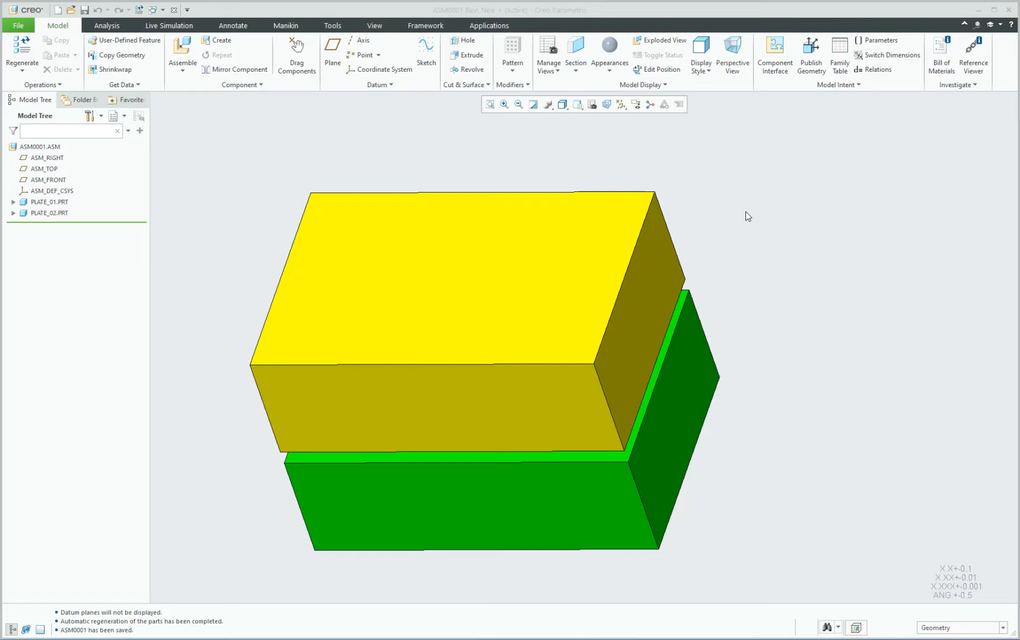
# Select the upper yellow plate PLATE_02 in the ASM0001 assembly.
pyautogui.click(321, 143)
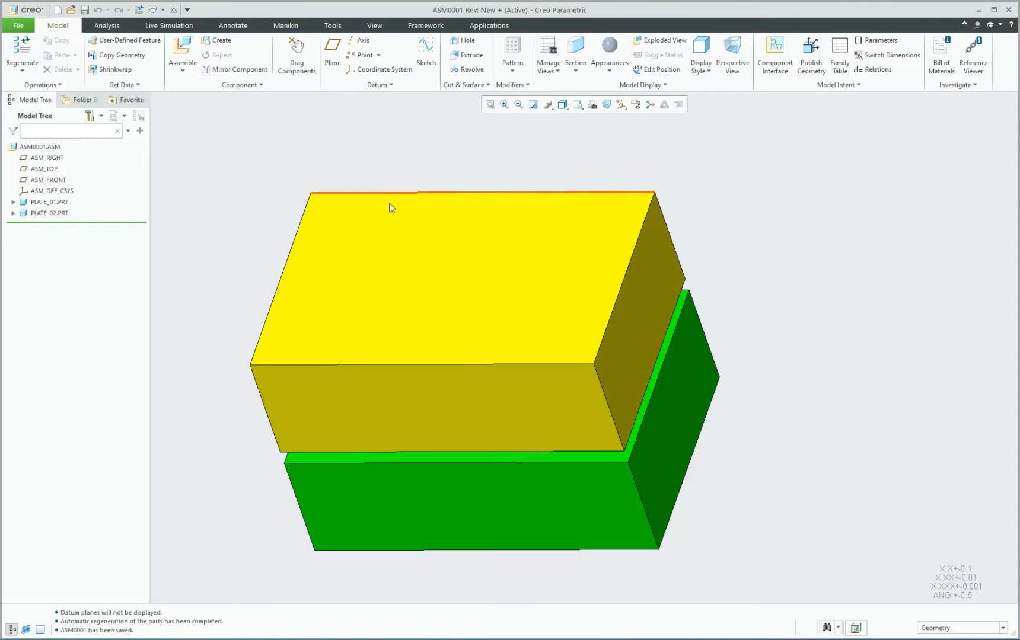
pyautogui.click(380, 230)
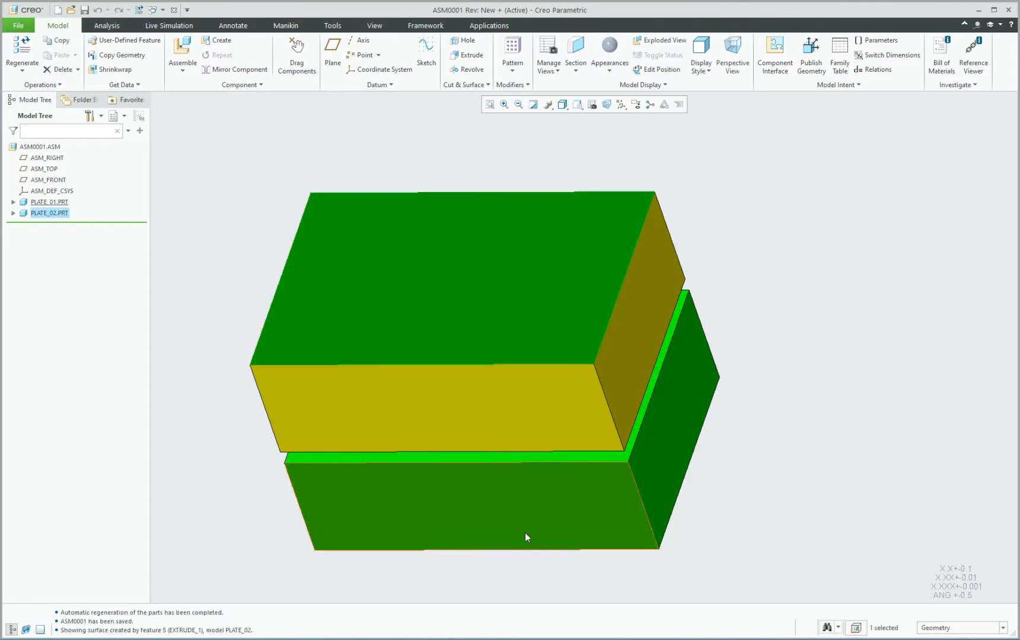
# Activate PLATE_02 and start a Ø0.500 hole on its top face.
pyautogui.rightClick(49, 214)
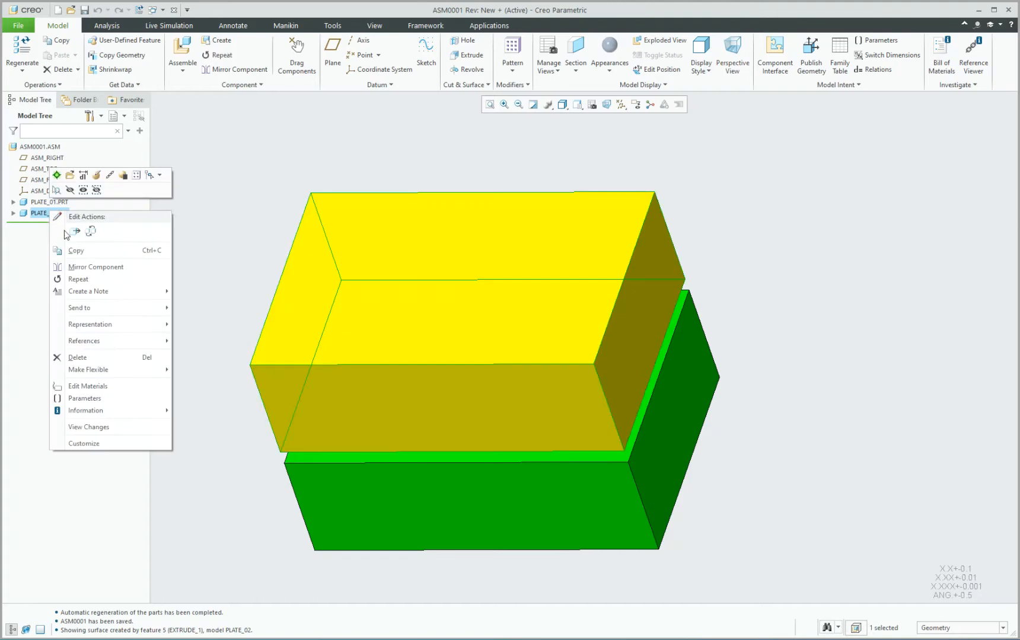
pyautogui.click(57, 174)
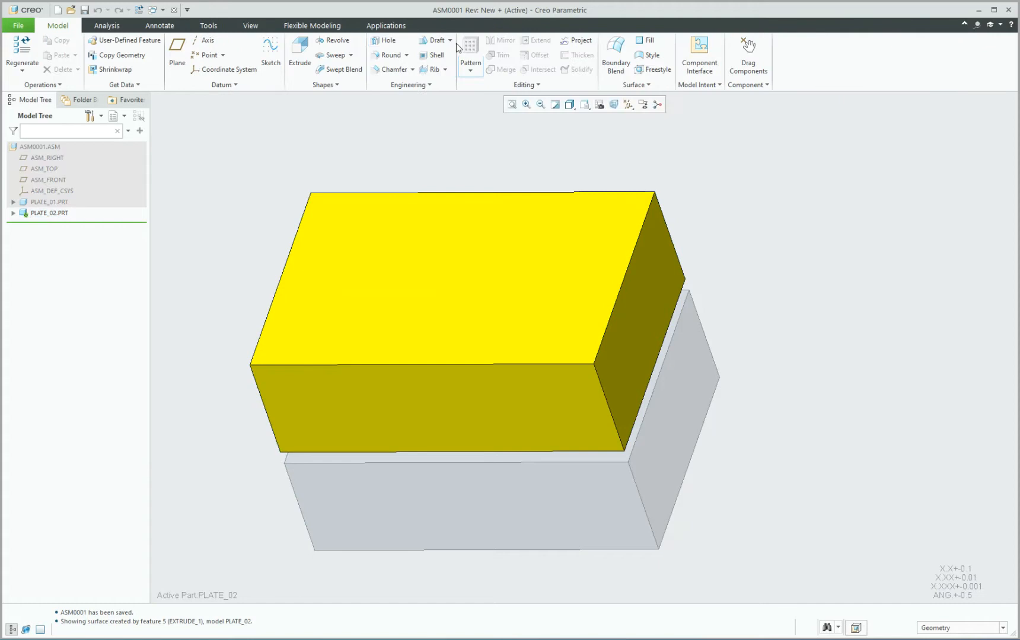
pyautogui.click(387, 39)
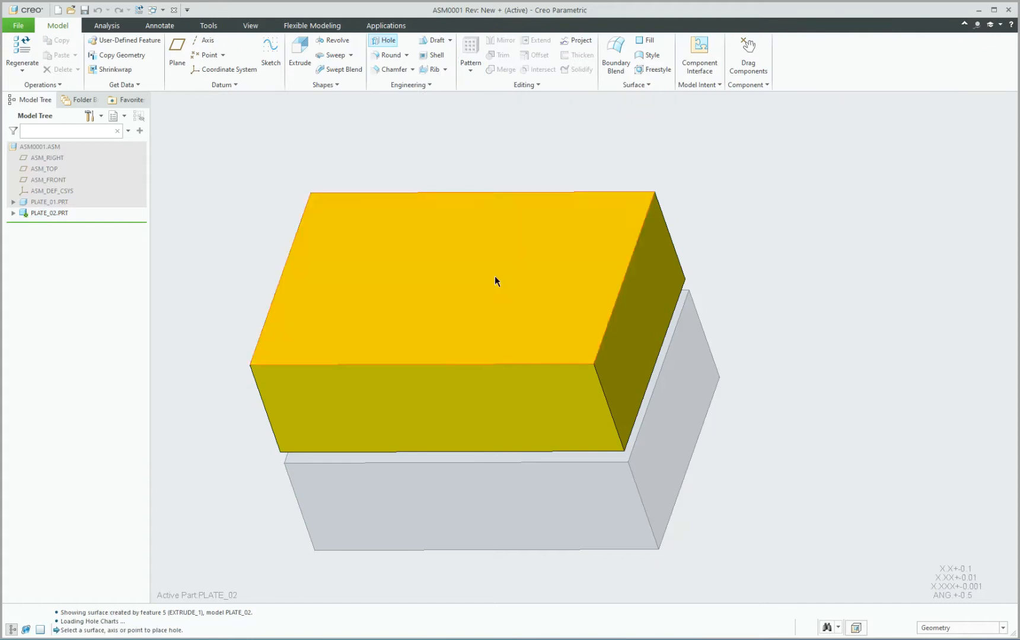
pyautogui.click(495, 271)
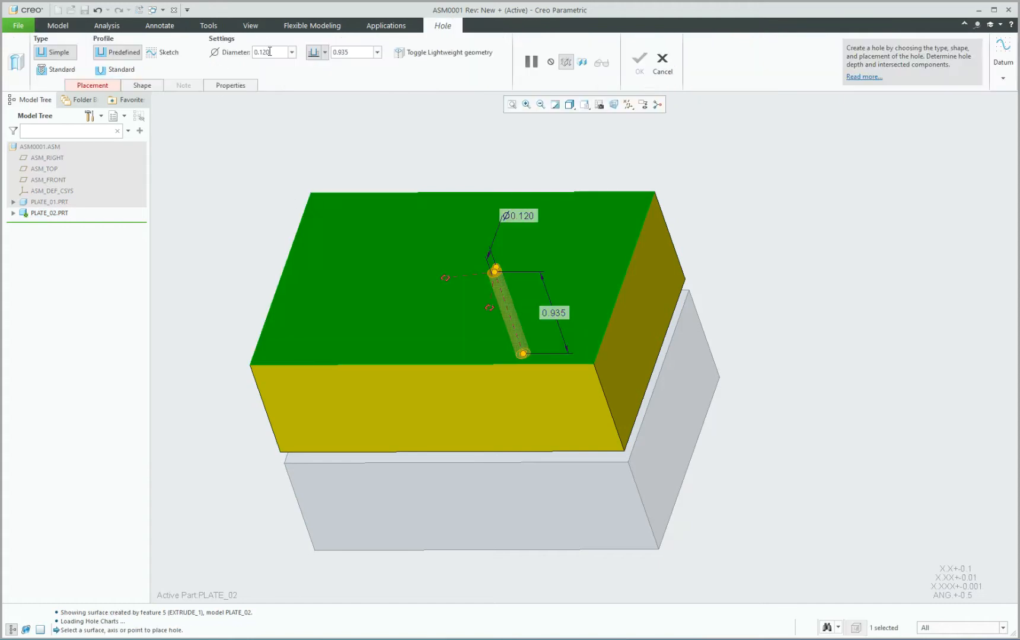
pyautogui.write('0.5')
pyautogui.press('Return')
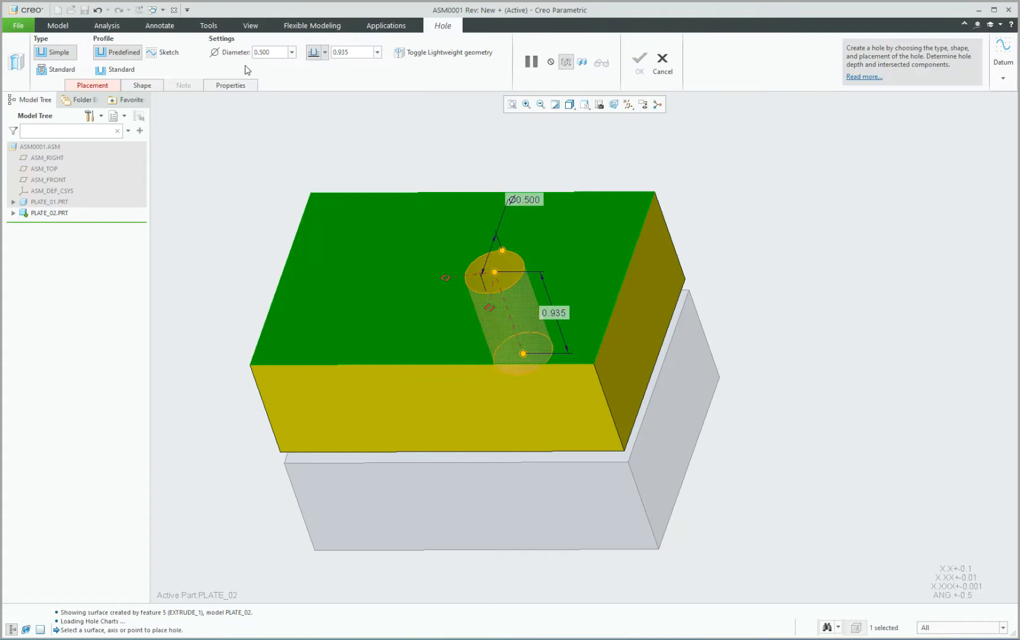
# Position the hole 1.000 from the plate's front edge and 1.000 from its right edge.
pyautogui.moveTo(491, 306); pyautogui.dragTo(626, 272)
pyautogui.moveTo(445, 278); pyautogui.dragTo(477, 374)
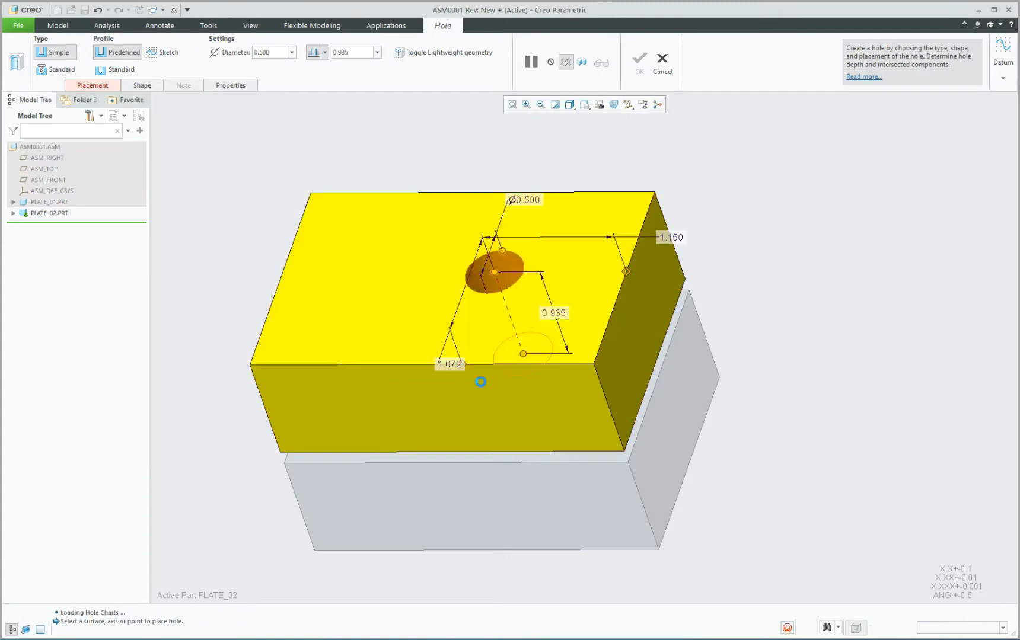
pyautogui.moveTo(545, 252); pyautogui.dragTo(571, 298, button='middle')
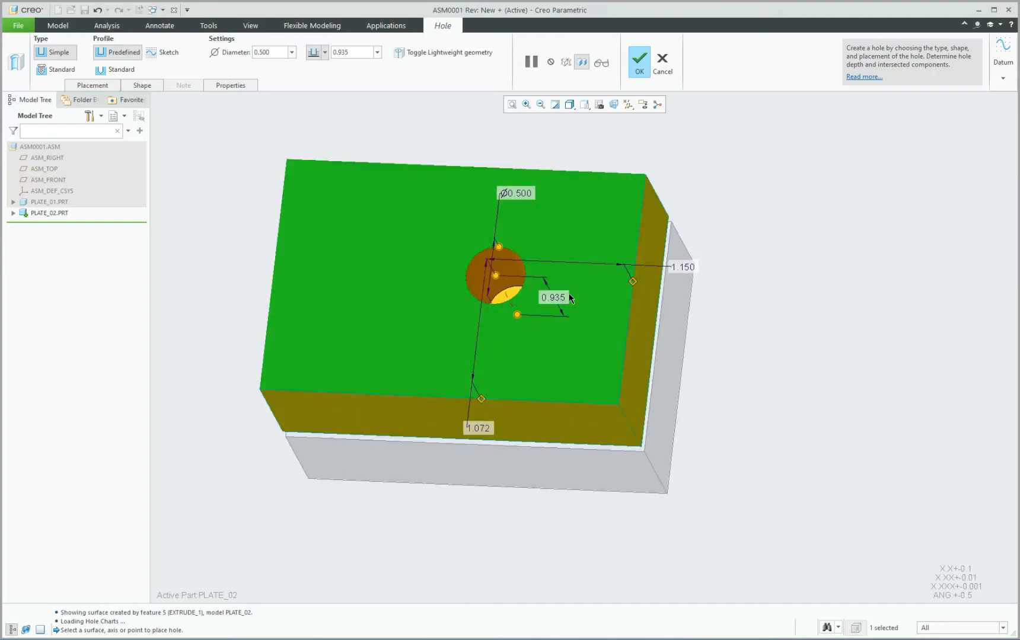
pyautogui.write('1')
pyautogui.press('Return')
pyautogui.doubleClick(688, 276)
pyautogui.write('1')
pyautogui.press('Return')
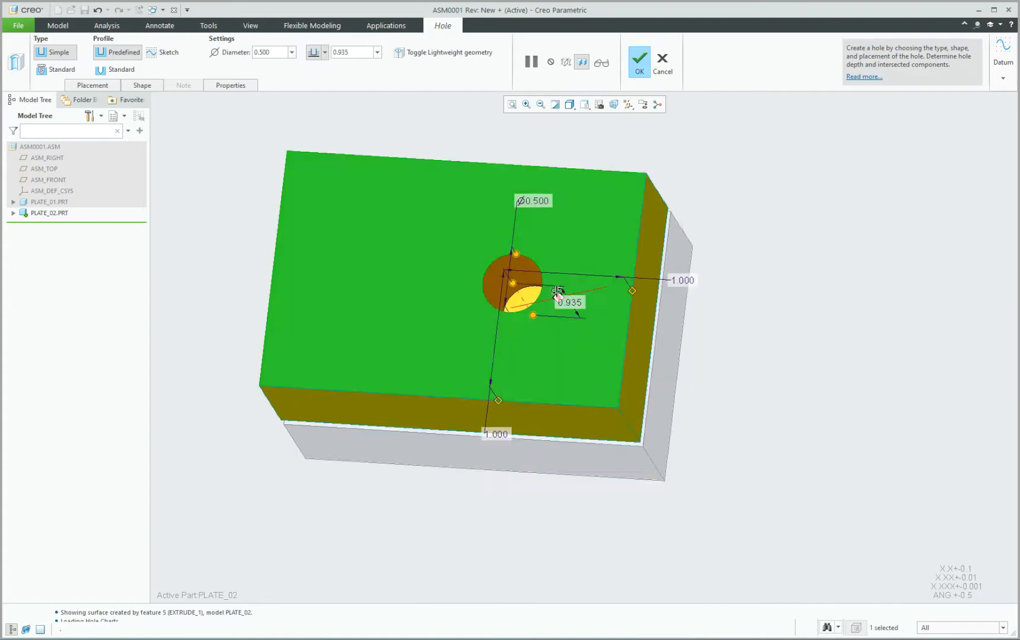
# Make the hole cut through the plate and finish HOLE_1.
pyautogui.click(325, 53)
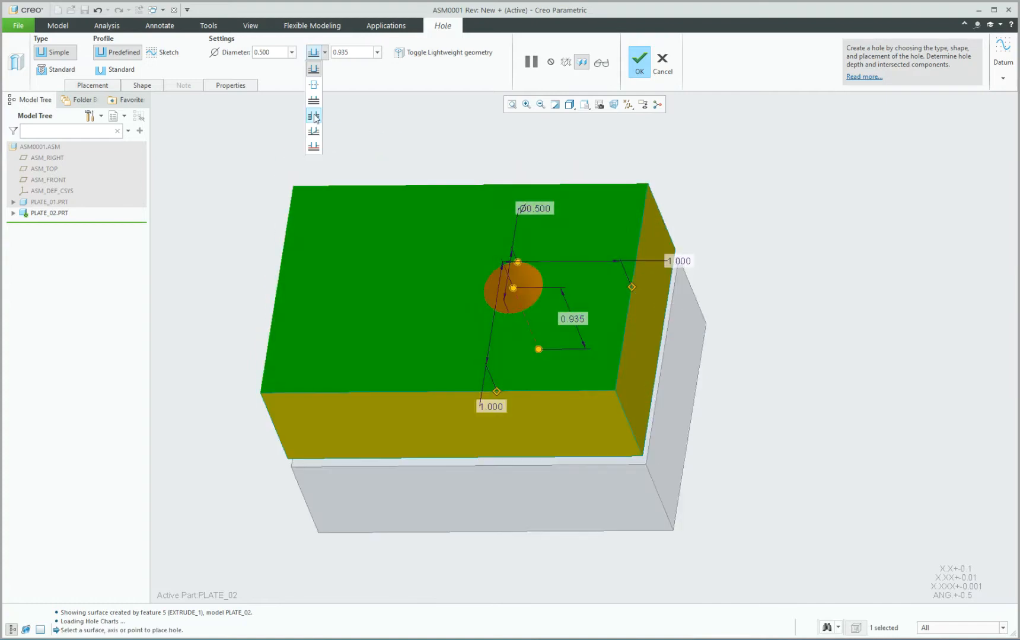
pyautogui.click(314, 116)
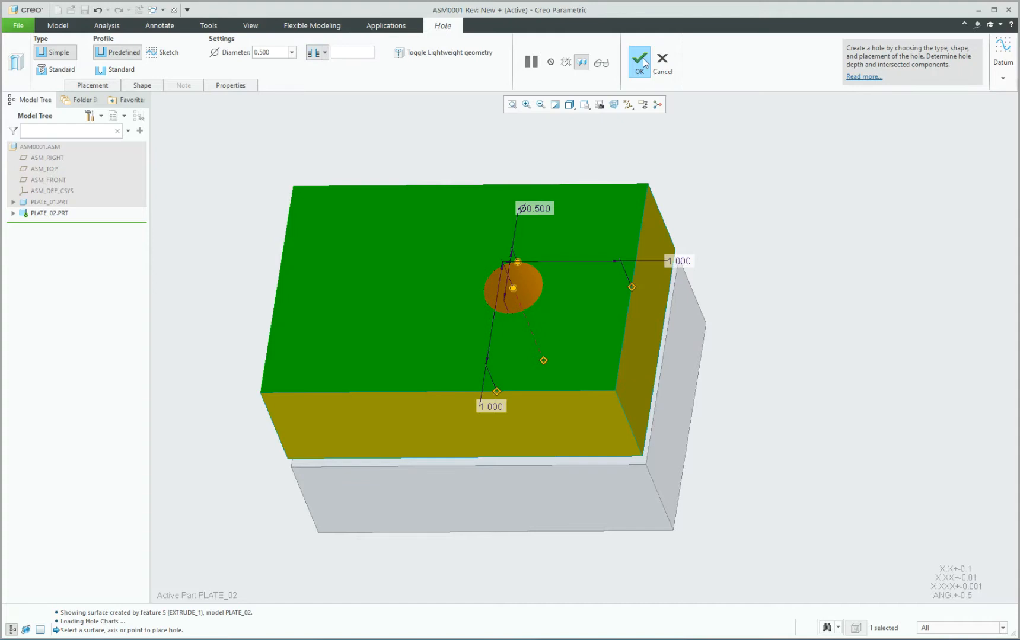
pyautogui.click(642, 58)
pyautogui.moveTo(751, 241)
pyautogui.mouseDown(button='middle')
pyautogui.moveTo(762, 275)
pyautogui.moveTo(752, 226)
pyautogui.mouseUp(button='middle')
pyautogui.click(757, 240)
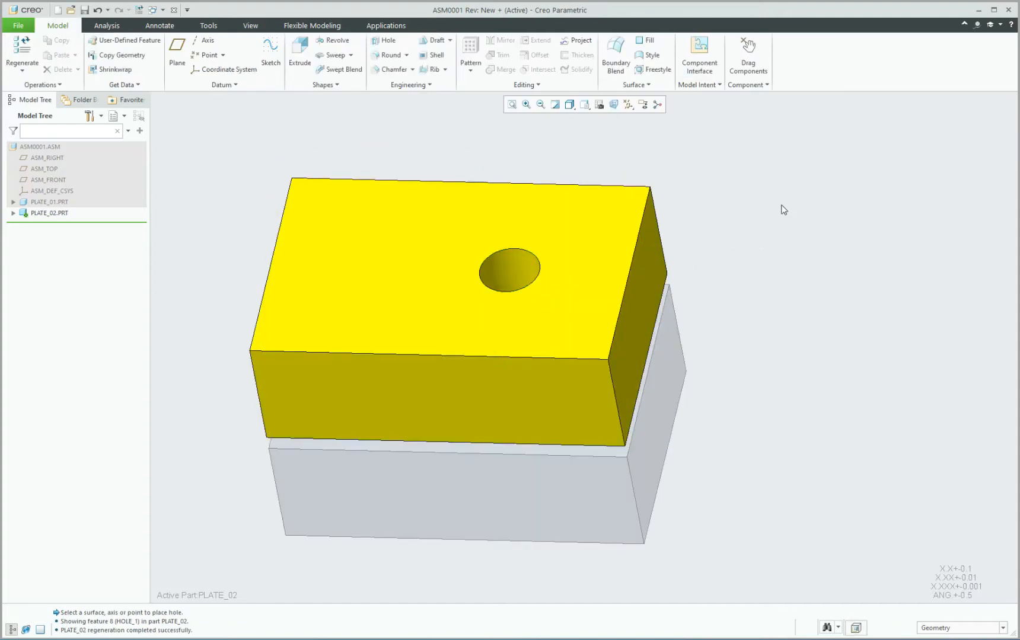
# From a near-top view, select the lower green plate PLATE_01 and inspect the hole area.
pyautogui.moveTo(756, 290)
pyautogui.mouseDown(button='middle')
pyautogui.moveTo(746, 285)
pyautogui.moveTo(746, 303)
pyautogui.moveTo(735, 266)
pyautogui.moveTo(741, 296)
pyautogui.mouseUp(button='middle')
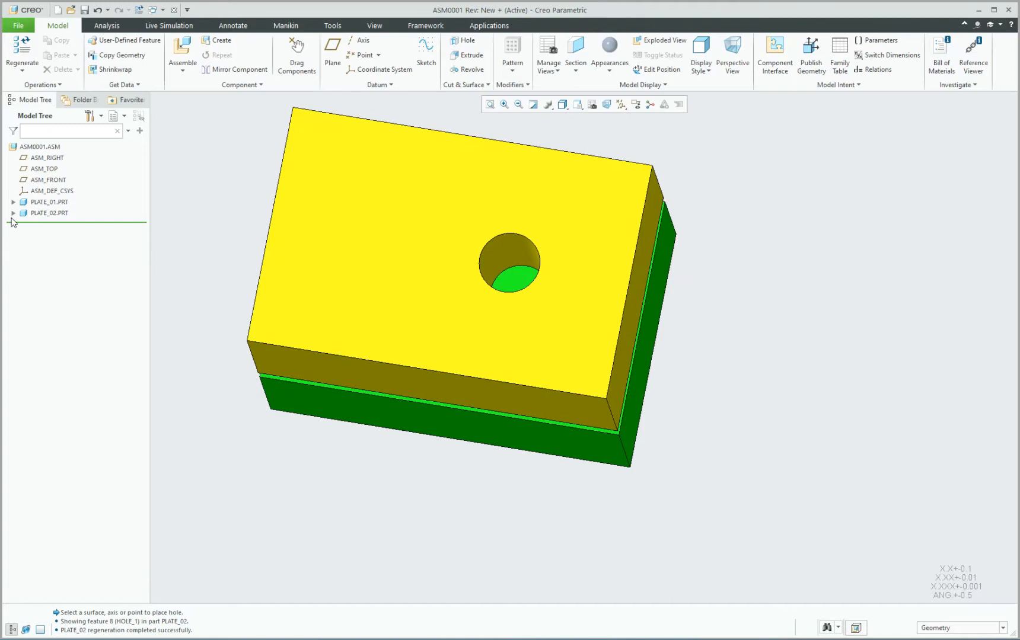
pyautogui.click(300, 382)
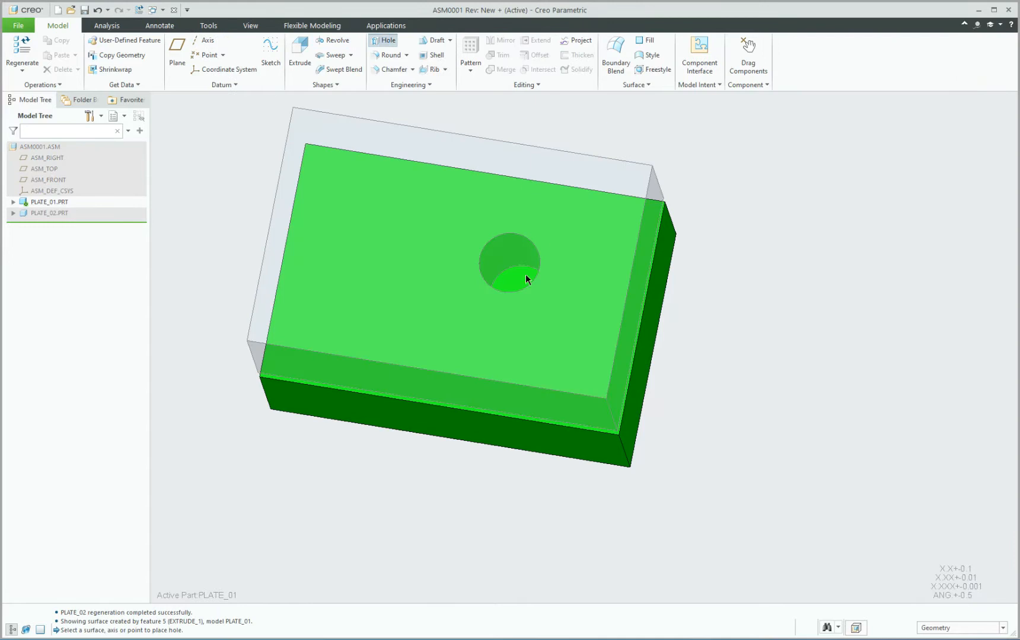
pyautogui.moveTo(541, 248)
pyautogui.mouseDown(button='middle')
pyautogui.moveTo(541, 268)
pyautogui.moveTo(533, 219)
pyautogui.moveTo(628, 357)
pyautogui.mouseUp(button='middle')
# Place a new hole on PLATE_01's top face and reset its primary placement reference.
pyautogui.click(613, 424)
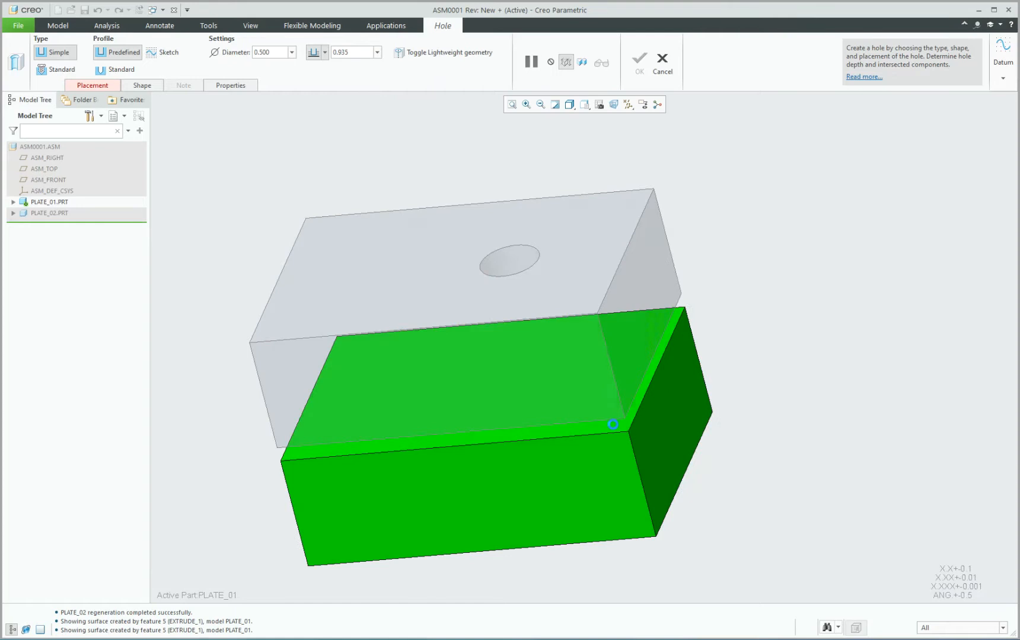
pyautogui.moveTo(615, 431); pyautogui.dragTo(774, 347, button='middle')
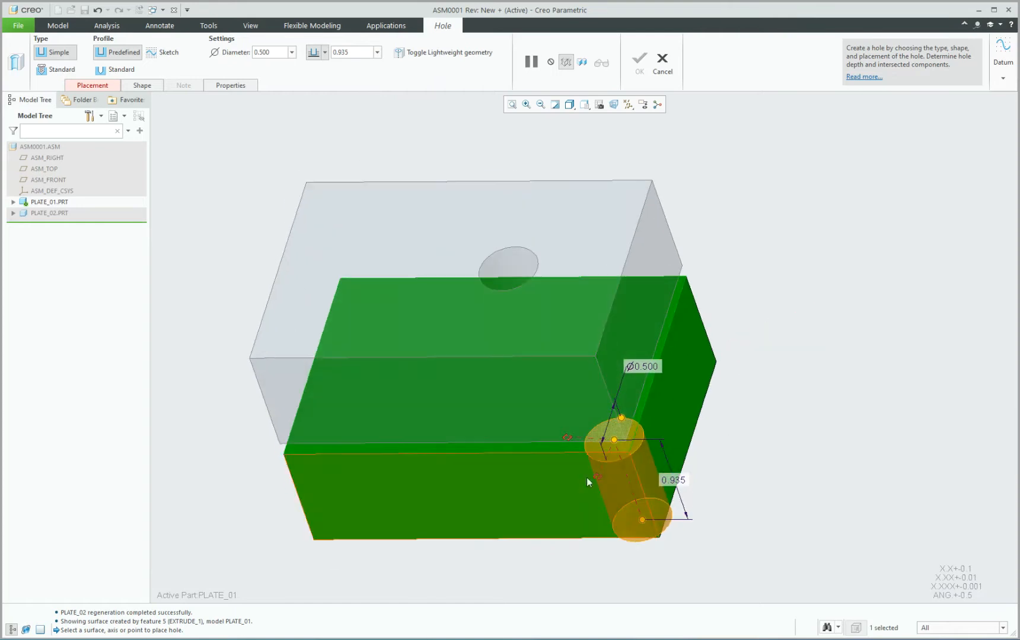
pyautogui.moveTo(598, 478); pyautogui.dragTo(663, 411)
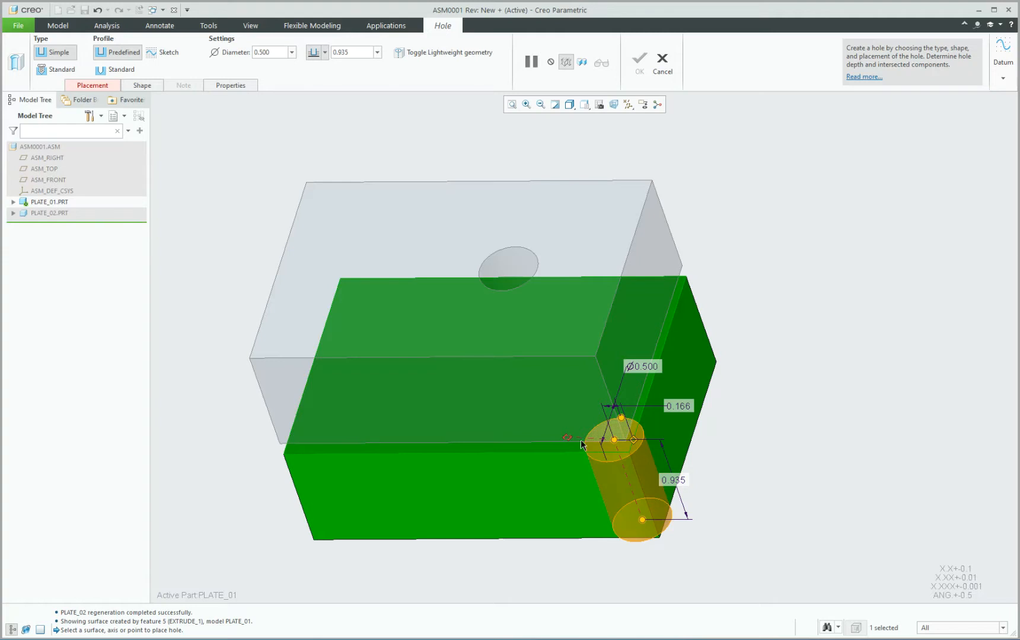
pyautogui.hotkey('ctrl', 'z')
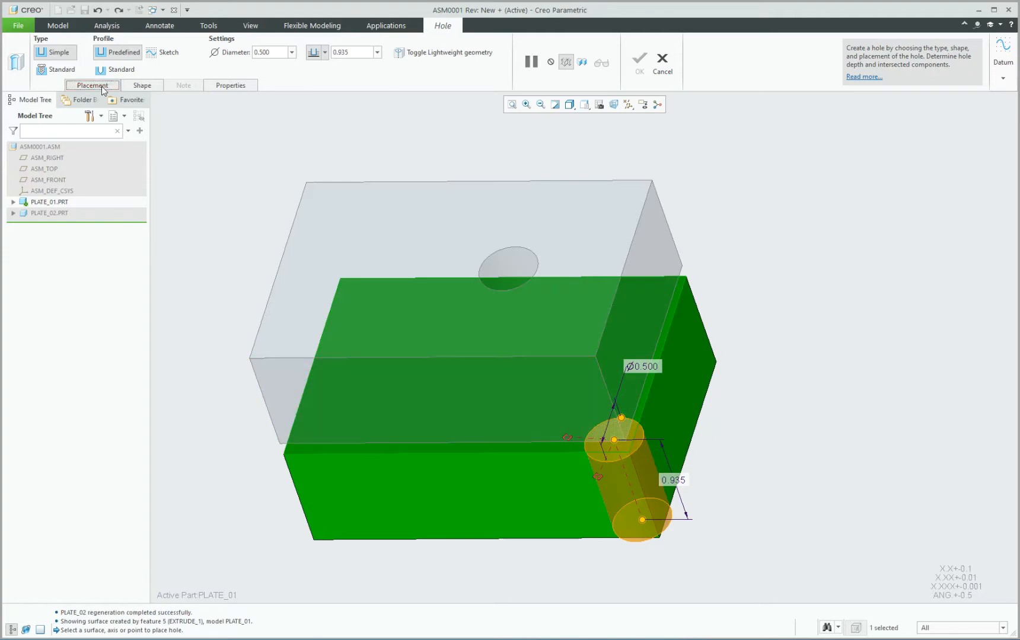
pyautogui.click(102, 86)
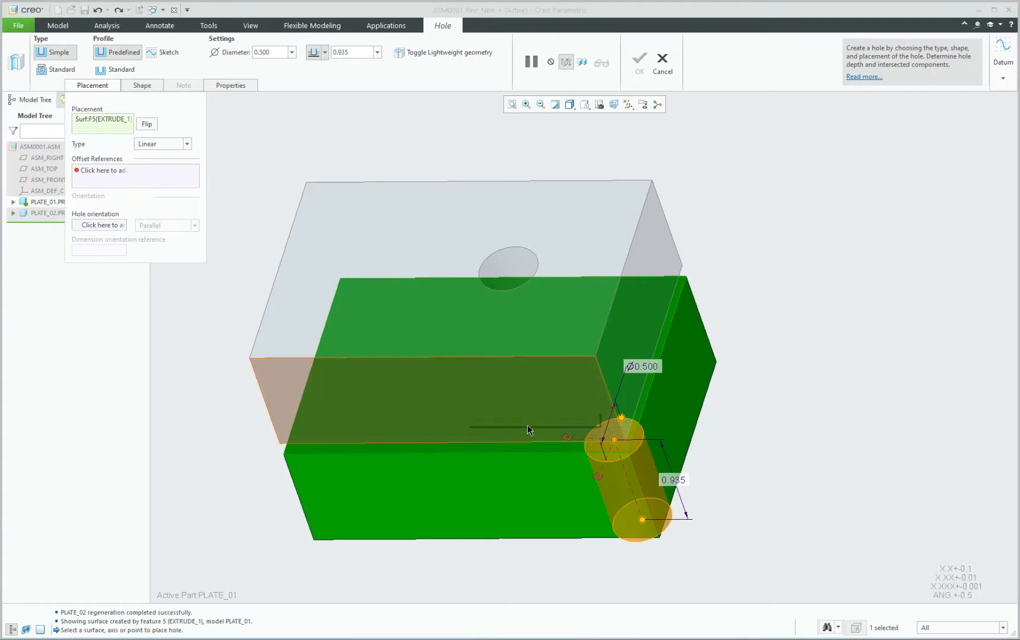
pyautogui.click(104, 119)
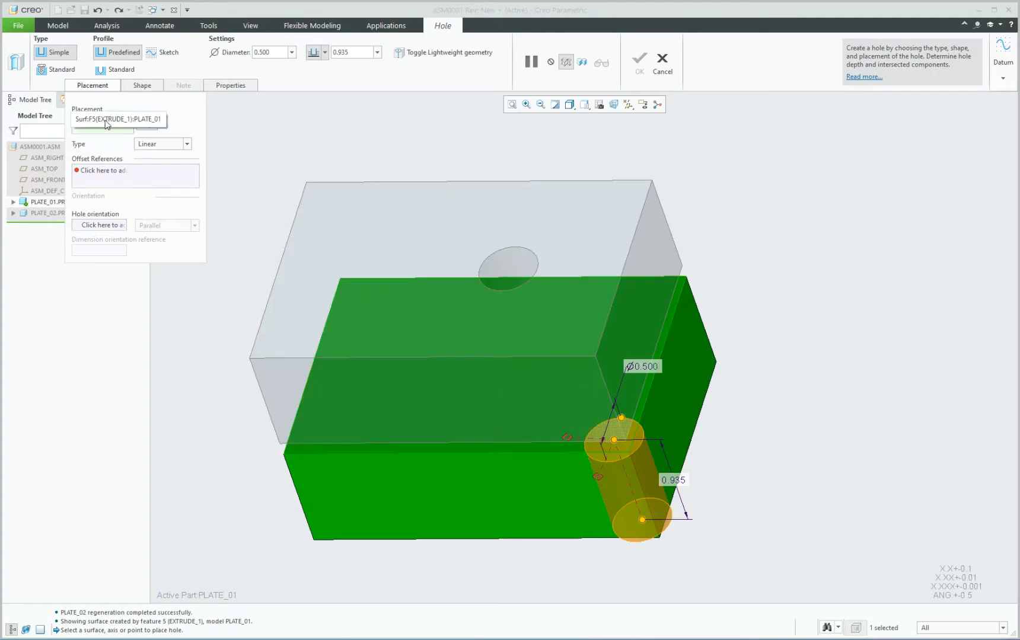
# Show datum axes and make the hole coaxial with the upper hole's axis A_3.
pyautogui.click(628, 104)
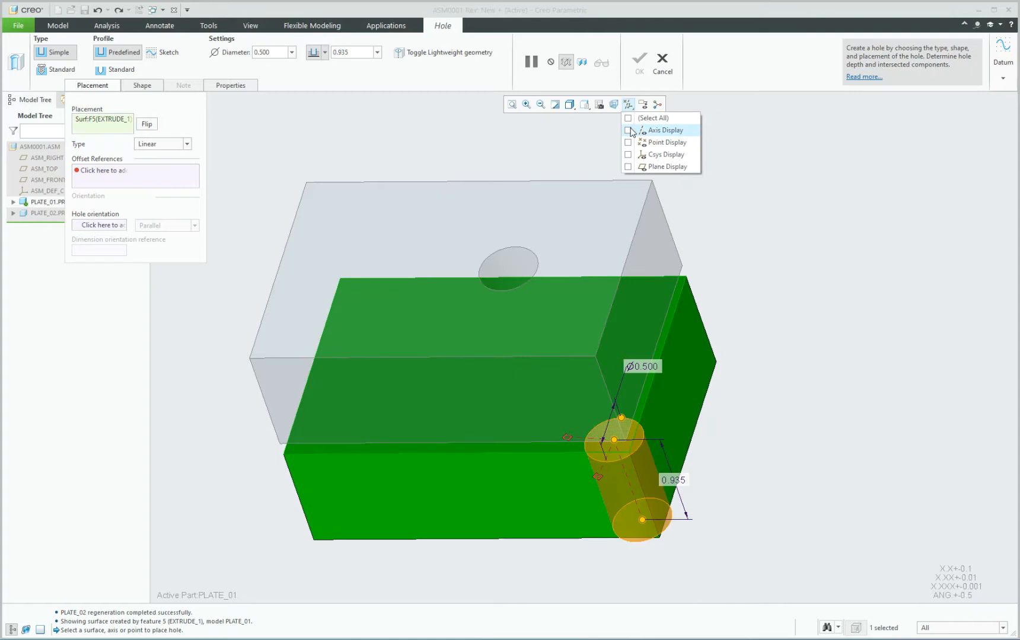
pyautogui.click(628, 130)
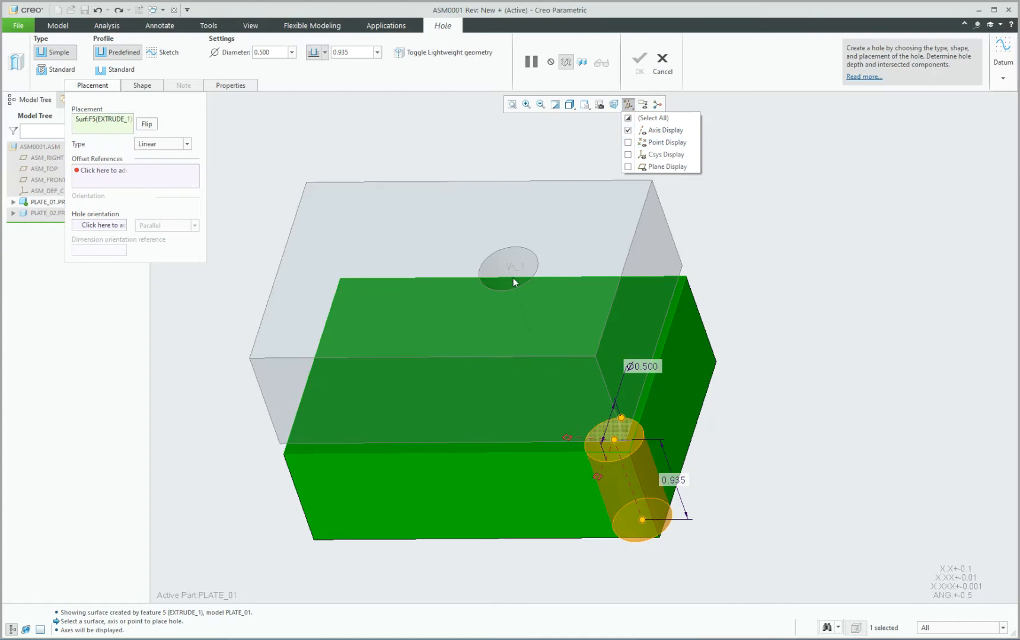
pyautogui.click(724, 221)
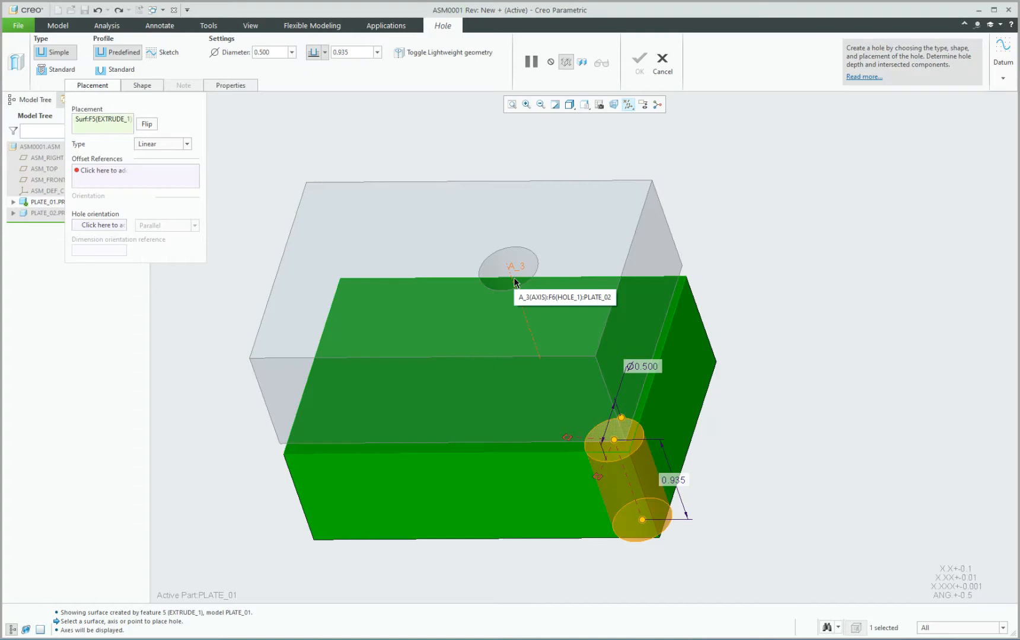
pyautogui.keyDown('ctrl'); pyautogui.click(514, 281); pyautogui.keyUp('ctrl')
pyautogui.moveTo(783, 222)
pyautogui.mouseDown(button='middle')
pyautogui.moveTo(790, 275)
pyautogui.moveTo(781, 220)
pyautogui.moveTo(796, 210)
pyautogui.moveTo(778, 220)
pyautogui.mouseUp(button='middle')
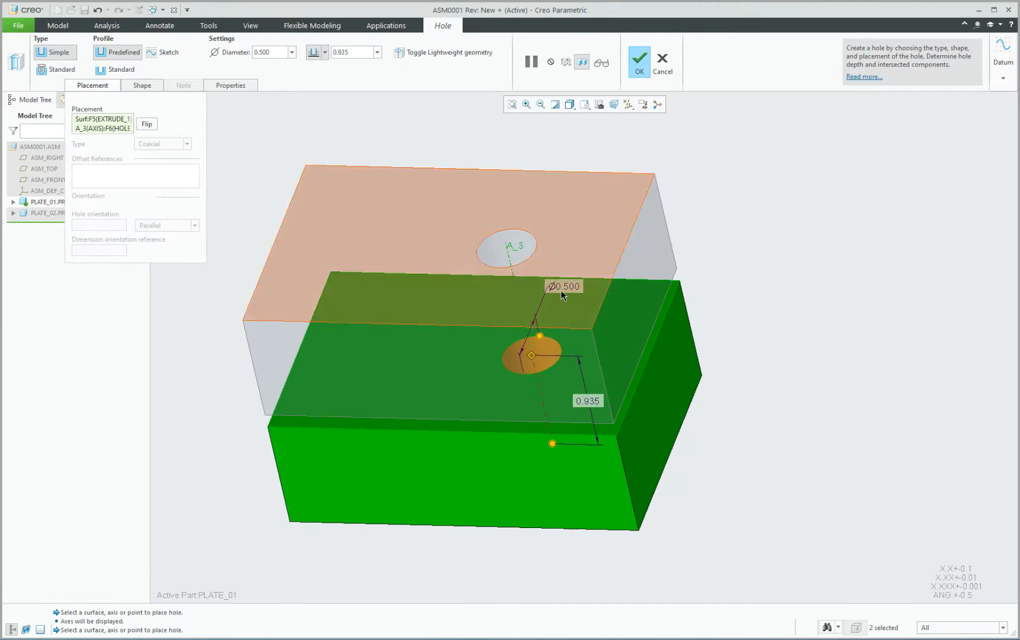
# Set the hole to cut through with a 0.625 diameter and finish it.
pyautogui.doubleClick(278, 52)
pyautogui.click(324, 53)
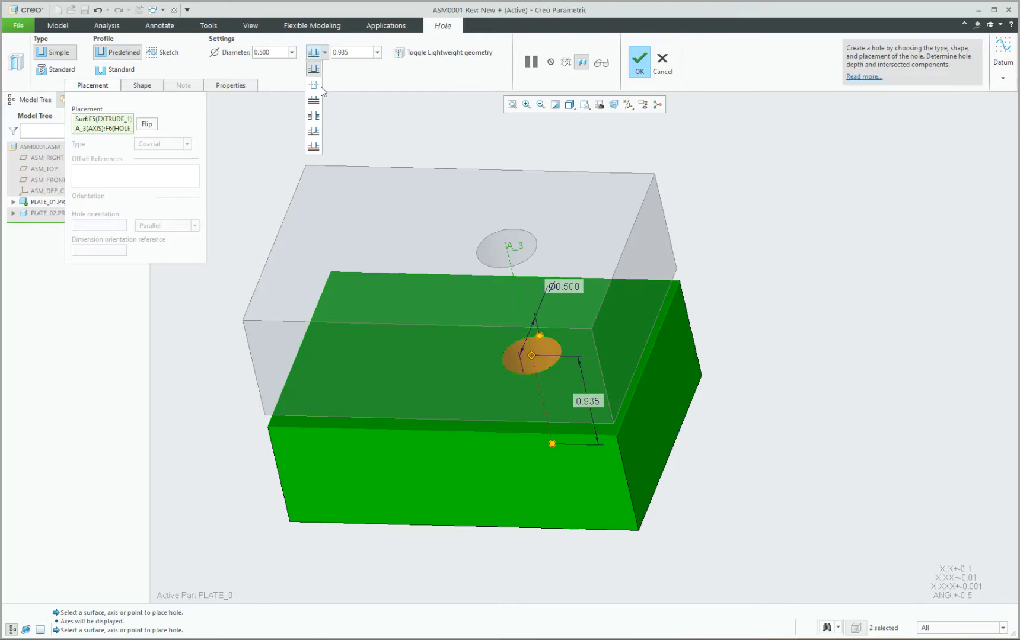
pyautogui.click(315, 115)
pyautogui.doubleClick(281, 53)
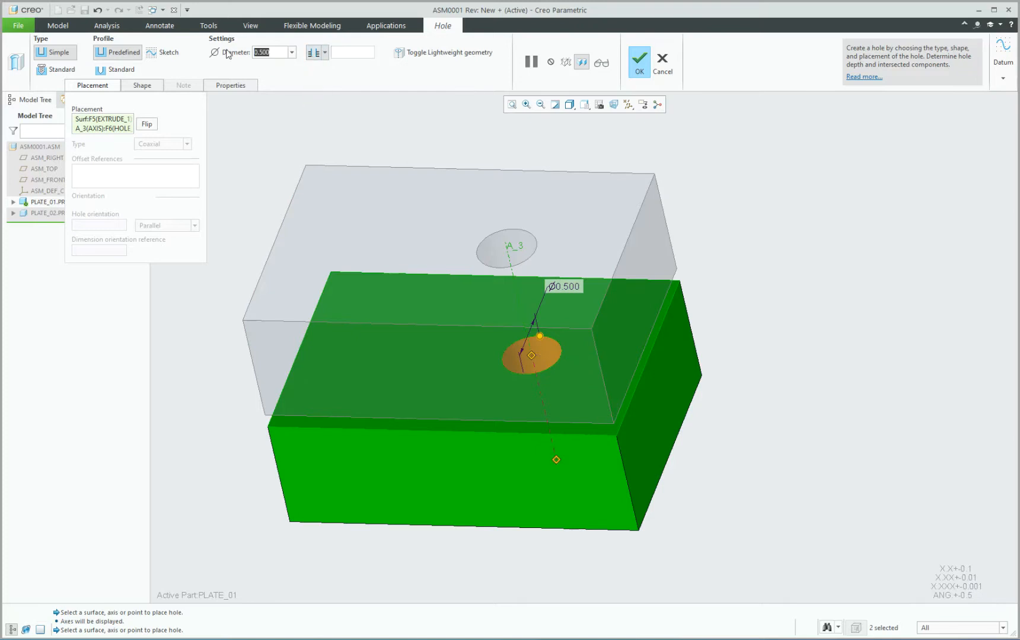
pyautogui.write('0.625')
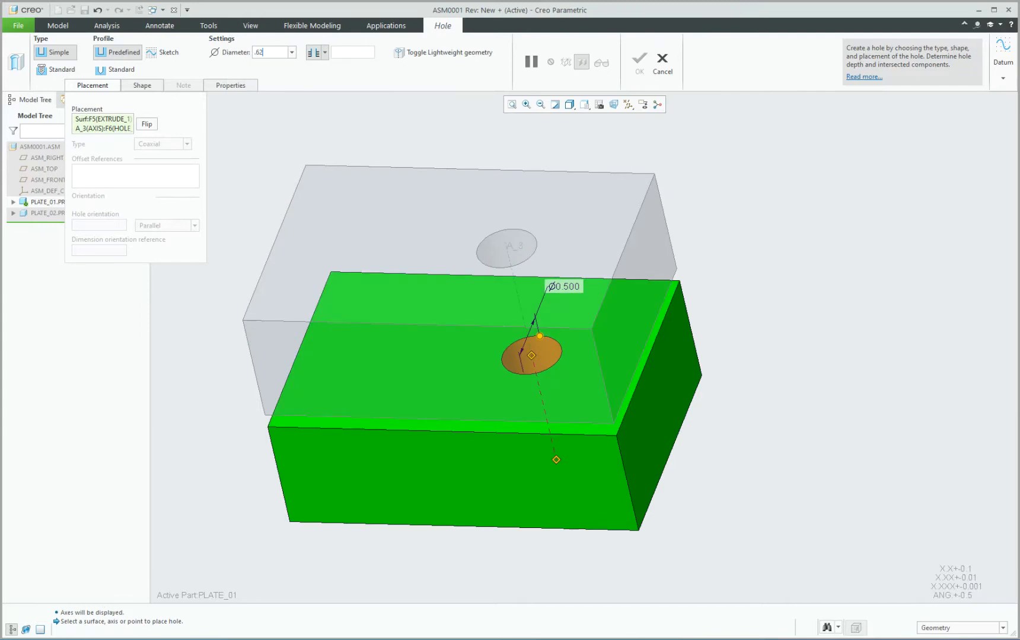
pyautogui.press('Return')
pyautogui.click(638, 60)
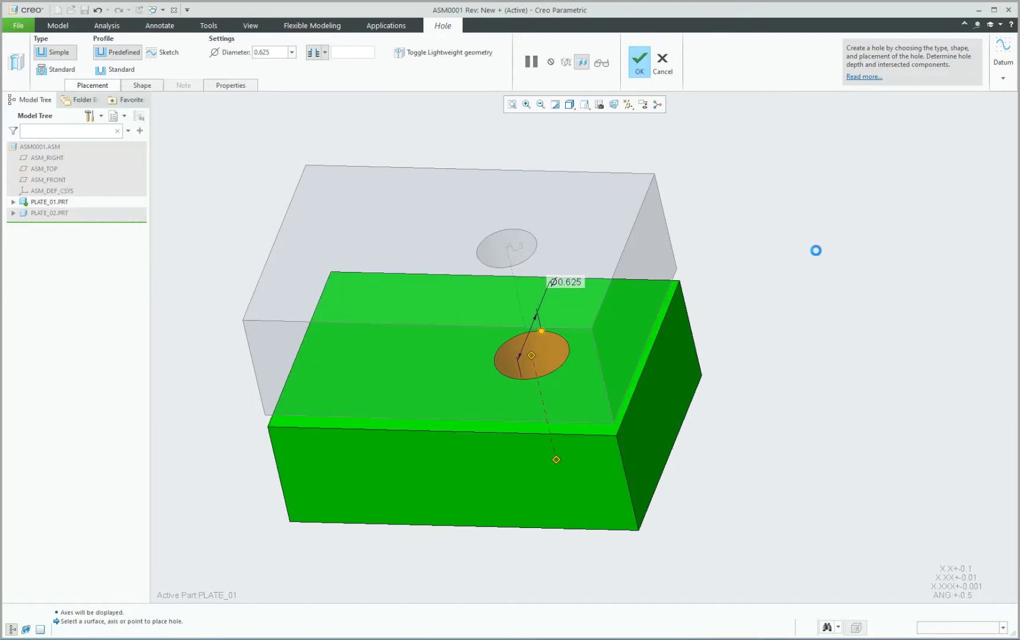
pyautogui.moveTo(733, 253)
pyautogui.mouseDown(button='middle')
pyautogui.moveTo(748, 306)
pyautogui.moveTo(745, 253)
pyautogui.mouseUp(button='middle')
pyautogui.click(748, 259)
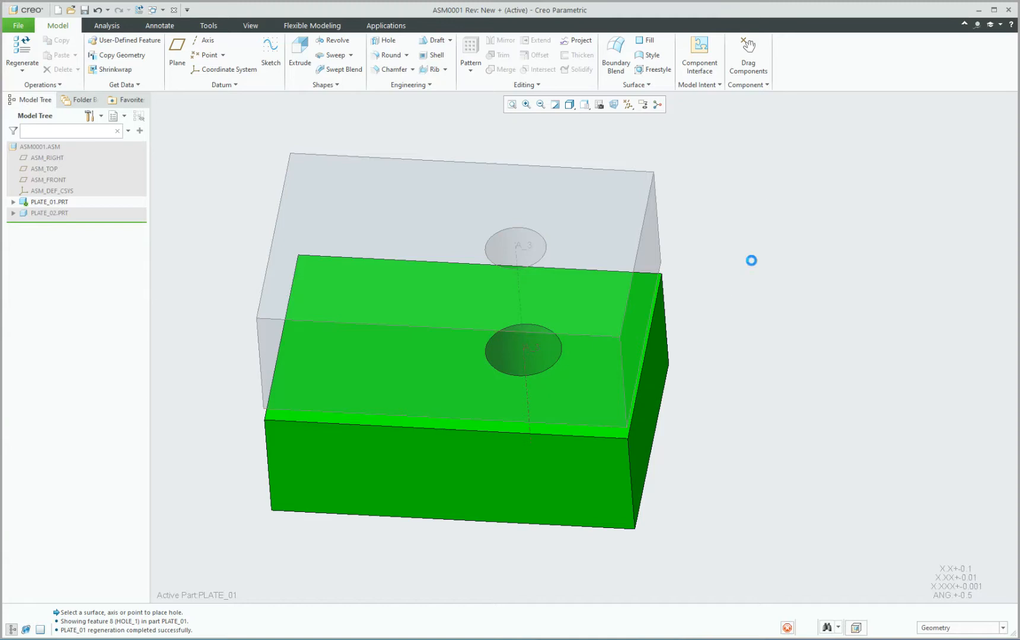
# Activate PLATE_02 and select its hole to show the Ø0.500, 1.000, 1.000 dimensions.
pyautogui.click(530, 246)
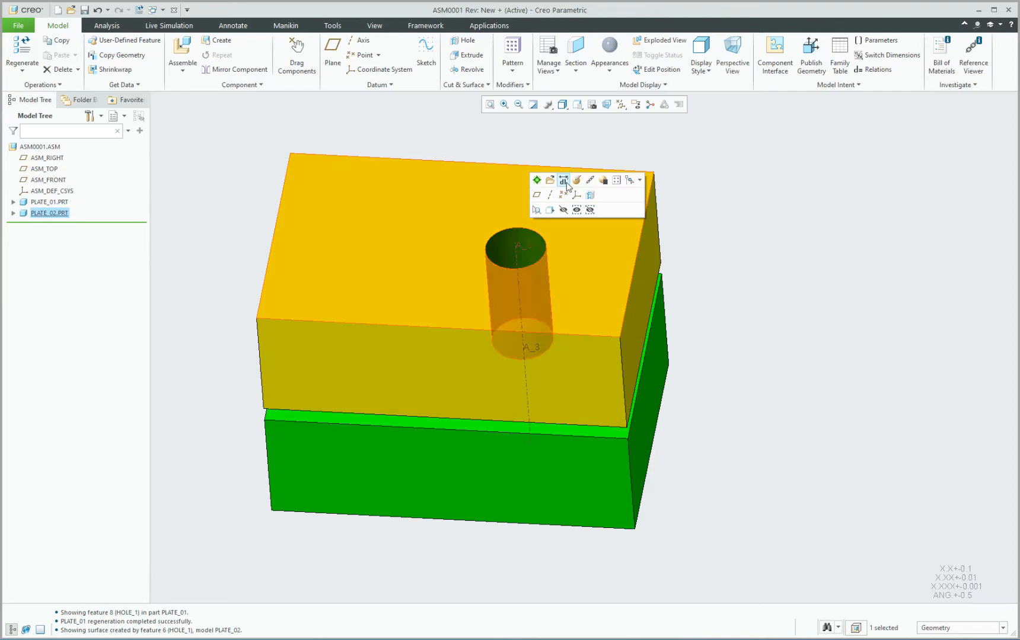
pyautogui.click(564, 181)
pyautogui.click(791, 219)
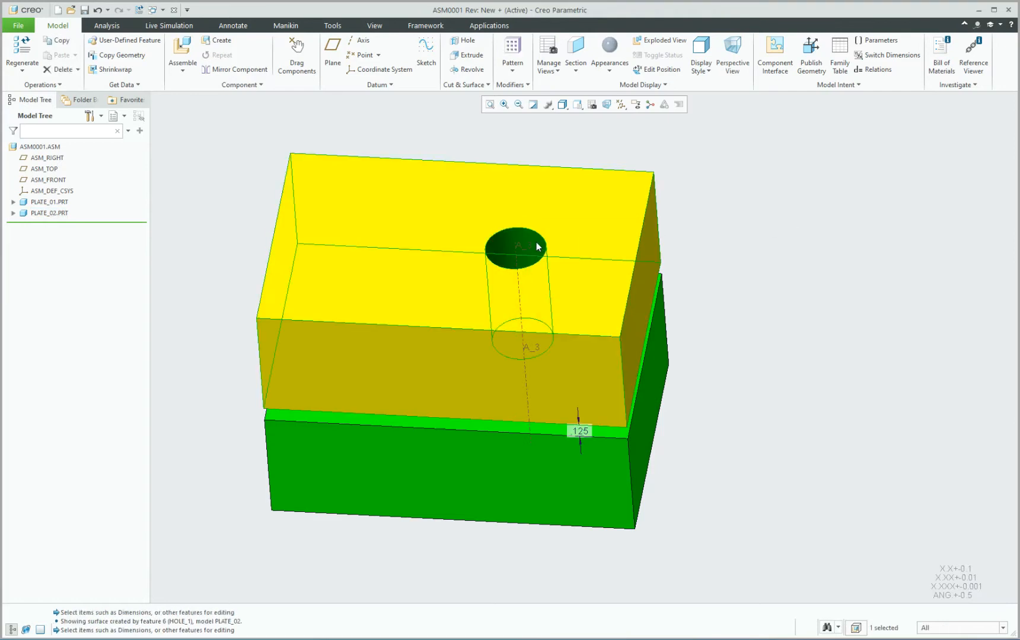
pyautogui.moveTo(716, 216)
pyautogui.mouseDown(button='middle')
pyautogui.moveTo(718, 241)
pyautogui.moveTo(657, 224)
pyautogui.mouseUp(button='middle')
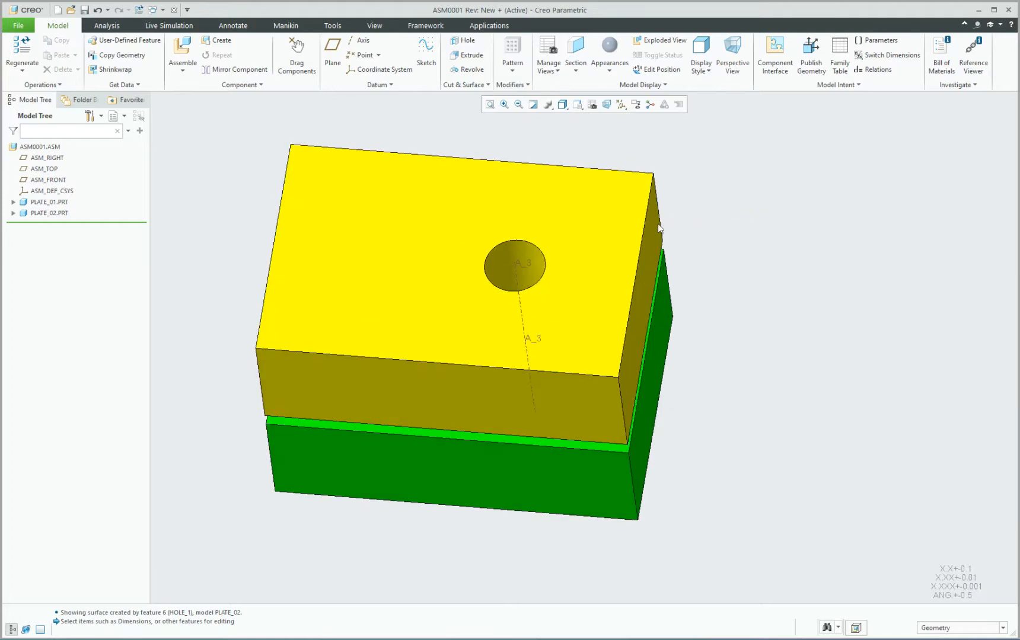
pyautogui.click(585, 207)
pyautogui.click(576, 126)
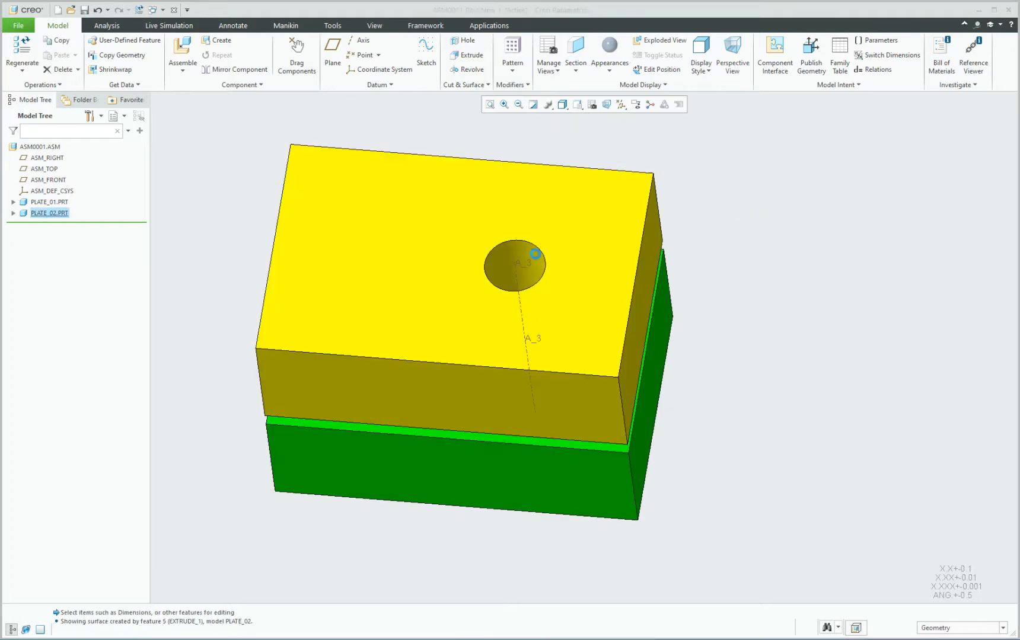
pyautogui.click(531, 255)
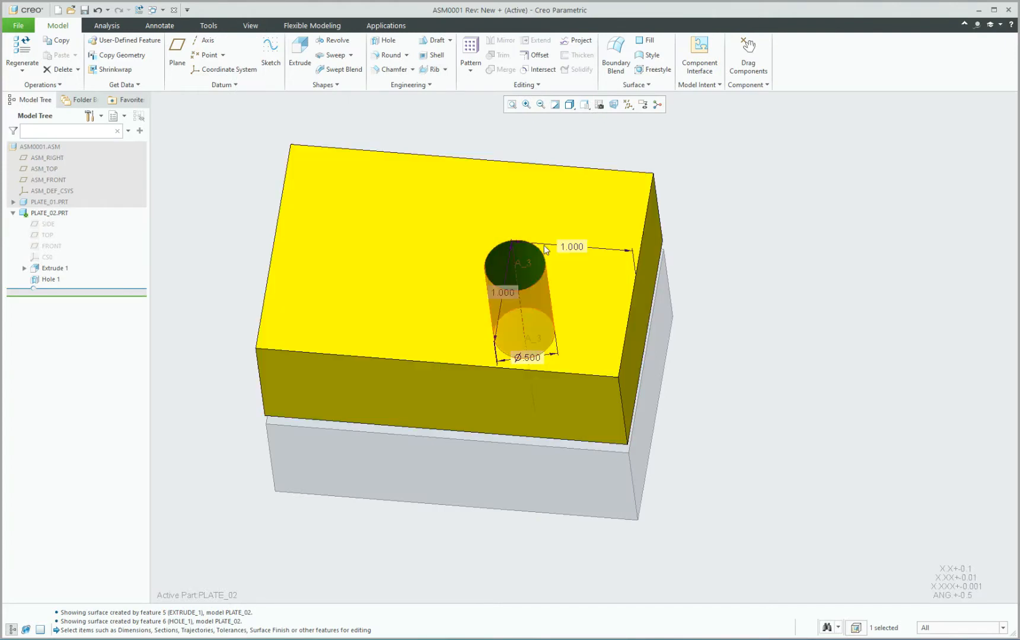
# Change the hole's 1.000 location to 2.000, then reactivate the assembly and regenerate with Ctrl+G.
pyautogui.click(573, 247)
pyautogui.doubleClick(574, 247)
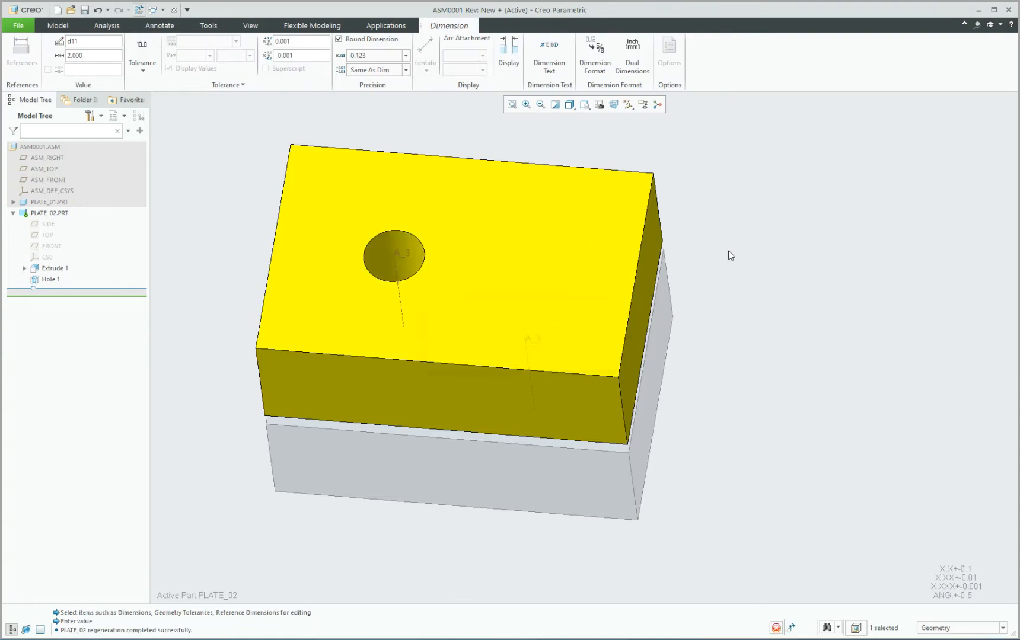
pyautogui.moveTo(734, 234)
pyautogui.mouseDown(button='middle')
pyautogui.moveTo(735, 283)
pyautogui.moveTo(736, 252)
pyautogui.mouseUp(button='middle')
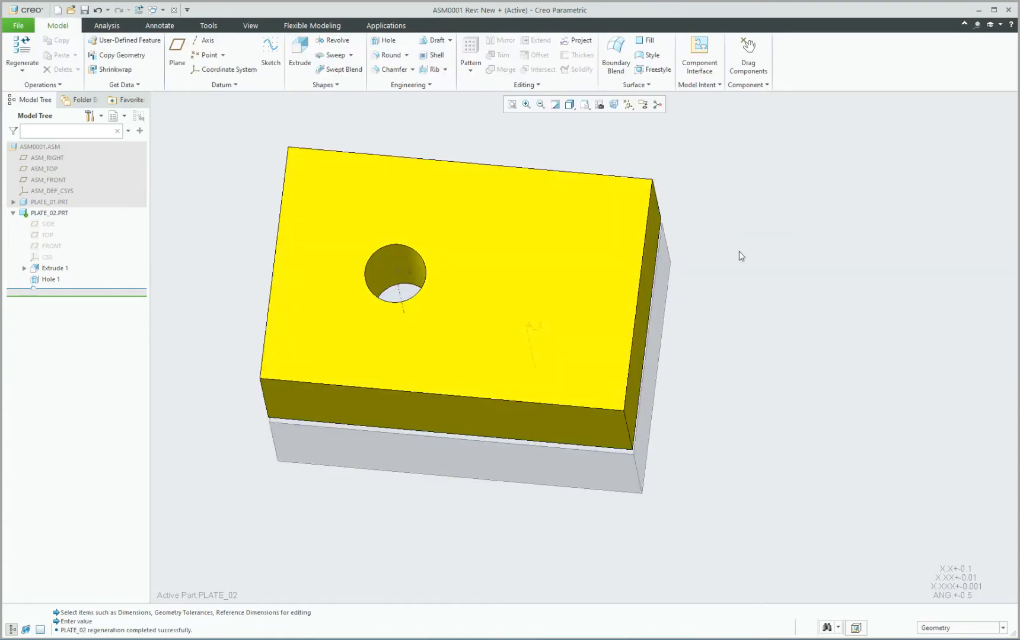
pyautogui.hotkey('ctrl', 'a')
pyautogui.moveTo(726, 295)
pyautogui.mouseDown(button='middle')
pyautogui.moveTo(727, 273)
pyautogui.moveTo(743, 341)
pyautogui.moveTo(748, 167)
pyautogui.moveTo(735, 333)
pyautogui.moveTo(732, 141)
pyautogui.moveTo(742, 179)
pyautogui.moveTo(735, 322)
pyautogui.moveTo(749, 327)
pyautogui.moveTo(747, 298)
pyautogui.mouseUp(button='middle')
pyautogui.hotkey('ctrl', 'g')
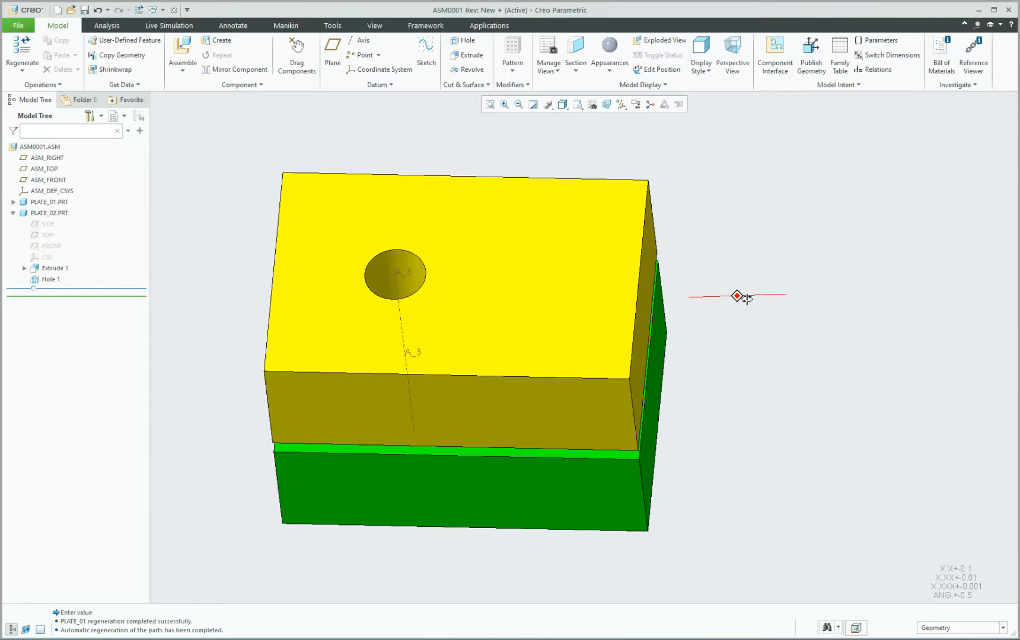
# Orbit to the green plate's top face and inspect its hole feature.
pyautogui.moveTo(570, 420); pyautogui.dragTo(483, 457, button='middle')
pyautogui.click(441, 492)
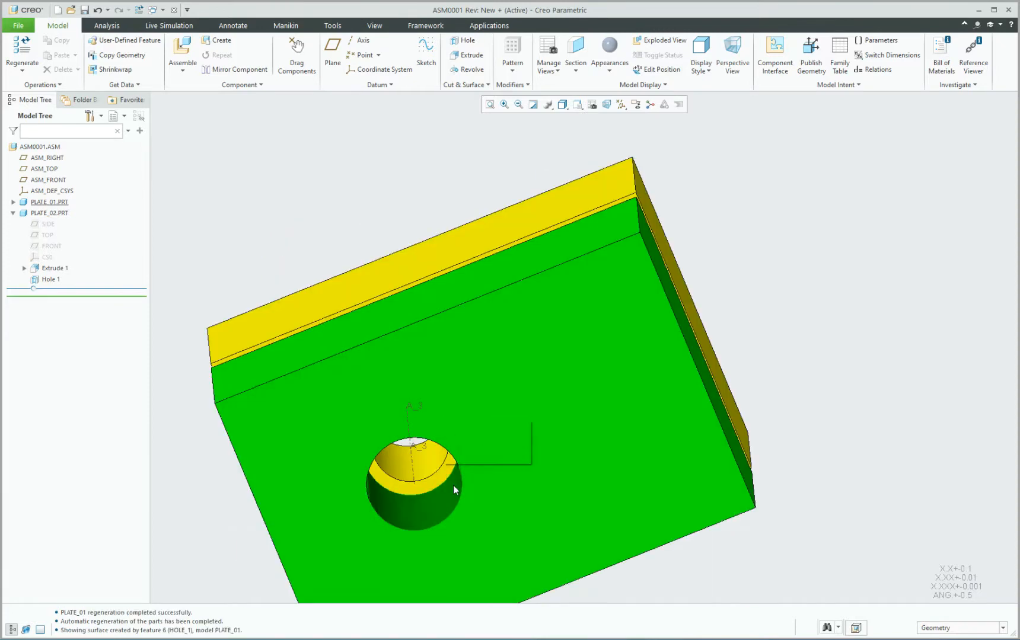
pyautogui.click(51, 281)
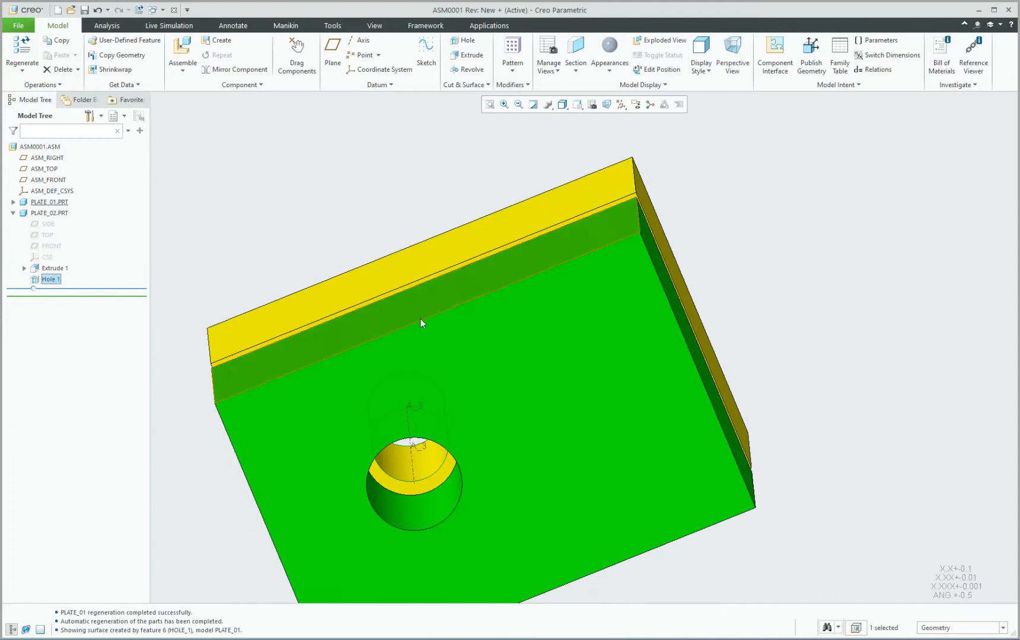
pyautogui.moveTo(420, 319)
pyautogui.mouseDown(button='middle')
pyautogui.moveTo(432, 405)
pyautogui.moveTo(424, 323)
pyautogui.moveTo(433, 283)
pyautogui.mouseUp(button='middle')
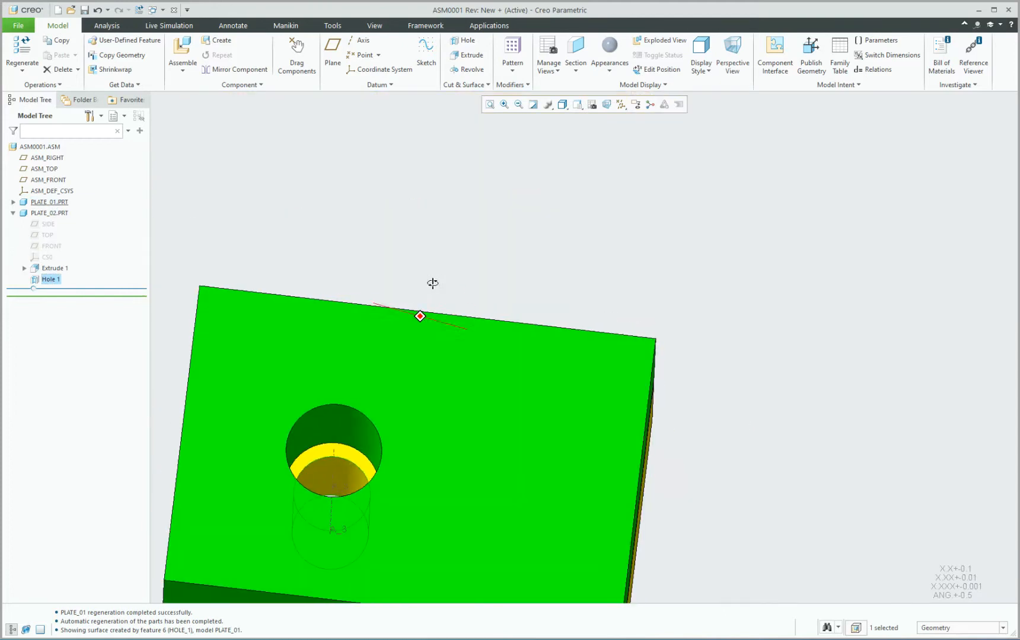
pyautogui.click(441, 281)
# Delete PLATE_01's Hole 1 from the Model Tree and confirm the deletion.
pyautogui.click(13, 202)
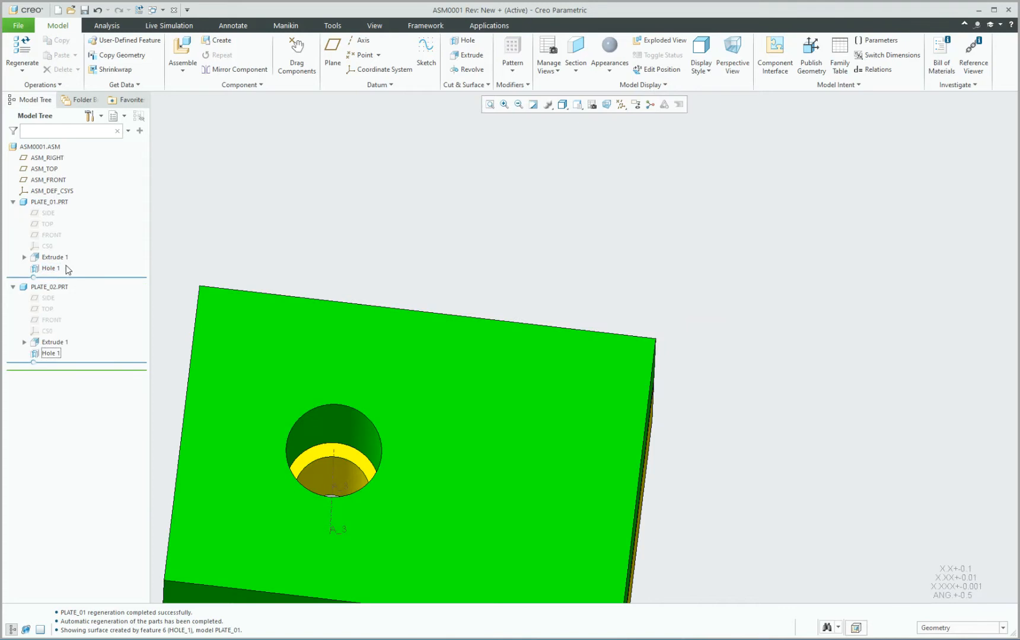
pyautogui.click(50, 269)
pyautogui.press('Delete')
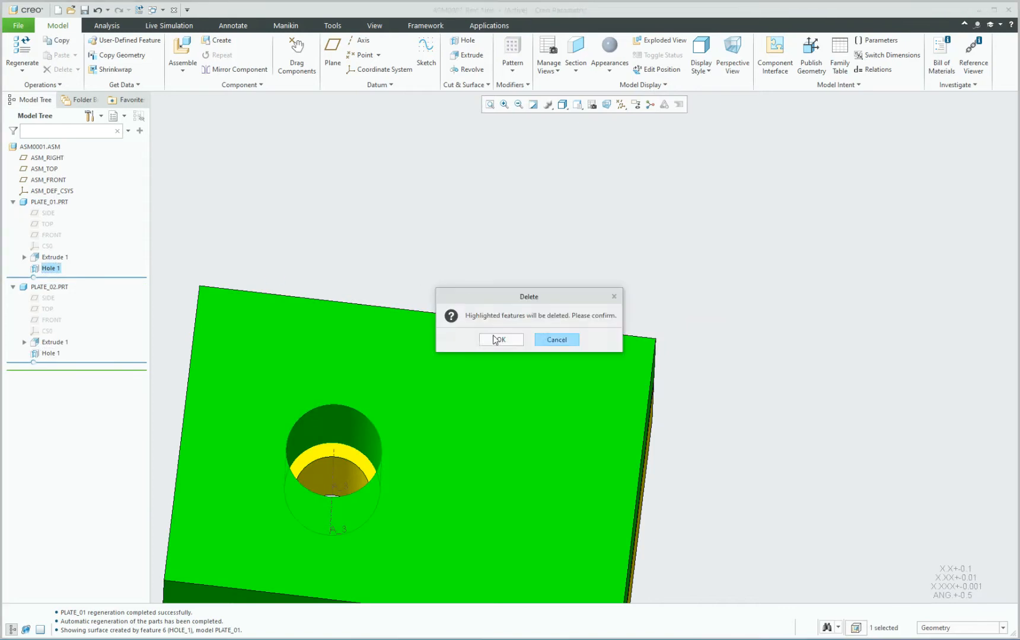
pyautogui.click(495, 336)
pyautogui.scroll(2, 613, 271)
pyautogui.moveTo(614, 271); pyautogui.dragTo(552, 421, button='middle')
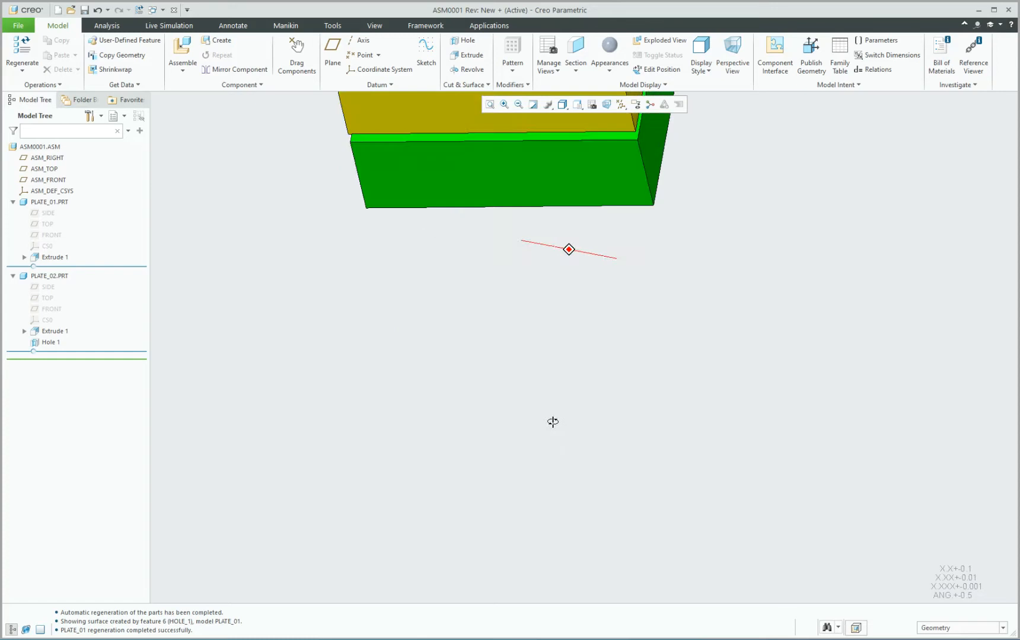
pyautogui.scroll(5, 558, 422)
pyautogui.scroll(-4, 561, 332)
pyautogui.moveTo(544, 337); pyautogui.dragTo(541, 353, button='middle')
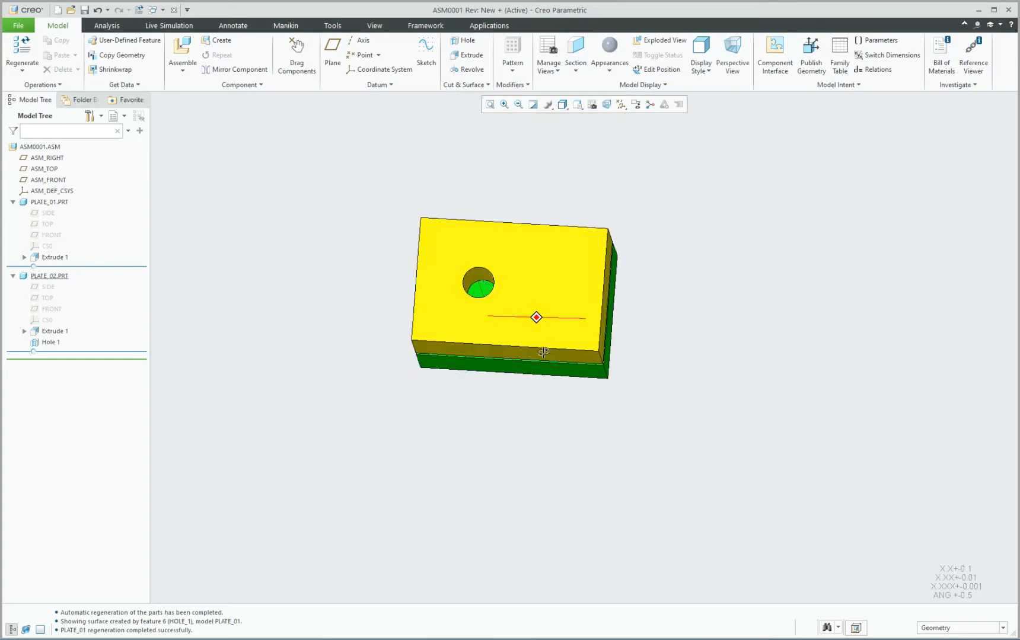
pyautogui.scroll(-3, 551, 245)
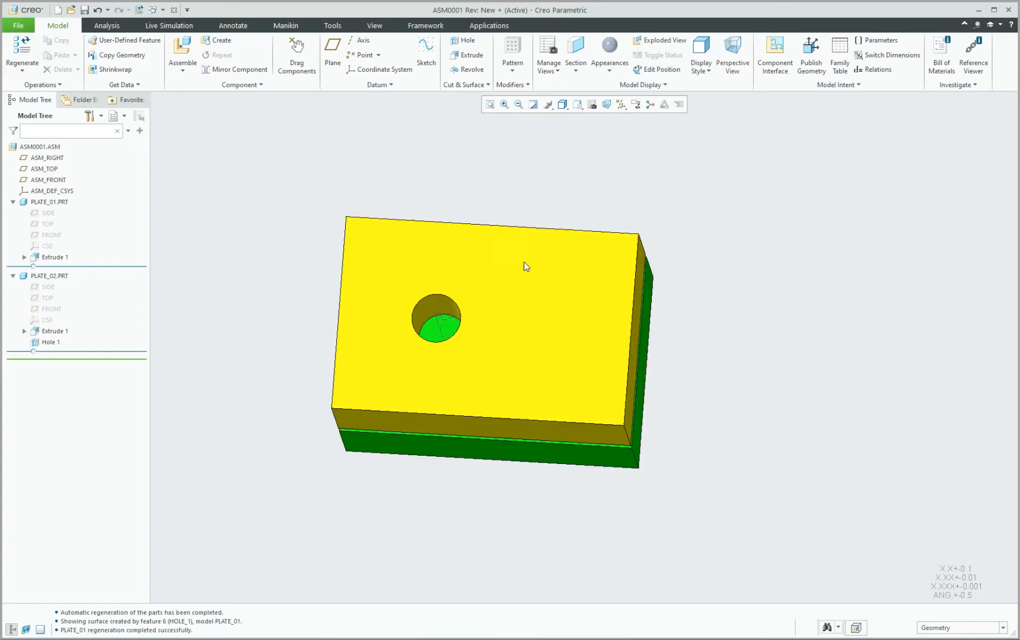
# Activate PLATE_01 and start a material-removing Extrude with Through All depth.
pyautogui.click(436, 336)
pyautogui.click(451, 267)
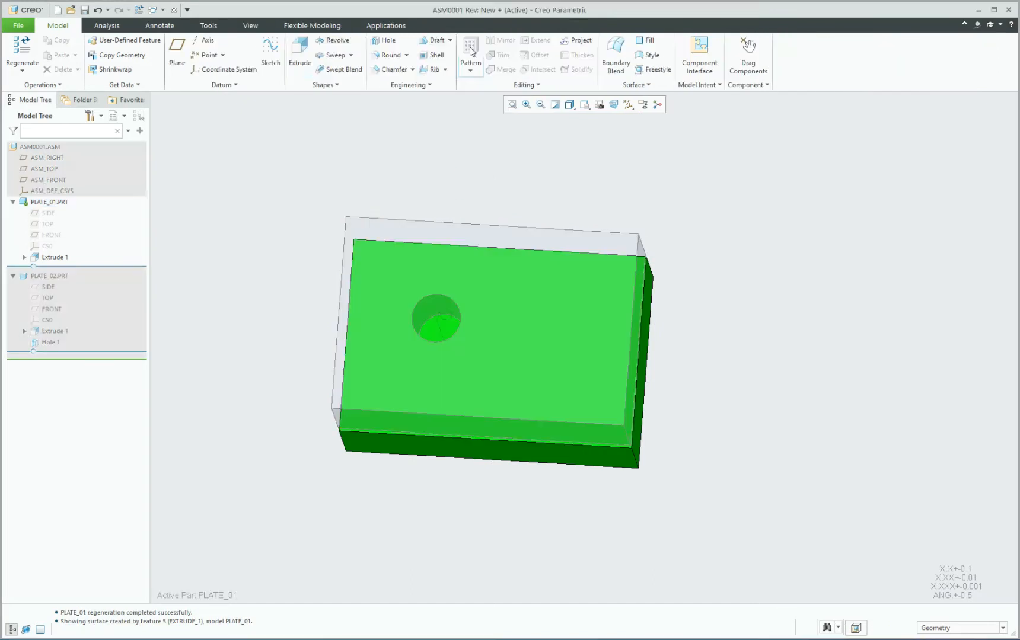
pyautogui.click(300, 56)
pyautogui.click(224, 52)
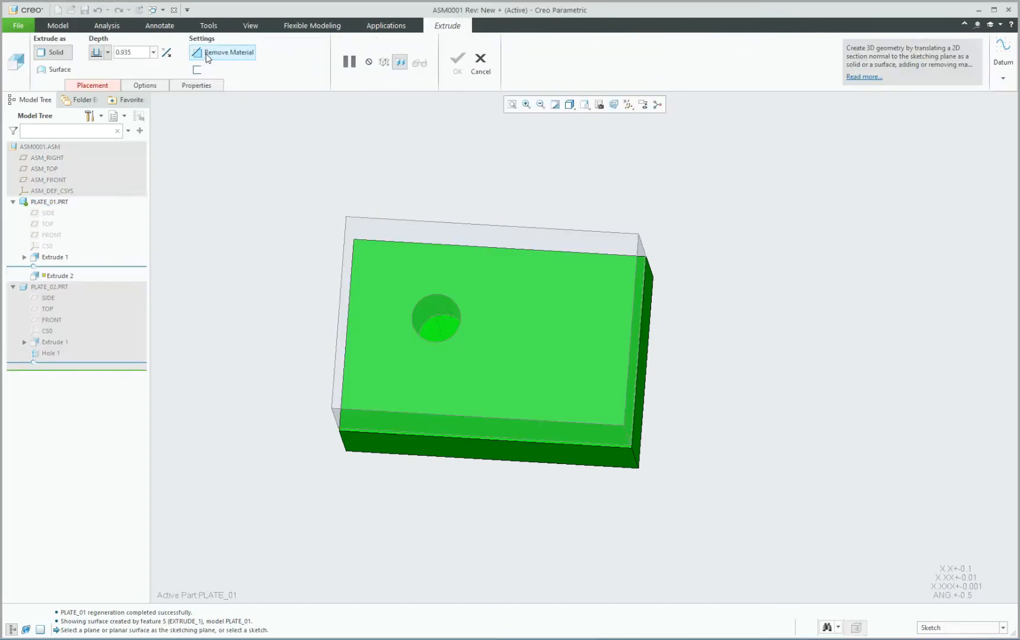
pyautogui.click(108, 52)
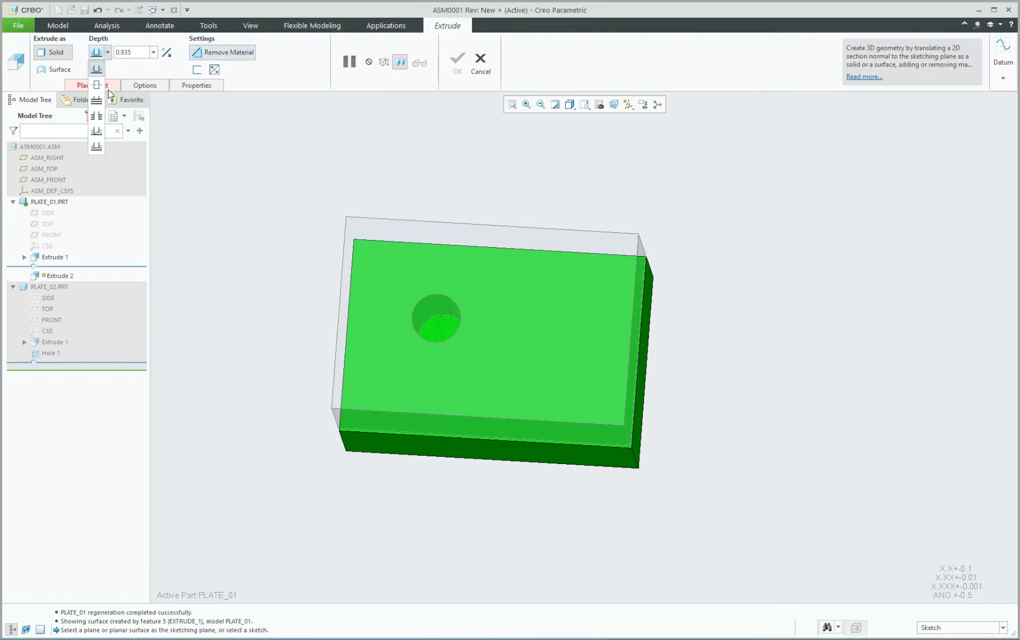
pyautogui.click(96, 119)
# Choose PLATE_01's top face as the sketch plane and enter the sketch.
pyautogui.click(92, 85)
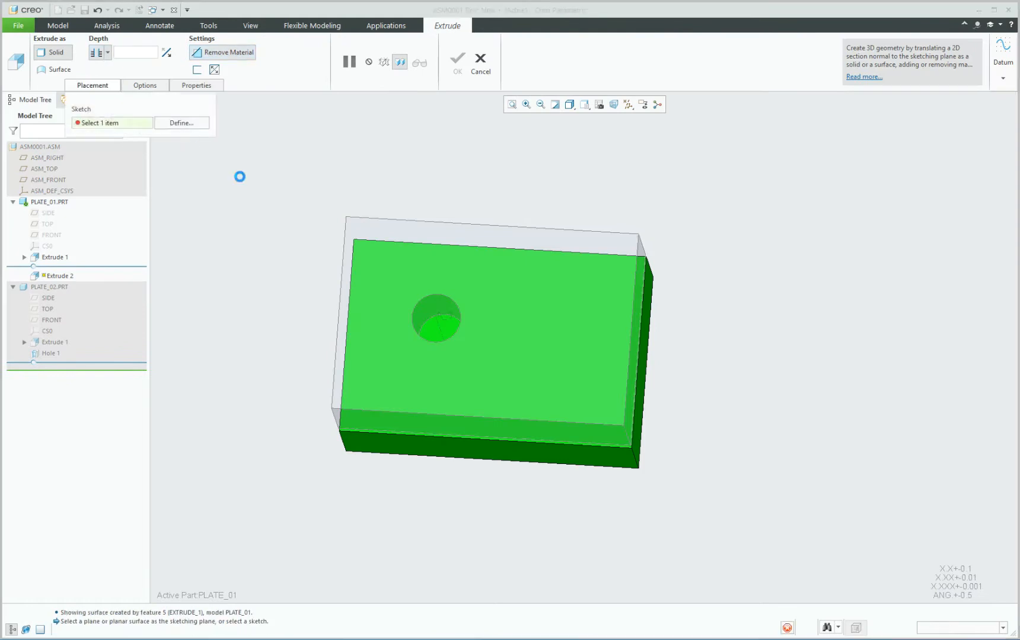
pyautogui.scroll(5, 464, 463)
pyautogui.moveTo(464, 401); pyautogui.dragTo(462, 365, button='middle')
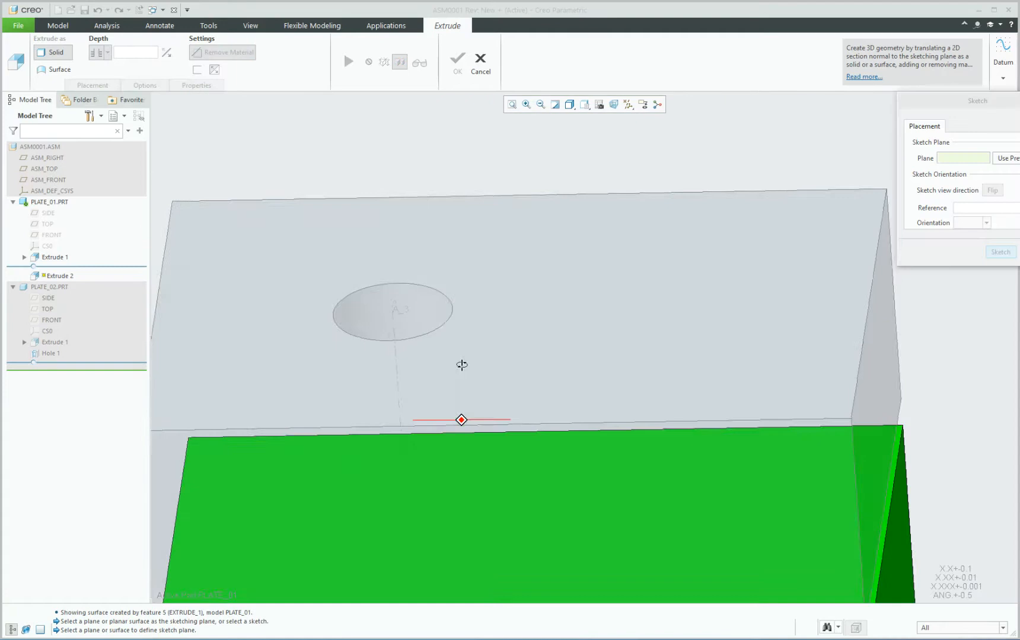
pyautogui.scroll(5, 451, 354)
pyautogui.scroll(-3, 439, 462)
pyautogui.click(432, 479)
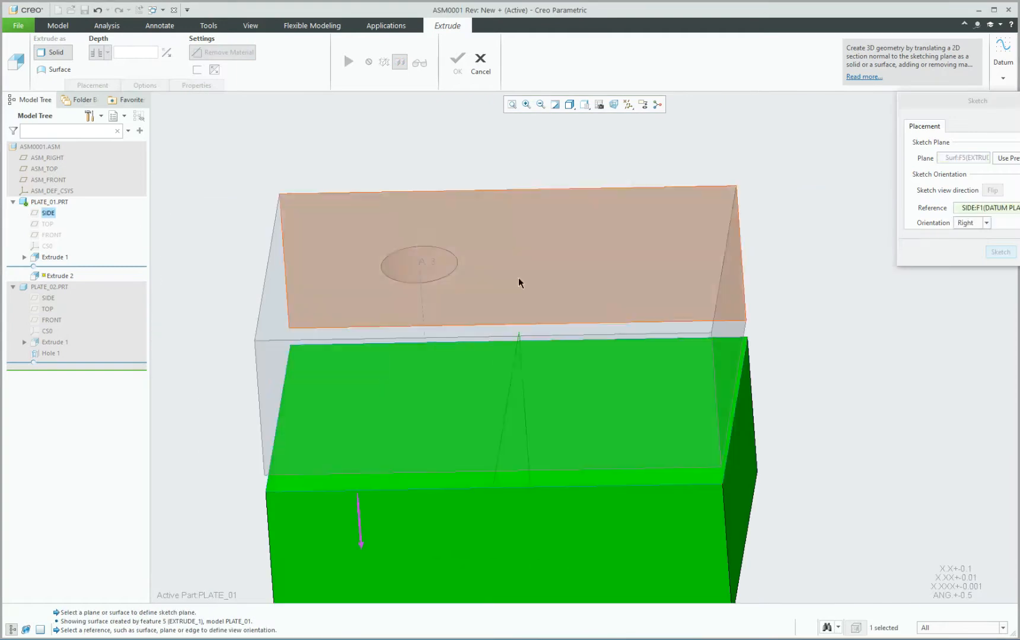
pyautogui.scroll(4, 508, 318)
pyautogui.moveTo(509, 317)
pyautogui.mouseDown(button='middle')
pyautogui.moveTo(503, 380)
pyautogui.moveTo(504, 359)
pyautogui.moveTo(562, 340)
pyautogui.mouseUp(button='middle')
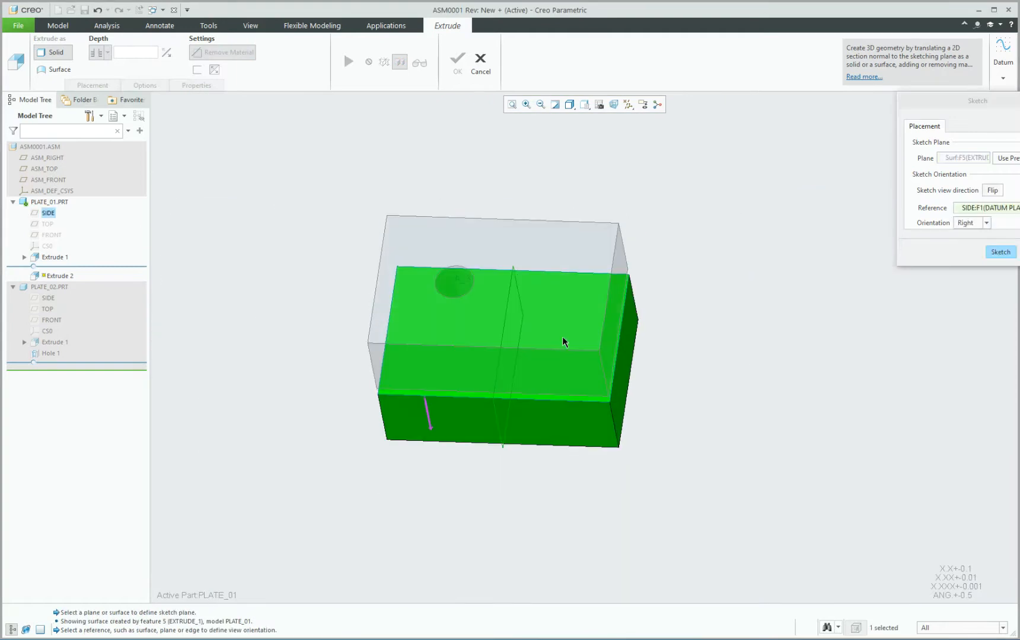
pyautogui.moveTo(989, 102); pyautogui.dragTo(919, 112)
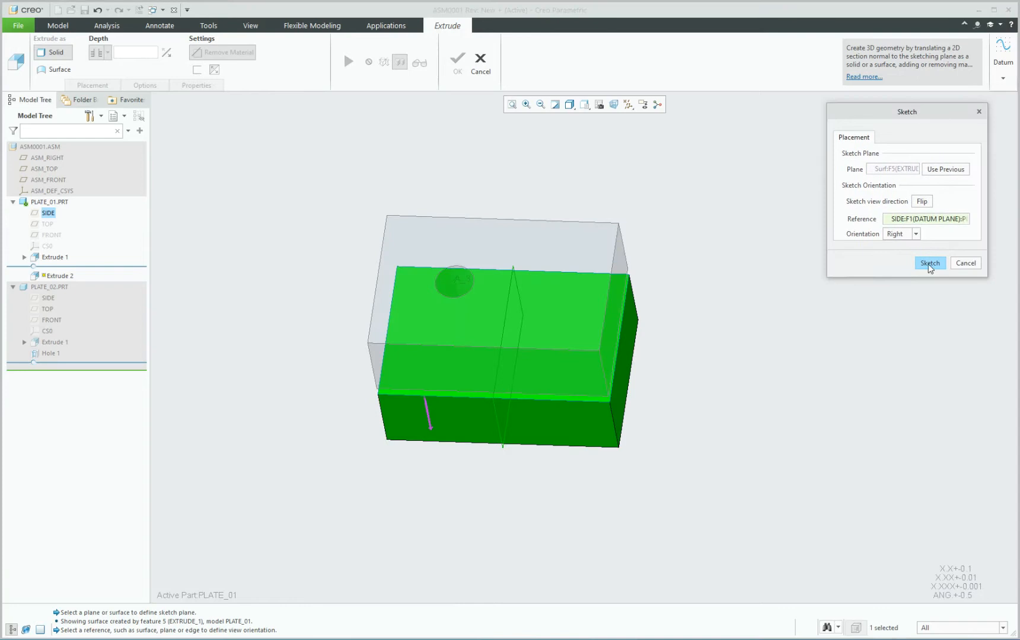
pyautogui.click(929, 264)
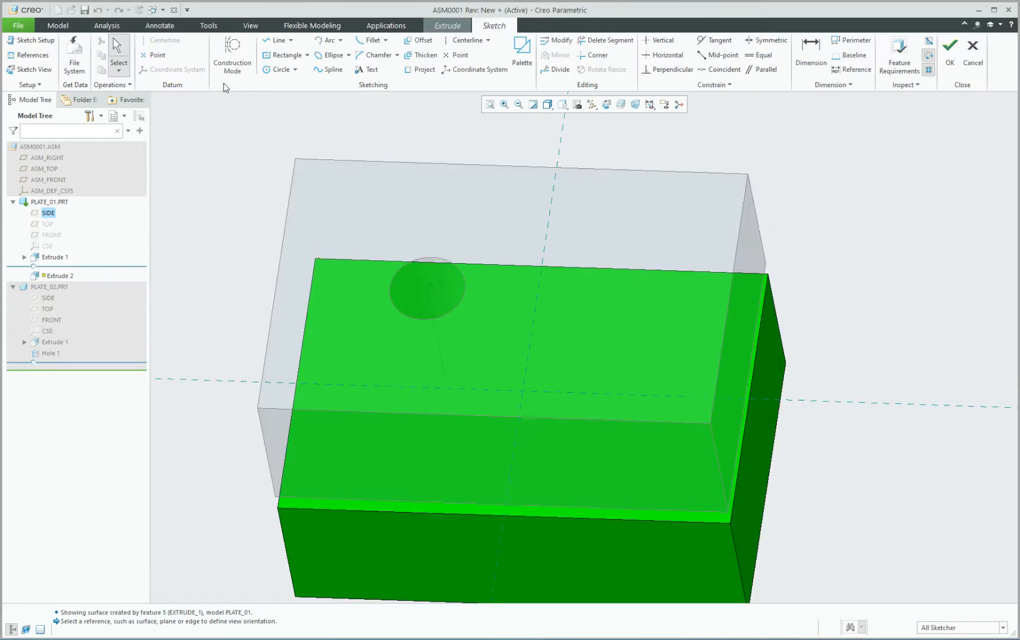
# Replace the default sketch references with PLATE_02's hole surface.
pyautogui.click(28, 55)
pyautogui.moveTo(803, 76); pyautogui.dragTo(806, 109)
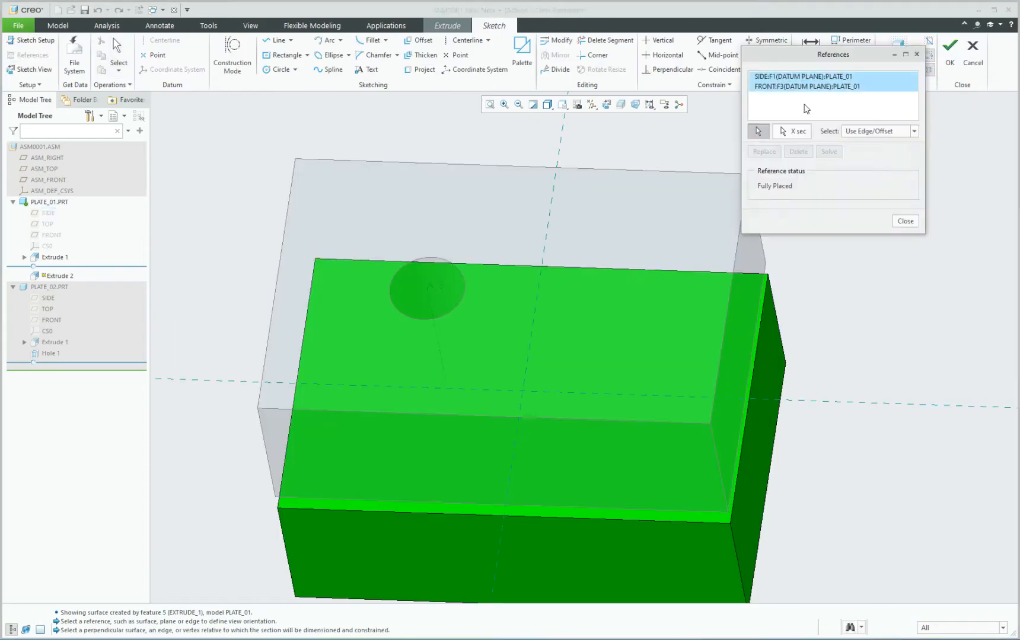
pyautogui.click(799, 152)
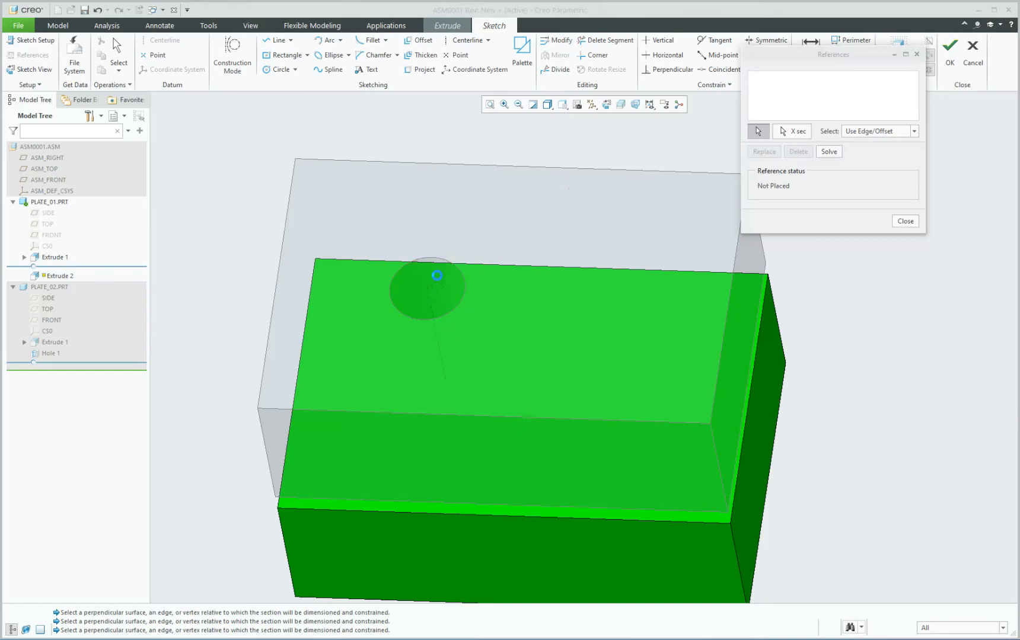
pyautogui.click(607, 428)
pyautogui.click(905, 221)
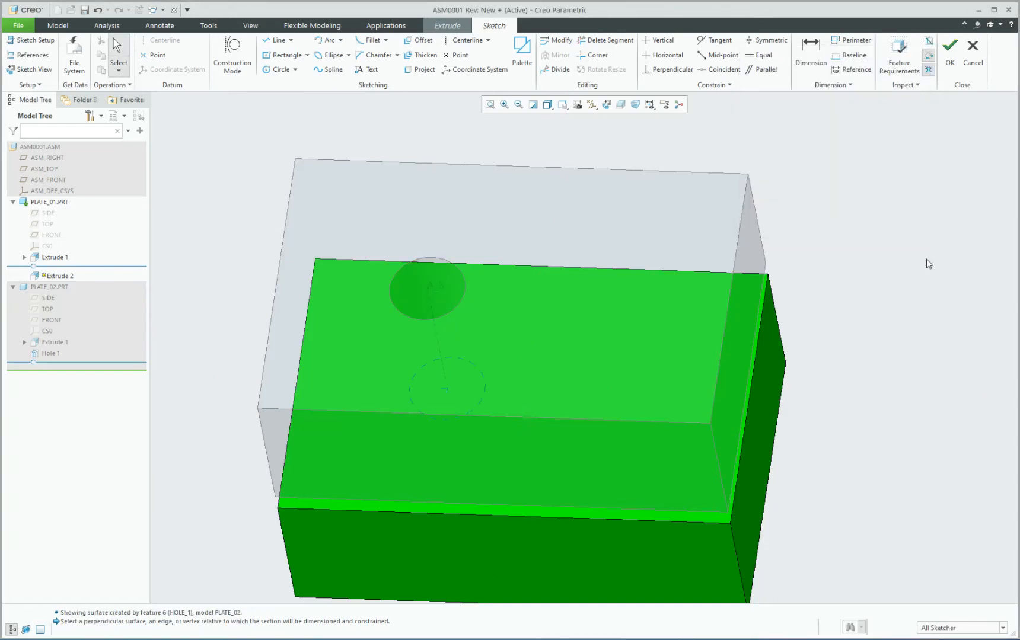
# Draw a circle centred on the existing hole's centre.
pyautogui.click(281, 70)
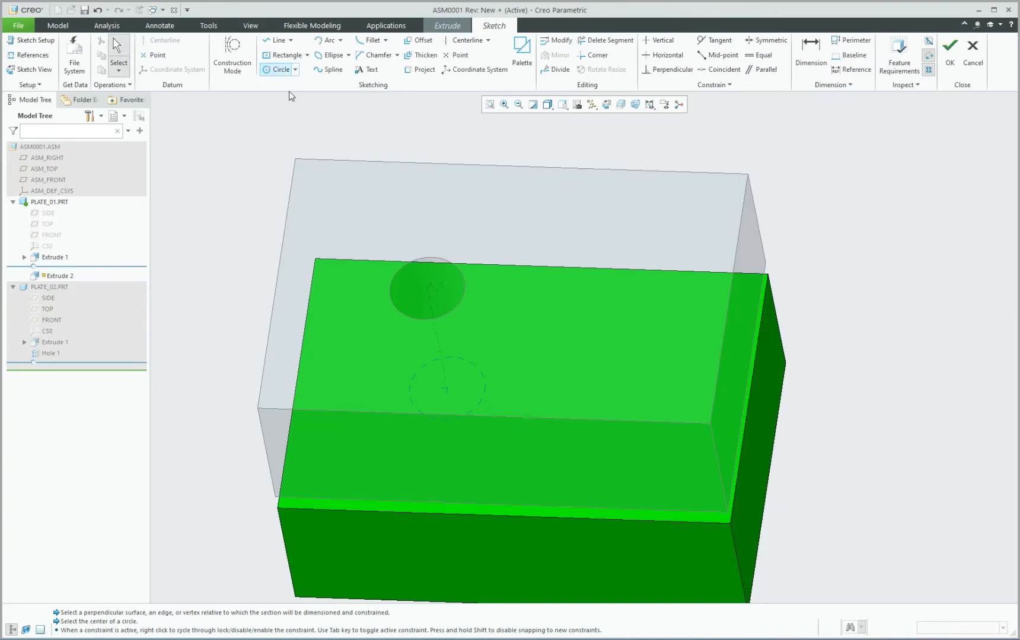
pyautogui.click(447, 388)
pyautogui.click(494, 385)
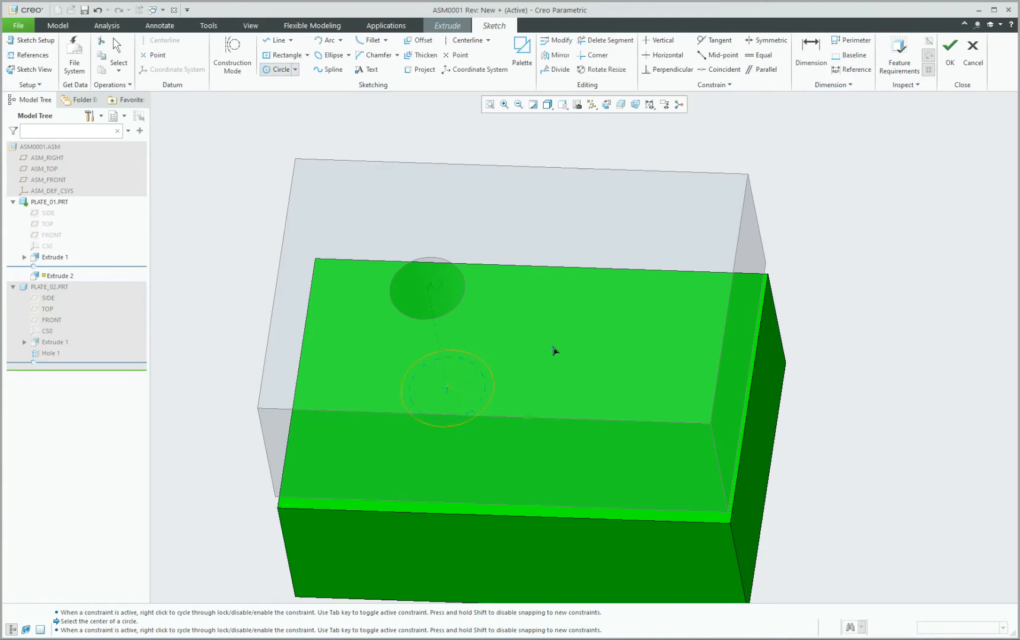
pyautogui.middleClick(554, 347)
pyautogui.click(554, 346)
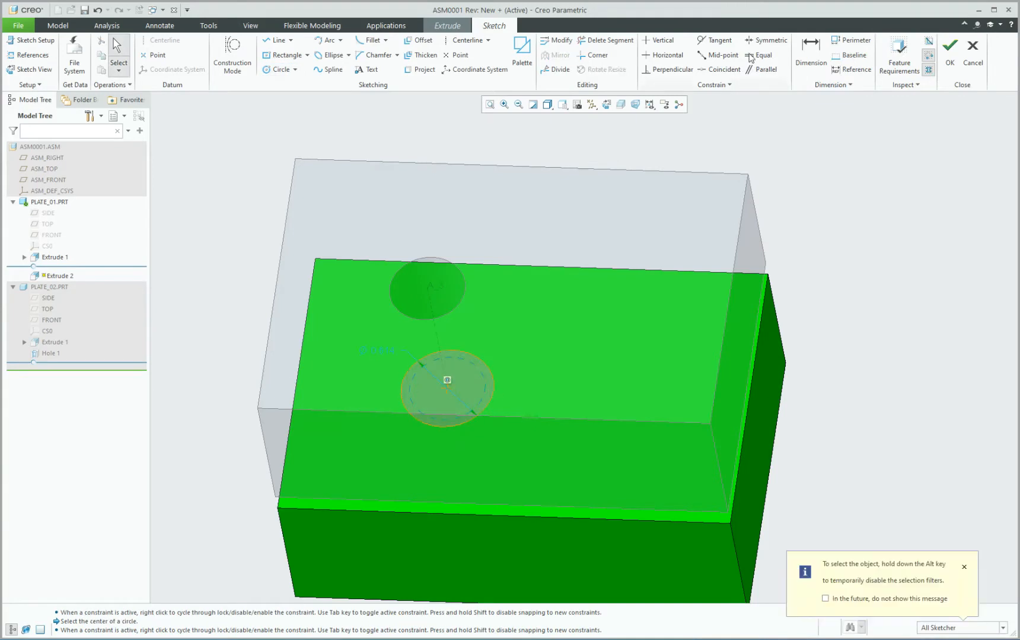
# Dimension the circle 0.050 outside the hole circle, then finish the sketch and Extrude 2.
pyautogui.click(810, 53)
pyautogui.scroll(4, 504, 387)
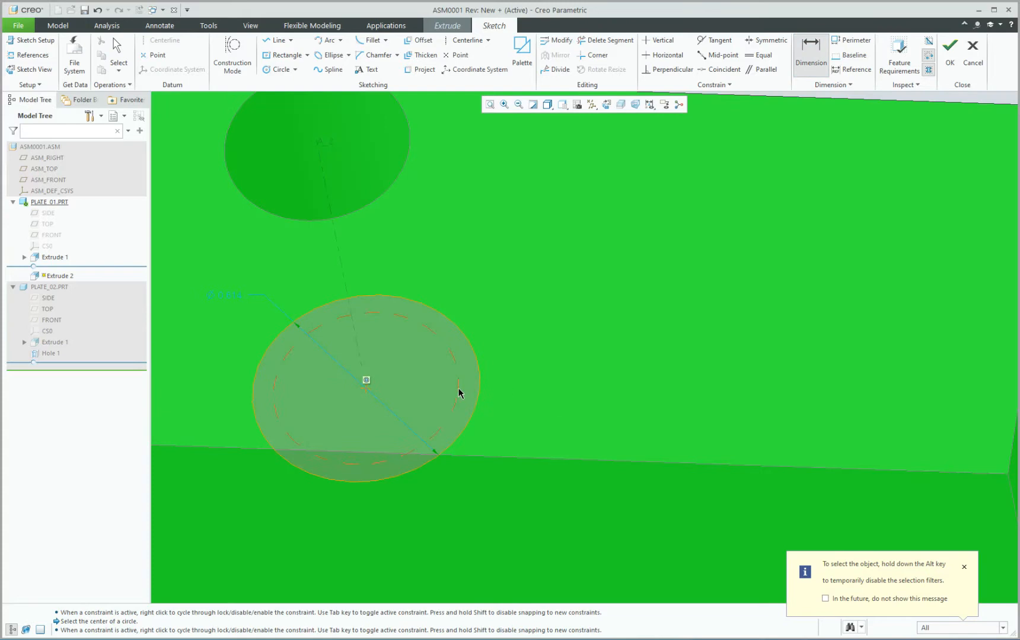
pyautogui.click(459, 393)
pyautogui.click(479, 389)
pyautogui.middleClick(516, 389)
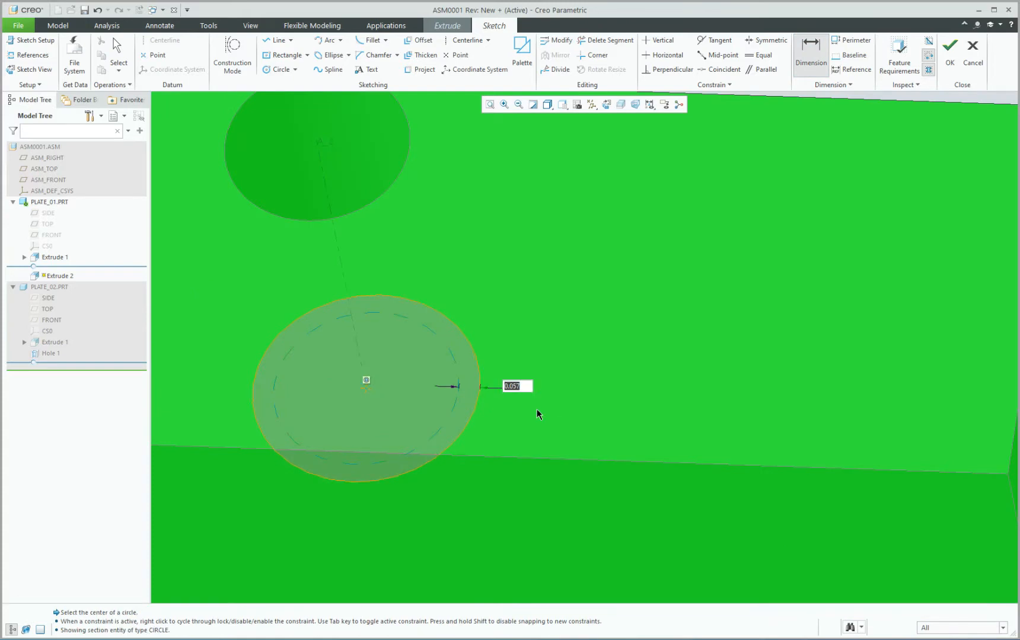
pyautogui.write('0.05')
pyautogui.press('Return')
pyautogui.scroll(-5, 537, 413)
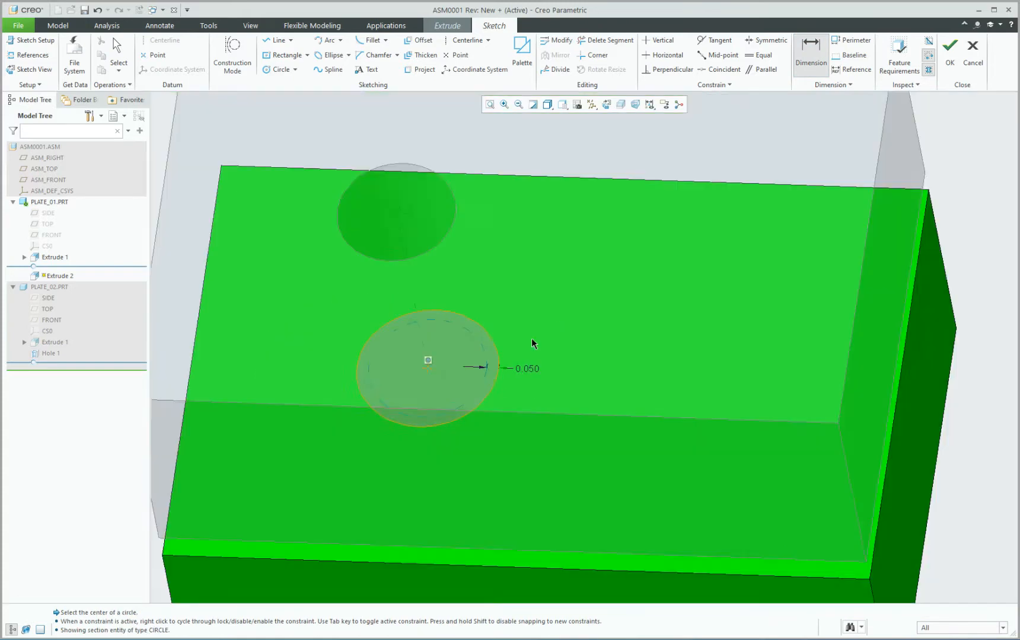
pyautogui.click(949, 53)
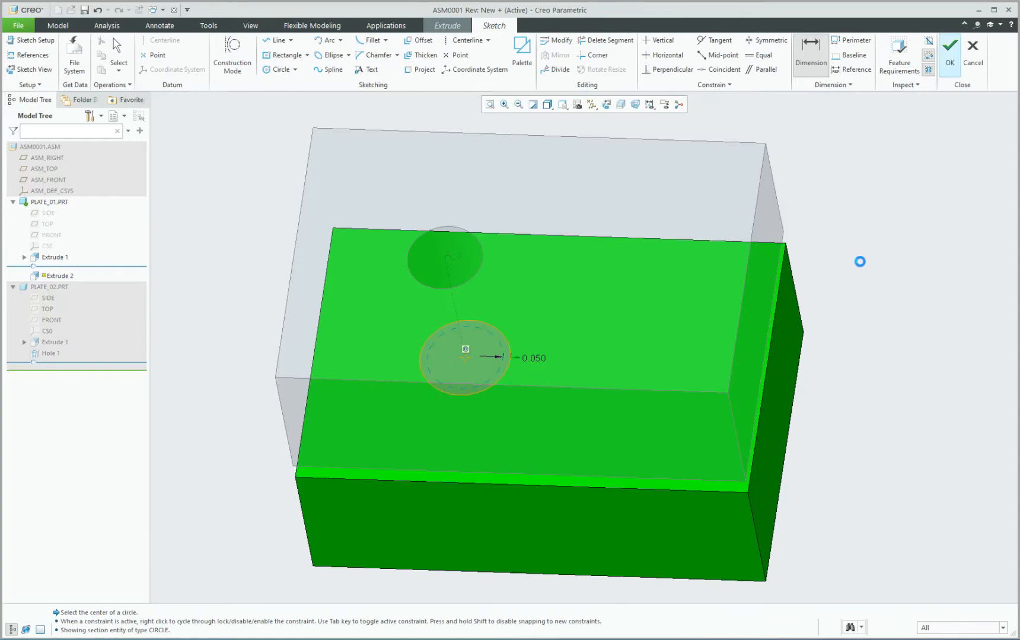
pyautogui.middleClick(868, 290)
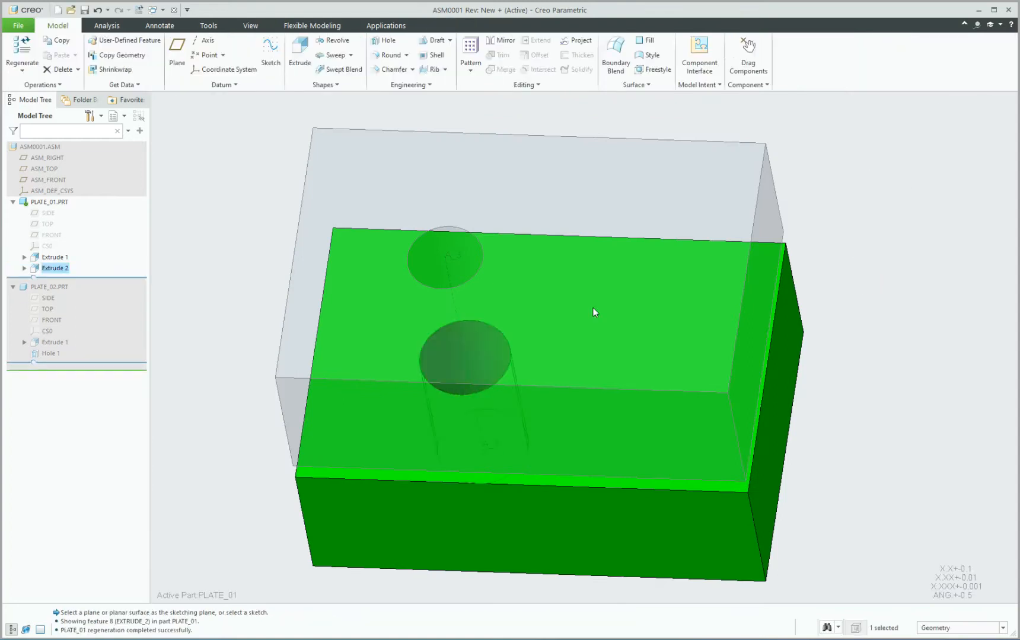
# Select PLATE_02 and make it transparent to see the new cut below.
pyautogui.moveTo(592, 308); pyautogui.dragTo(810, 251, button='middle')
pyautogui.click(913, 234)
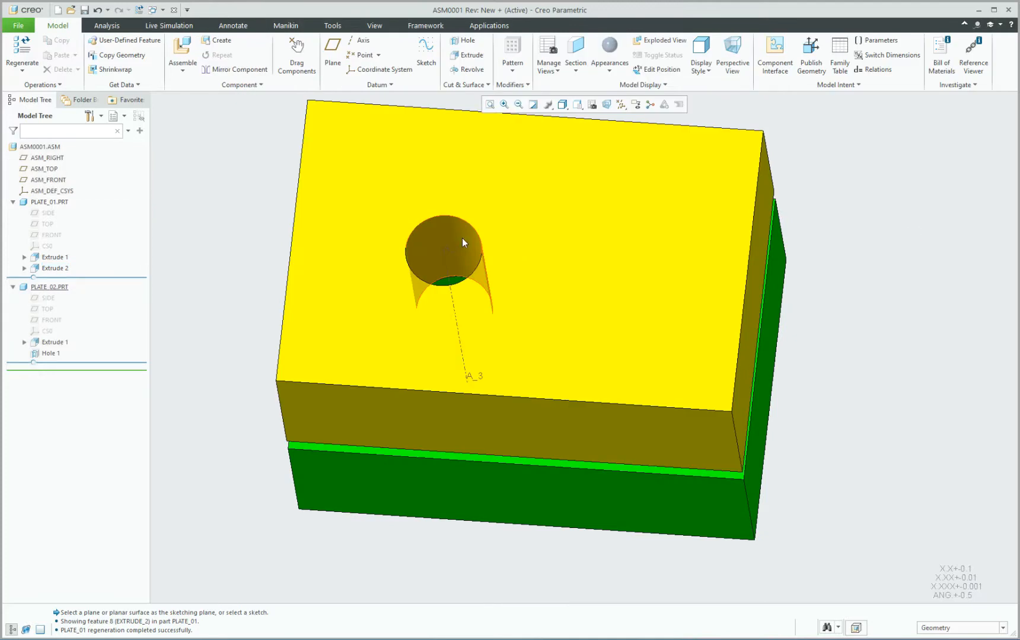
pyautogui.moveTo(462, 237)
pyautogui.mouseDown(button='middle')
pyautogui.moveTo(469, 263)
pyautogui.moveTo(459, 230)
pyautogui.mouseUp(button='middle')
pyautogui.click(416, 164)
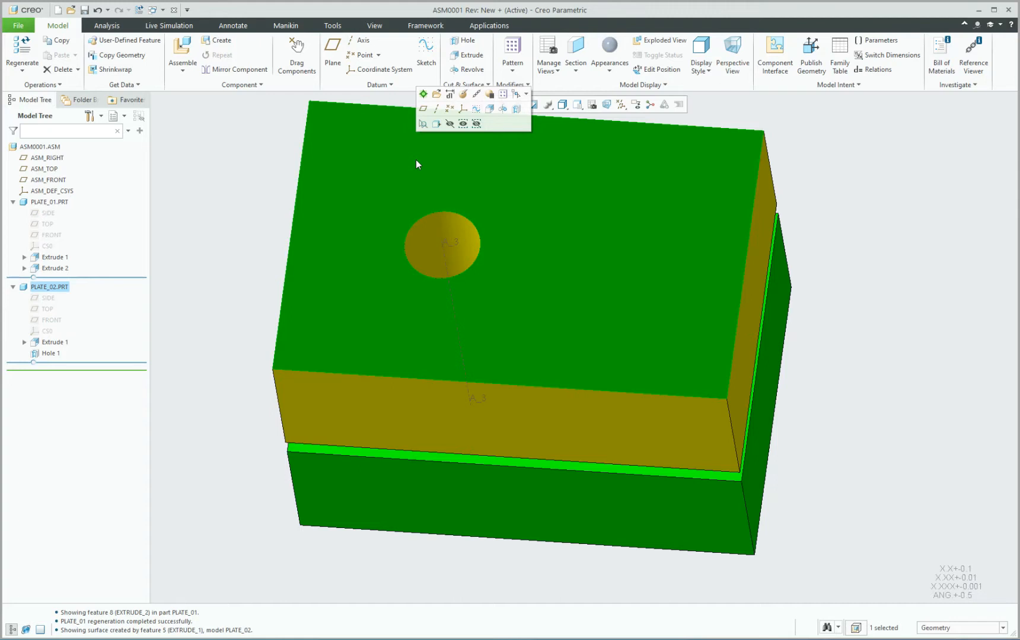
pyautogui.press('t')
pyautogui.press('r')
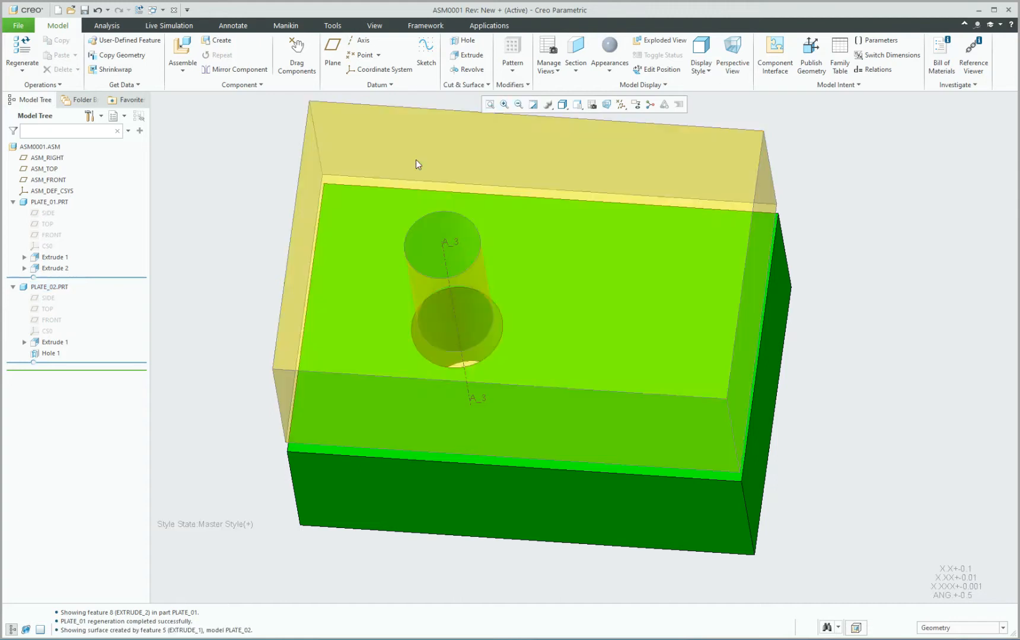
pyautogui.moveTo(501, 231)
pyautogui.mouseDown(button='middle')
pyautogui.moveTo(503, 164)
pyautogui.moveTo(500, 212)
pyautogui.mouseUp(button='middle')
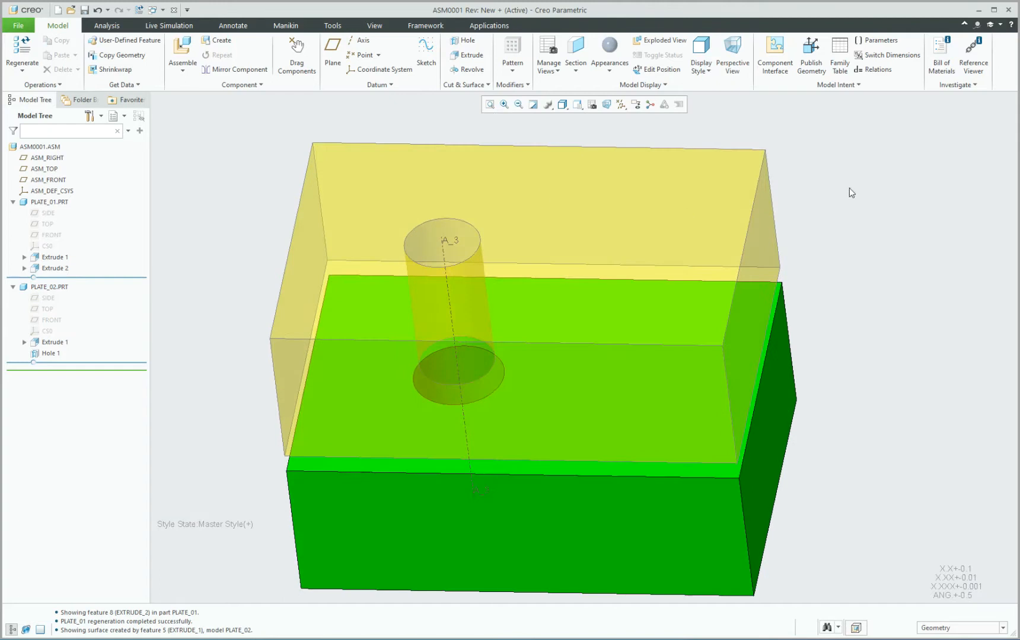
# Show PLATE_02's Hole 1 dimensions: offsets 2.000 and 1.000, diameter Ø0.500.
pyautogui.doubleClick(465, 231)
pyautogui.click(863, 253)
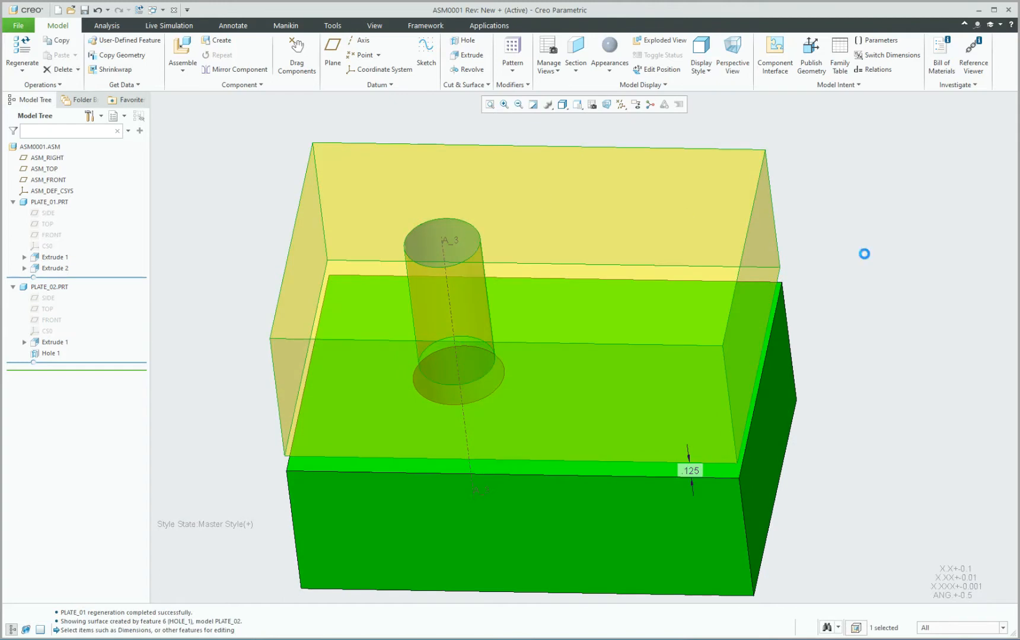
pyautogui.click(456, 234)
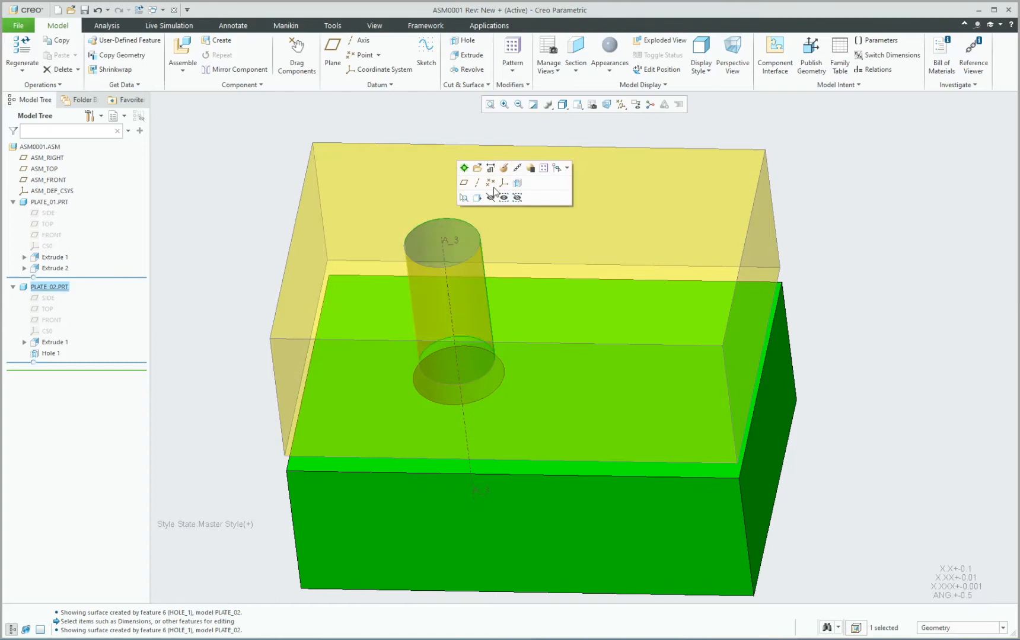
pyautogui.click(498, 169)
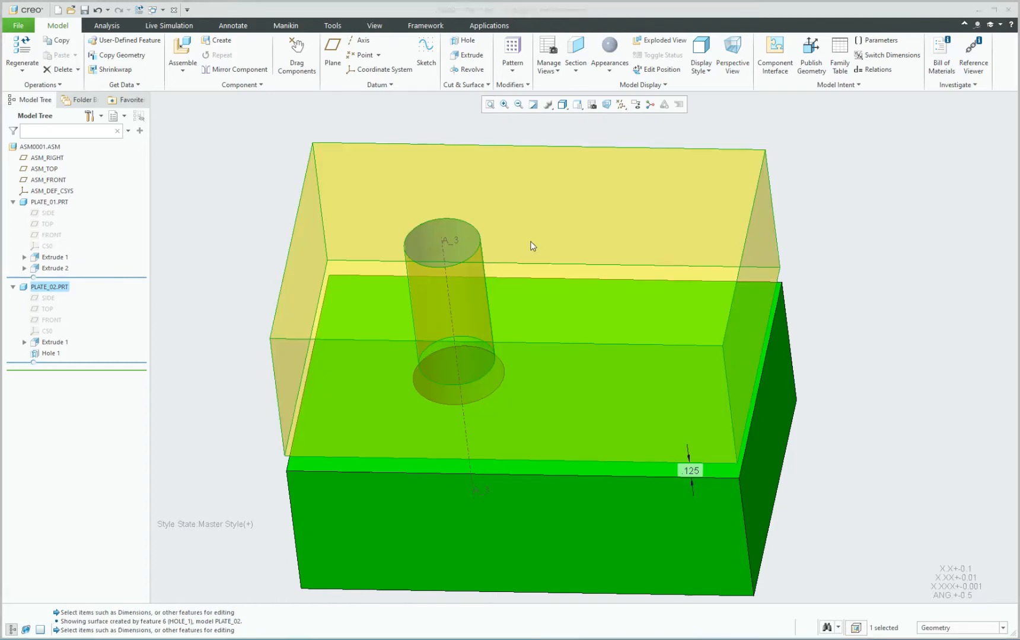
pyautogui.click(871, 297)
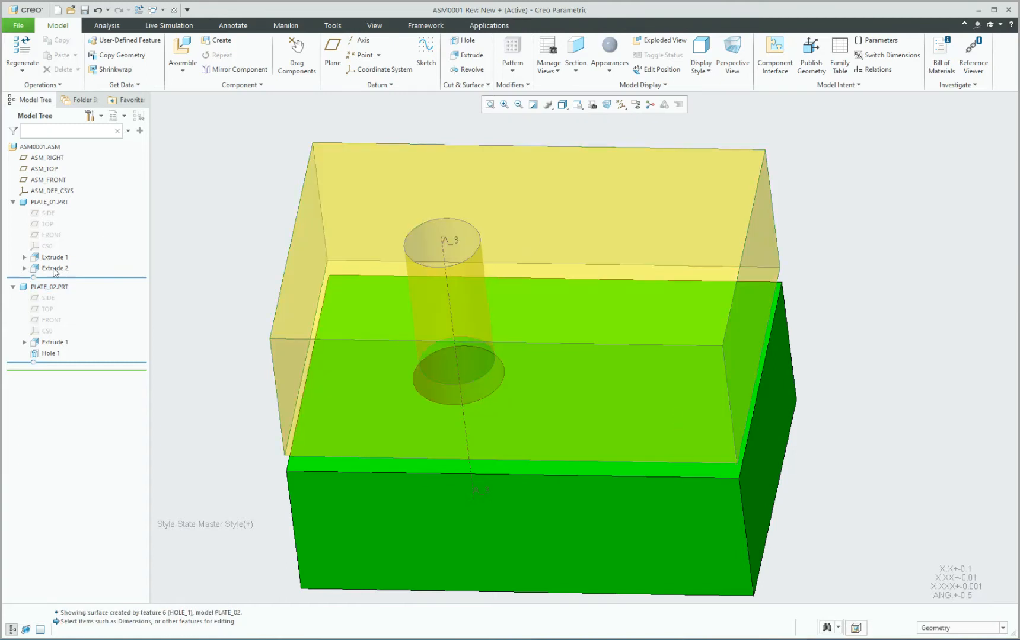
pyautogui.click(54, 354)
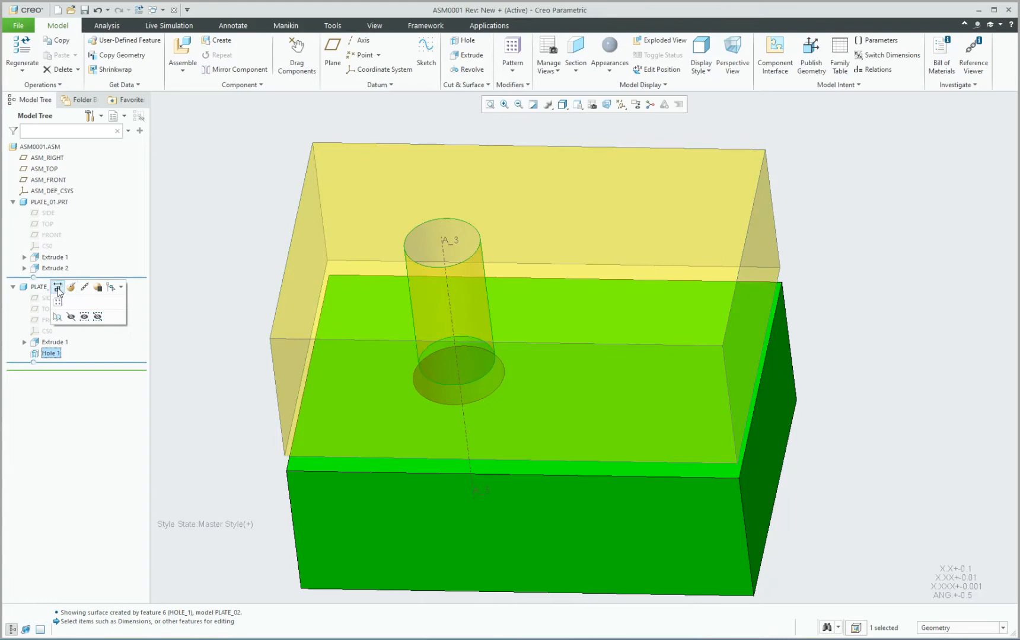
pyautogui.click(458, 278)
# Change Hole 1's 2.000 location to 1.000 and its ø.500 diameter to 0.750.
pyautogui.doubleClick(595, 213)
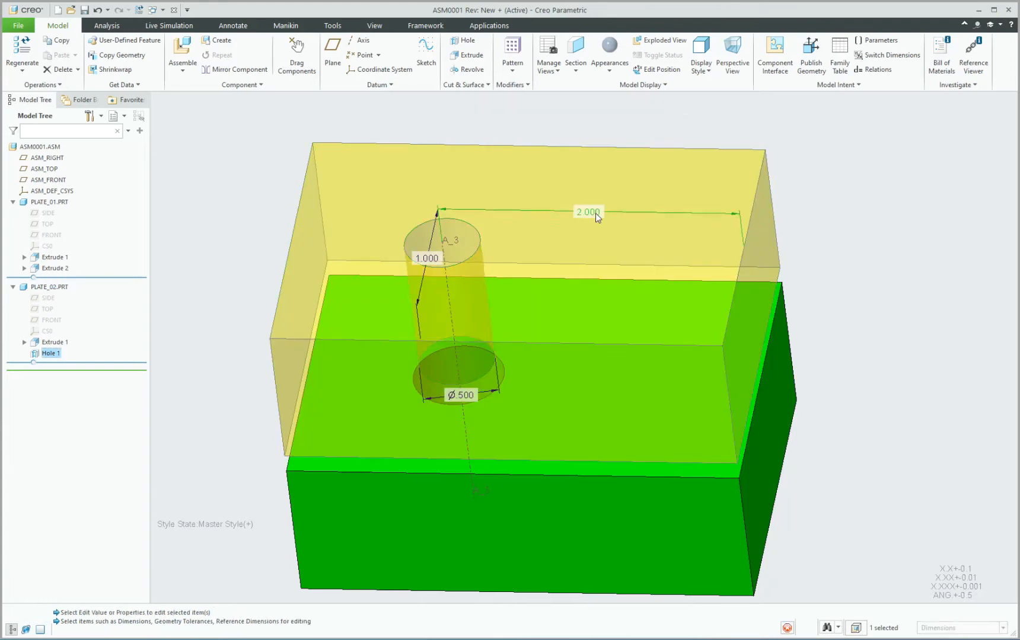
pyautogui.write('1')
pyautogui.press('Return')
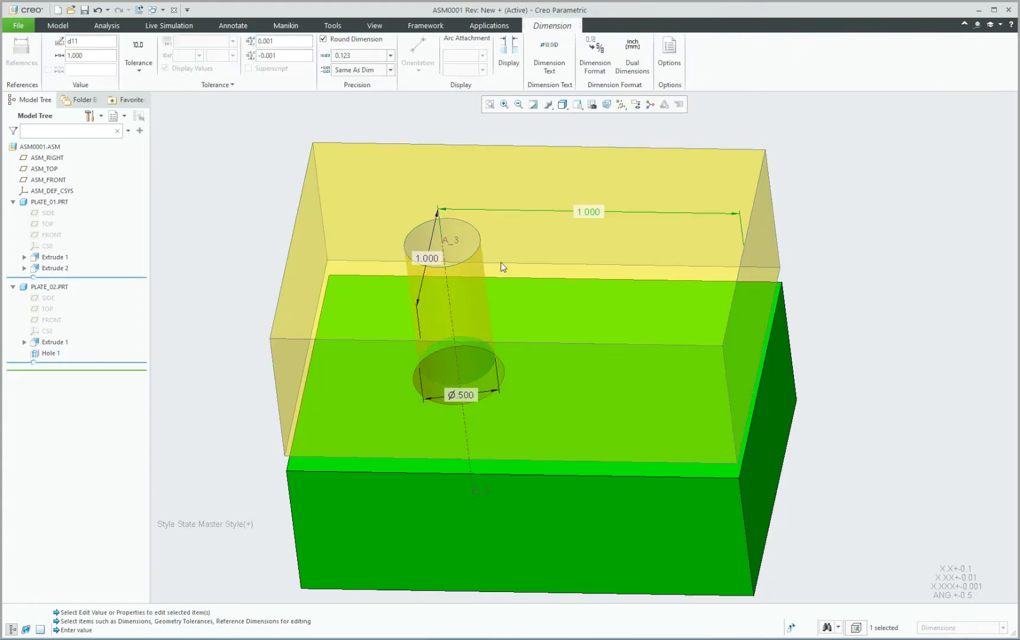
pyautogui.doubleClick(463, 395)
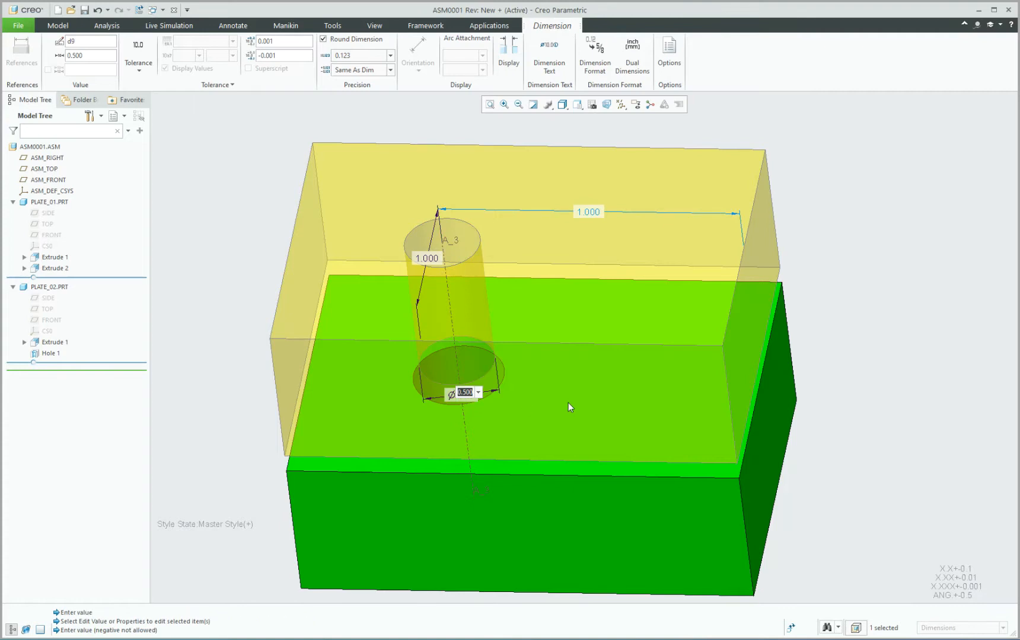
pyautogui.write('.75')
pyautogui.press('Return')
pyautogui.moveTo(636, 337)
pyautogui.mouseDown(button='middle')
pyautogui.moveTo(642, 390)
pyautogui.moveTo(635, 336)
pyautogui.moveTo(639, 357)
pyautogui.moveTo(631, 350)
pyautogui.moveTo(624, 365)
pyautogui.mouseUp(button='middle')
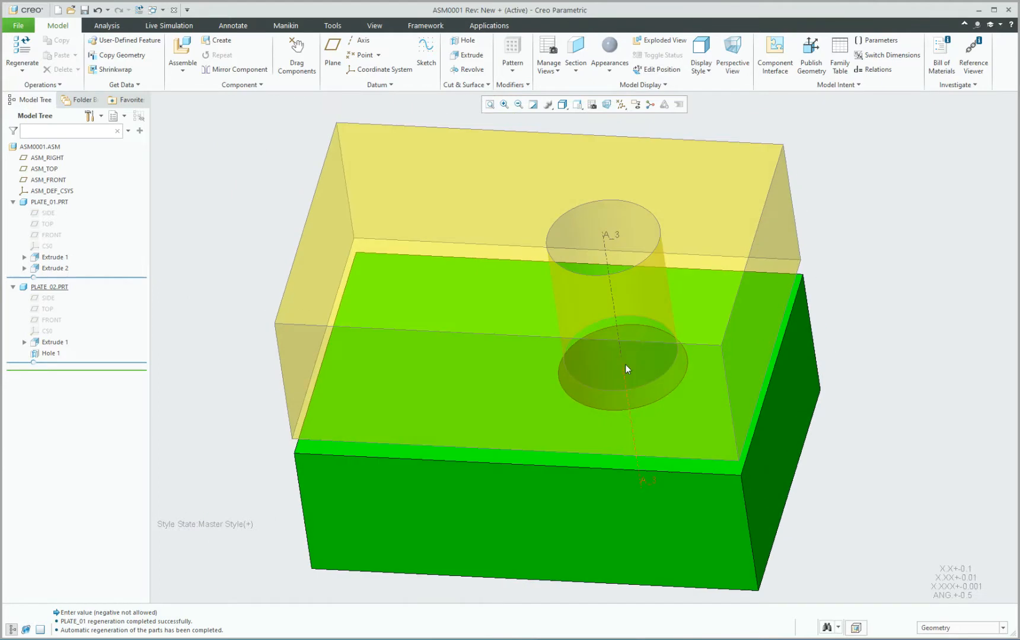
pyautogui.scroll(2, 493, 367)
pyautogui.scroll(-1, 693, 384)
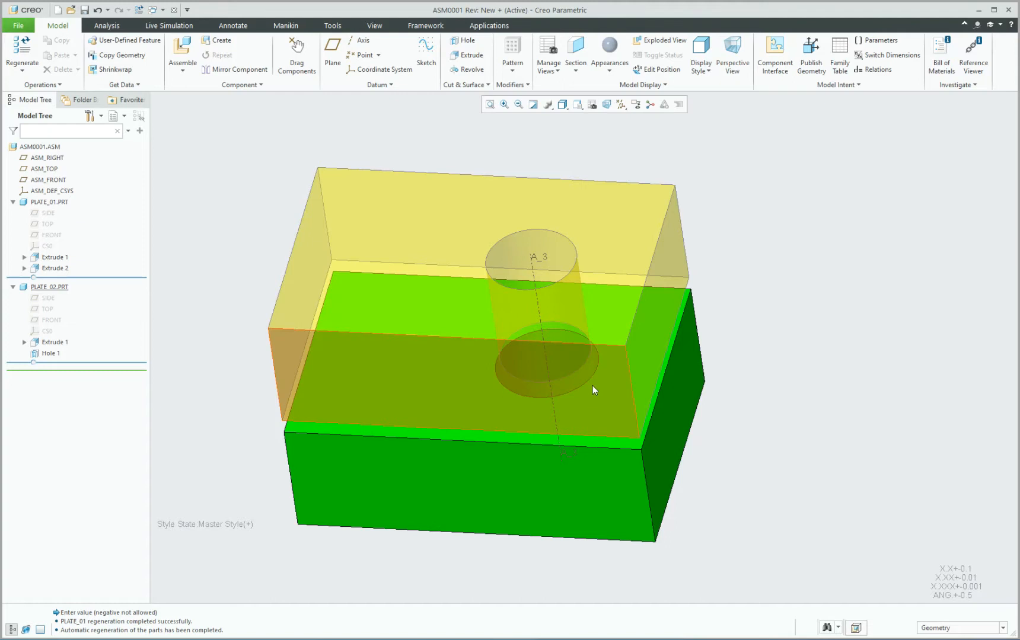
pyautogui.moveTo(756, 293)
pyautogui.mouseDown(button='middle')
pyautogui.moveTo(763, 352)
pyautogui.moveTo(748, 296)
pyautogui.moveTo(759, 299)
pyautogui.mouseUp(button='middle')
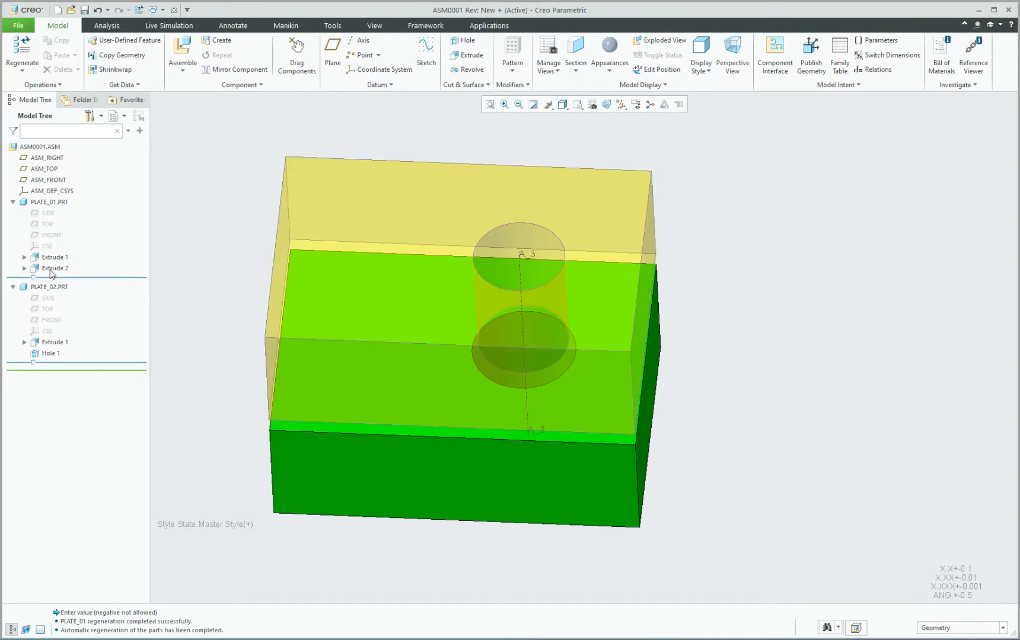
pyautogui.click(49, 354)
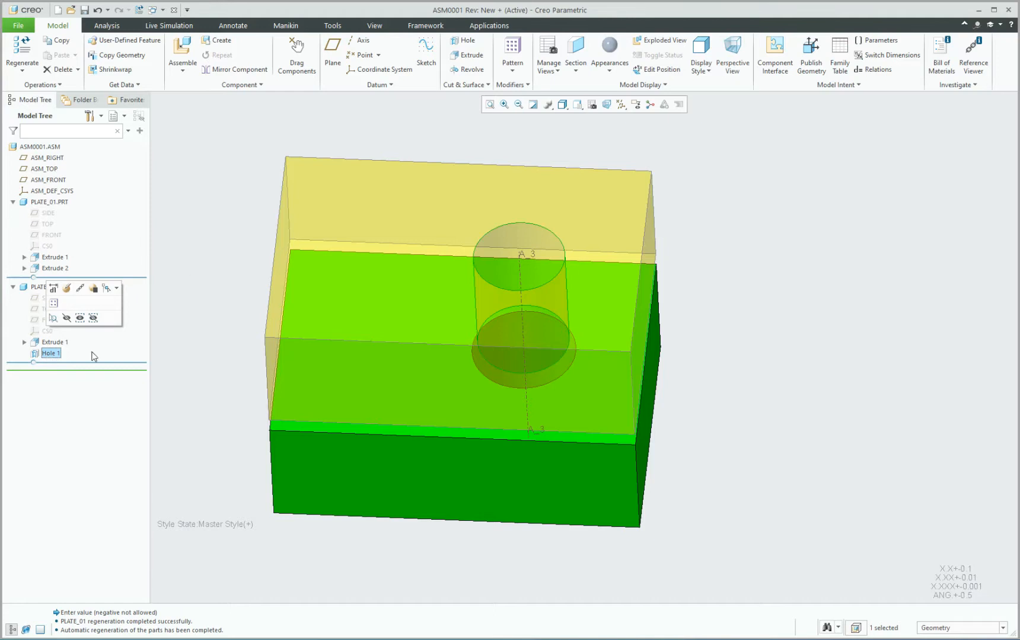
# Make PLATE_02 the active part for editing.
pyautogui.click(185, 302)
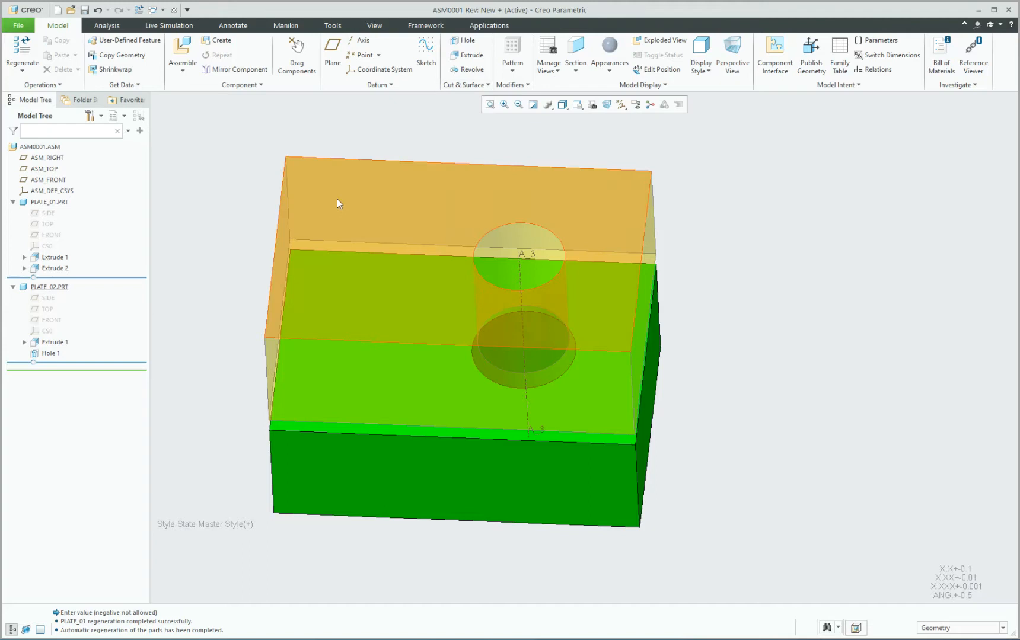
pyautogui.click(337, 202)
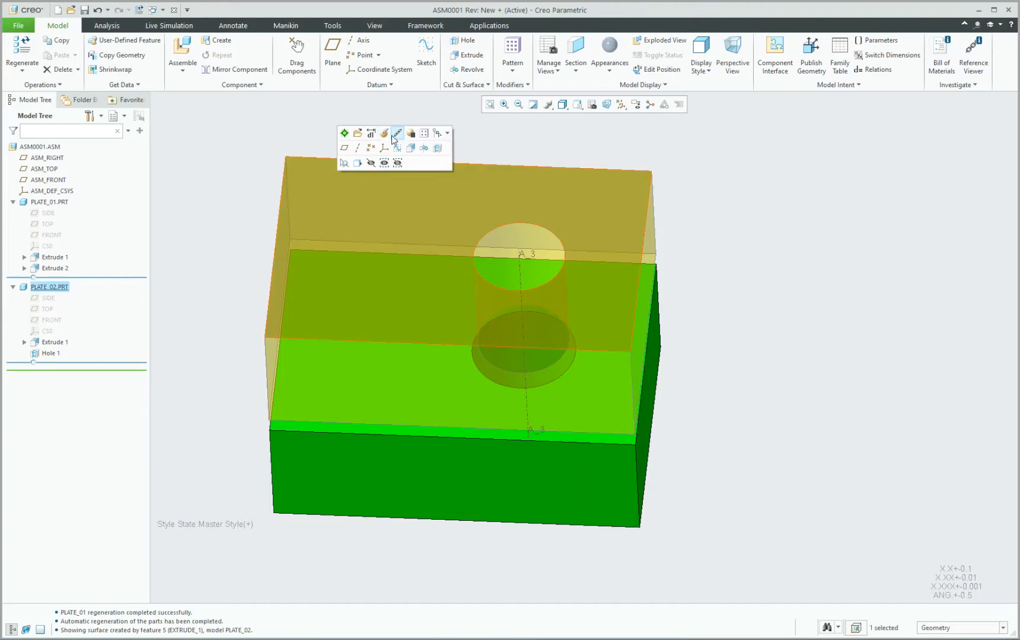
pyautogui.click(344, 133)
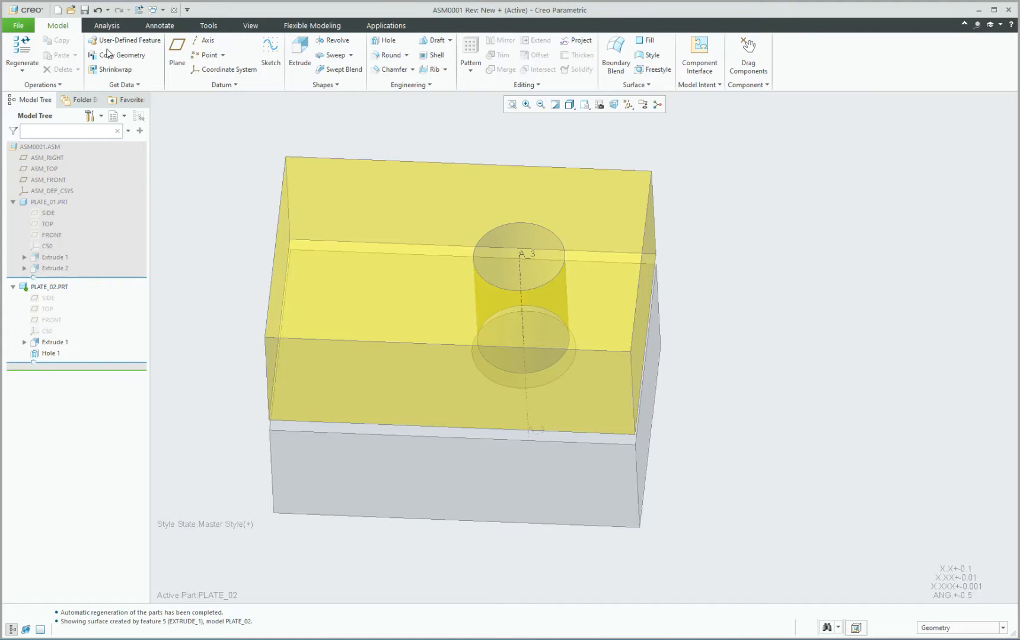
# Set up a Through All material-removing extrude sketched on PLATE_02's top face.
pyautogui.click(288, 58)
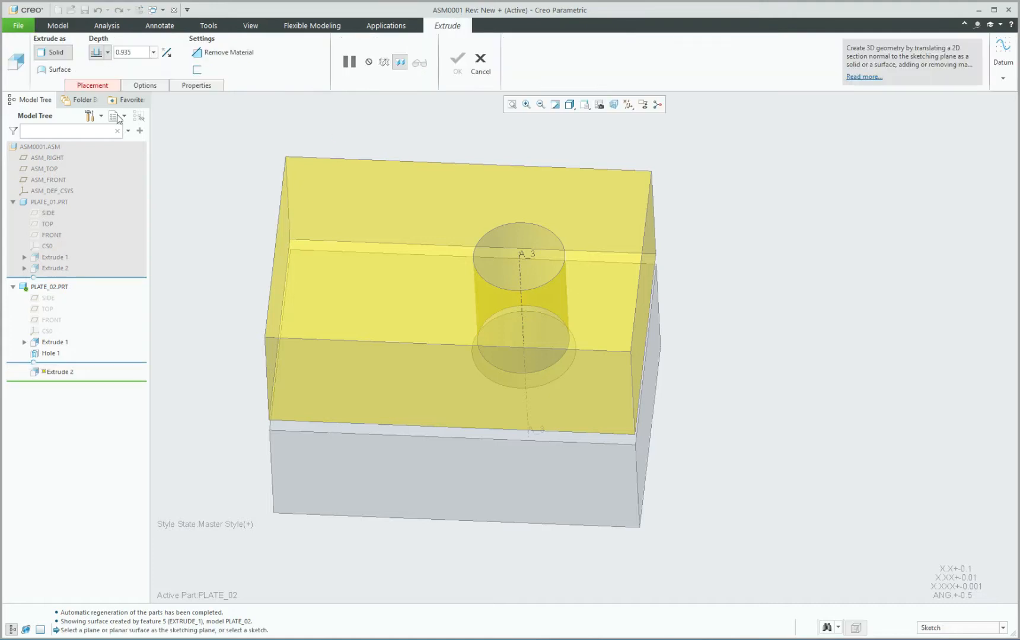
pyautogui.click(214, 54)
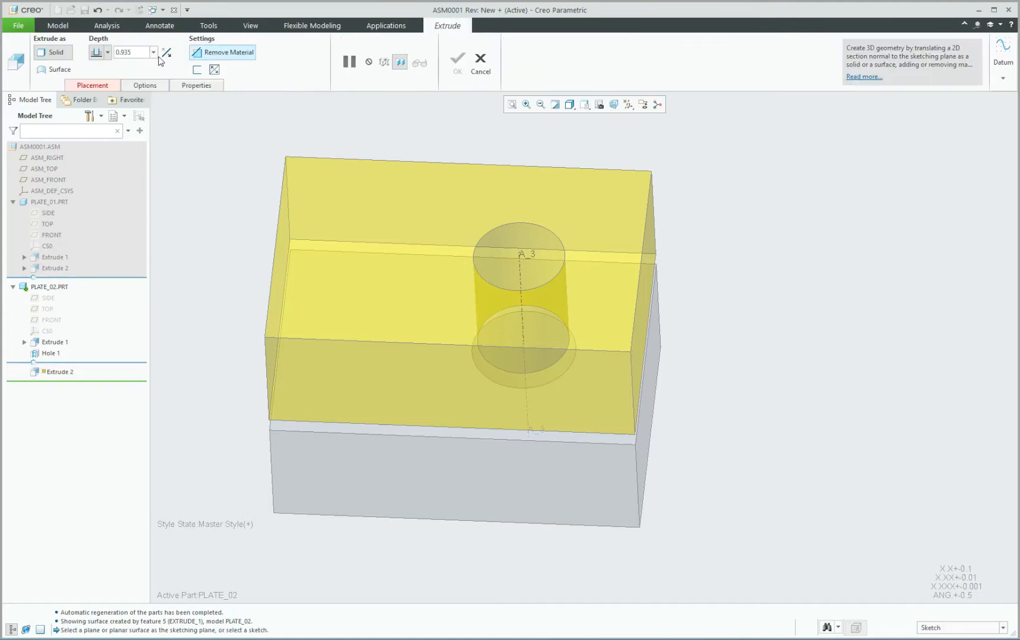
pyautogui.click(107, 52)
pyautogui.click(98, 89)
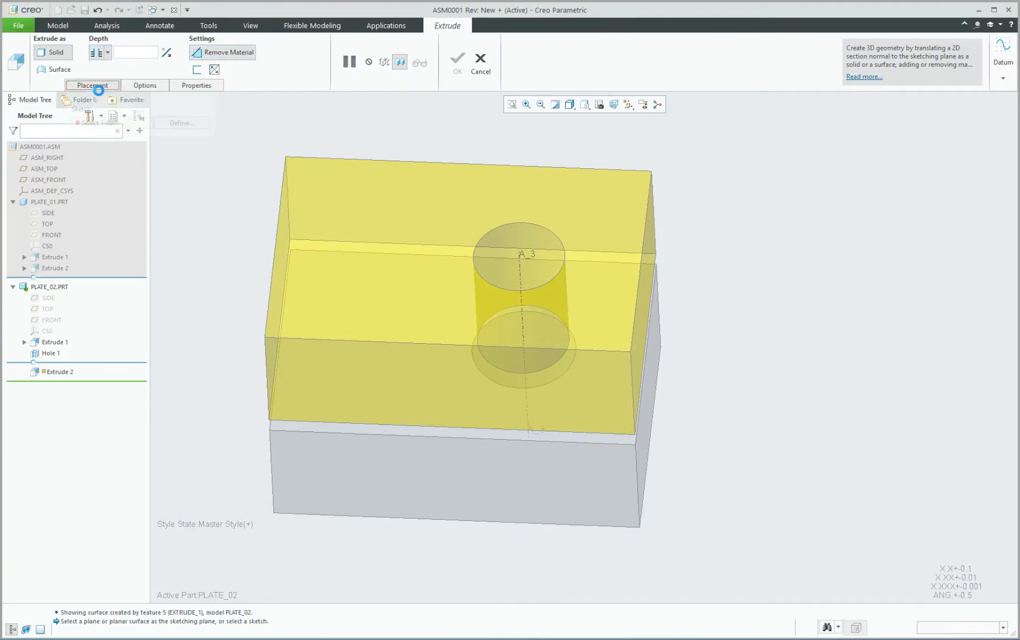
pyautogui.click(181, 123)
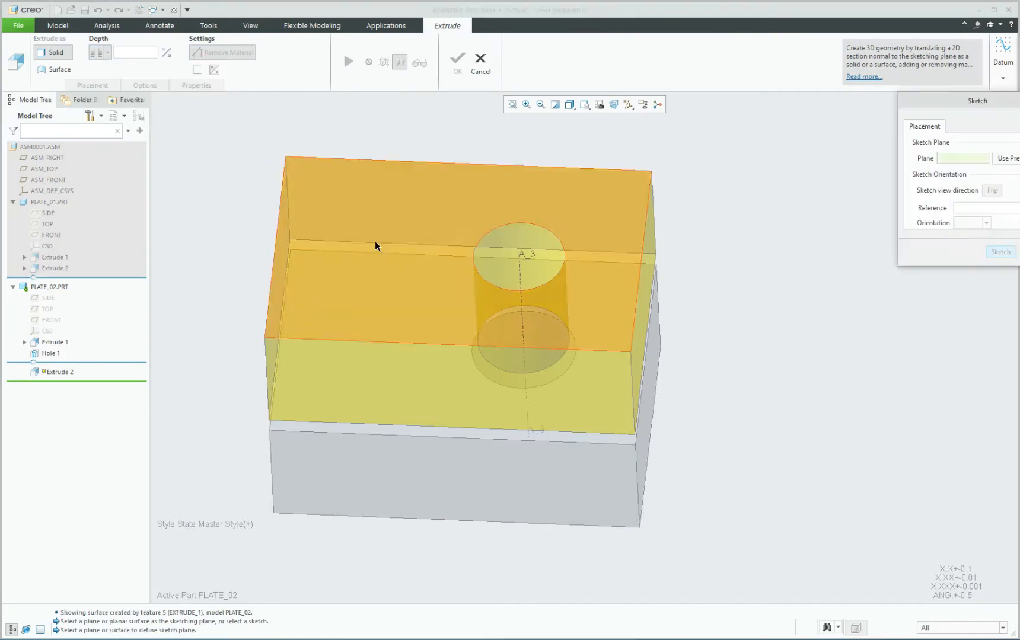
pyautogui.click(375, 241)
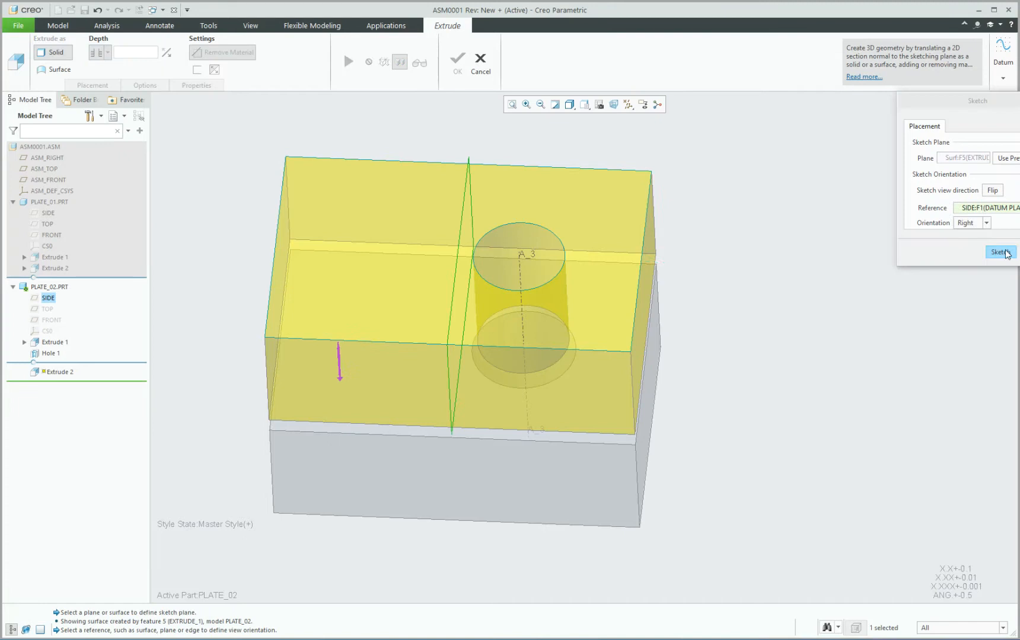
pyautogui.click(1002, 252)
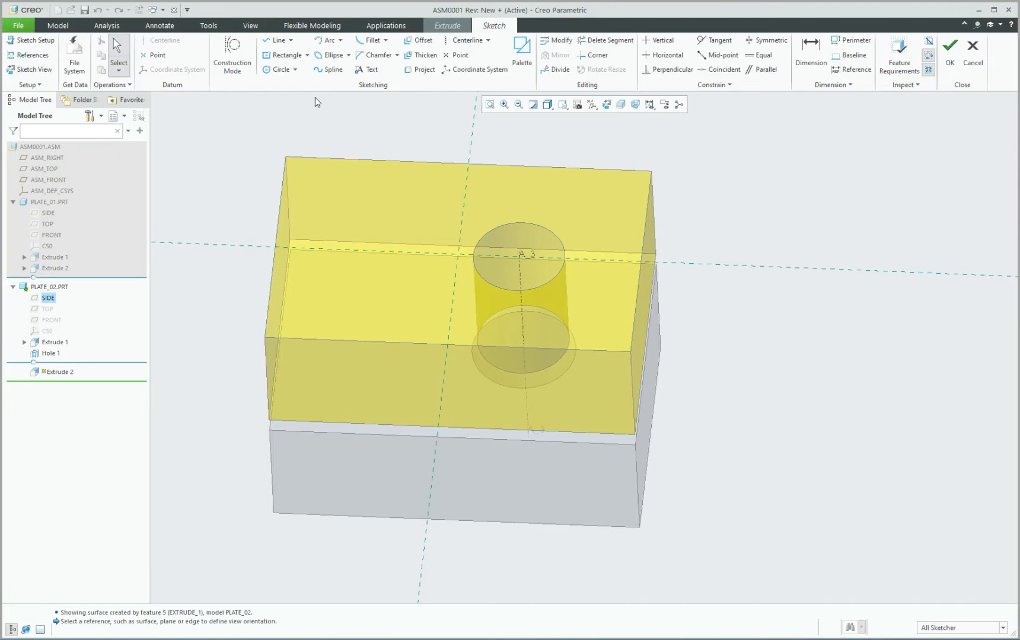
pyautogui.click(521, 52)
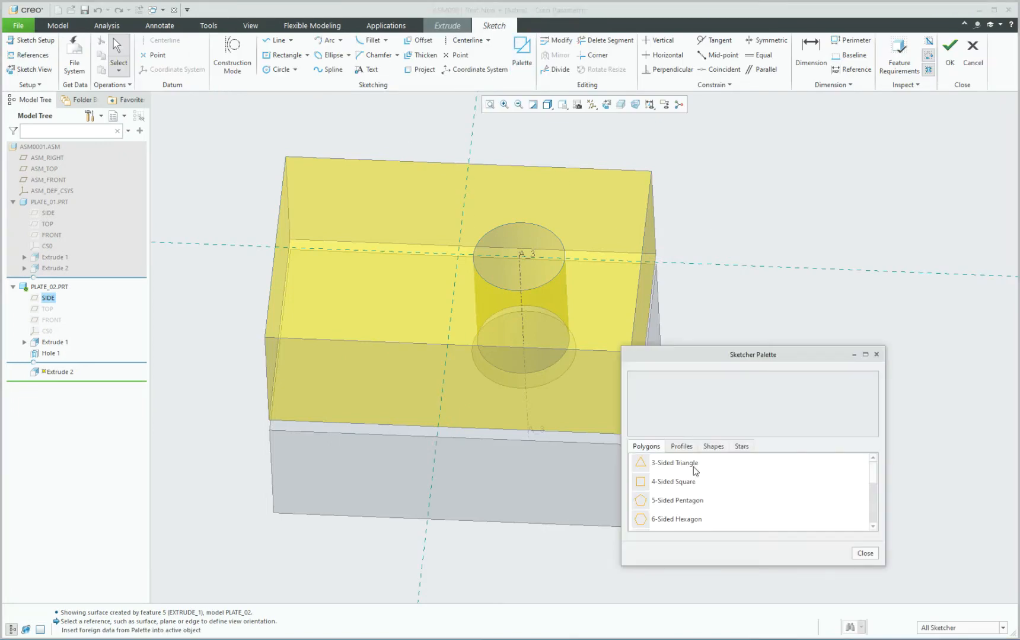
# Place the Palette's I-profile shape onto the plate's top face.
pyautogui.scroll(-1, 694, 514)
pyautogui.click(683, 447)
pyautogui.click(646, 485)
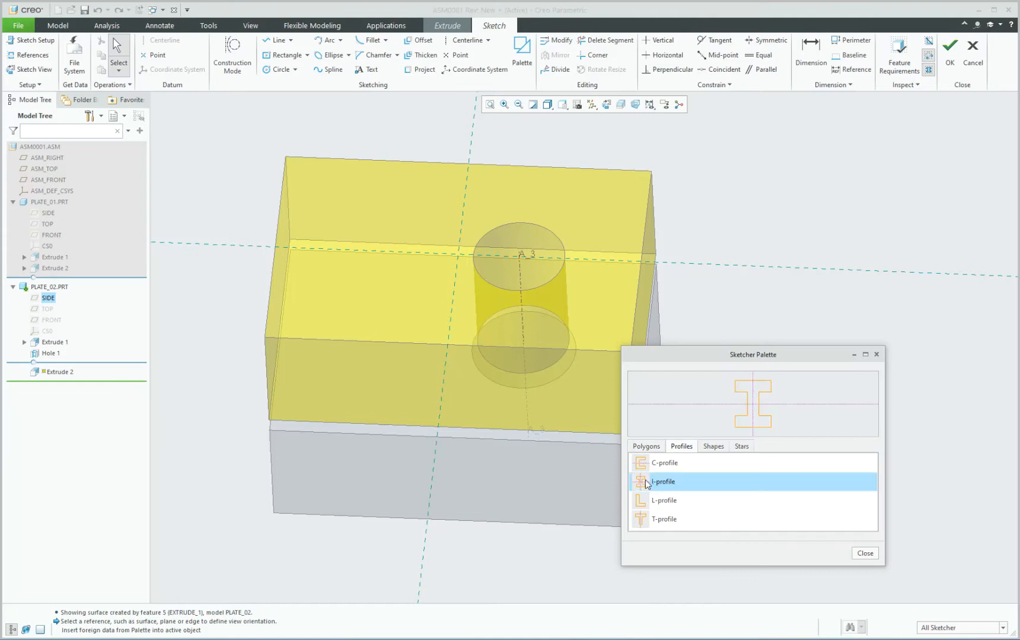
pyautogui.click(376, 255)
pyautogui.moveTo(375, 255)
pyautogui.mouseDown()
pyautogui.moveTo(368, 239)
pyautogui.moveTo(364, 250)
pyautogui.mouseUp()
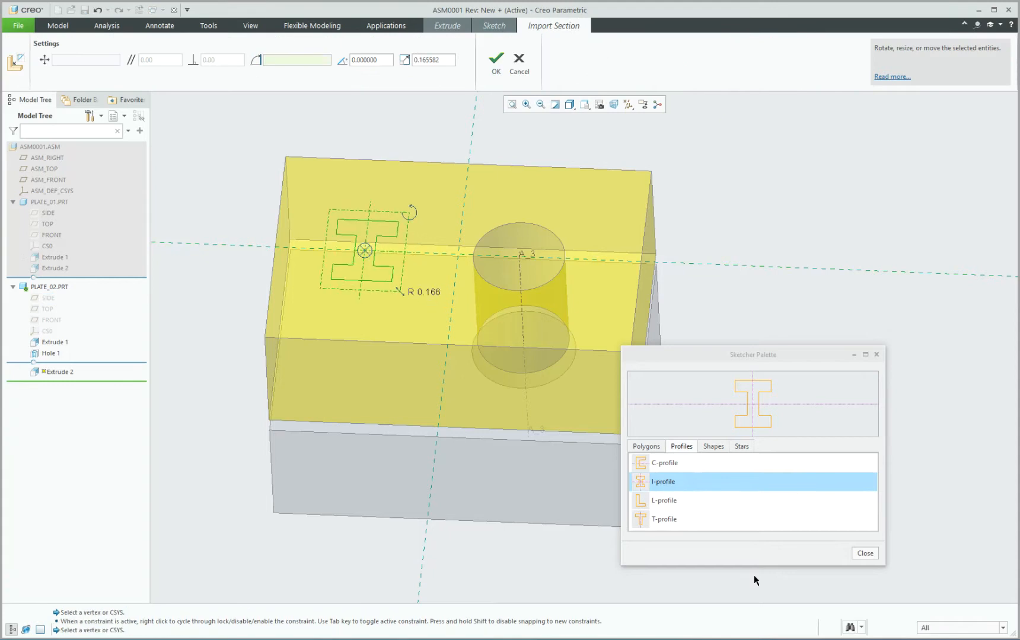
pyautogui.click(864, 553)
pyautogui.click(496, 59)
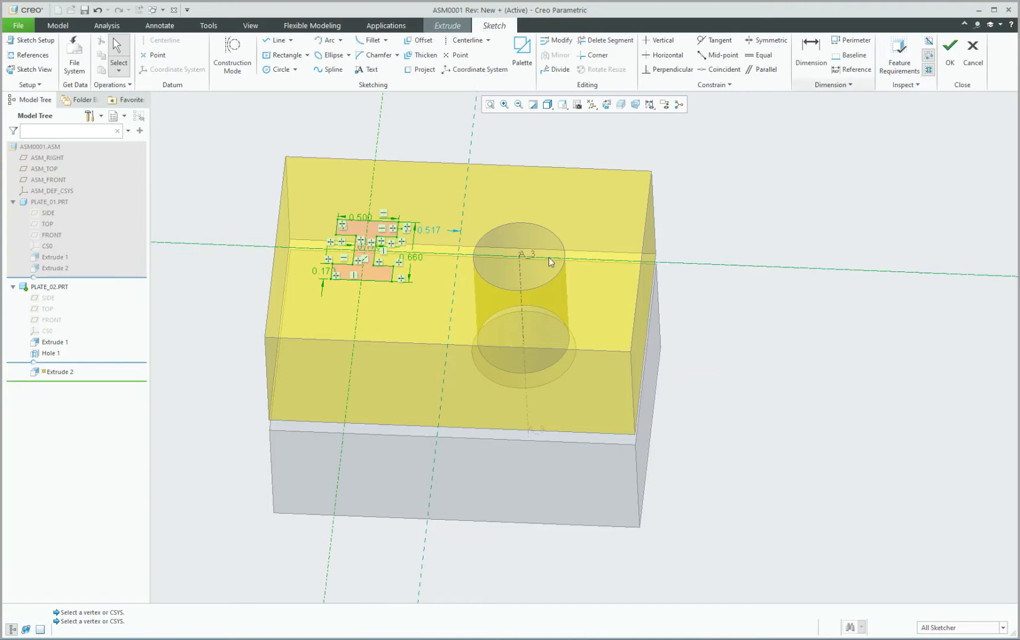
# Change the I-profile's 0.517 dimension to 0.500 and accept the sketch.
pyautogui.scroll(-3, 353, 208)
pyautogui.moveTo(401, 244); pyautogui.dragTo(380, 268, button='middle')
pyautogui.doubleClick(480, 232)
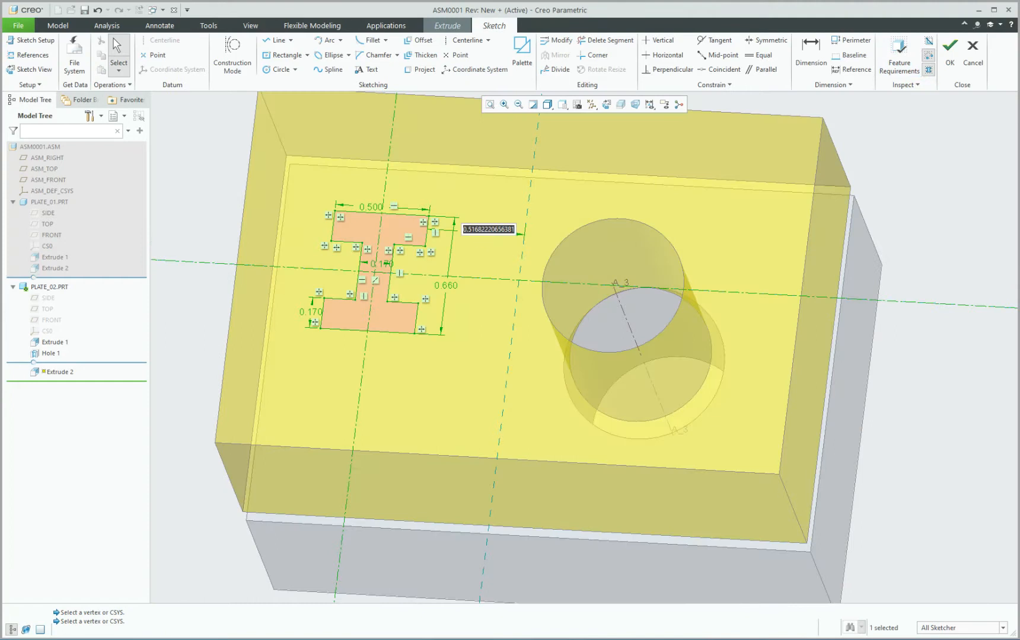
pyautogui.write('0.5')
pyautogui.press('Return')
pyautogui.scroll(2, 534, 261)
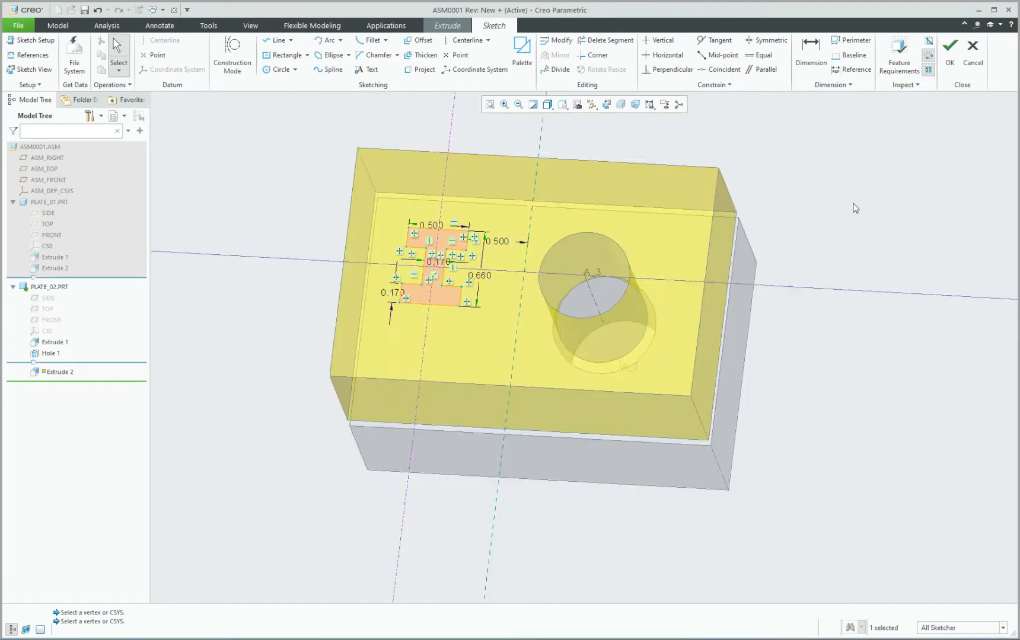
pyautogui.moveTo(807, 200); pyautogui.dragTo(809, 197, button='middle')
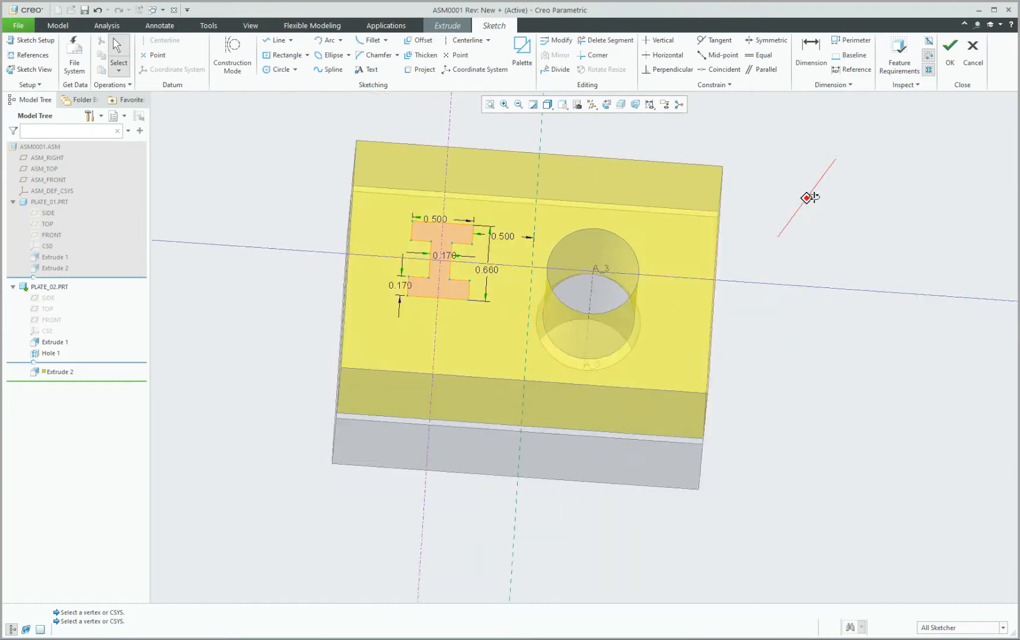
pyautogui.click(950, 52)
pyautogui.moveTo(817, 249)
pyautogui.mouseDown(button='middle')
pyautogui.moveTo(819, 219)
pyautogui.moveTo(823, 230)
pyautogui.mouseUp(button='middle')
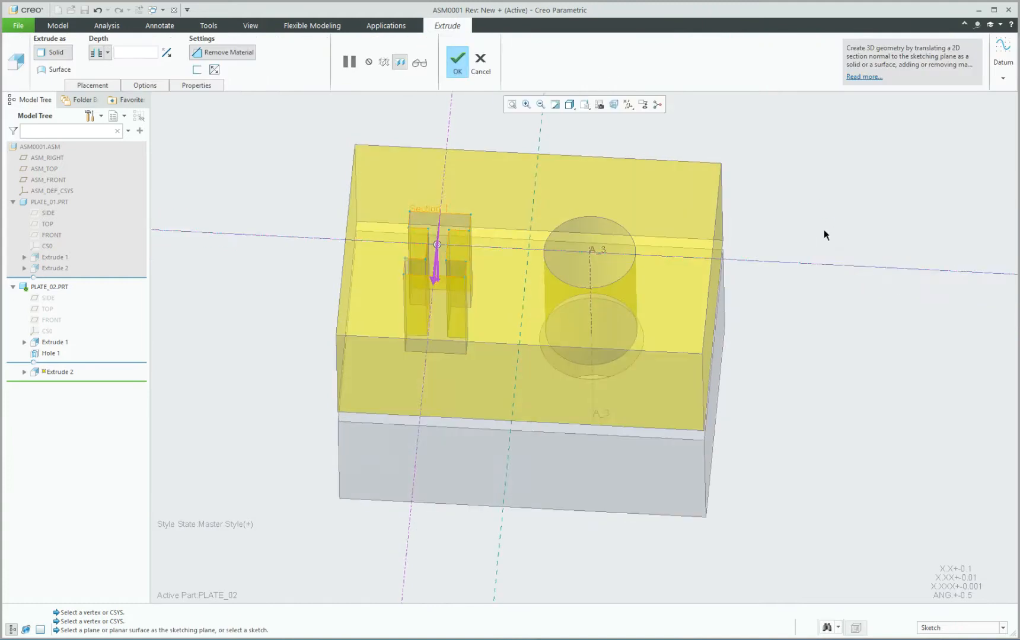
# Complete the I-shaped through cut Extrude 2 and inspect it.
pyautogui.middleClick(823, 231)
pyautogui.moveTo(596, 242); pyautogui.dragTo(565, 316, button='middle')
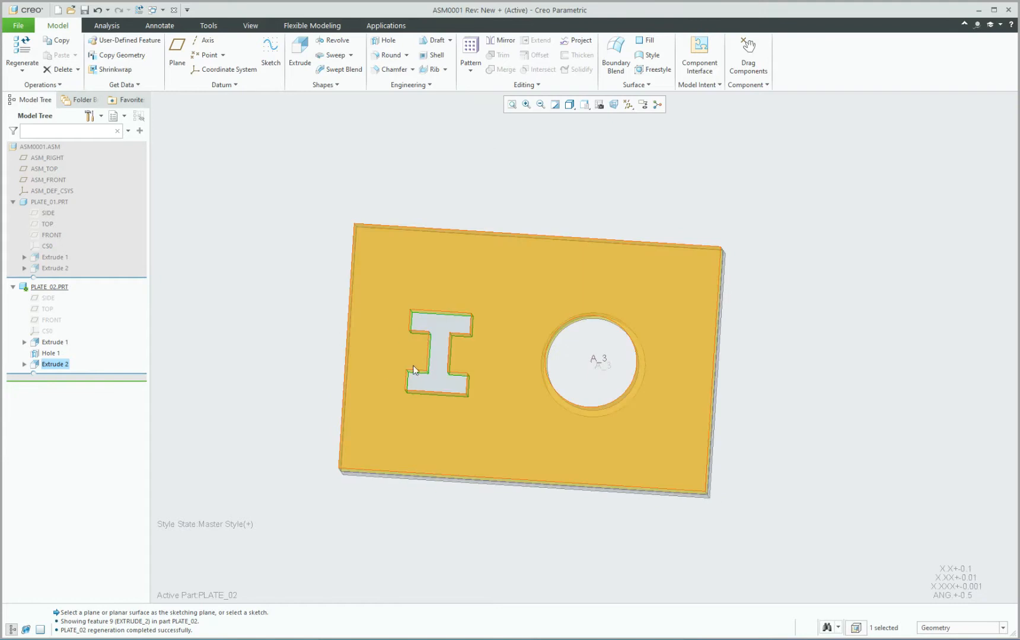
pyautogui.moveTo(449, 339); pyautogui.dragTo(437, 313, button='middle')
# Select PLATE_01 and activate it for editing.
pyautogui.click(819, 276)
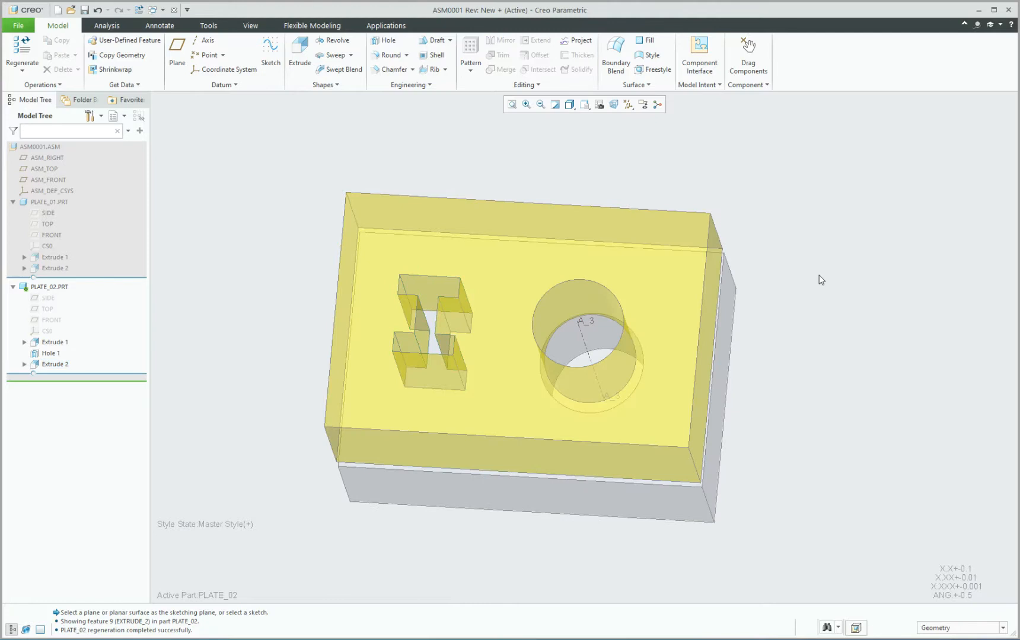
pyautogui.click(535, 287)
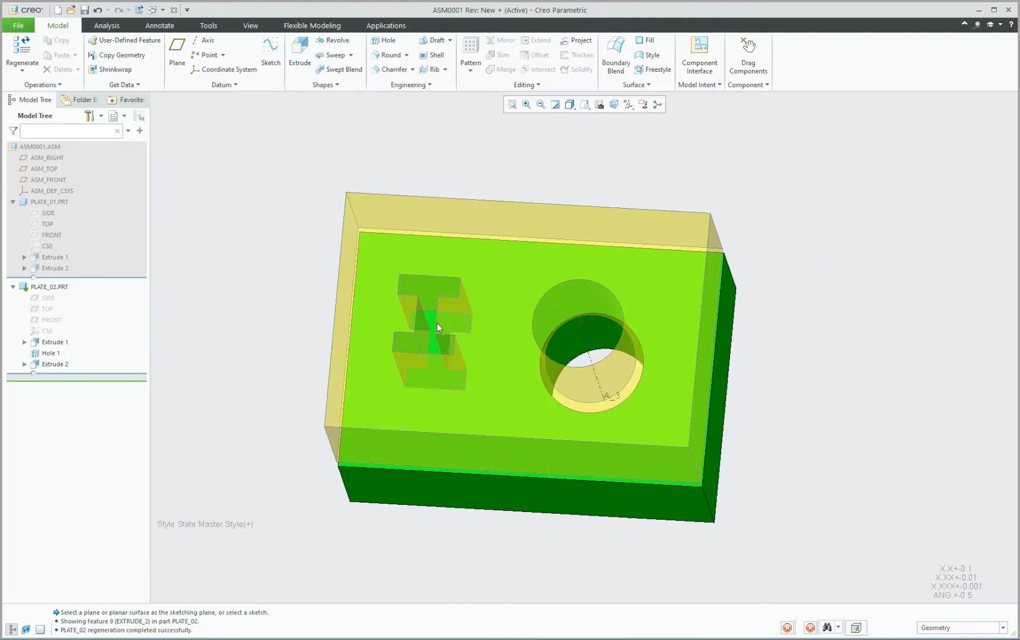
pyautogui.scroll(5, 431, 317)
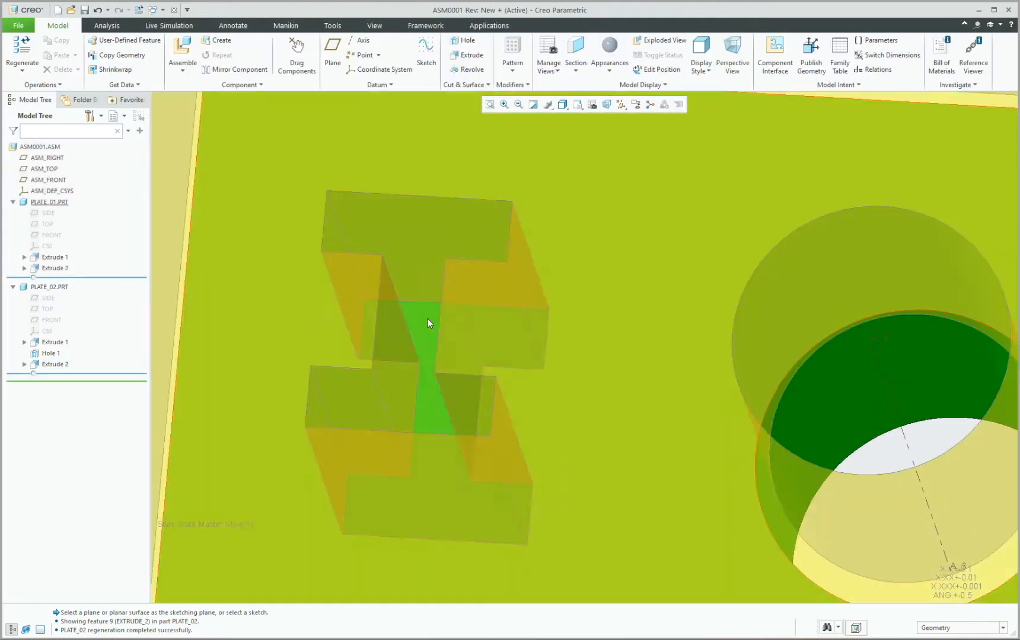
pyautogui.click(428, 319)
pyautogui.scroll(-3, 428, 316)
pyautogui.moveTo(428, 315); pyautogui.dragTo(446, 272, button='middle')
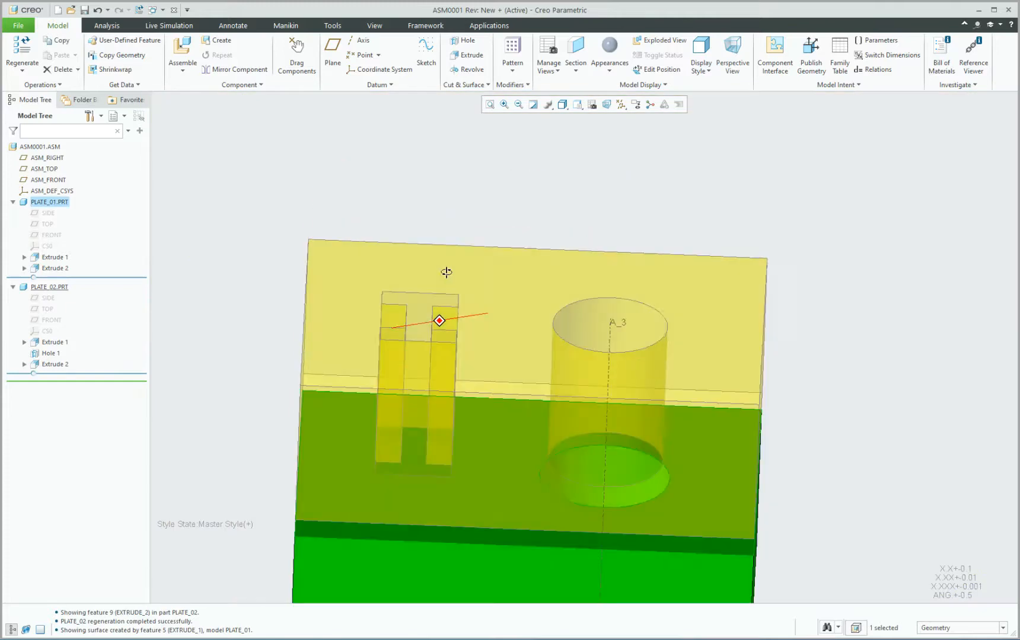
pyautogui.scroll(-5, 446, 272)
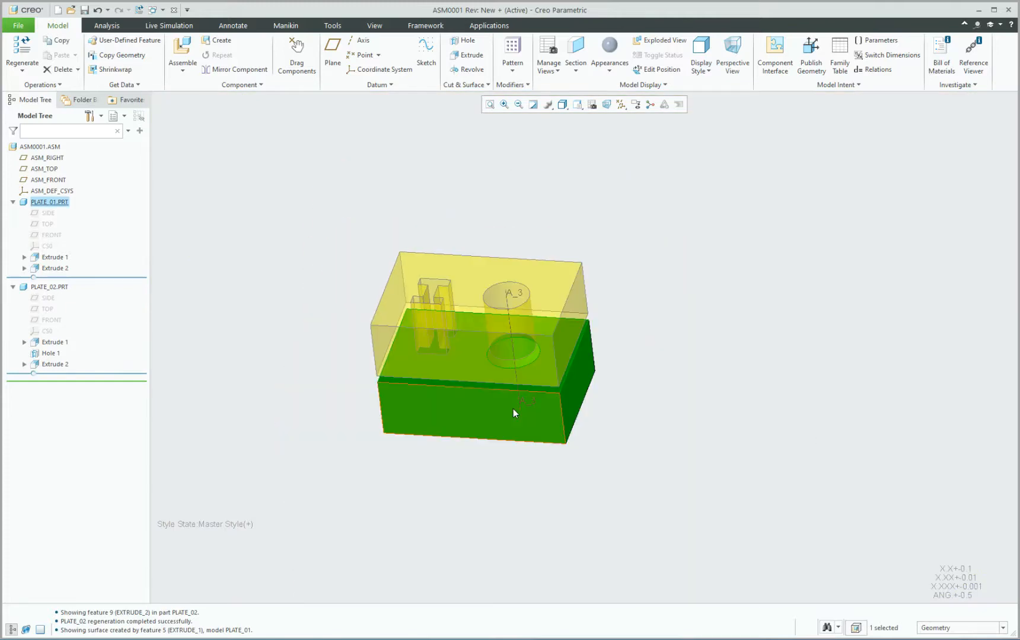
pyautogui.click(513, 406)
pyautogui.click(522, 344)
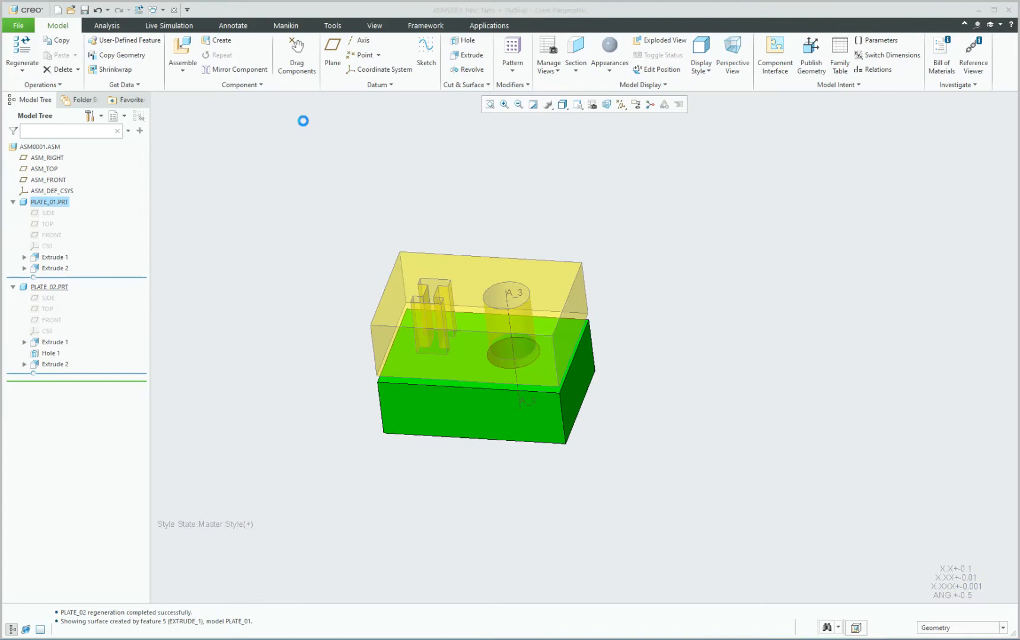
# Start a To Selected material-removing extrude sketched on PLATE_01's top surface.
pyautogui.click(299, 54)
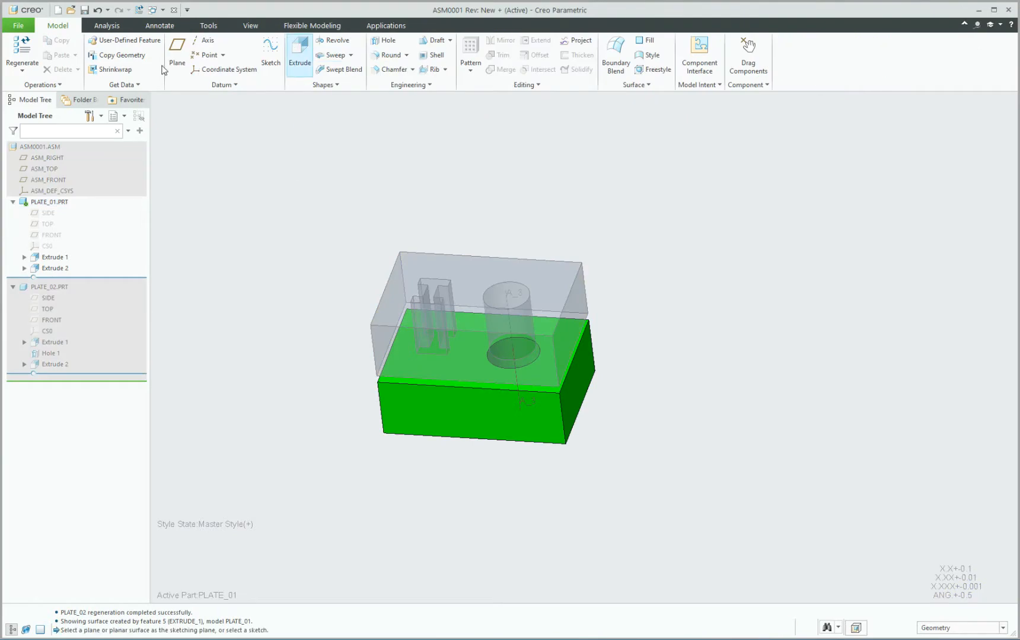
pyautogui.click(214, 53)
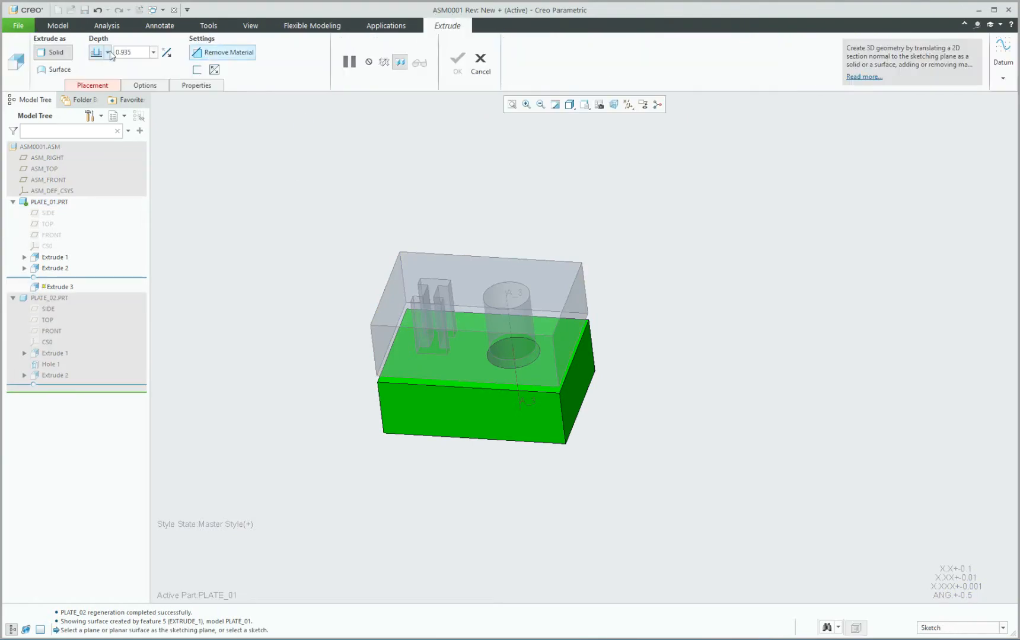
pyautogui.click(108, 53)
pyautogui.click(97, 131)
pyautogui.click(93, 85)
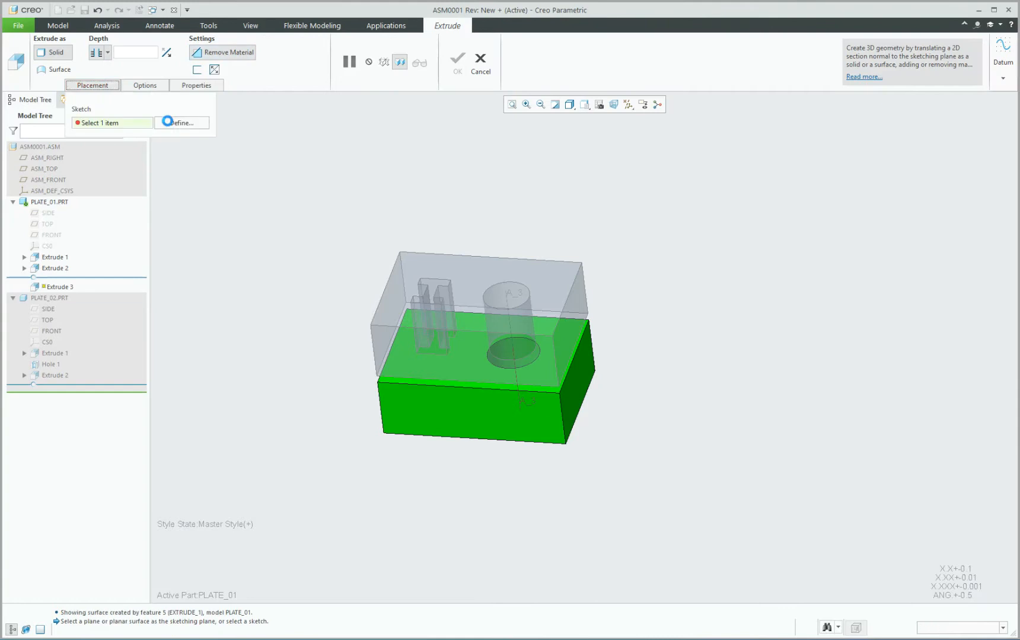
pyautogui.scroll(5, 464, 409)
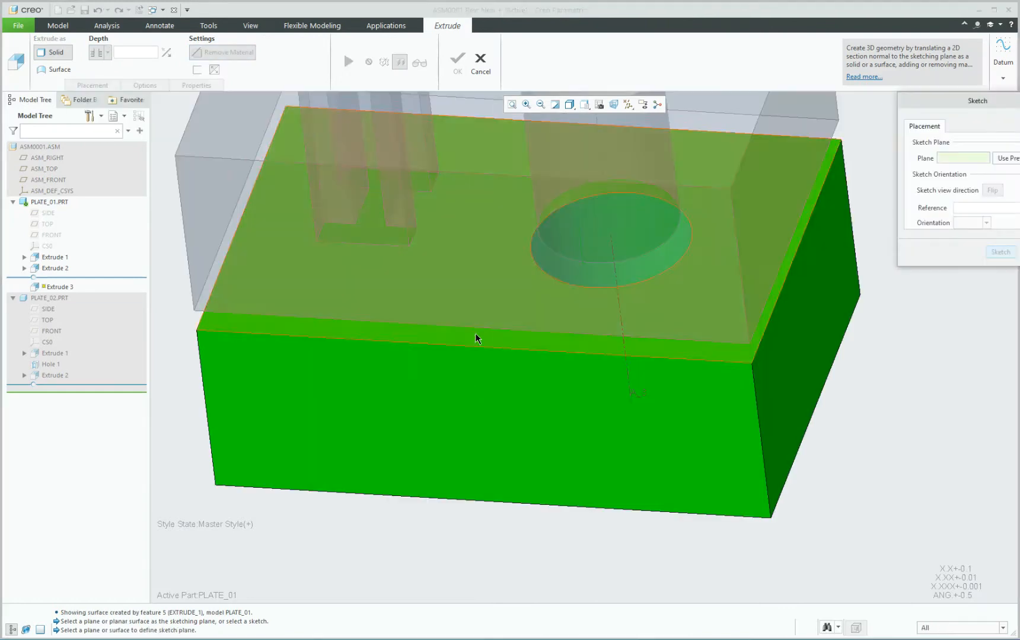
pyautogui.click(672, 314)
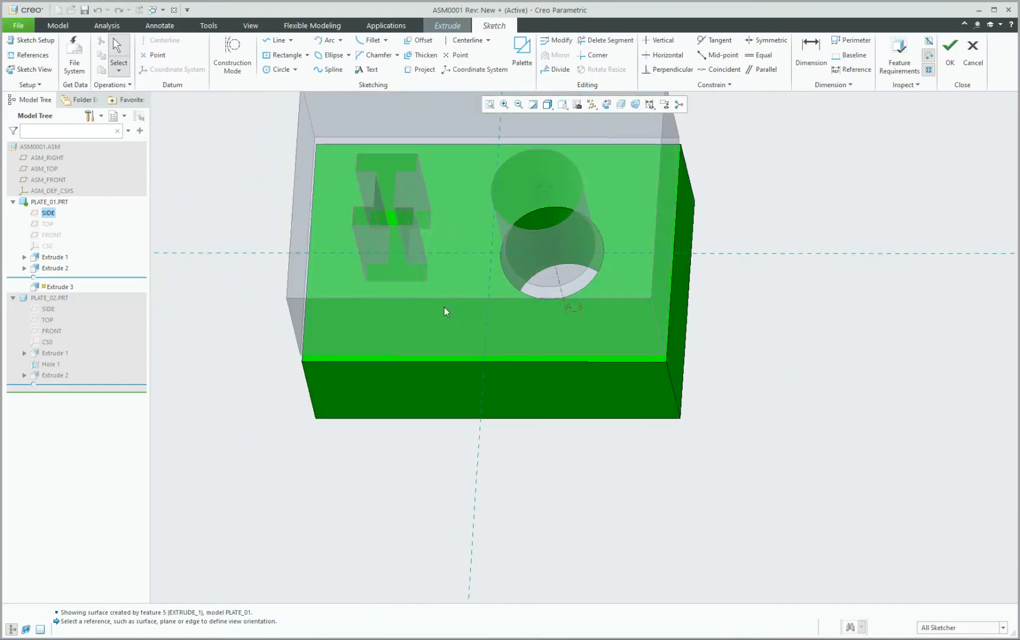
# Add three faces of PLATE_02's I-cut as sketch references.
pyautogui.click(28, 54)
pyautogui.scroll(-5, 367, 145)
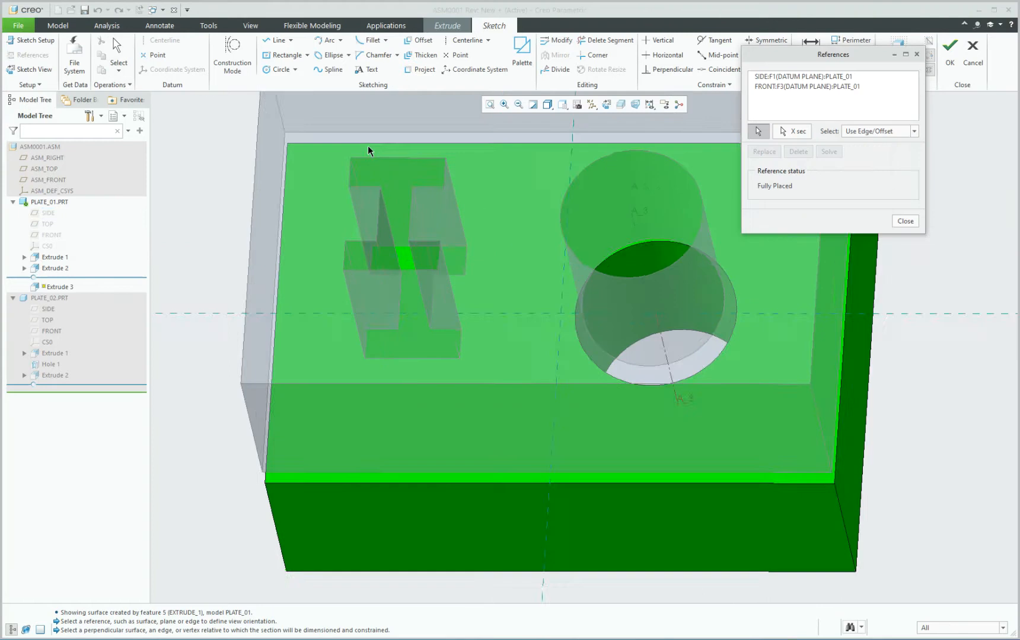
pyautogui.click(382, 184)
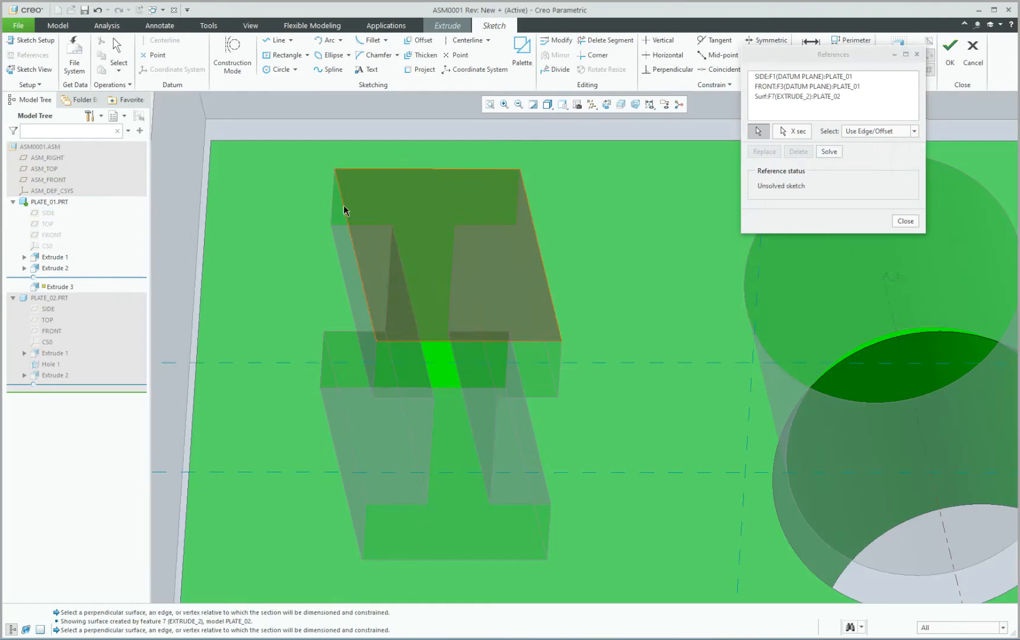
pyautogui.click(360, 243)
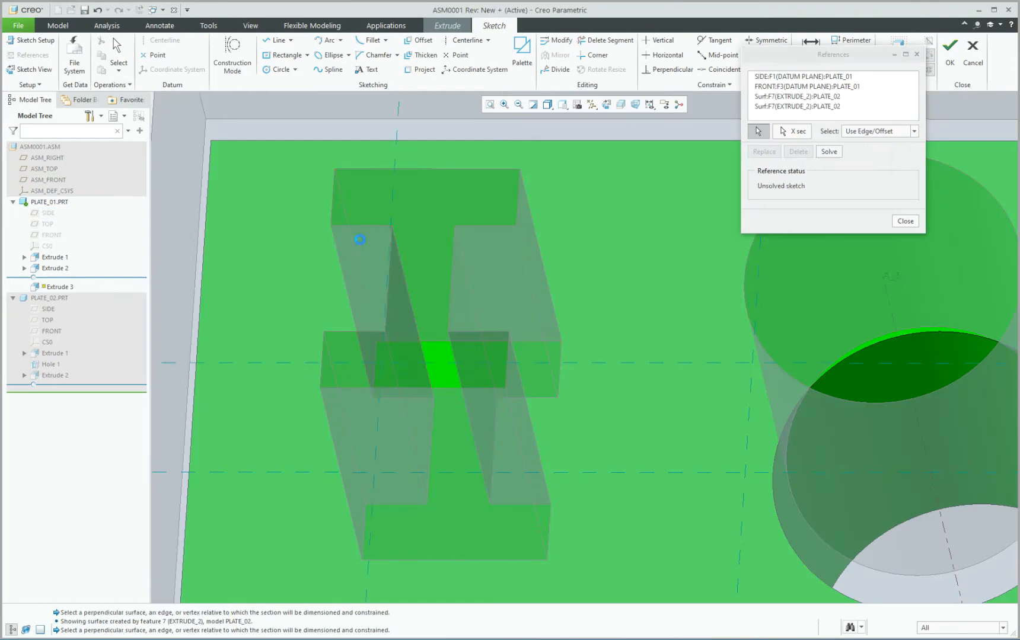
pyautogui.click(530, 232)
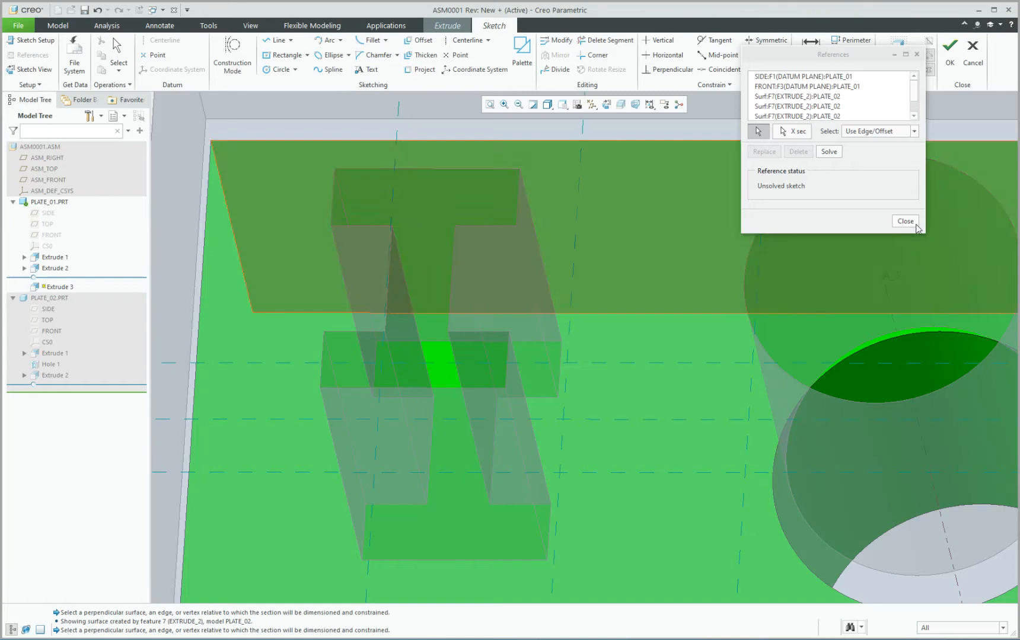
pyautogui.click(905, 221)
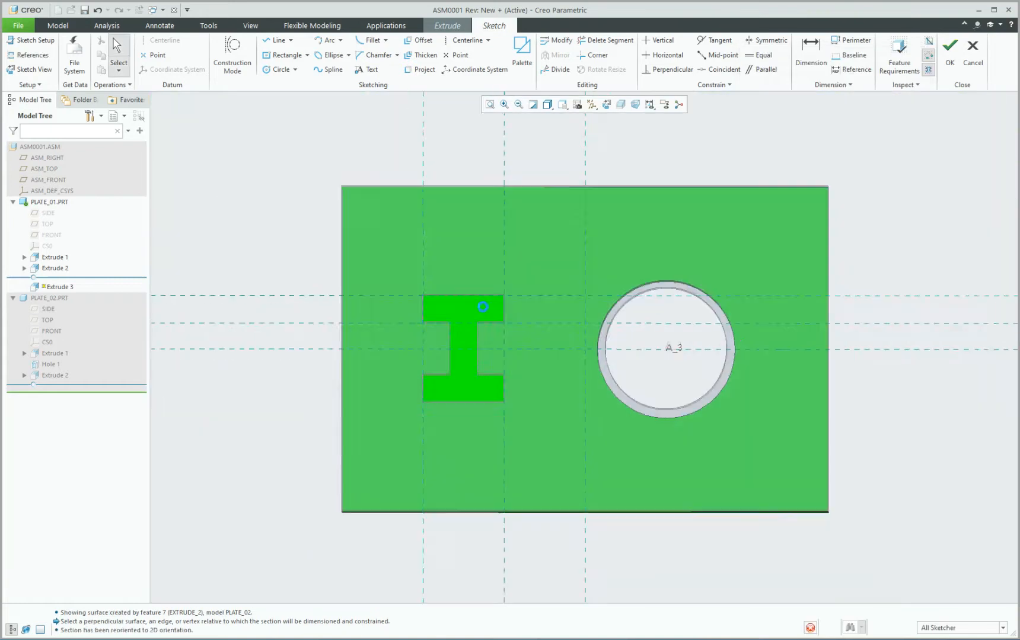
# Draw a trial line chain around the I-cut's top flange.
pyautogui.scroll(-5, 471, 312)
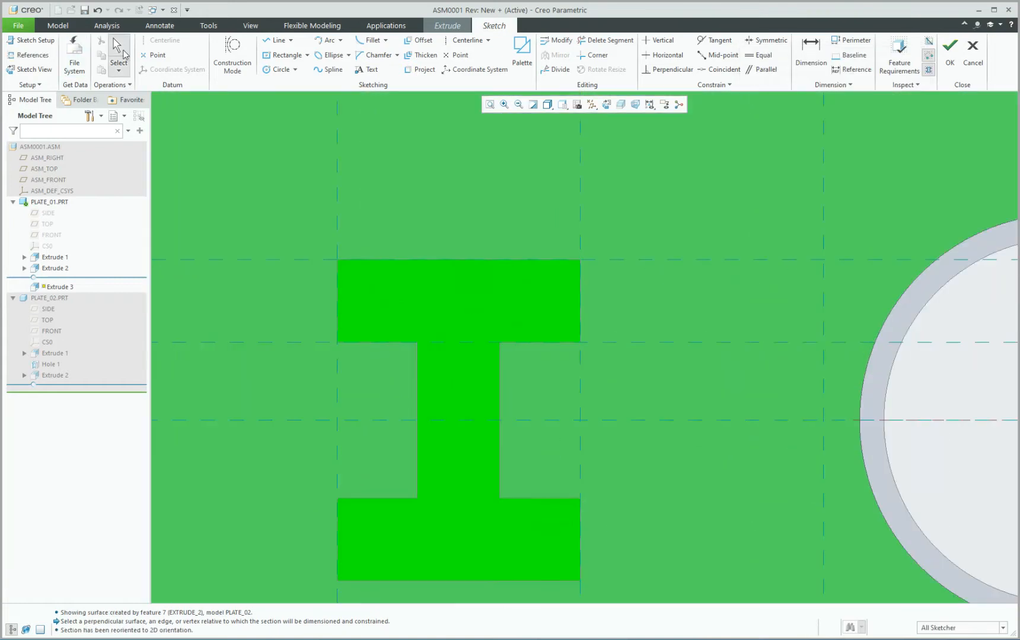
pyautogui.click(268, 40)
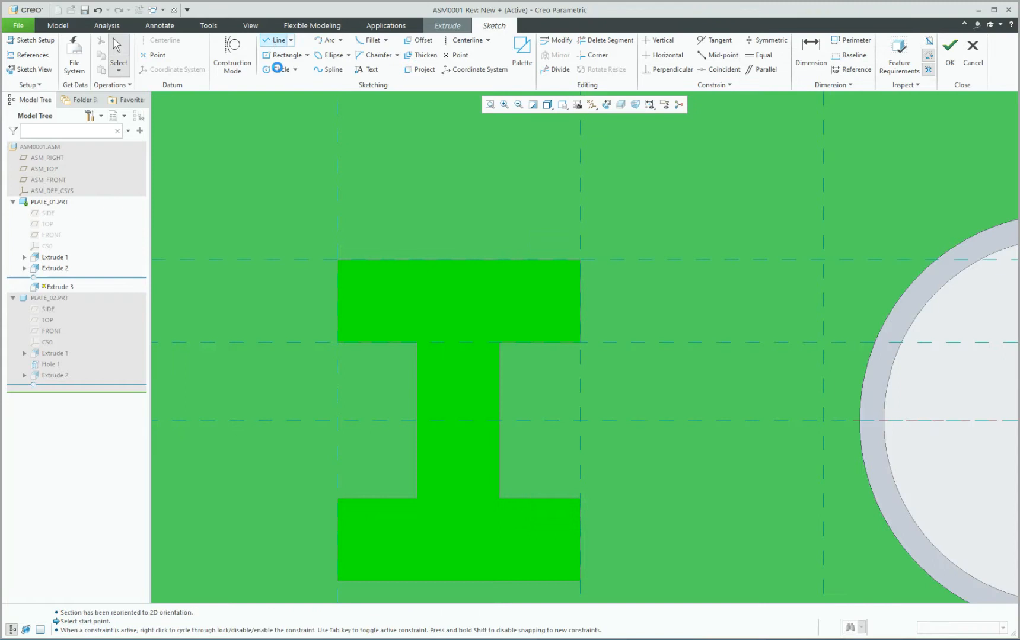
pyautogui.click(319, 366)
pyautogui.click(318, 224)
pyautogui.click(613, 224)
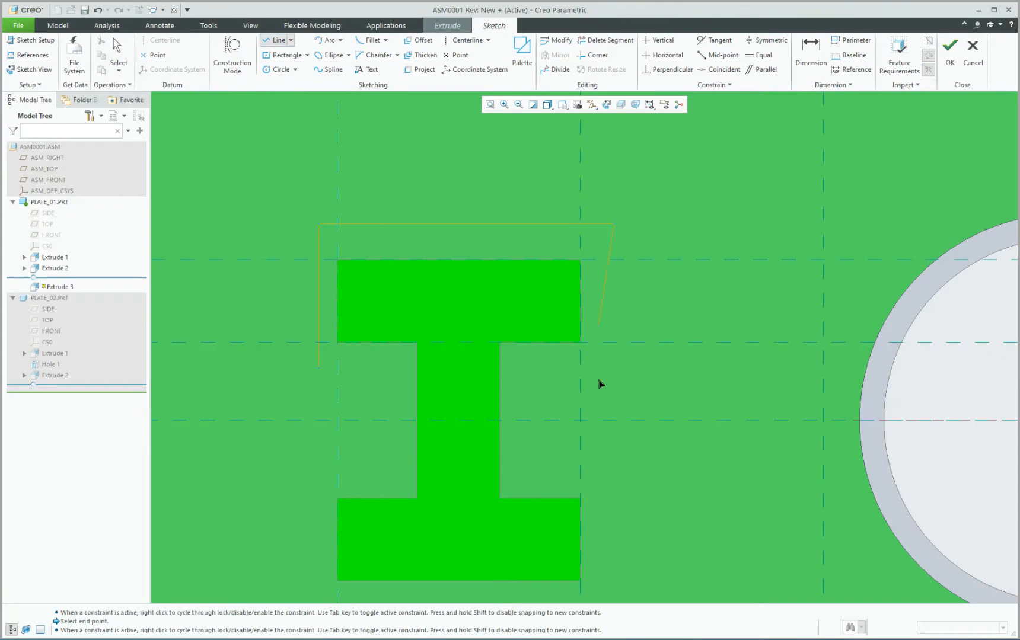
pyautogui.click(616, 368)
pyautogui.click(517, 369)
pyautogui.click(519, 406)
pyautogui.middleClick(388, 395)
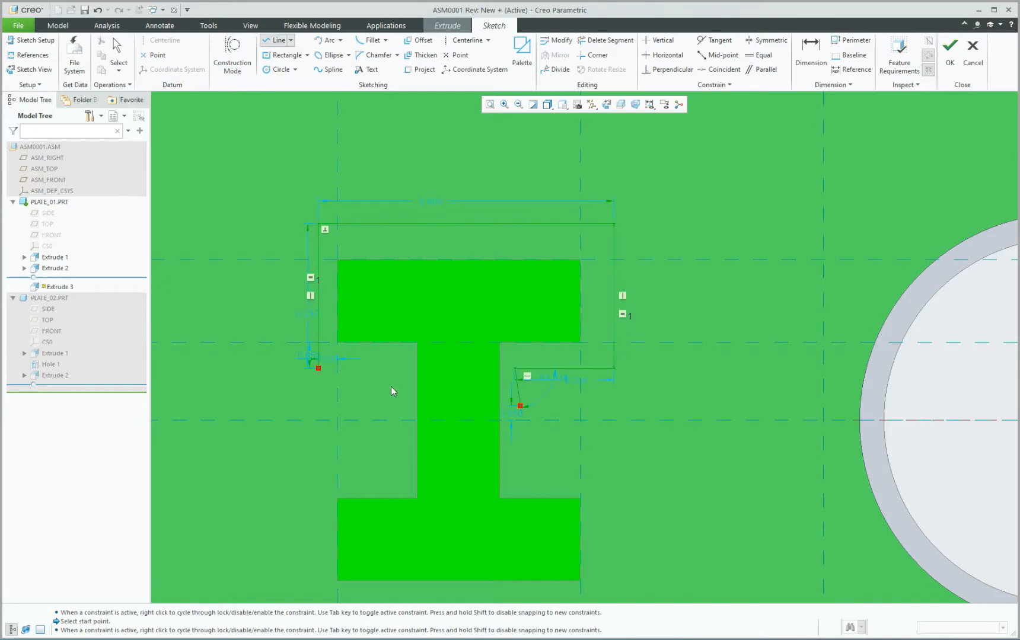
pyautogui.middleClick(394, 392)
# Add 0.070 and 0.075 dimensions to the trial outline, then undo it.
pyautogui.click(805, 63)
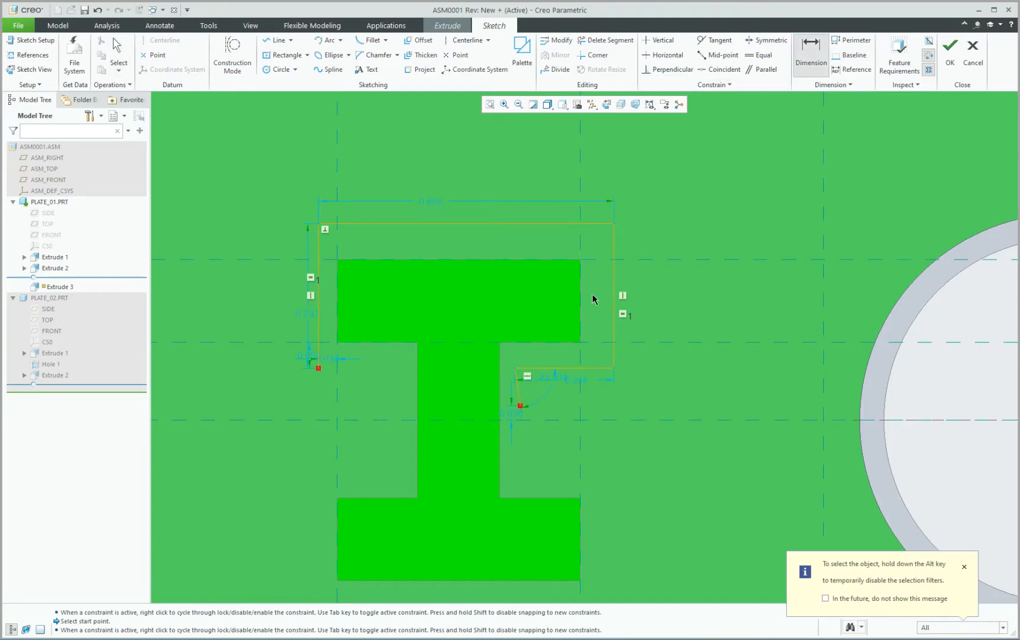
pyautogui.middleClick(665, 286)
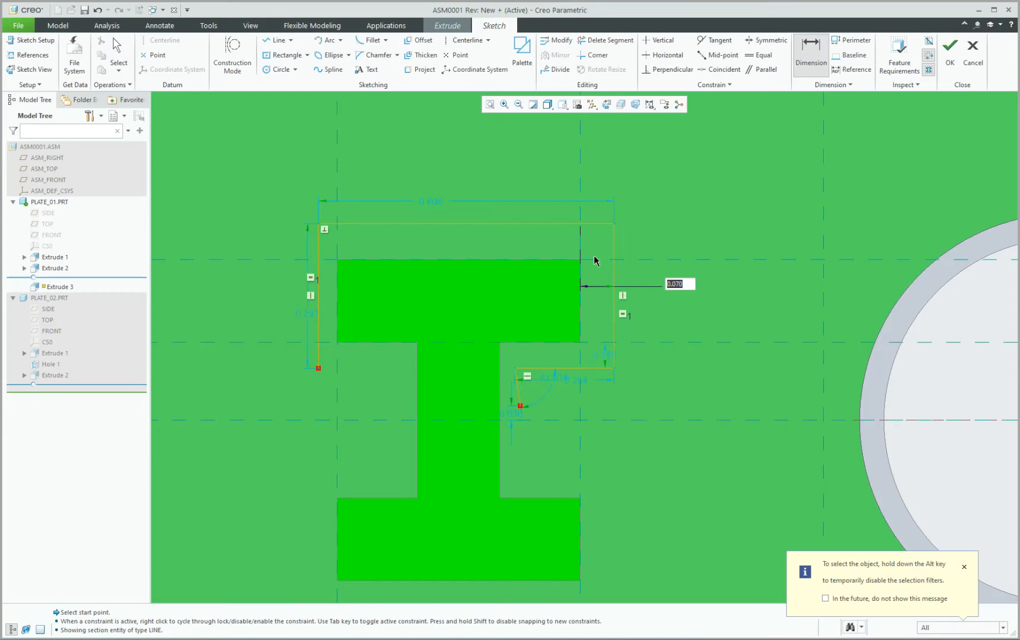
pyautogui.click(592, 259)
pyautogui.click(594, 224)
pyautogui.middleClick(596, 177)
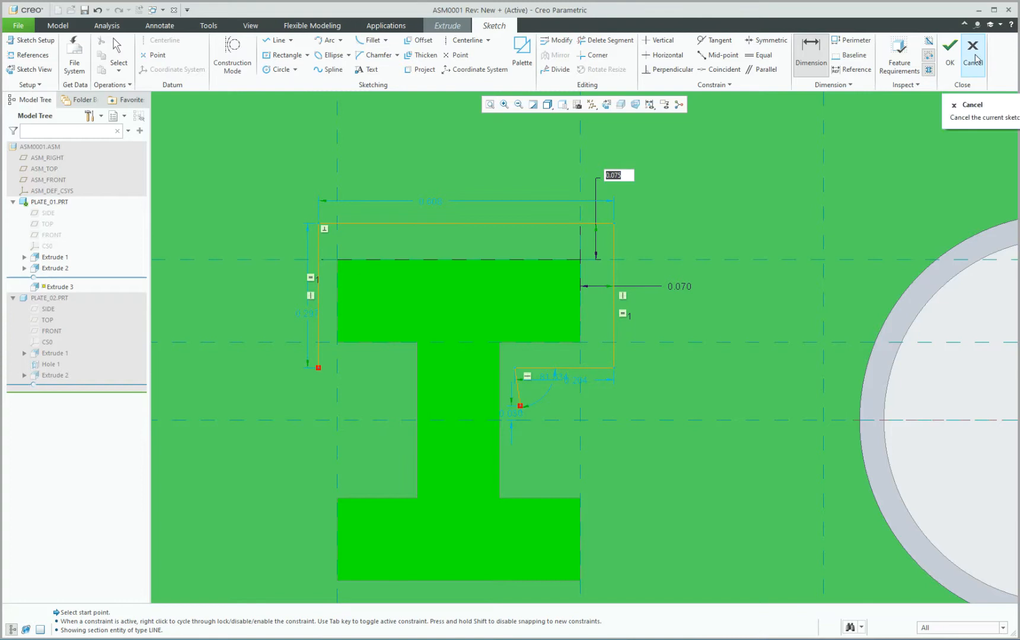
pyautogui.scroll(-1, 706, 241)
pyautogui.hotkey('ctrl', 'z')
pyautogui.hotkey('ctrl', 'z')
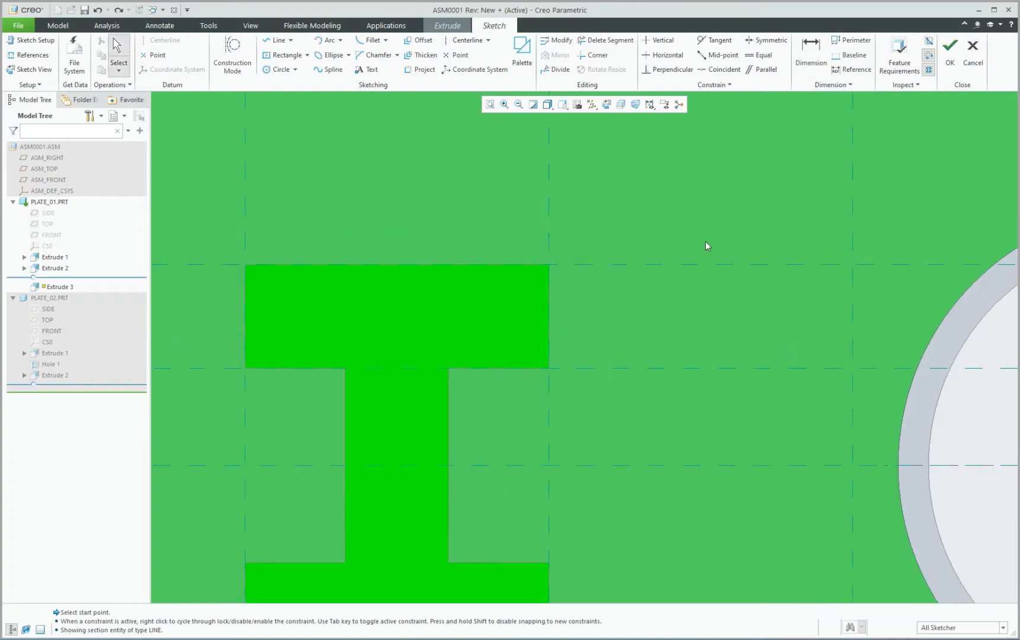
pyautogui.scroll(3, 705, 241)
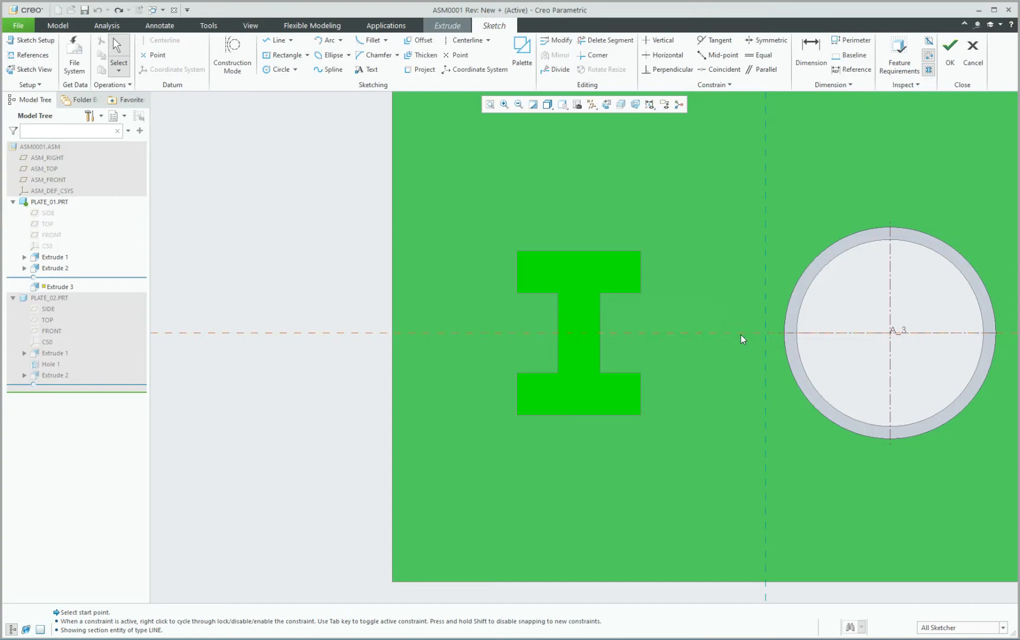
# Delete the two sketch reference lines.
pyautogui.click(740, 335)
pyautogui.keyDown('ctrl'); pyautogui.click(765, 301); pyautogui.keyUp('ctrl')
pyautogui.press('Delete')
pyautogui.click(749, 315)
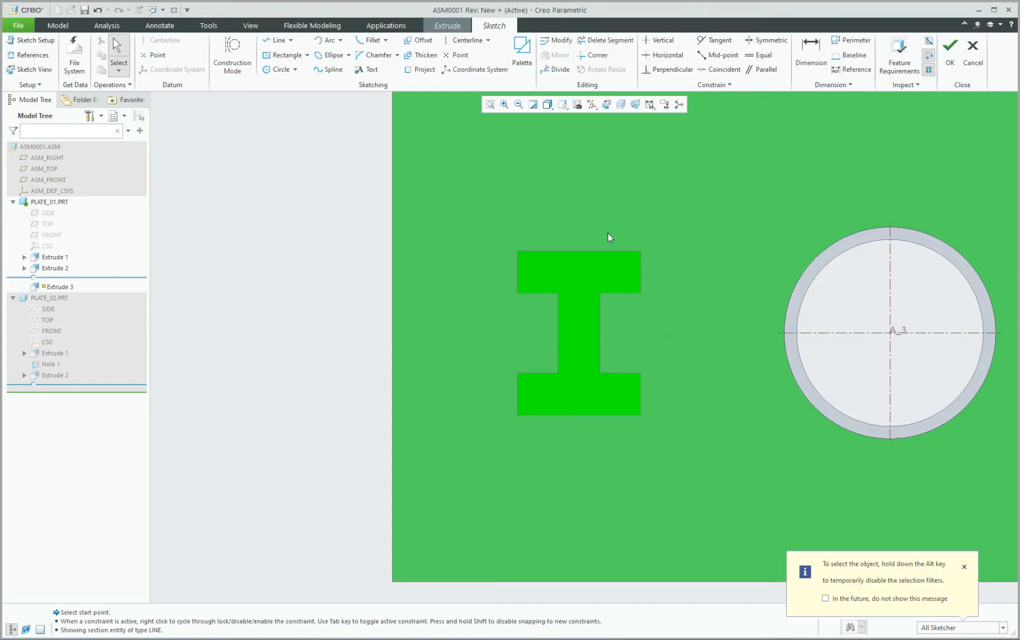
pyautogui.scroll(-2, 647, 231)
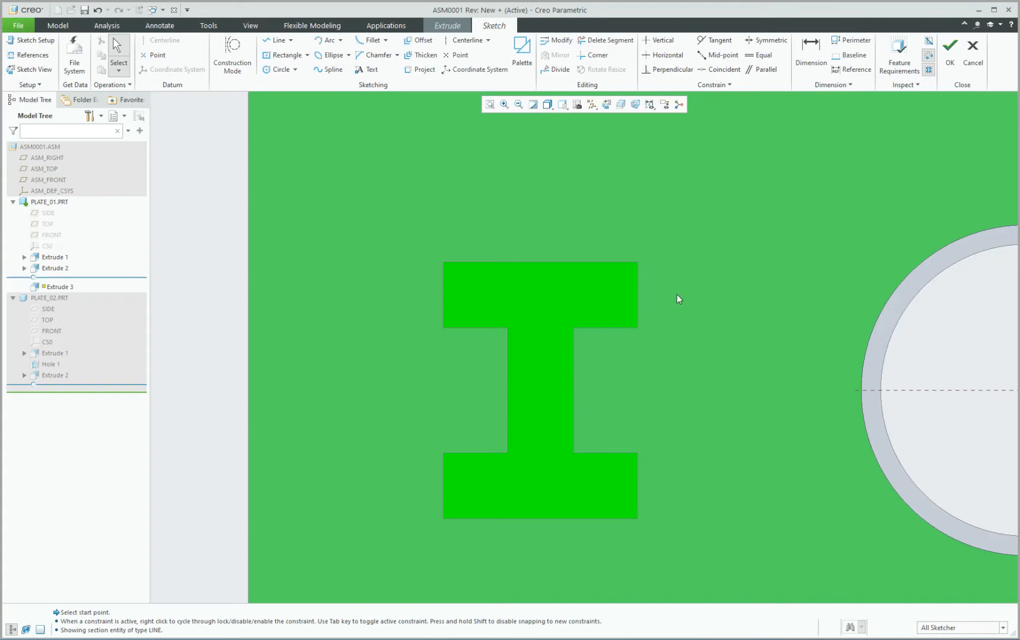
# Select the edge chain around the whole I-profile for offsetting.
pyautogui.click(418, 43)
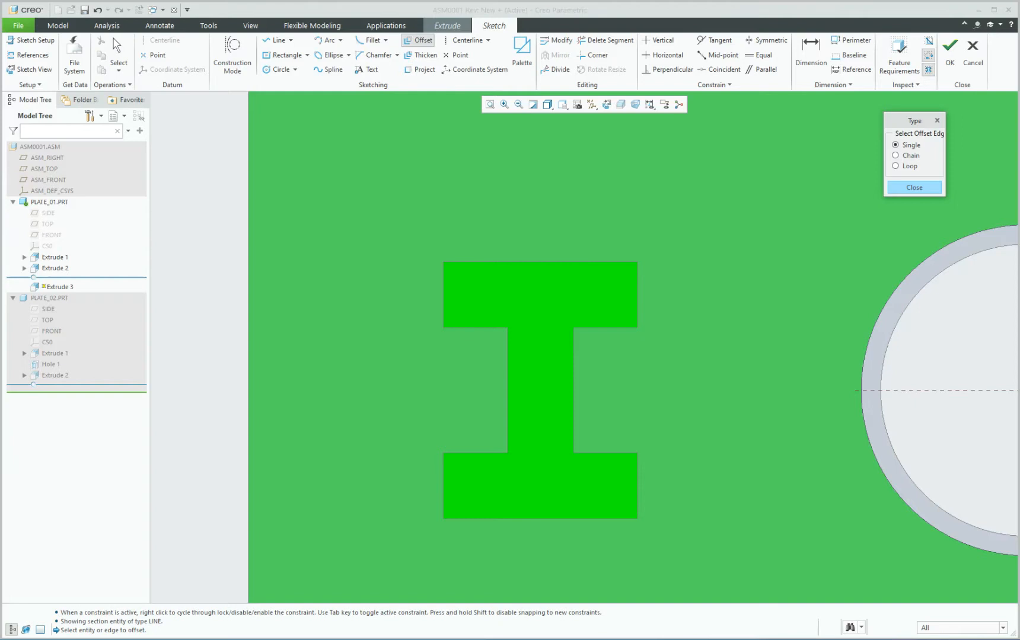
pyautogui.moveTo(539, 298); pyautogui.dragTo(529, 285, button='middle')
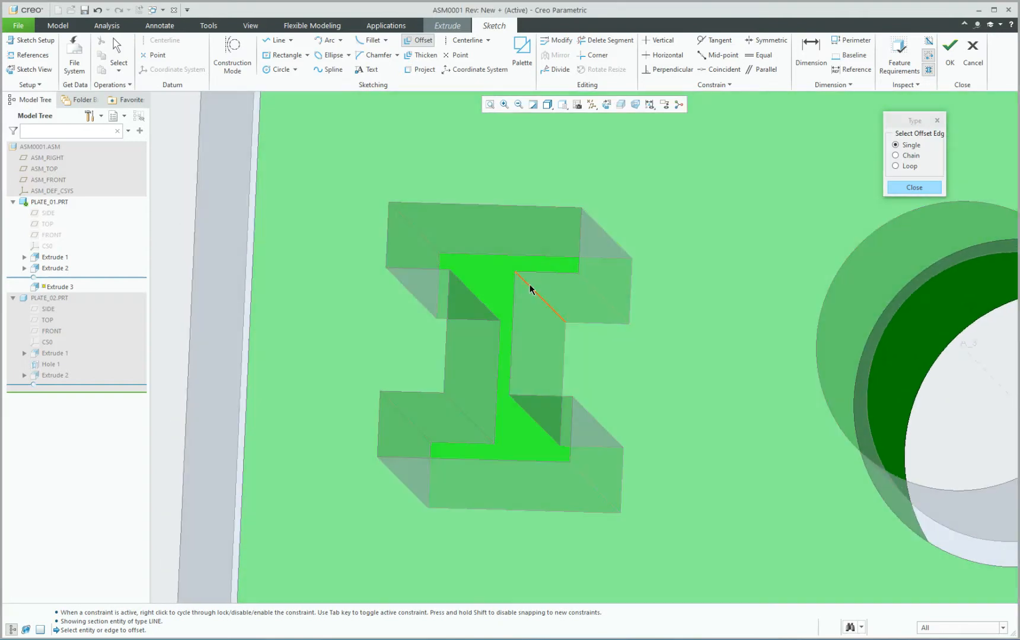
pyautogui.click(906, 156)
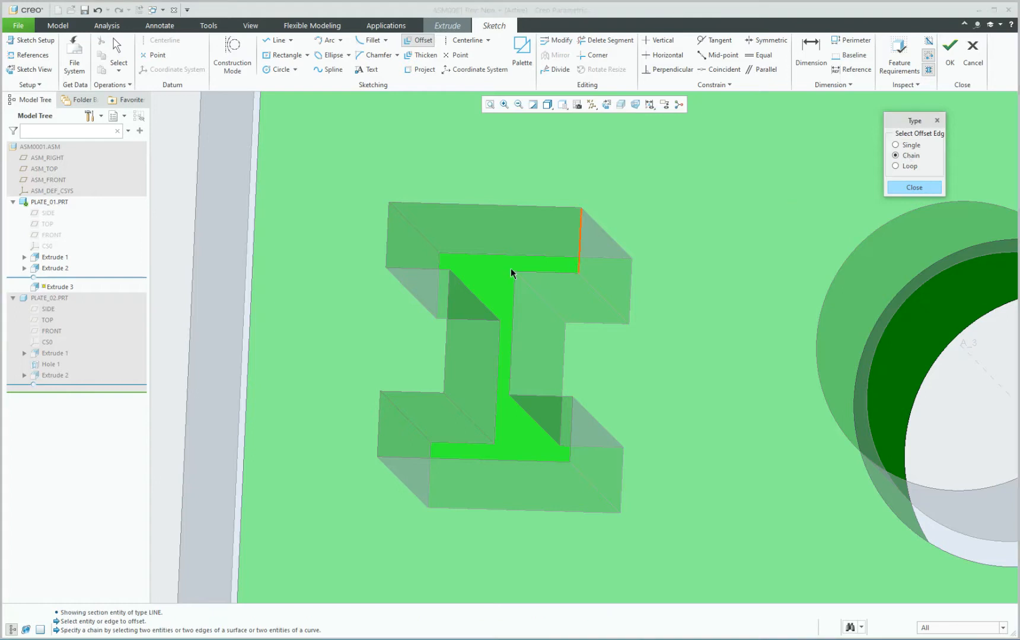
pyautogui.click(463, 208)
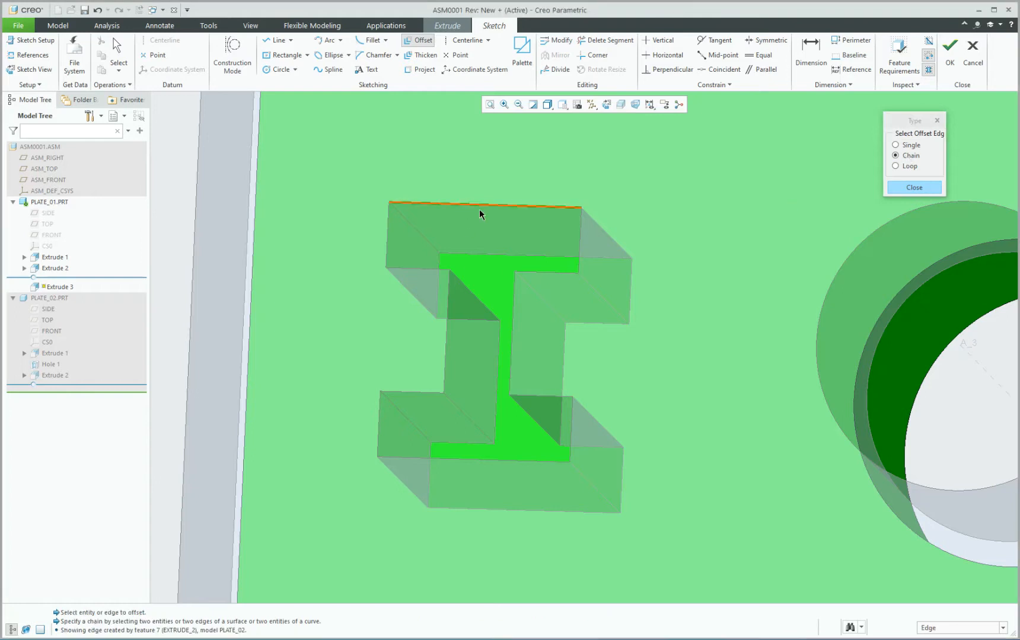
pyautogui.click(388, 227)
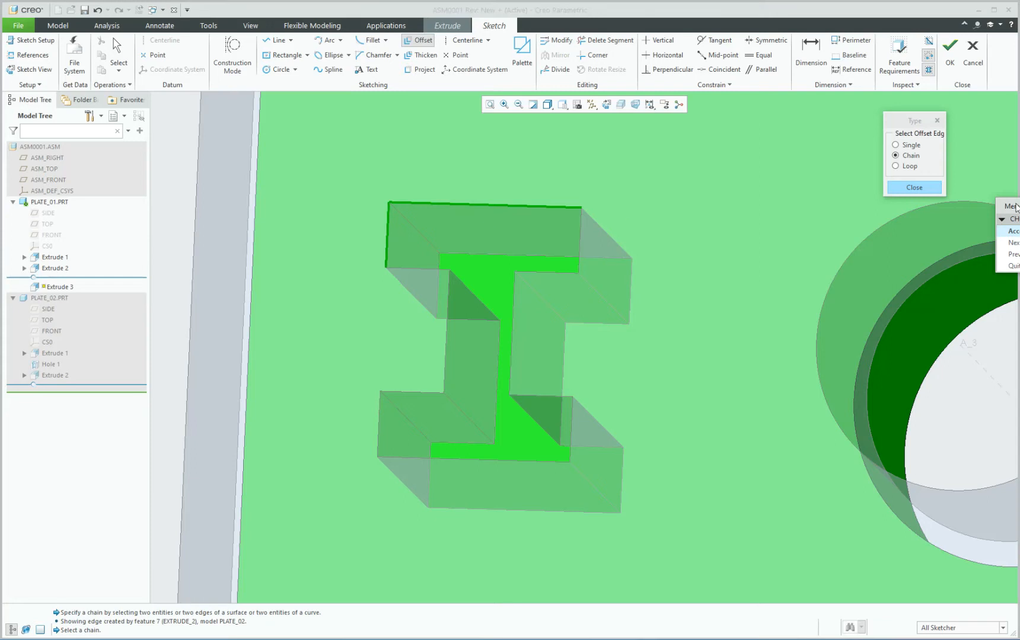
pyautogui.moveTo(1016, 206); pyautogui.dragTo(855, 211)
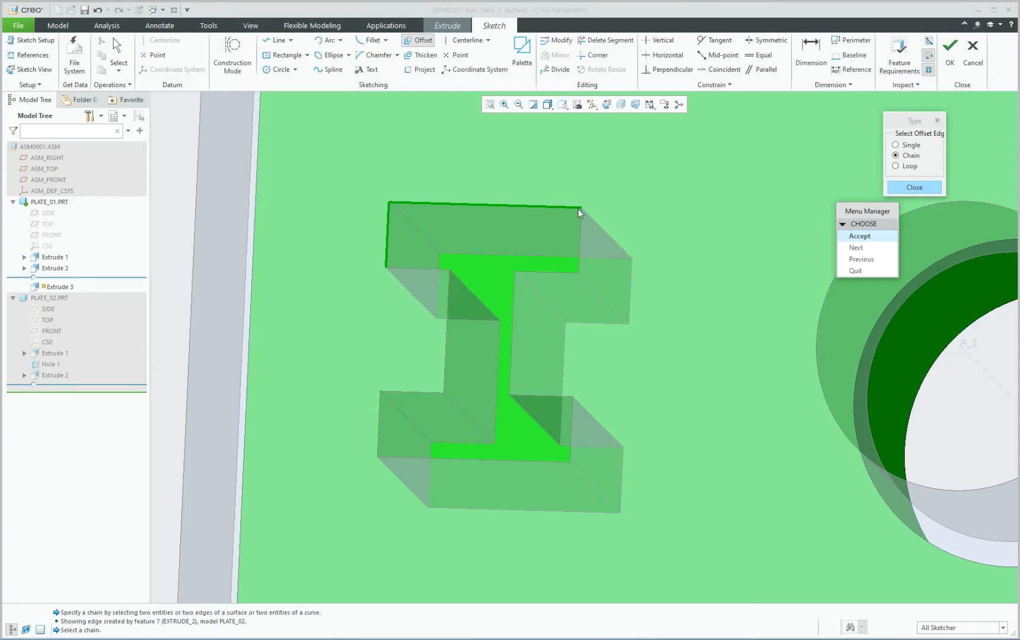
pyautogui.click(867, 259)
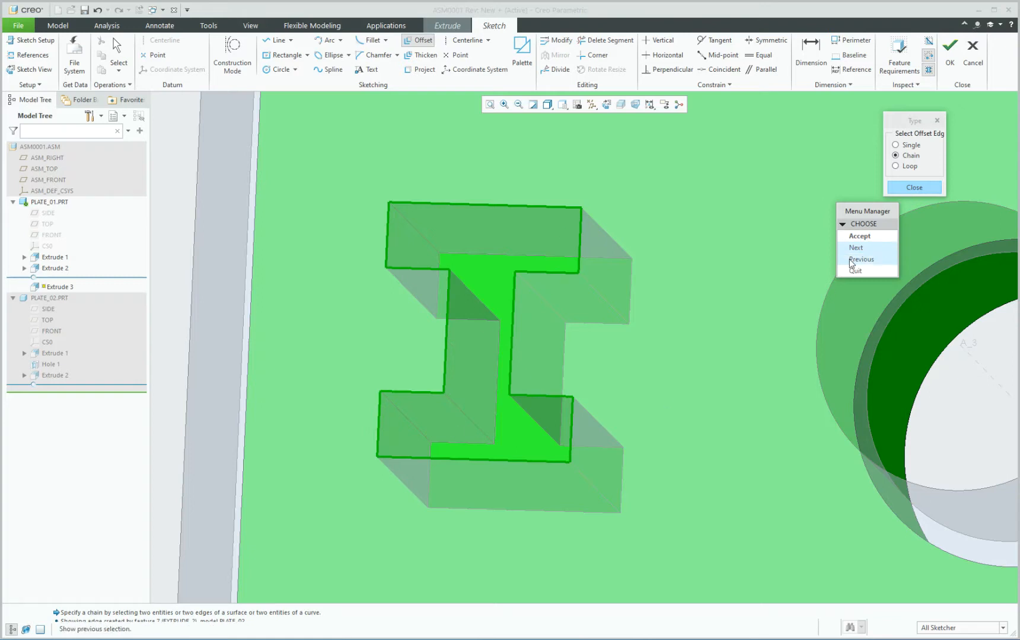
pyautogui.click(880, 237)
# Offset the closed I-profile loop by 0.020 and accept the sketch.
pyautogui.moveTo(550, 282); pyautogui.dragTo(727, 239)
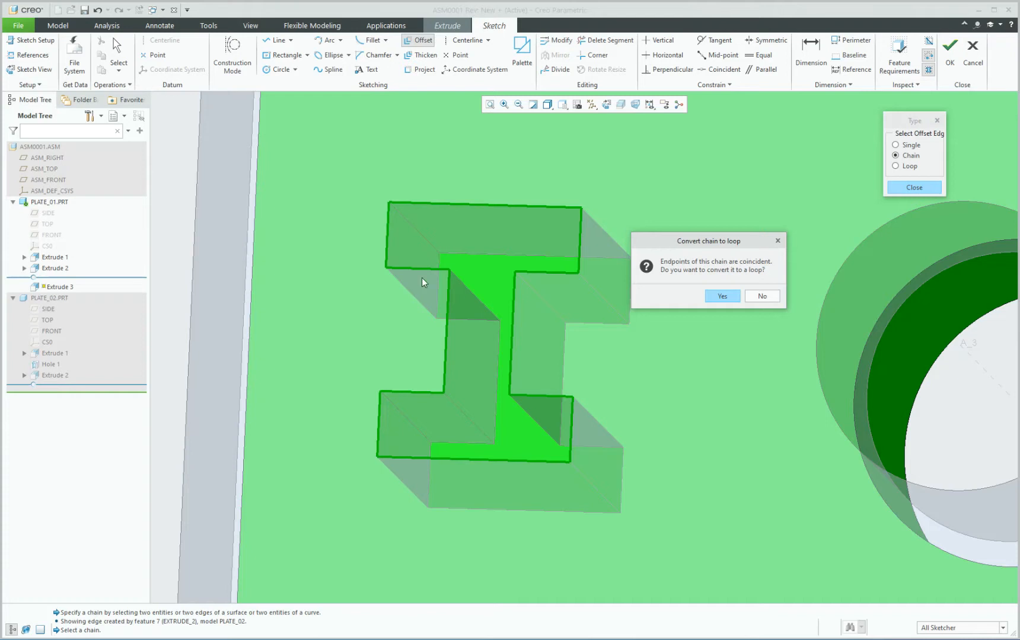
pyautogui.click(733, 298)
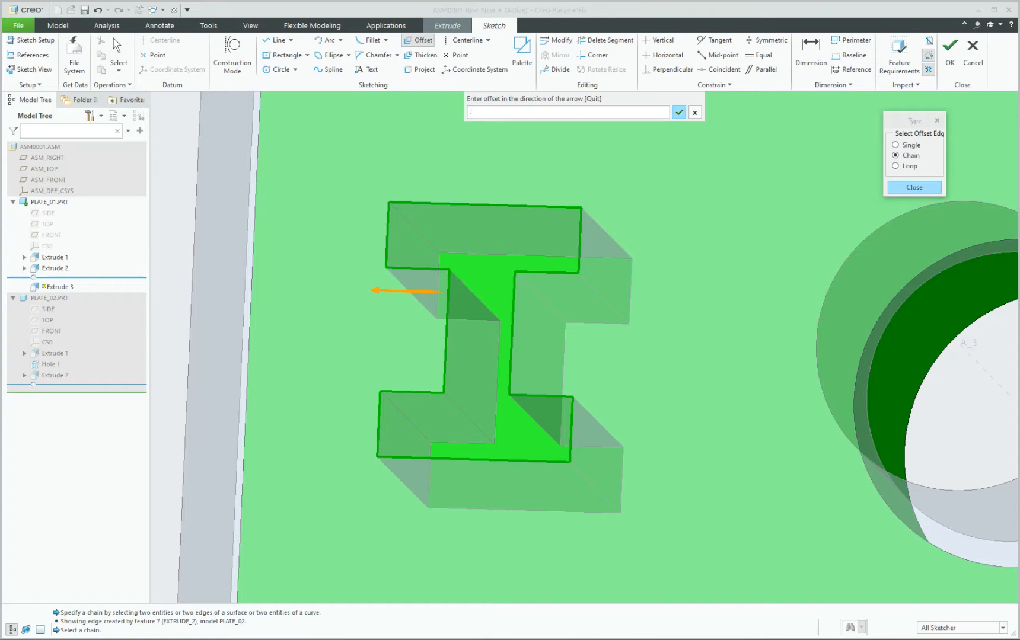
pyautogui.press('Return')
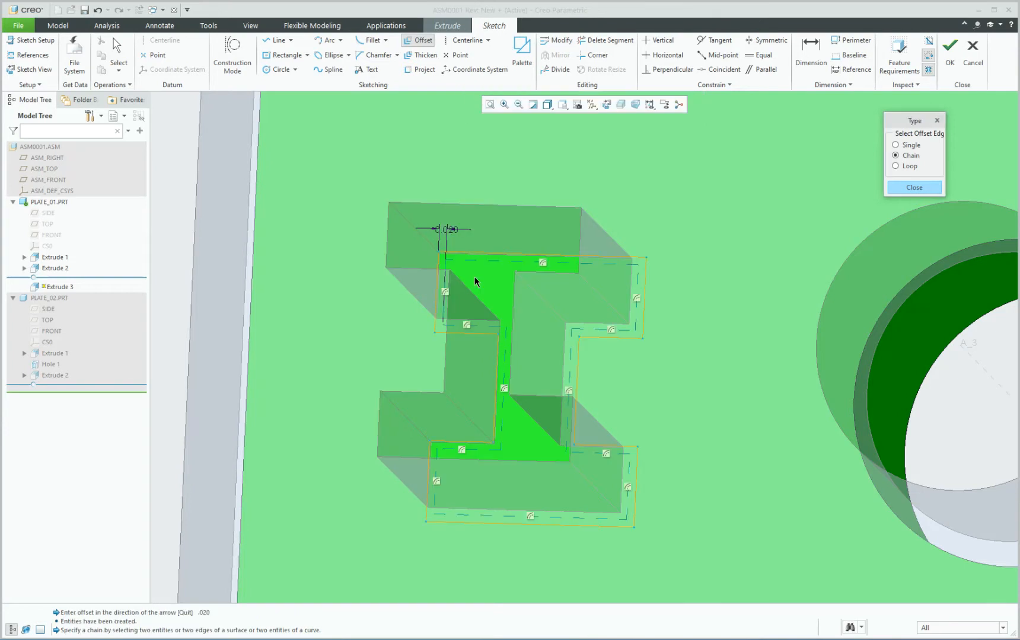
pyautogui.moveTo(497, 270); pyautogui.dragTo(510, 278, button='middle')
pyautogui.hotkey('ctrl', 'd')
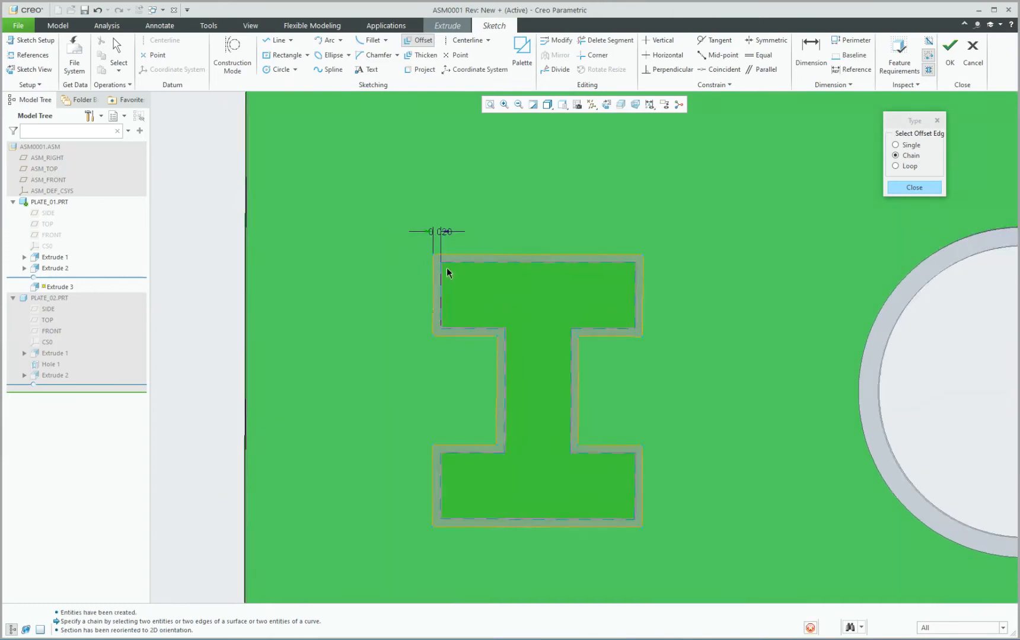
pyautogui.scroll(-3, 443, 270)
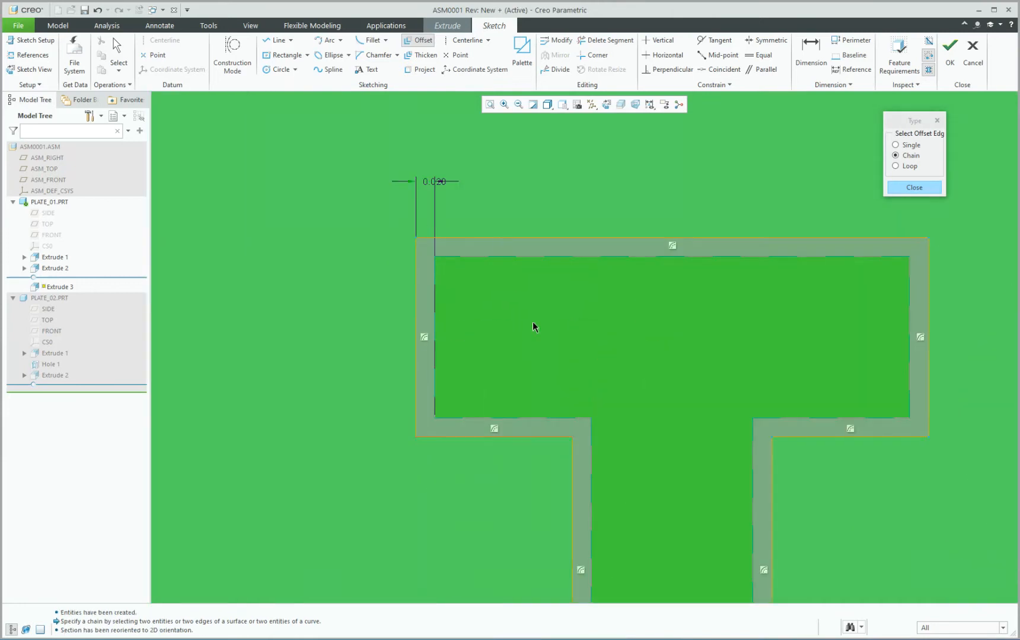
pyautogui.scroll(3, 522, 243)
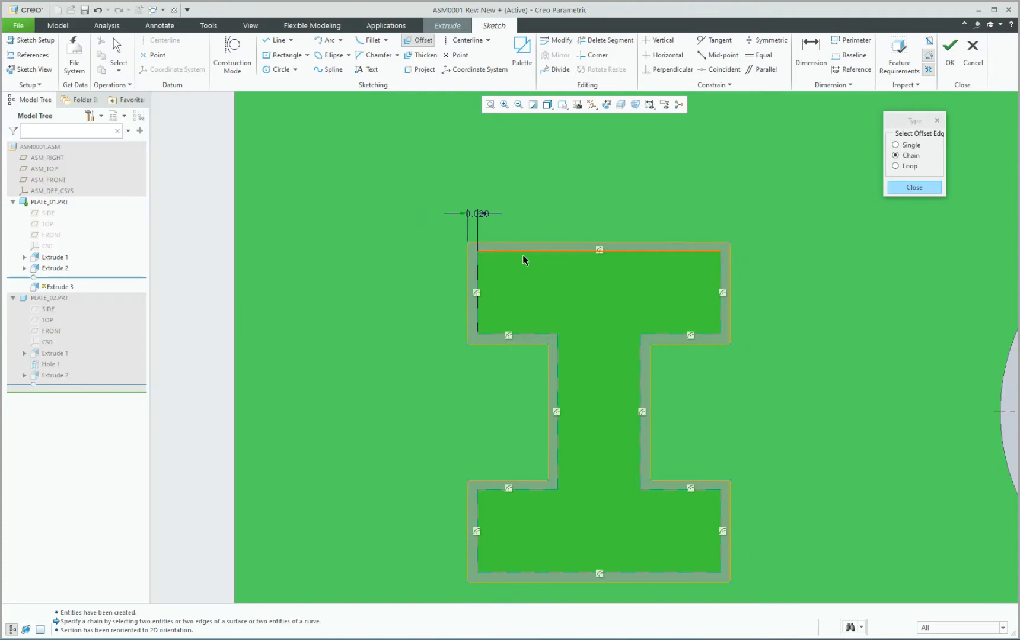
pyautogui.scroll(2, 523, 257)
pyautogui.click(901, 188)
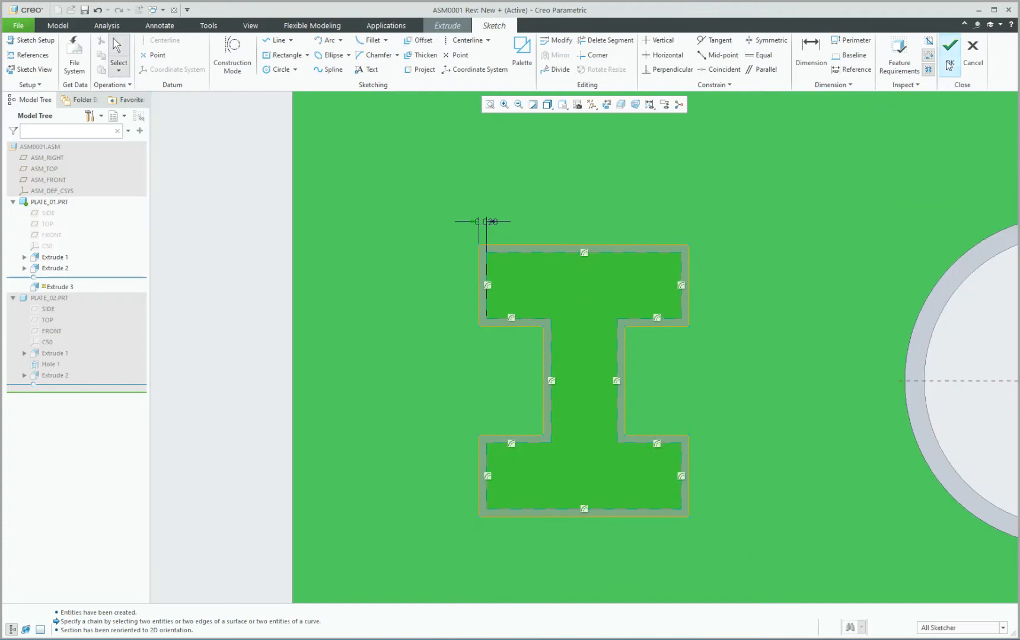
pyautogui.click(949, 52)
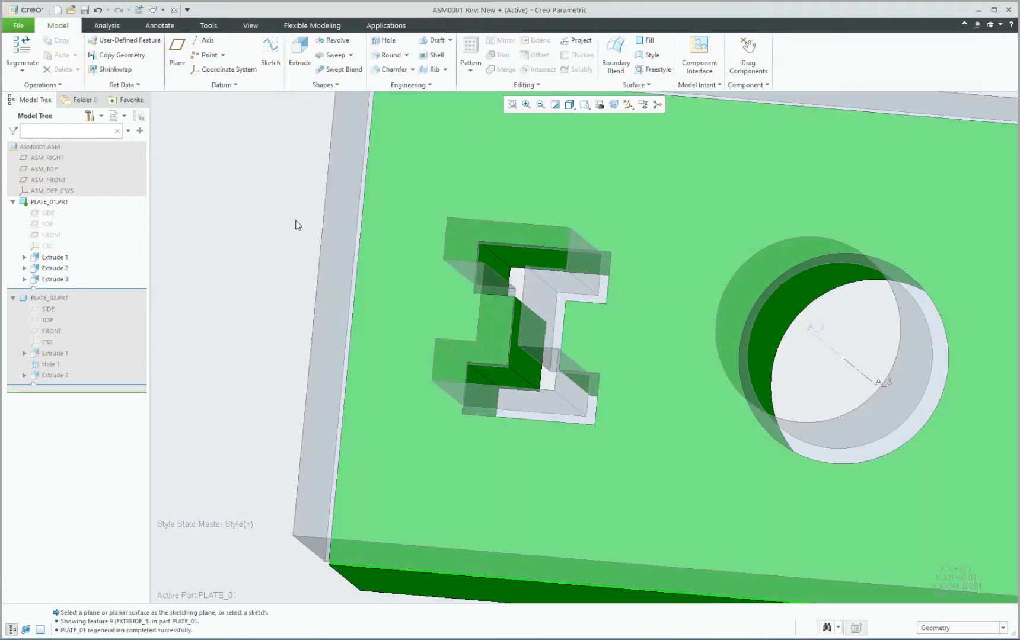
# Activate PLATE_02 and begin a round on its I-cut's orange top edge.
pyautogui.scroll(3, 393, 294)
pyautogui.moveTo(457, 290)
pyautogui.mouseDown(button='middle')
pyautogui.moveTo(478, 307)
pyautogui.moveTo(457, 287)
pyautogui.mouseUp(button='middle')
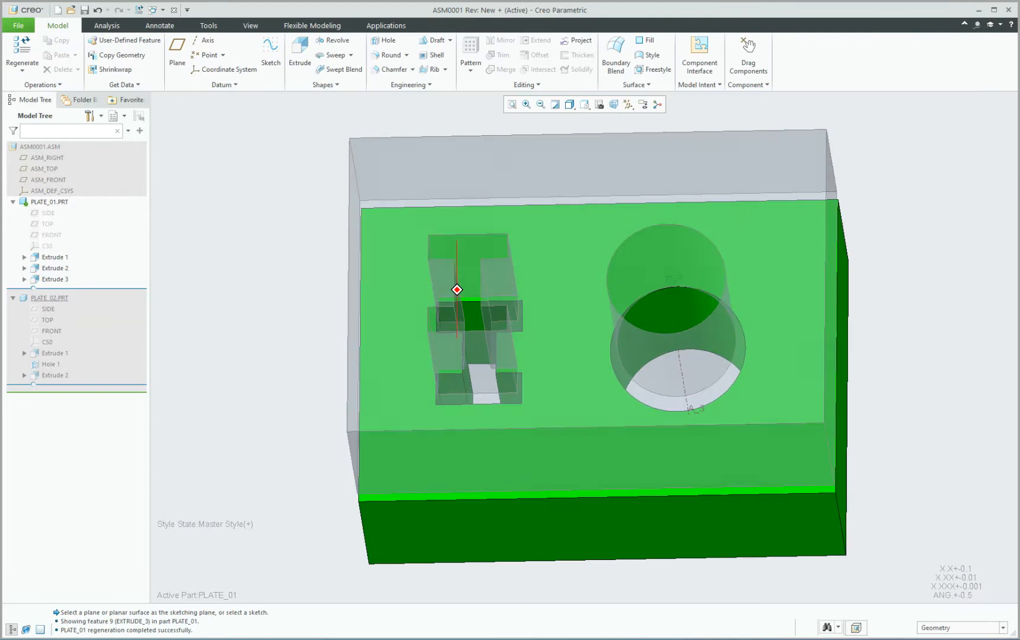
pyautogui.click(477, 194)
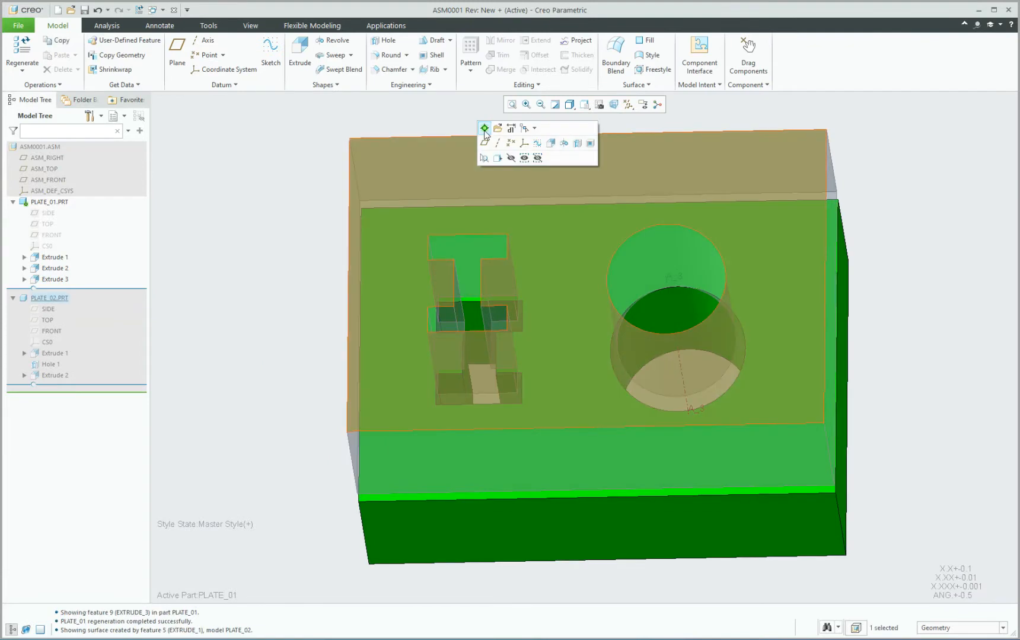
pyautogui.click(485, 126)
pyautogui.scroll(-3, 489, 257)
pyautogui.moveTo(490, 257); pyautogui.dragTo(476, 288, button='middle')
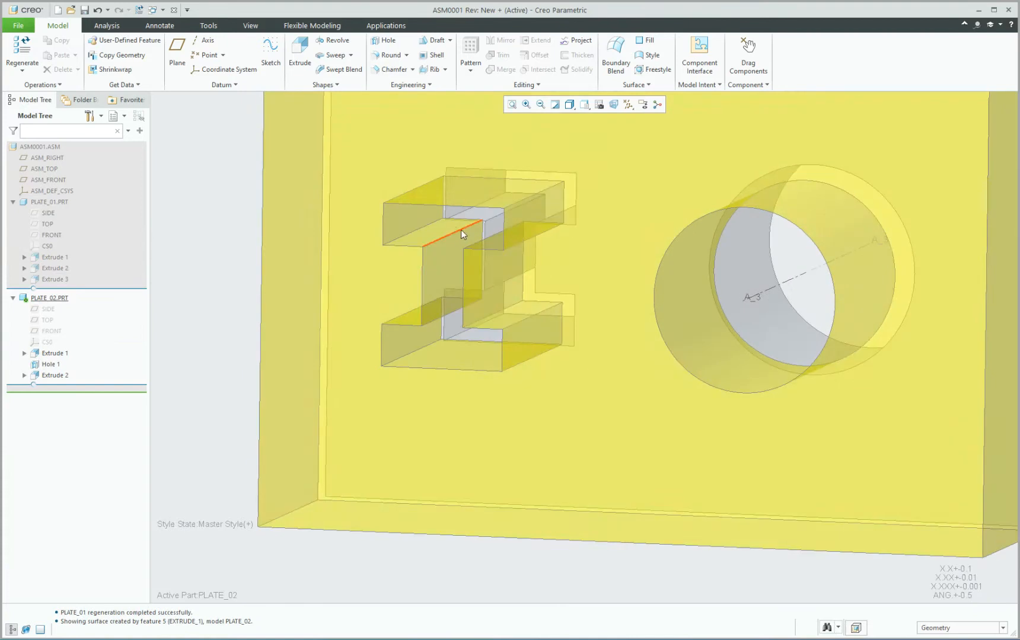
pyautogui.click(460, 233)
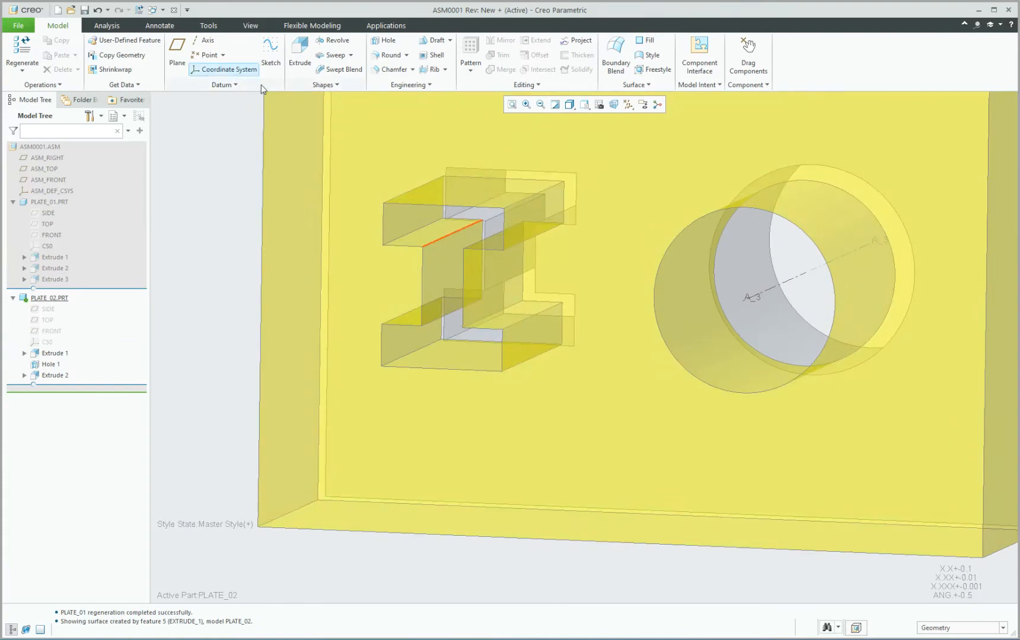
# Round the I-cut's top inner and lower edges with a 0.045 radius.
pyautogui.click(388, 56)
pyautogui.scroll(-3, 444, 230)
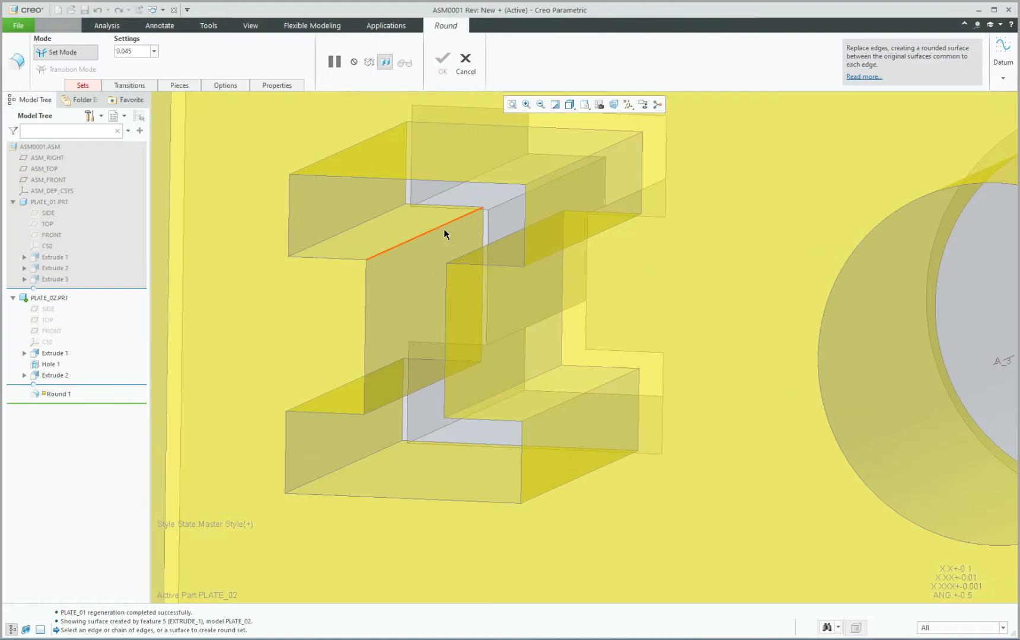
pyautogui.click(443, 229)
pyautogui.keyDown('ctrl'); pyautogui.click(403, 396); pyautogui.keyUp('ctrl')
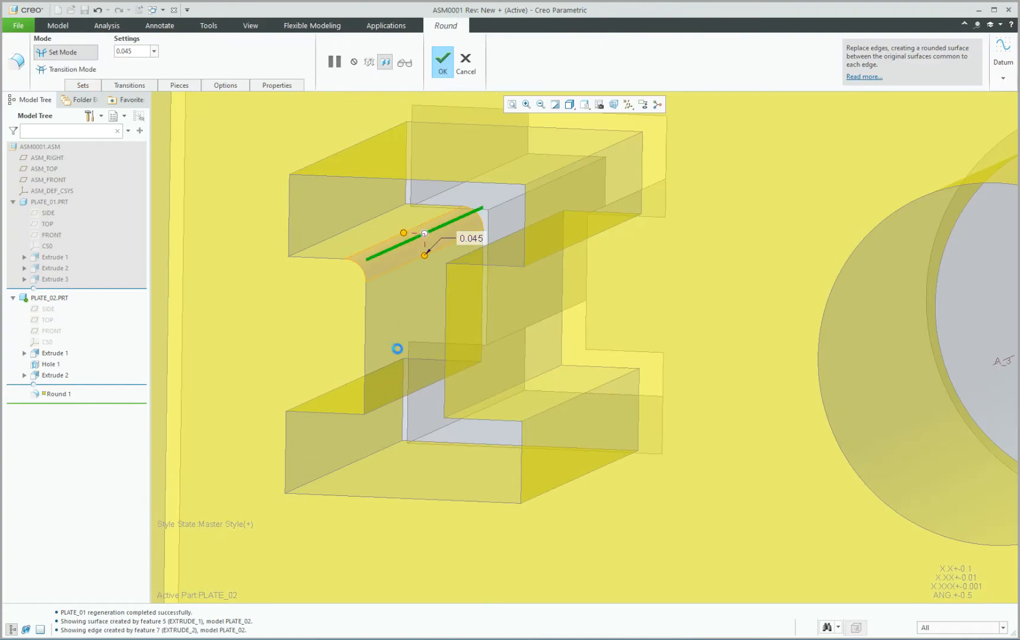
pyautogui.moveTo(402, 309); pyautogui.dragTo(438, 279, button='middle')
pyautogui.click(443, 62)
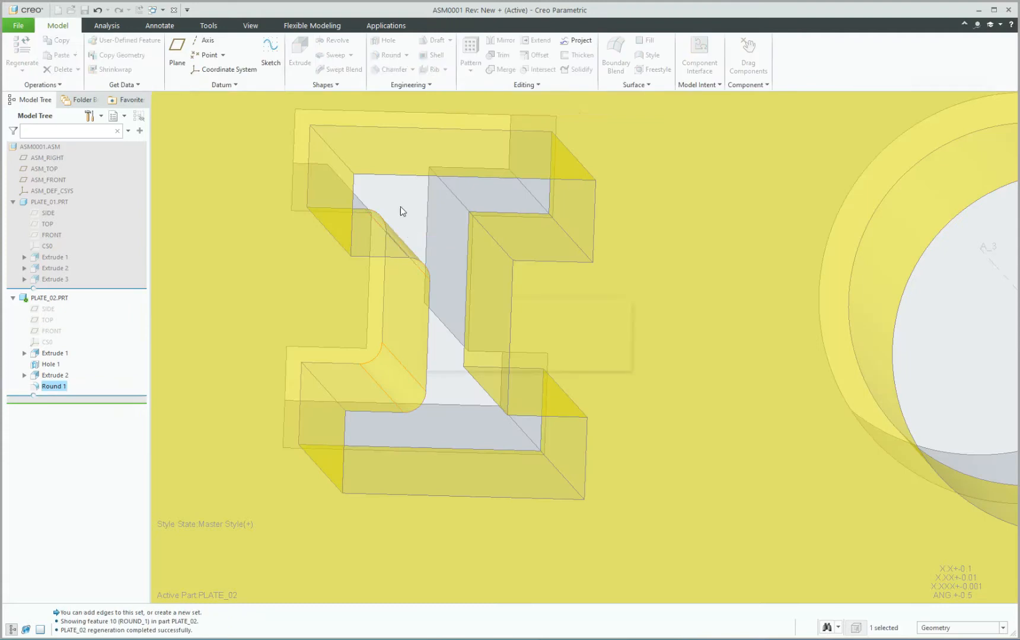
# Return to the whole assembly and select PLATE_01.
pyautogui.scroll(2, 396, 215)
pyautogui.scroll(1, 391, 217)
pyautogui.moveTo(384, 222); pyautogui.dragTo(382, 216, button='middle')
pyautogui.scroll(2, 390, 235)
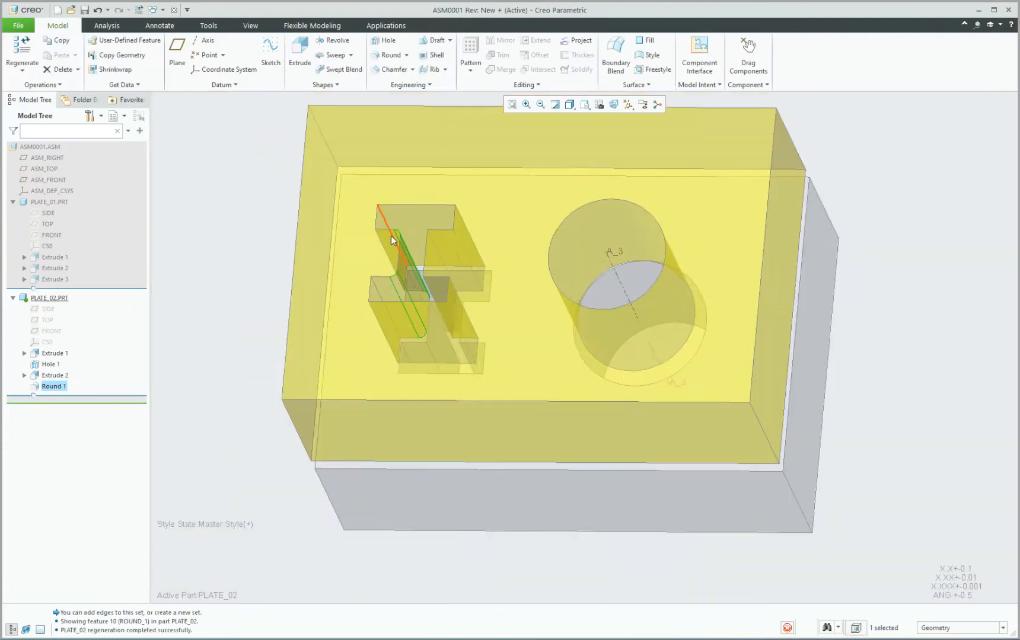
pyautogui.click(405, 436)
pyautogui.click(437, 511)
pyautogui.hotkey('ctrl', 'a')
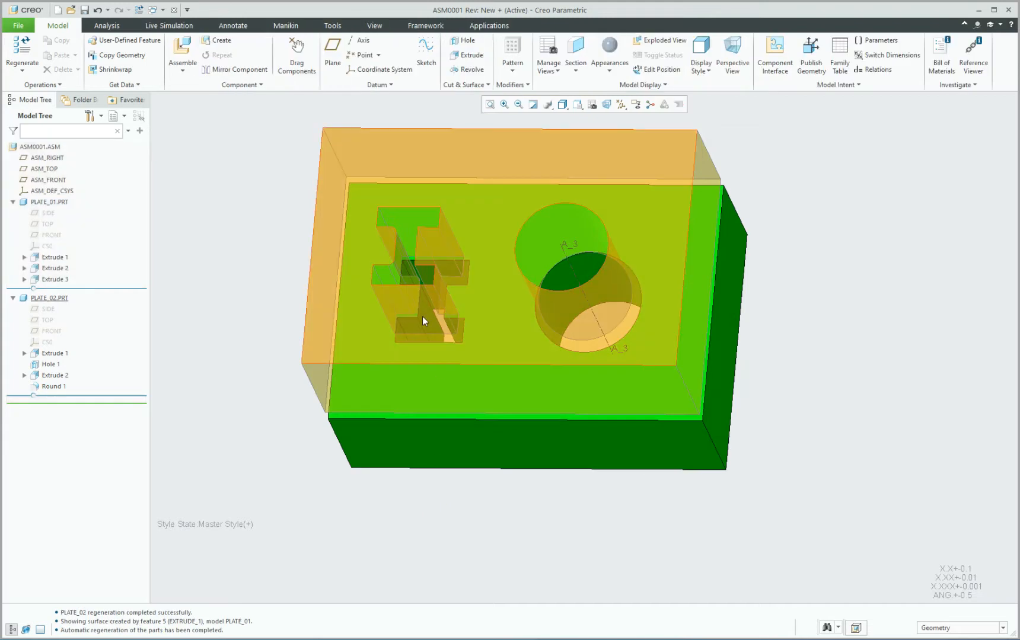
pyautogui.scroll(-3, 453, 246)
pyautogui.moveTo(447, 262)
pyautogui.mouseDown(button='middle')
pyautogui.moveTo(457, 282)
pyautogui.moveTo(450, 291)
pyautogui.mouseUp(button='middle')
pyautogui.scroll(-4, 391, 201)
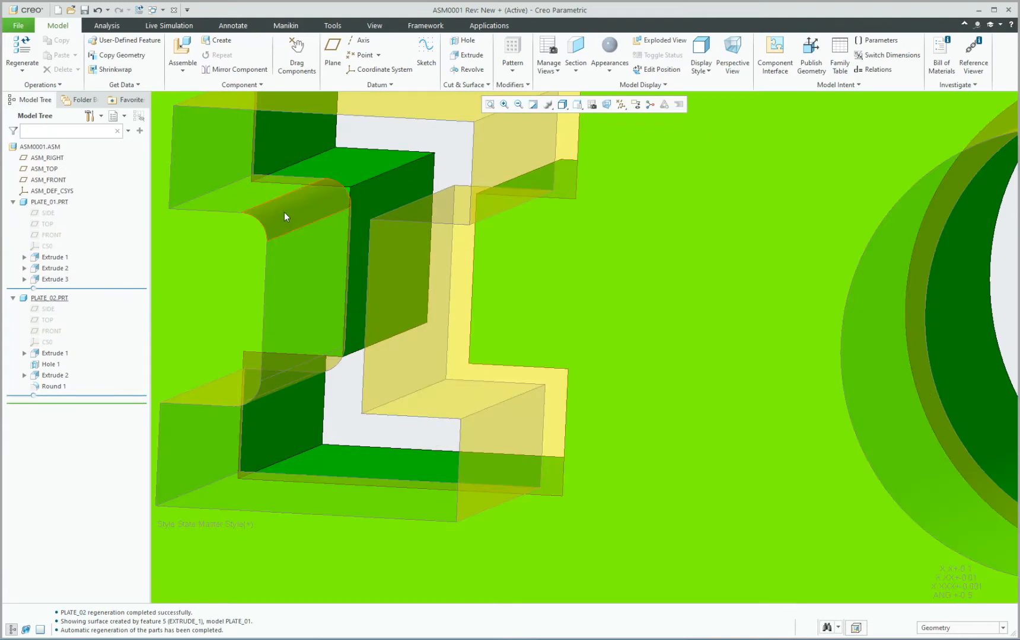
pyautogui.click(387, 162)
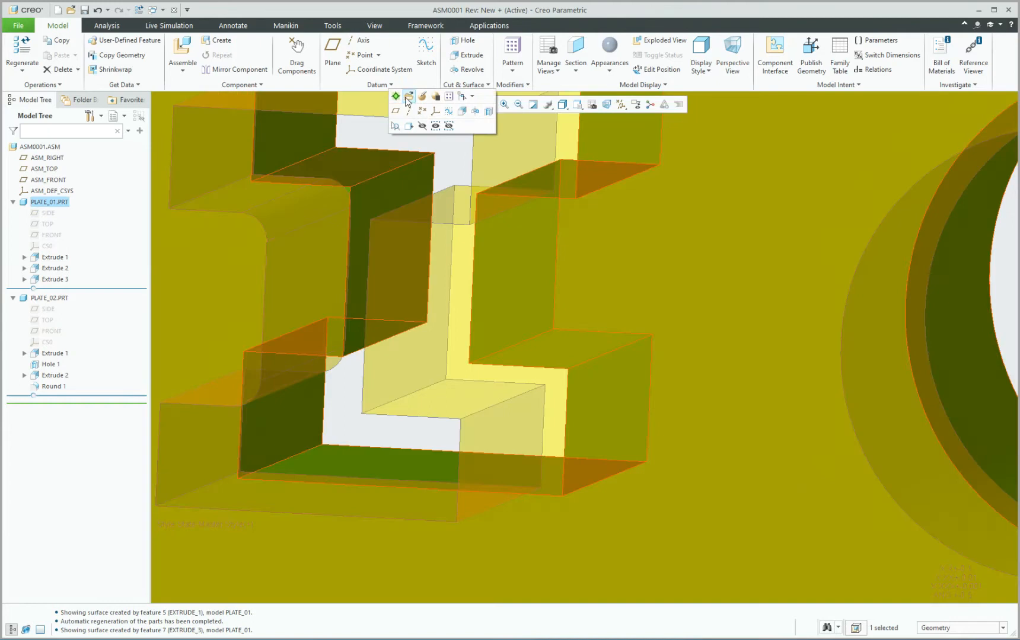
# Activate PLATE_01 and redefine Extrude 3 so it follows the rounded I-cut.
pyautogui.click(395, 96)
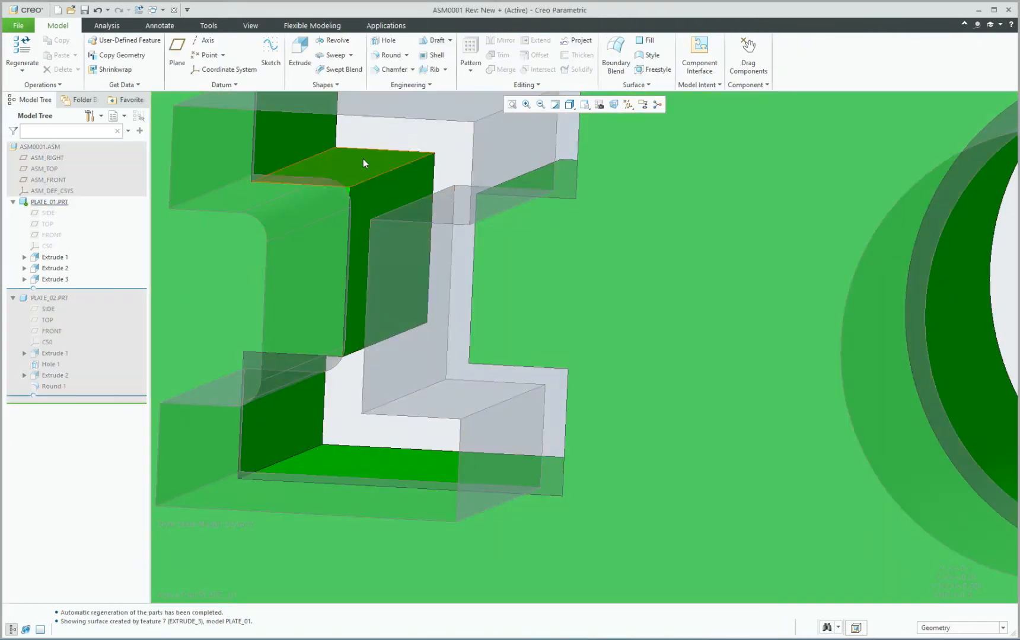
pyautogui.click(364, 161)
pyautogui.click(390, 95)
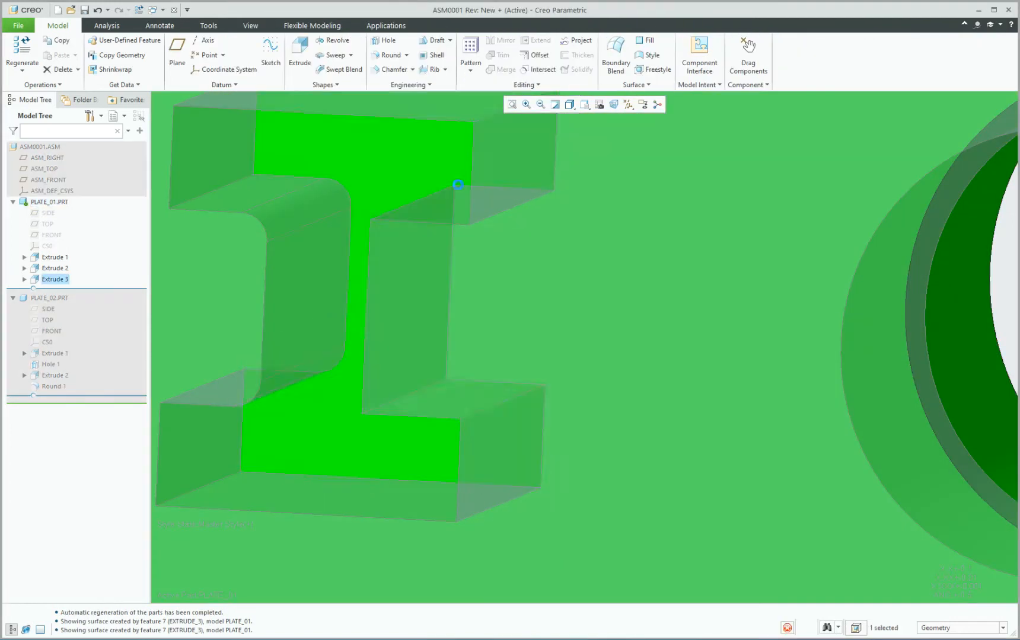
pyautogui.scroll(-1, 364, 223)
pyautogui.moveTo(364, 222)
pyautogui.mouseDown(button='middle')
pyautogui.moveTo(379, 211)
pyautogui.moveTo(364, 221)
pyautogui.mouseUp(button='middle')
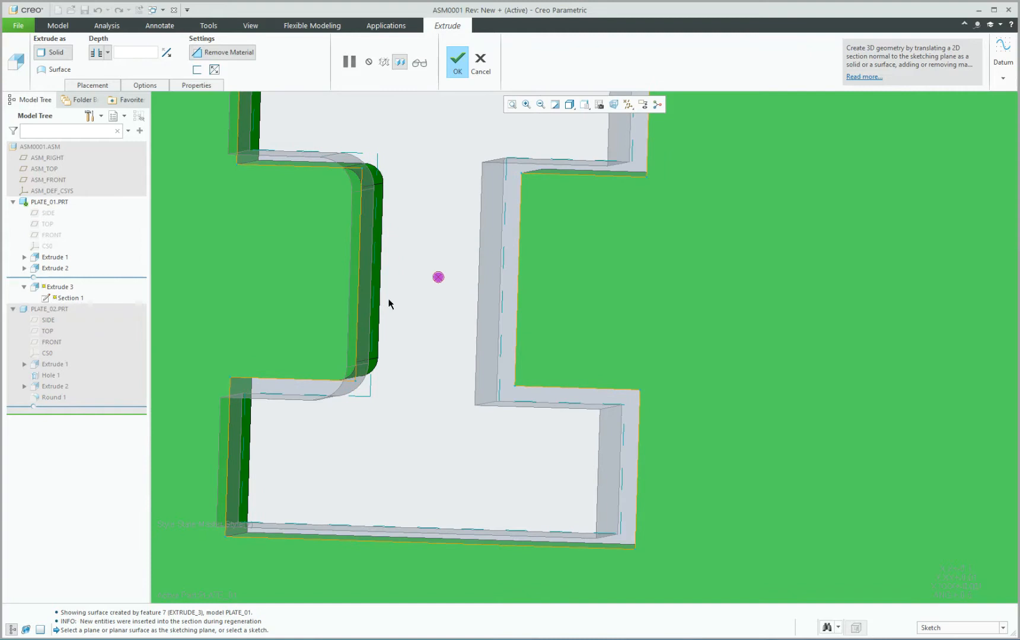
pyautogui.moveTo(388, 303); pyautogui.dragTo(387, 296, button='middle')
pyautogui.scroll(-4, 387, 296)
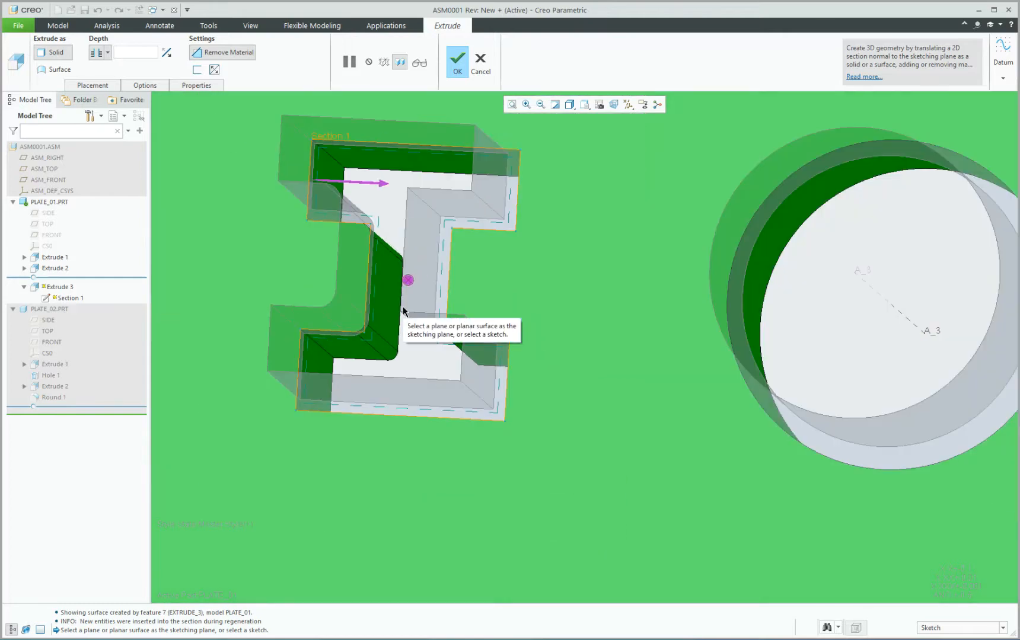
pyautogui.click(455, 76)
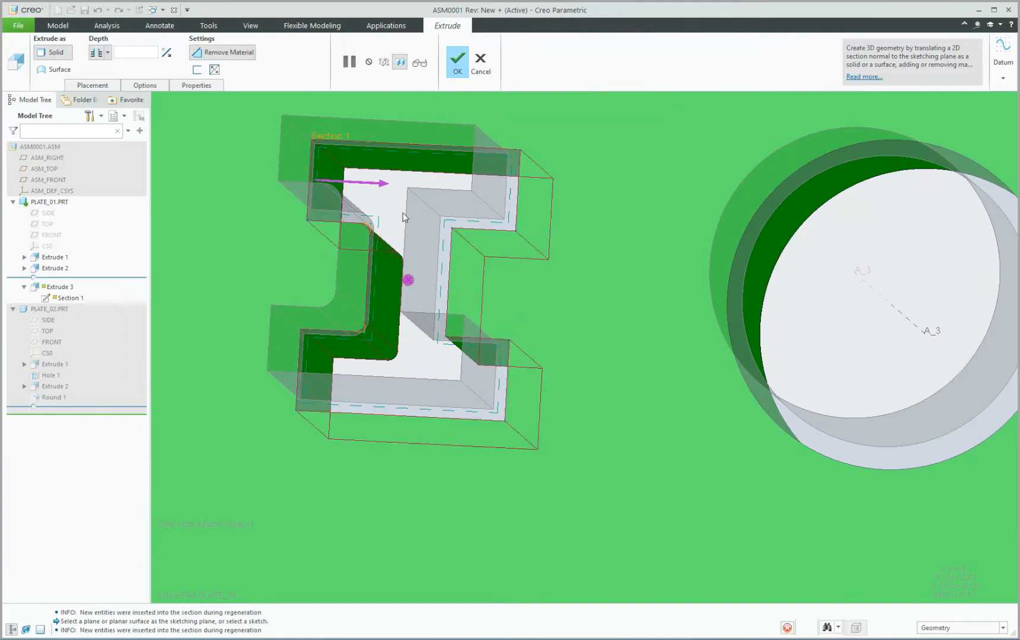
# Turn off datum axis display.
pyautogui.moveTo(391, 289); pyautogui.dragTo(358, 233, button='middle')
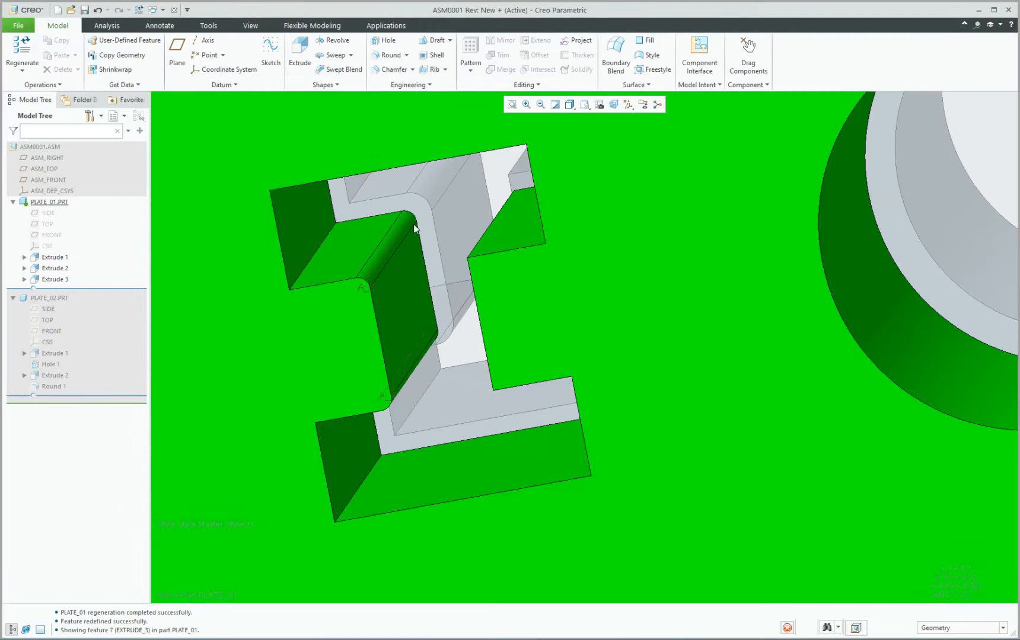
pyautogui.click(627, 104)
pyautogui.click(628, 131)
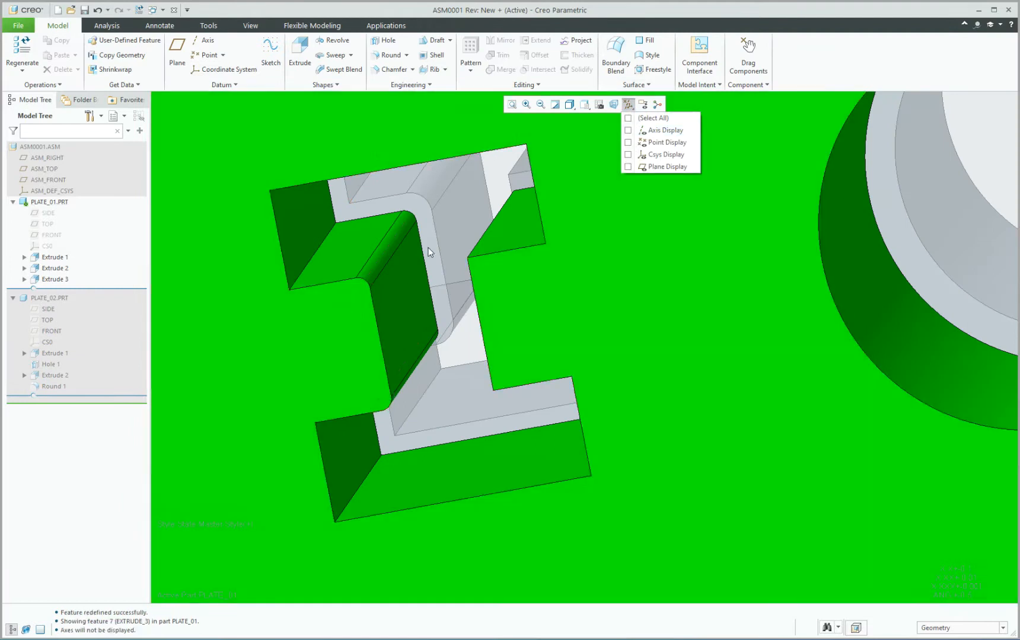
# Zoom out to show the whole plate and make PLATE_02 the active part.
pyautogui.click(389, 264)
pyautogui.moveTo(382, 261); pyautogui.dragTo(388, 292, button='middle')
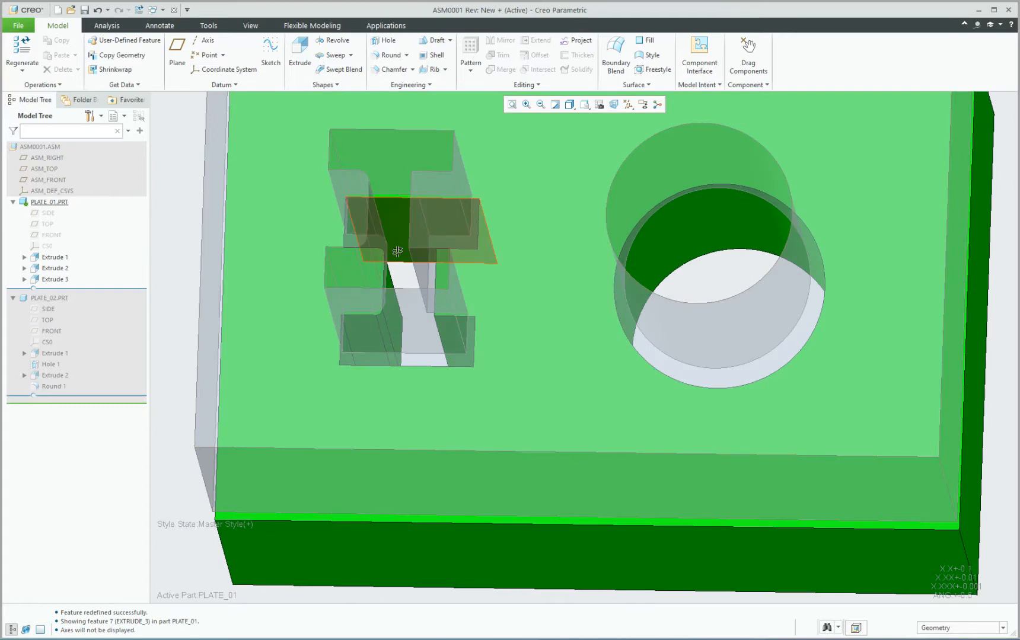
pyautogui.scroll(-3, 396, 237)
pyautogui.click(400, 183)
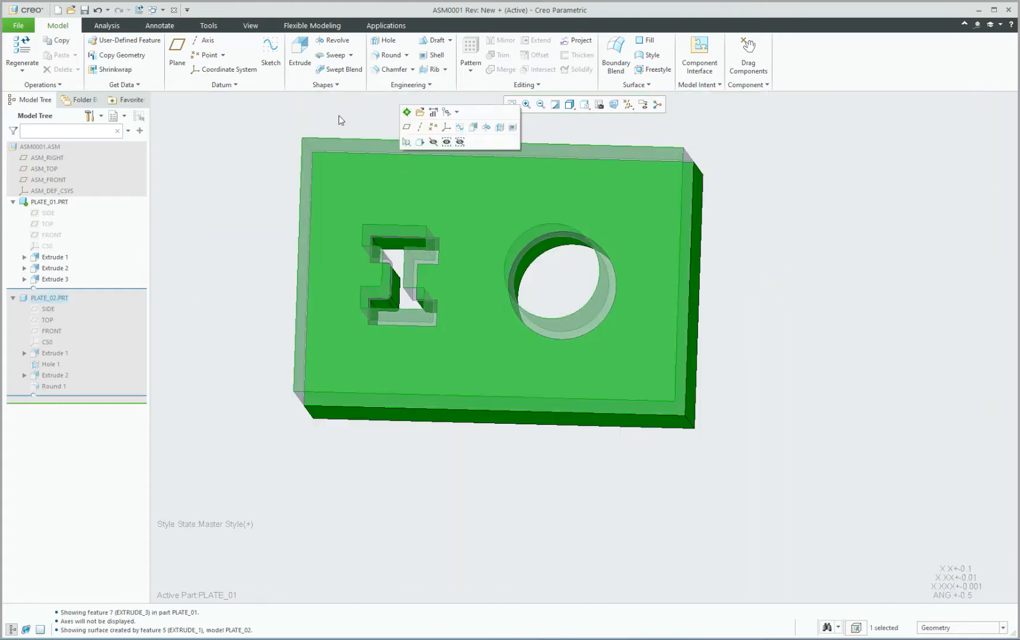
pyautogui.click(406, 112)
pyautogui.moveTo(392, 195); pyautogui.dragTo(391, 183, button='middle')
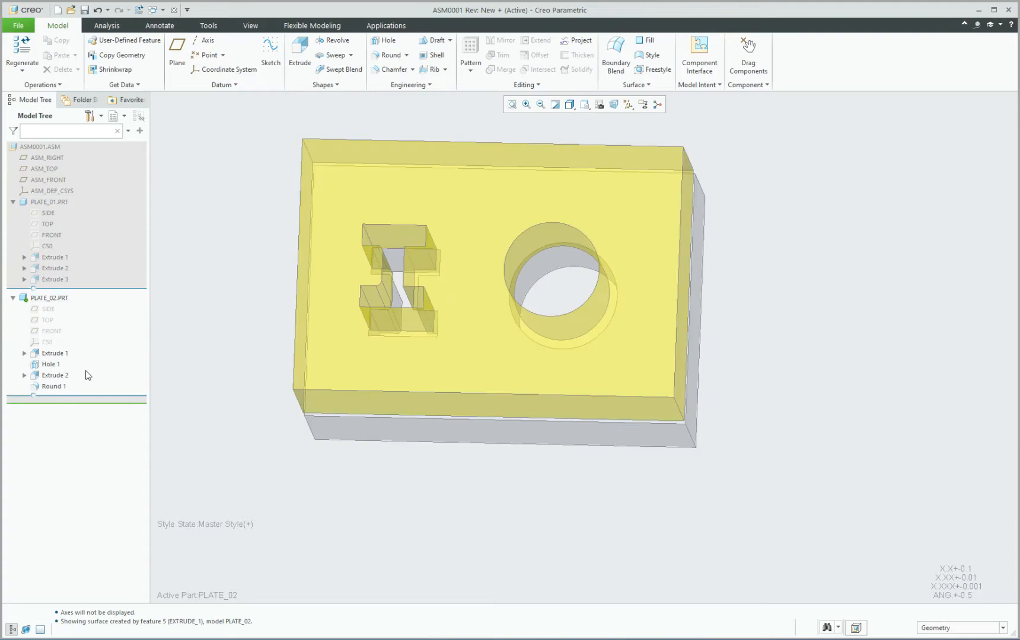
# Delete Round 1 from PLATE_02.
pyautogui.click(64, 385)
pyautogui.press('Delete')
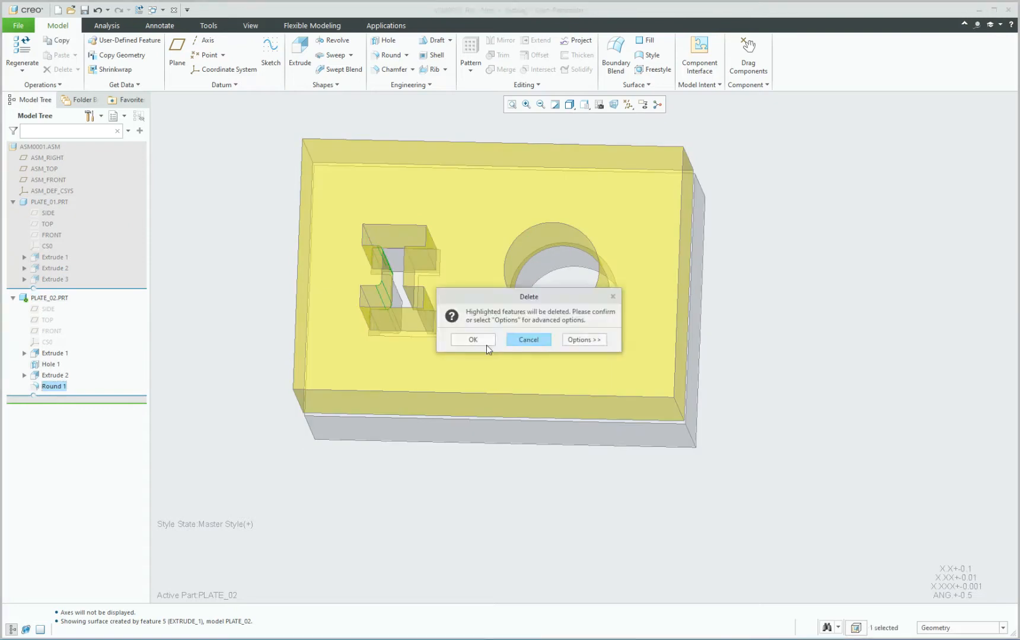
pyautogui.click(486, 344)
# Activate and regenerate assembly ASM0001, then reactivate PLATE_02.
pyautogui.click(50, 376)
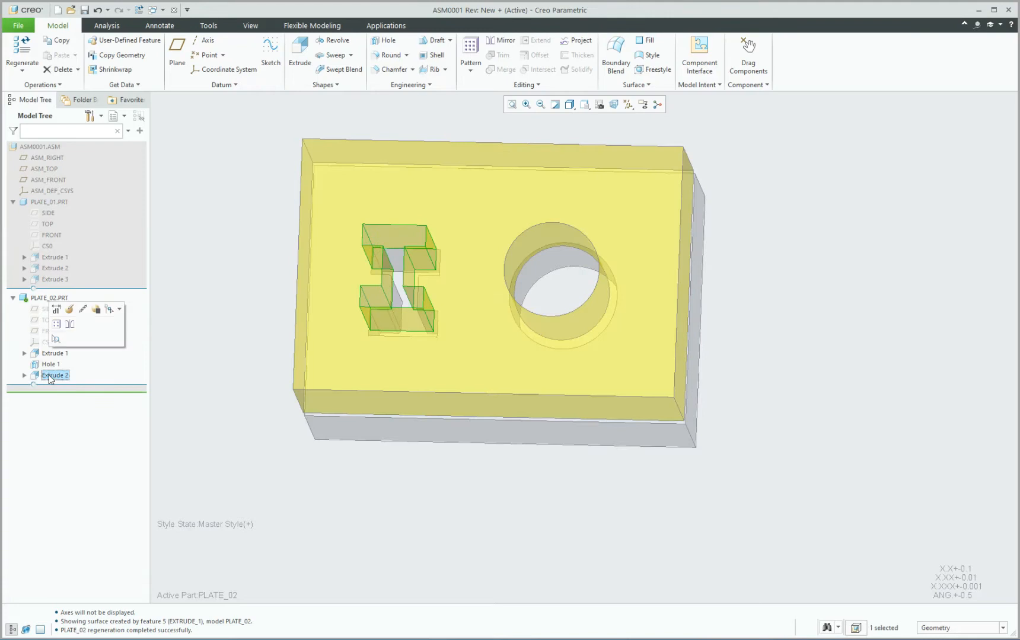
pyautogui.click(226, 433)
pyautogui.hotkey('ctrl', 'a')
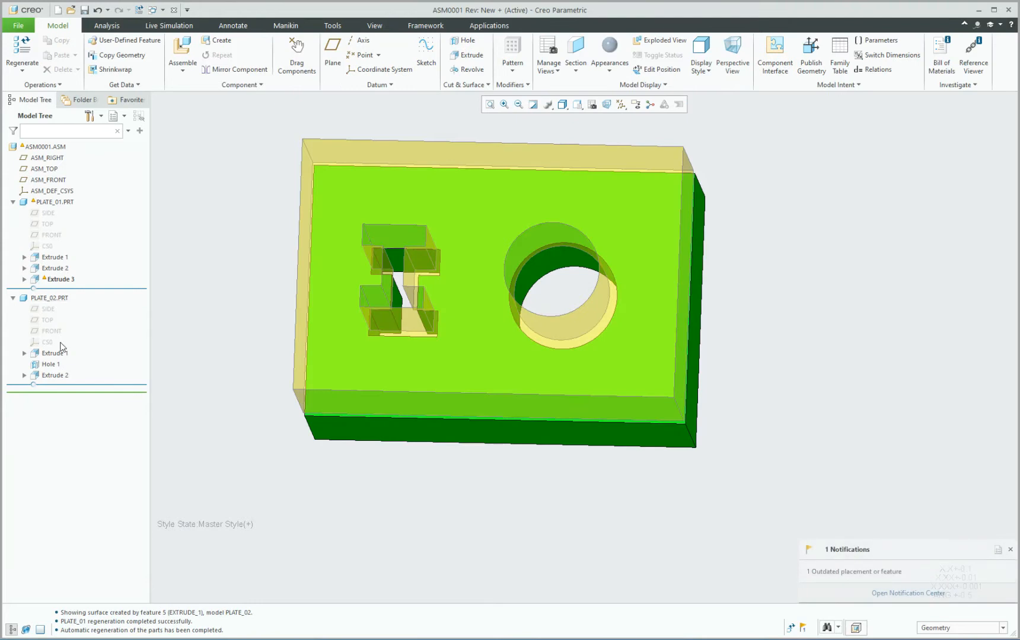
pyautogui.click(335, 152)
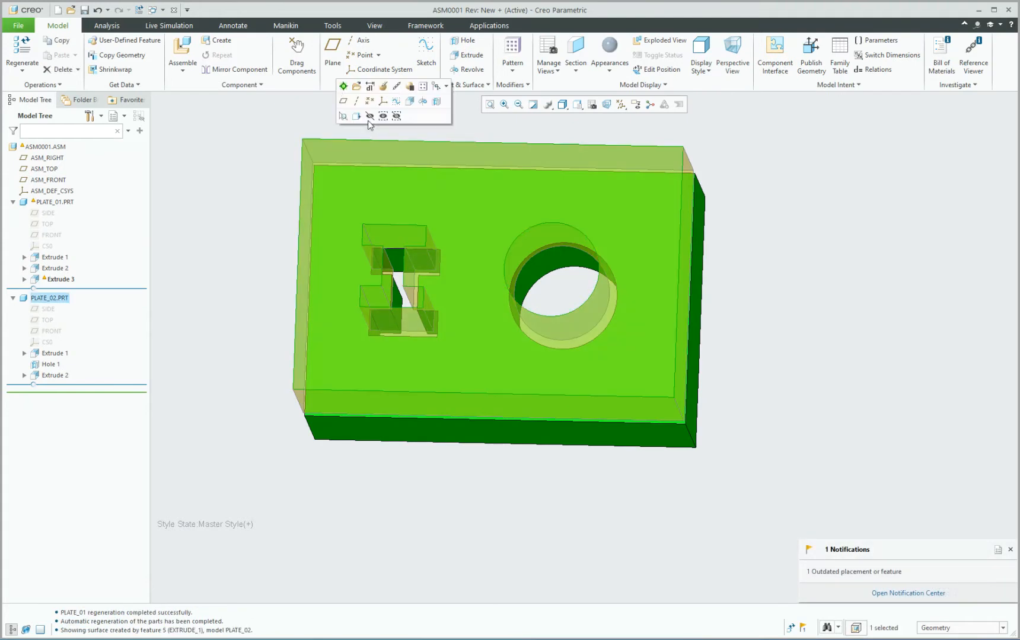
pyautogui.click(342, 86)
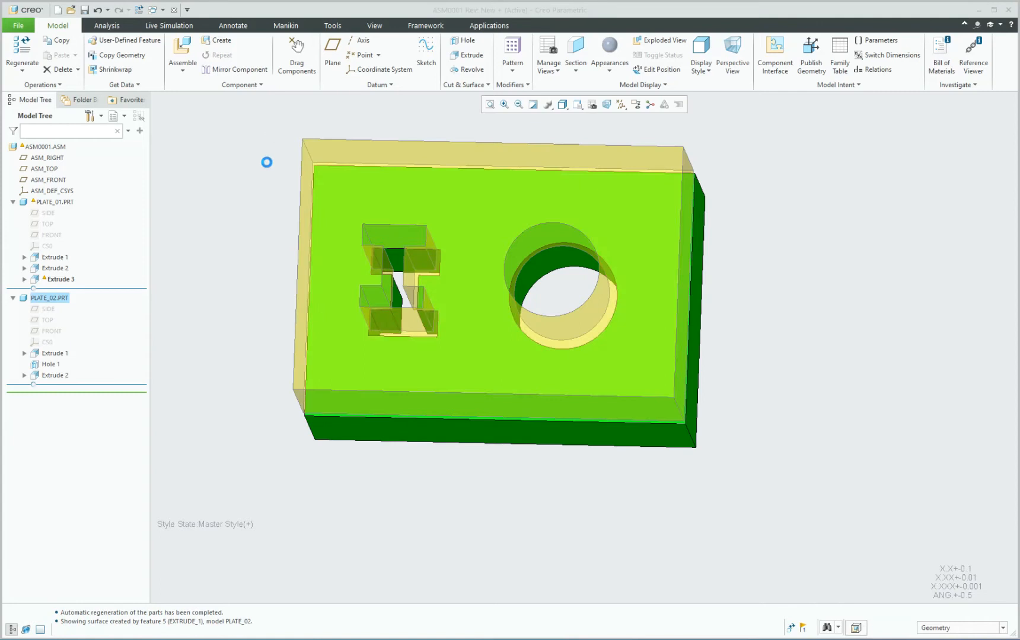
# Reopen Extrude 2's section sketch, delete the I-shaped profile, and show the Sketcher Palette.
pyautogui.click(395, 234)
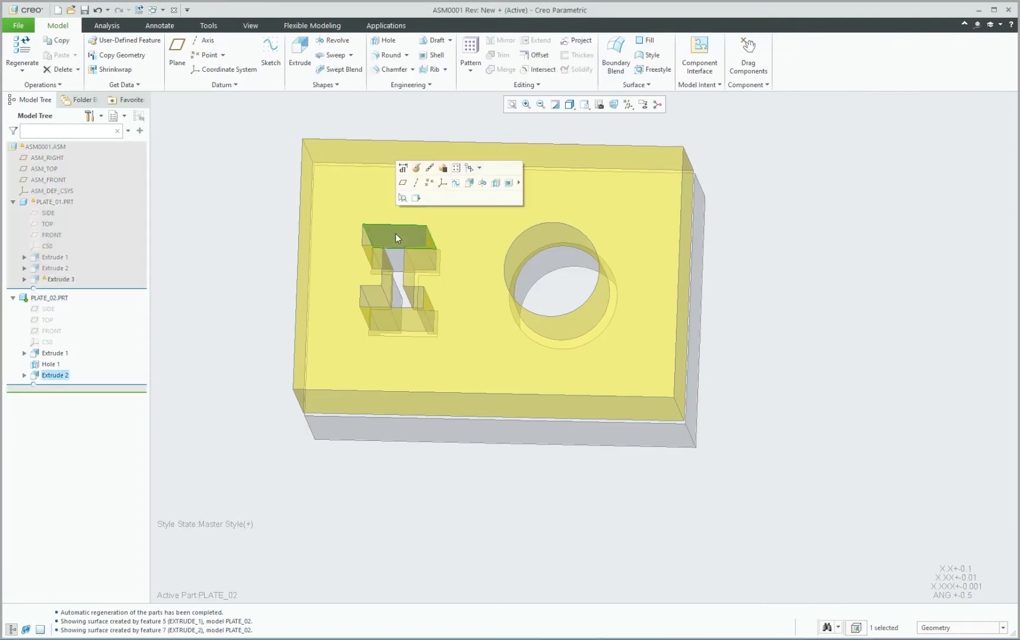
pyautogui.click(421, 168)
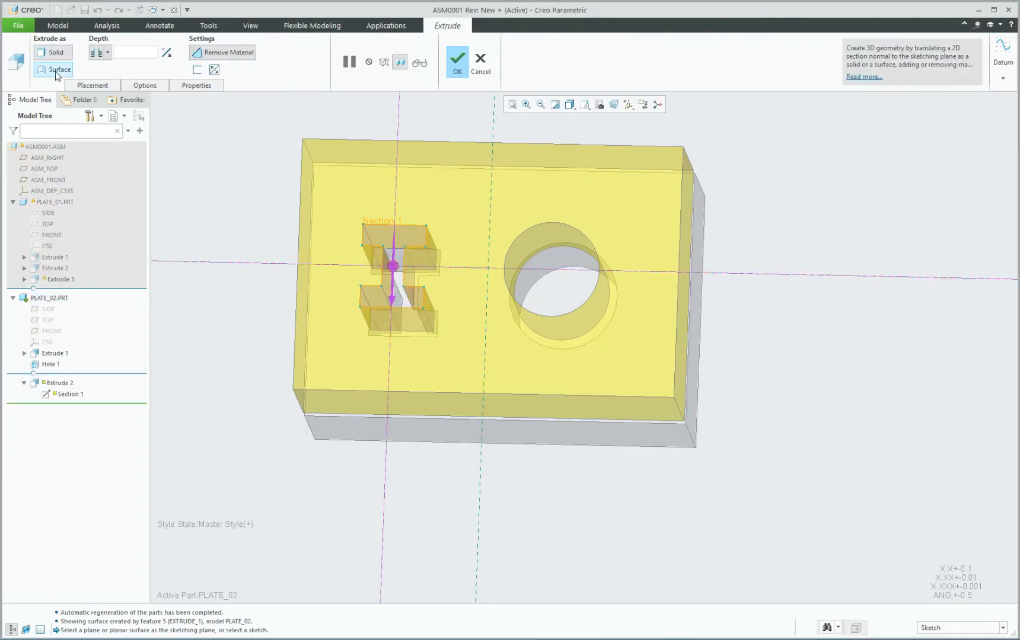
pyautogui.click(92, 85)
pyautogui.click(178, 121)
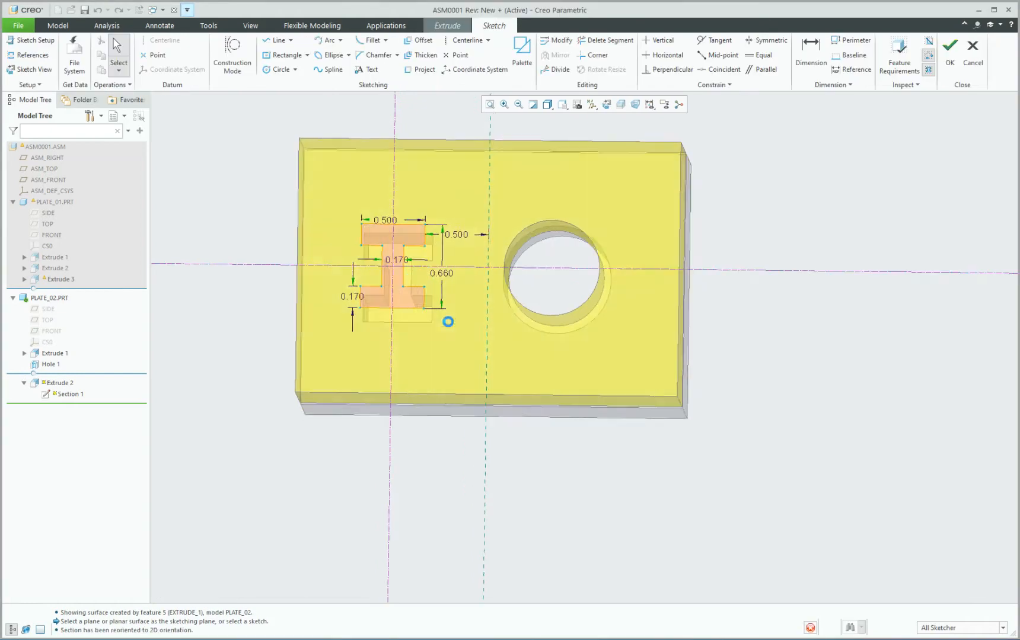
pyautogui.moveTo(289, 158); pyautogui.dragTo(483, 372)
pyautogui.press('Delete')
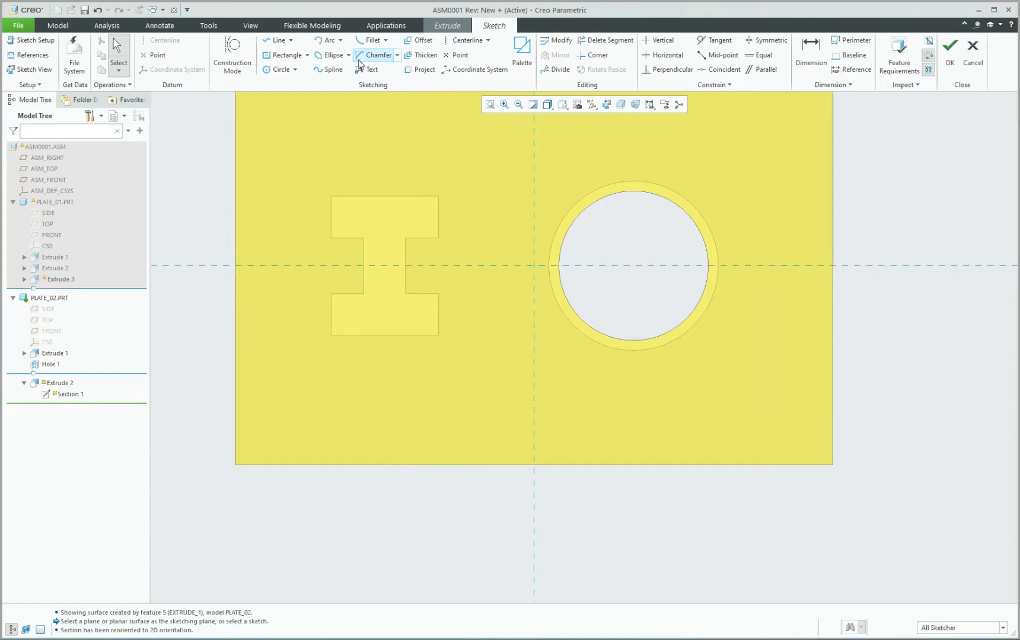
pyautogui.click(522, 56)
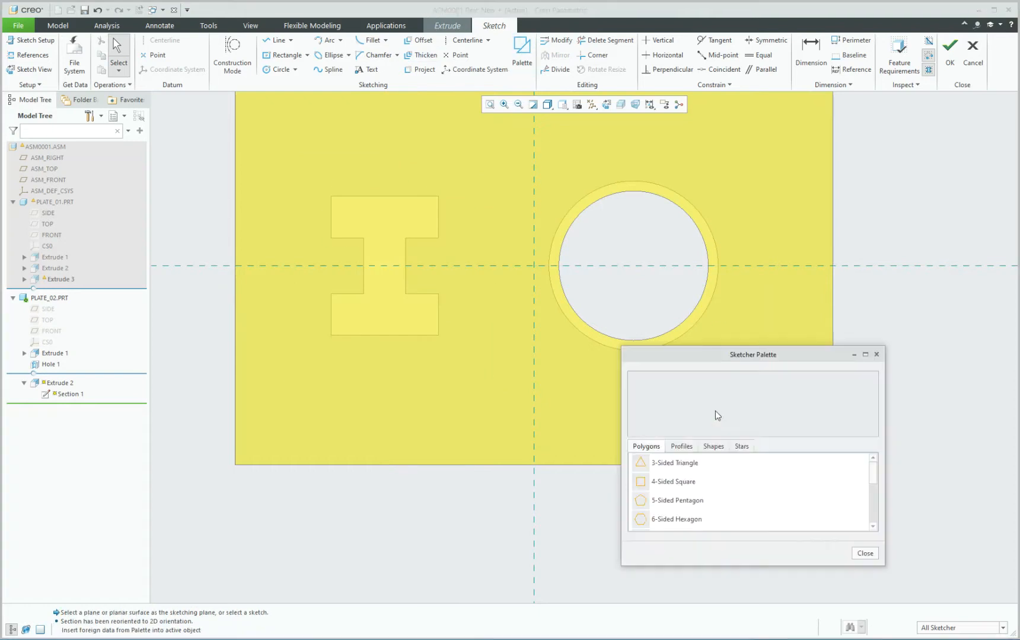
# Insert a 6-tip star from the palette's Stars list into the sketch.
pyautogui.click(735, 448)
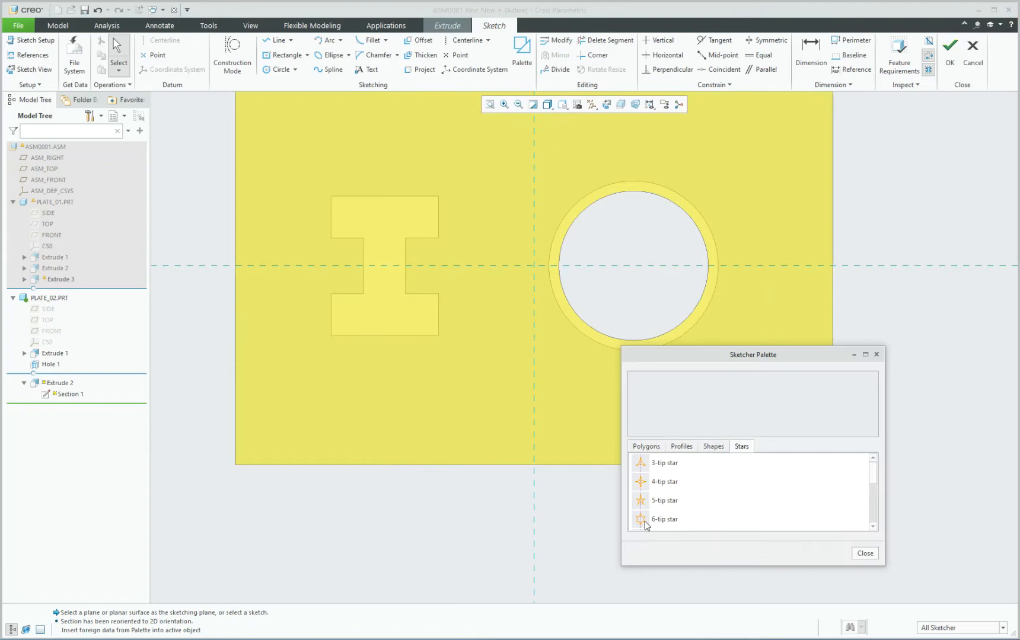
pyautogui.click(646, 520)
pyautogui.doubleClick(638, 520)
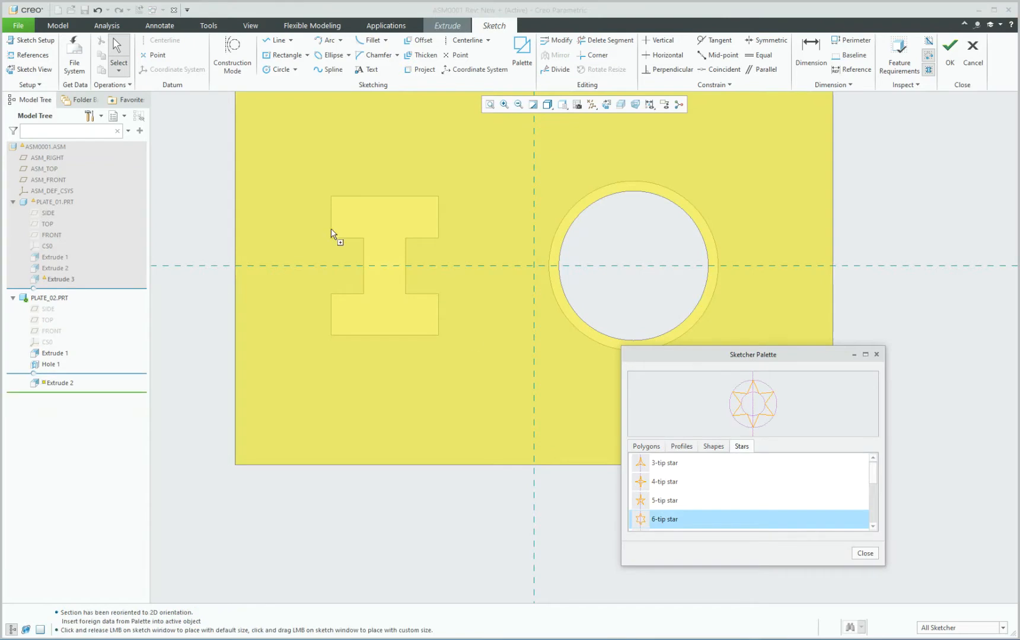
pyautogui.click(387, 268)
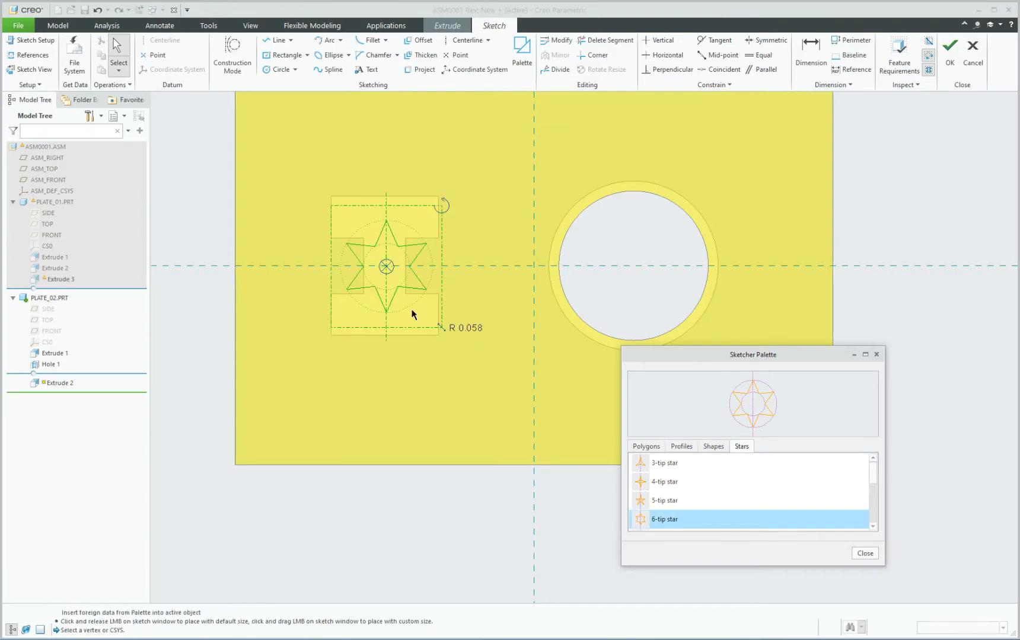
pyautogui.middleClick(468, 297)
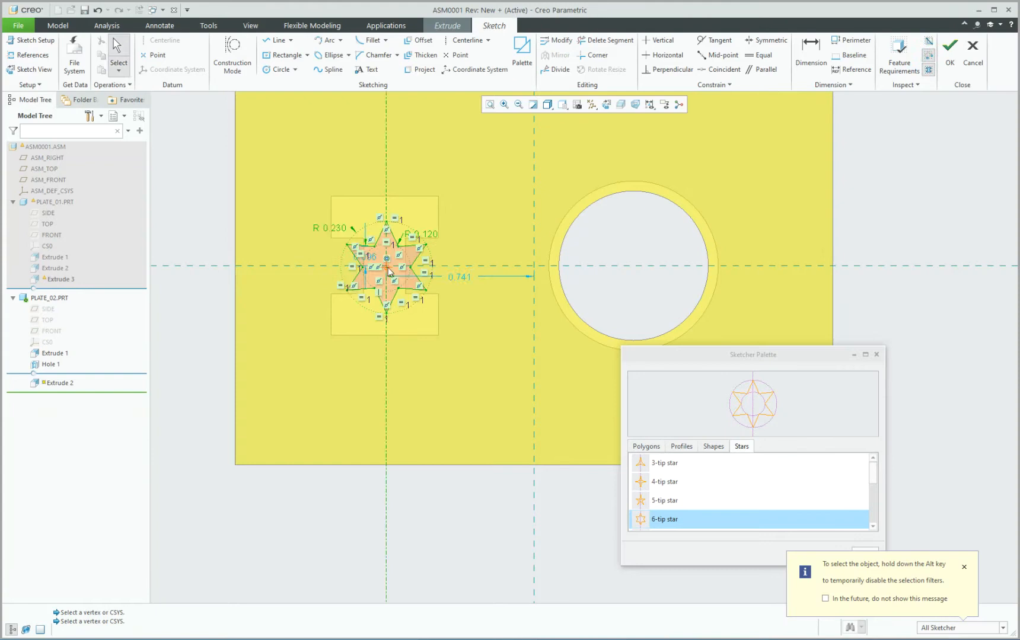
pyautogui.moveTo(388, 268); pyautogui.dragTo(381, 263)
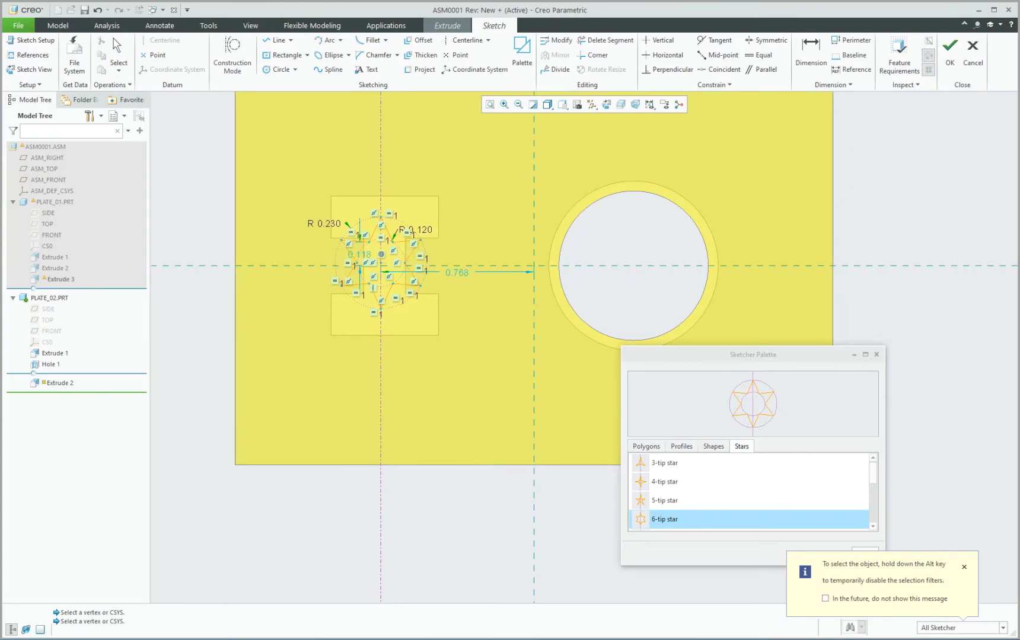
# Make the star centre coincident with the horizontal reference, offset 0.75, outer radius 0.25.
pyautogui.click(708, 69)
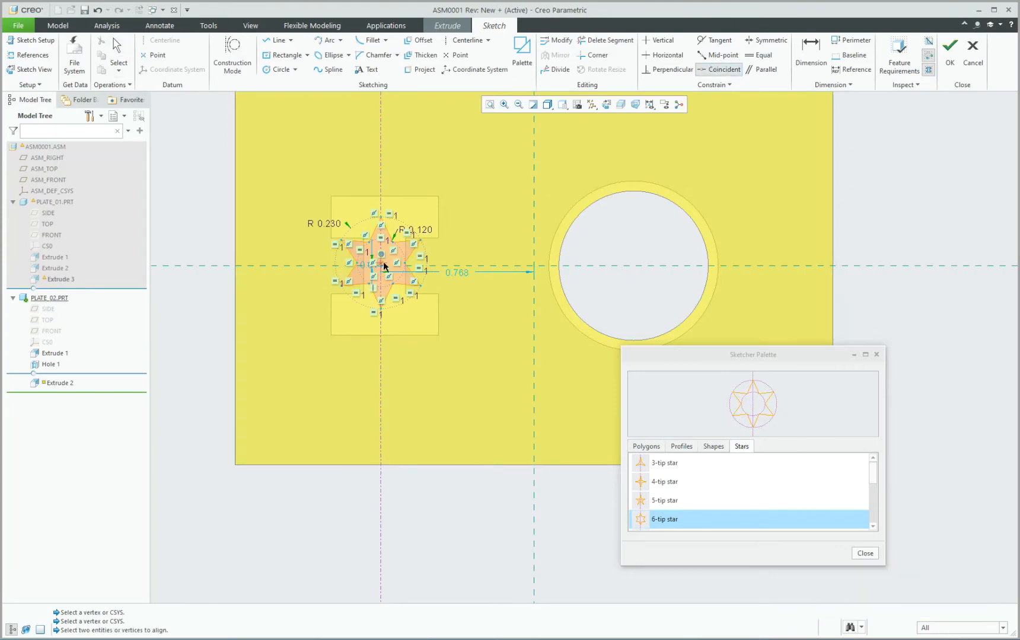
pyautogui.click(443, 265)
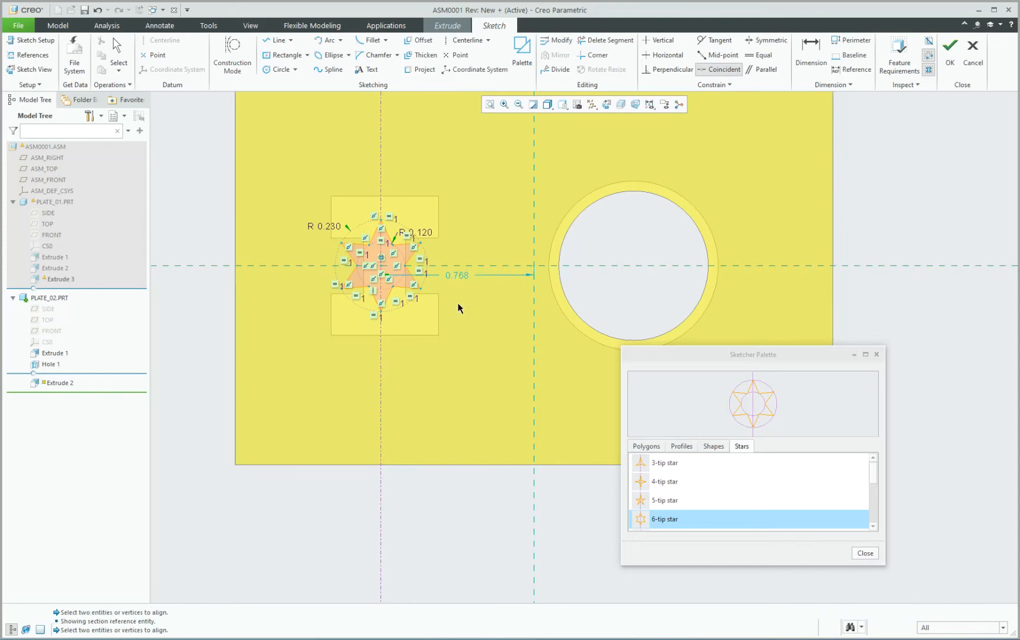
pyautogui.middleClick(458, 304)
pyautogui.scroll(-1, 459, 303)
pyautogui.doubleClick(461, 270)
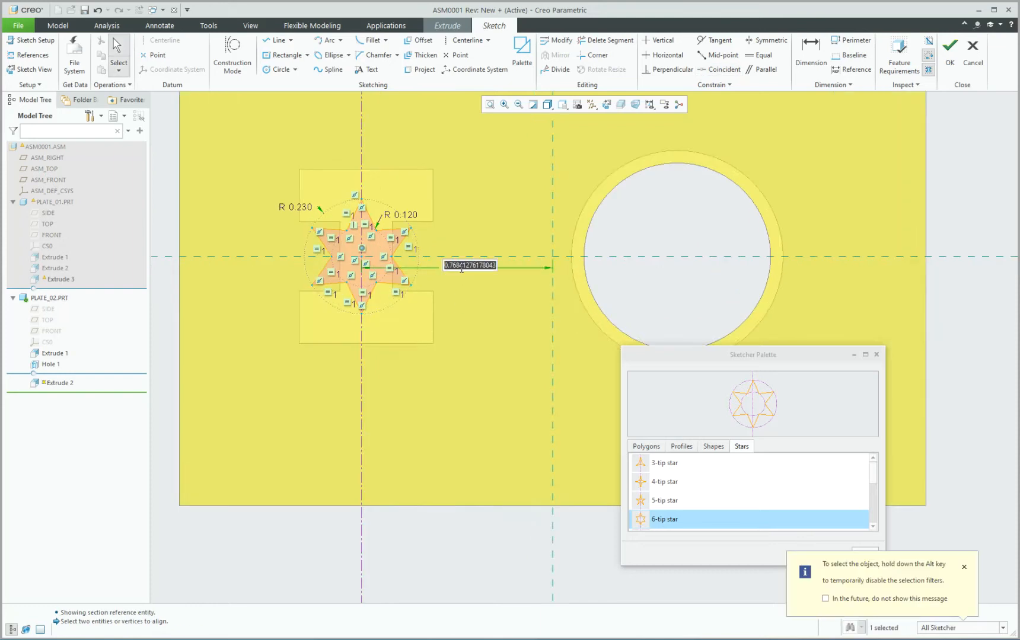
pyautogui.write('0.75')
pyautogui.press('Return')
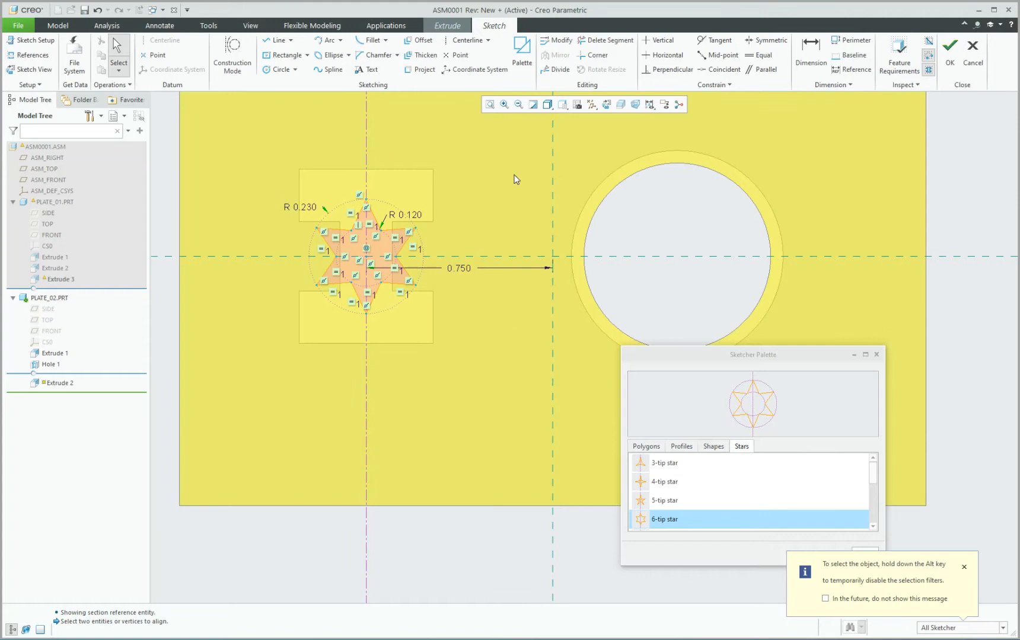
pyautogui.doubleClick(305, 207)
pyautogui.write('0.25')
pyautogui.press('Return')
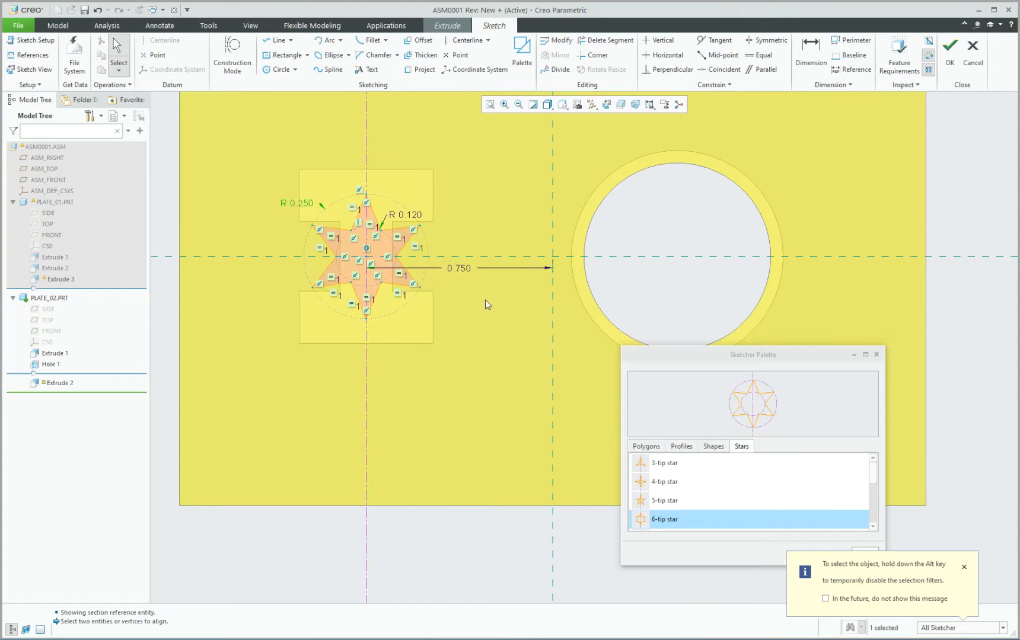
# Finish the star sketch and Extrude 2, then select the failed lower plate.
pyautogui.click(875, 355)
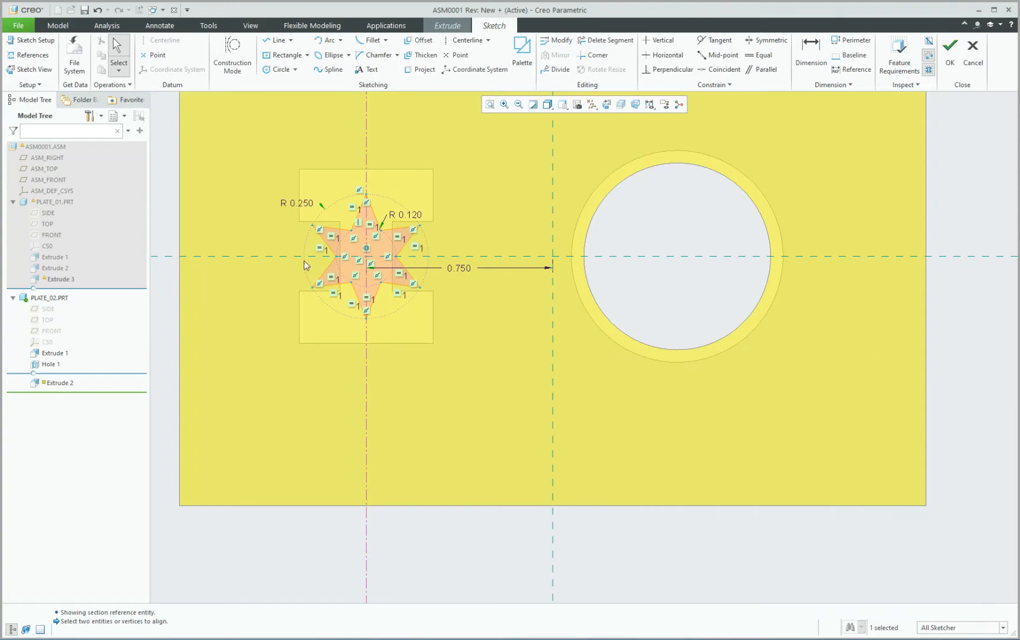
pyautogui.click(949, 56)
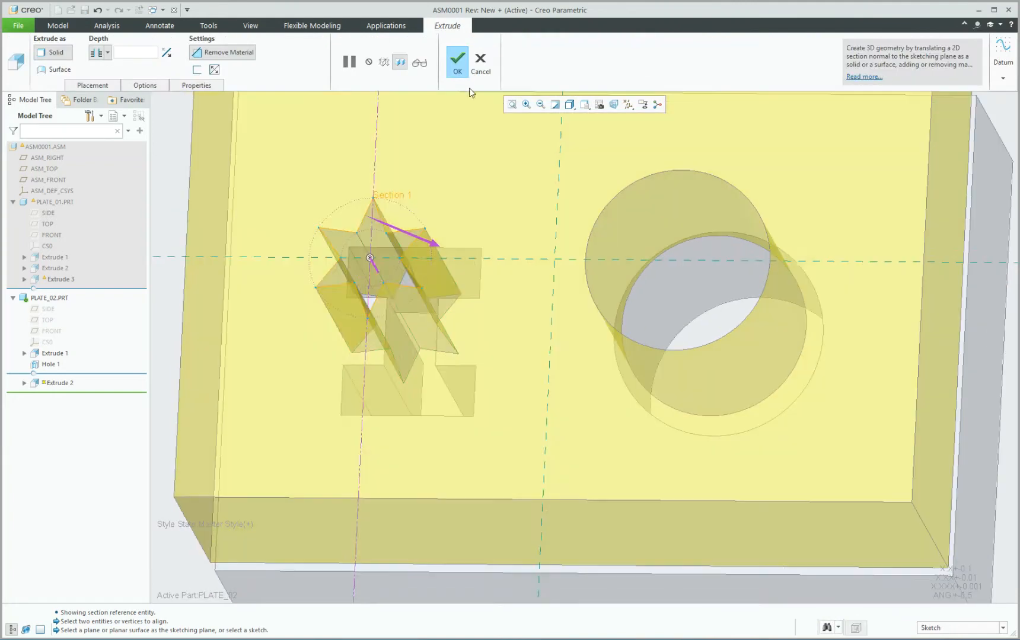
pyautogui.click(457, 60)
pyautogui.scroll(-3, 470, 231)
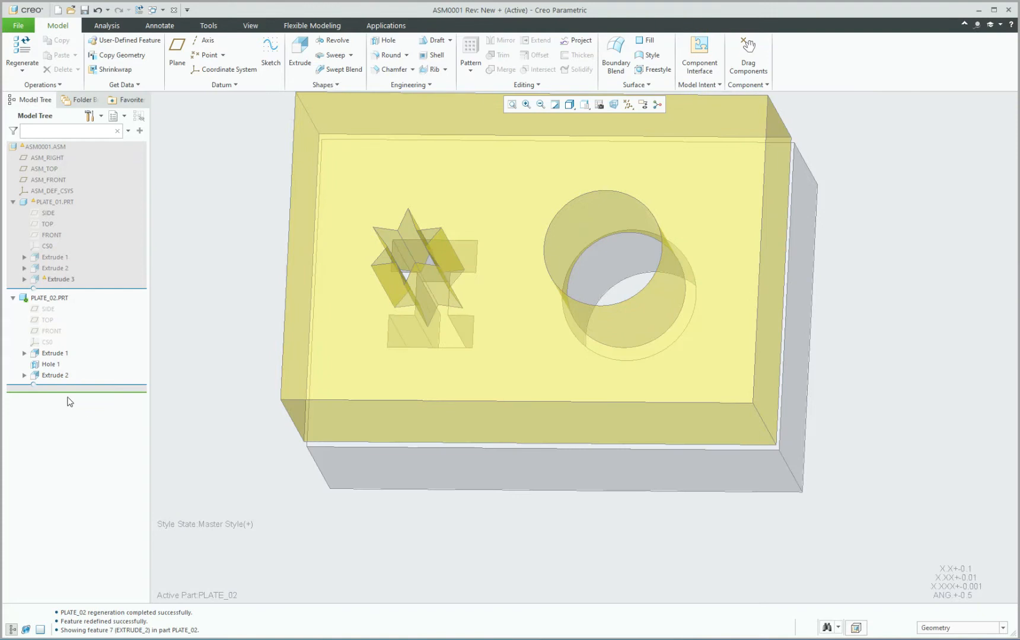
pyautogui.click(401, 442)
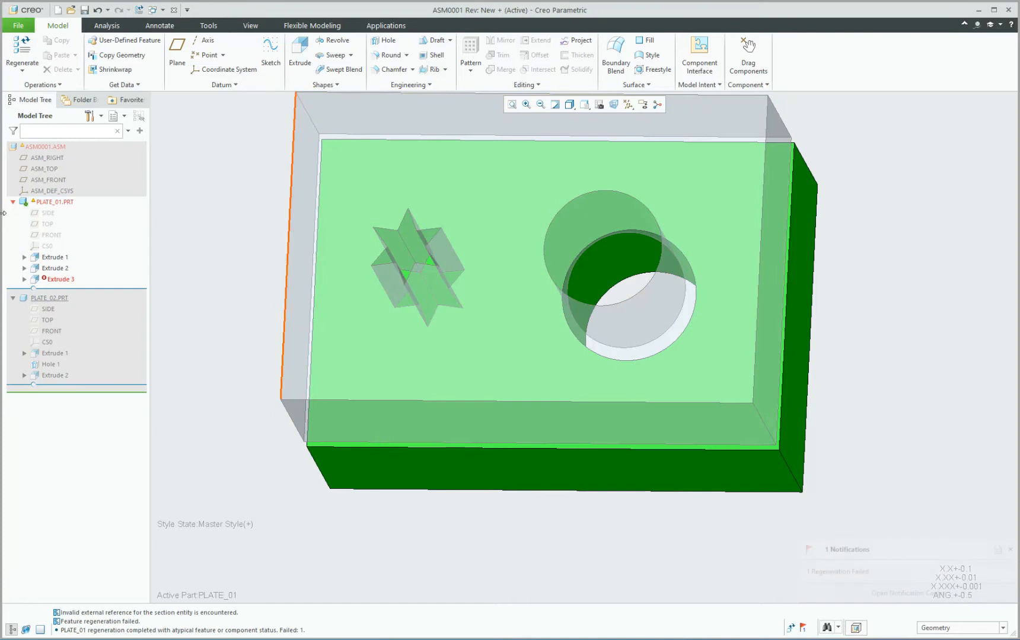
# Reopen the section sketch of PLATE_01's failed Extrude 3 for editing.
pyautogui.click(65, 279)
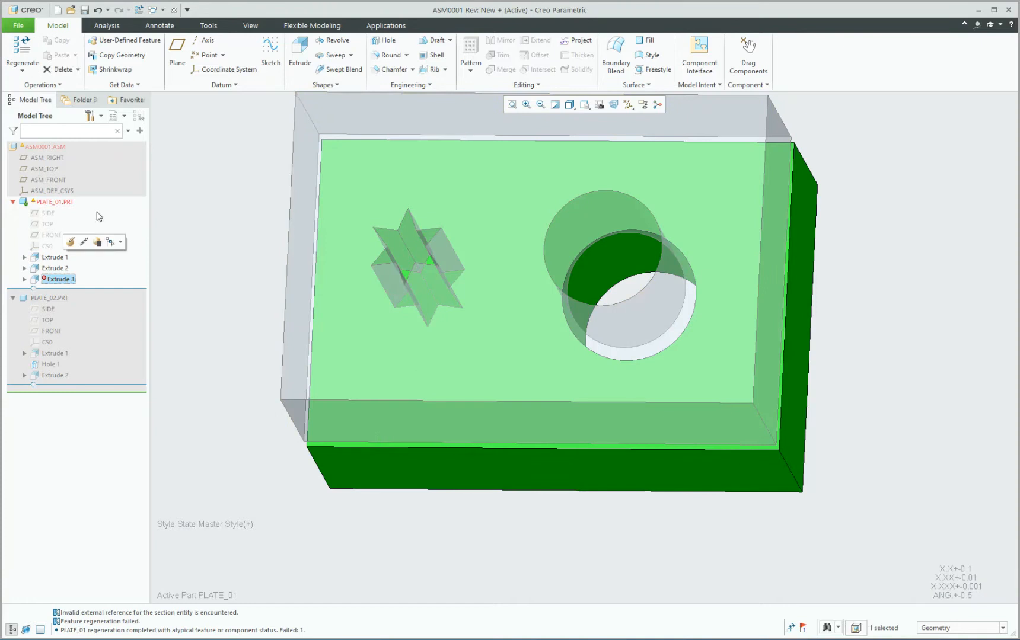
pyautogui.click(72, 241)
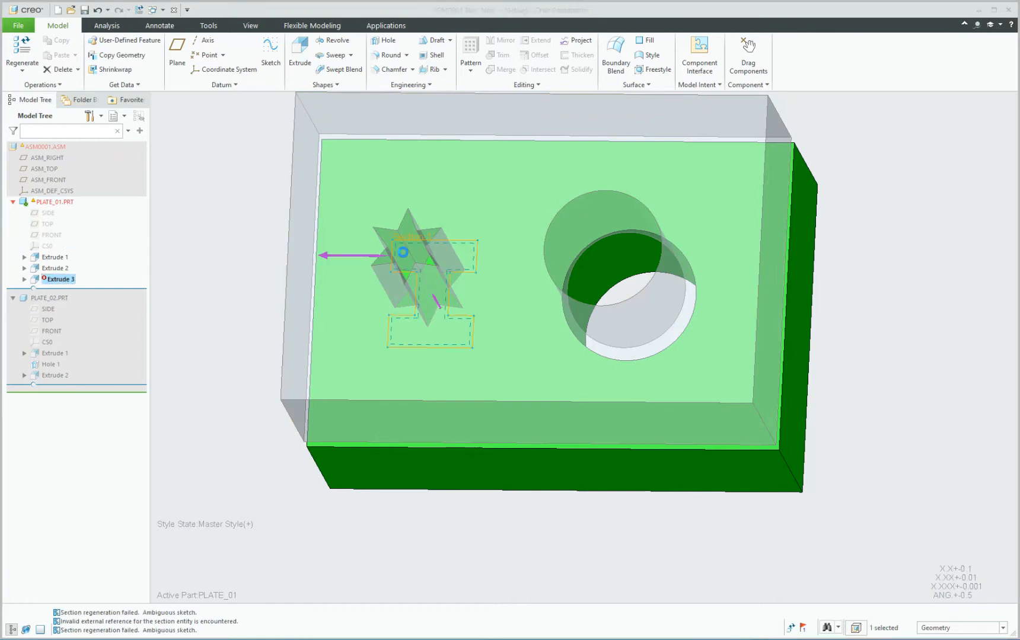
pyautogui.scroll(3, 452, 256)
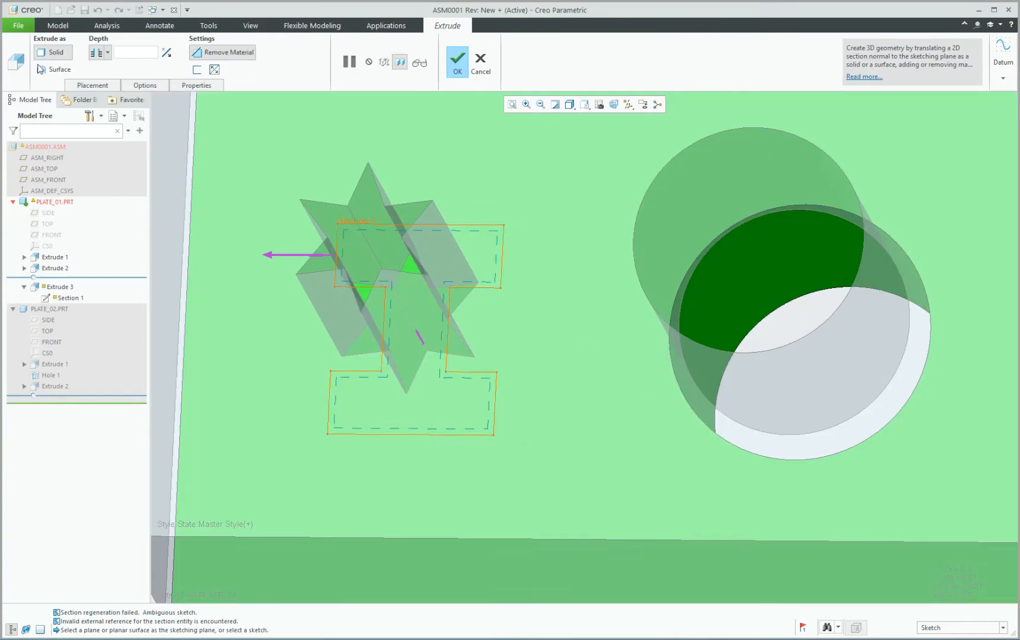
pyautogui.click(93, 85)
pyautogui.click(164, 129)
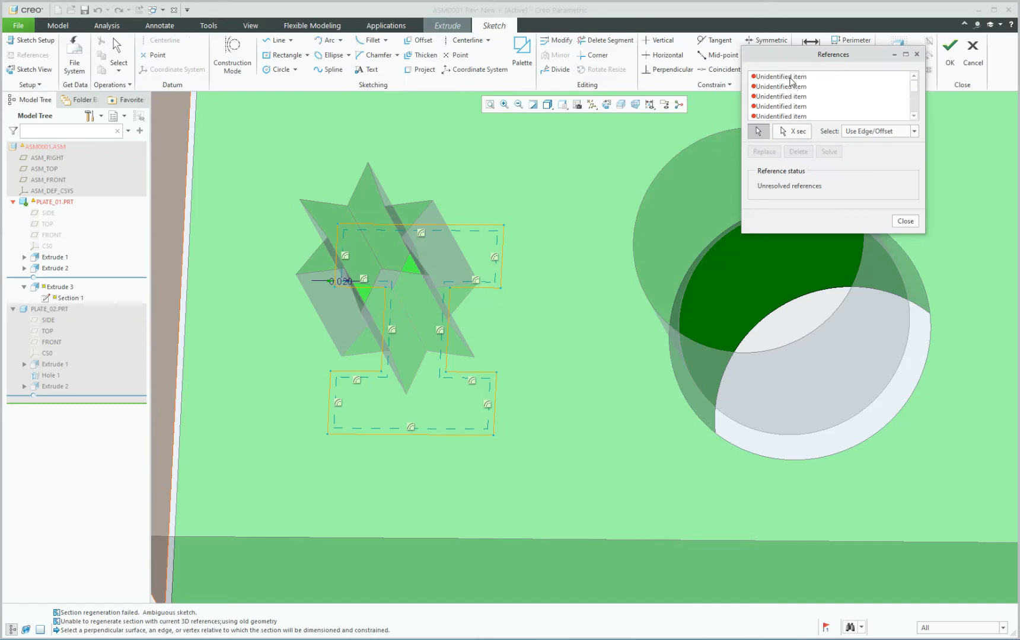
# Pick the circular hole edge as a reference and close the References dialog.
pyautogui.scroll(-1, 792, 93)
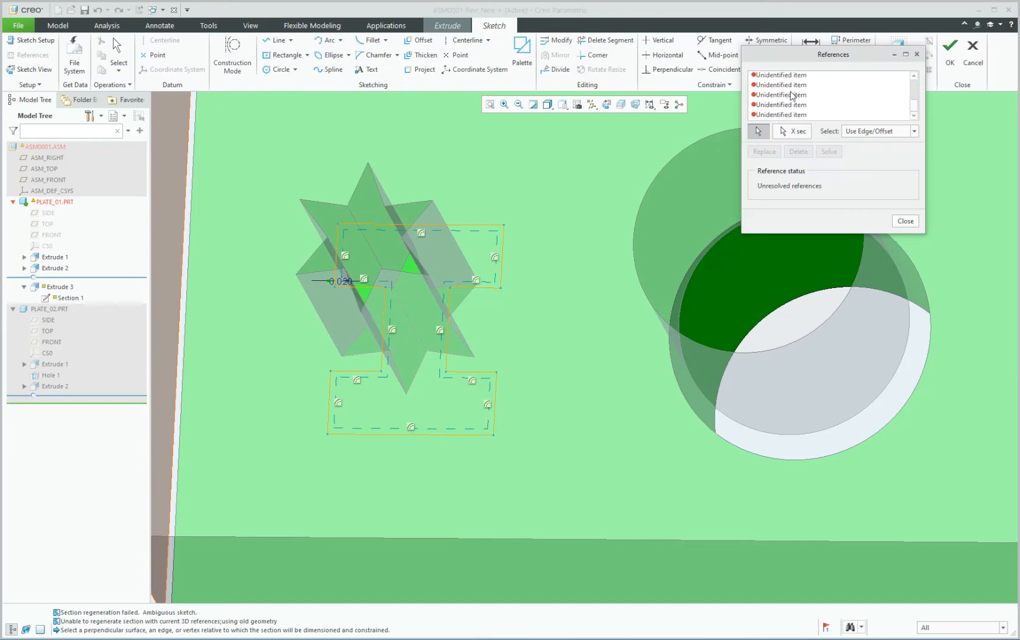
pyautogui.scroll(1, 788, 99)
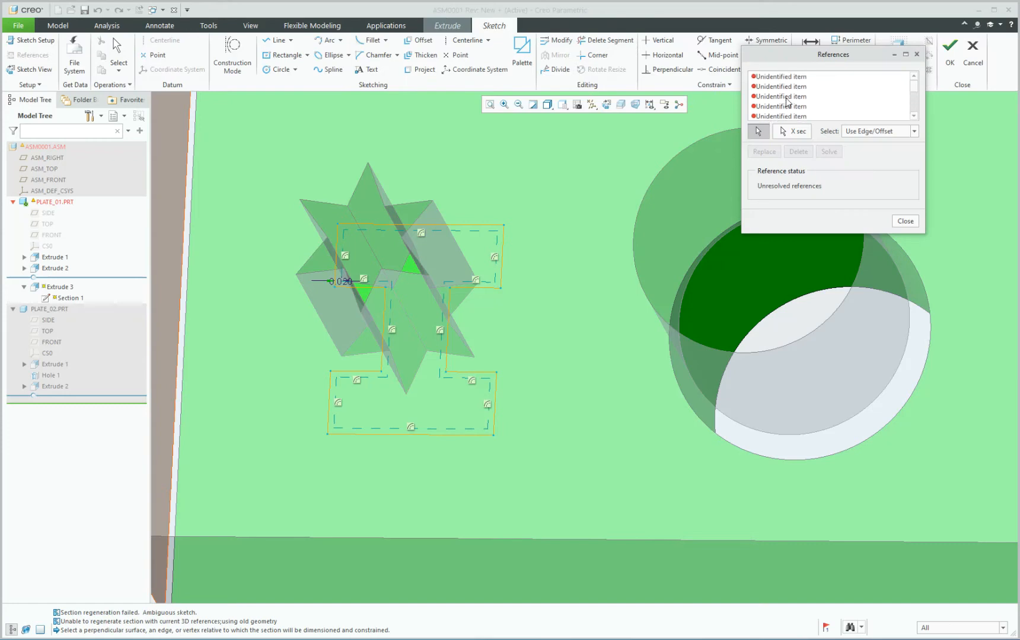
pyautogui.scroll(-1, 787, 102)
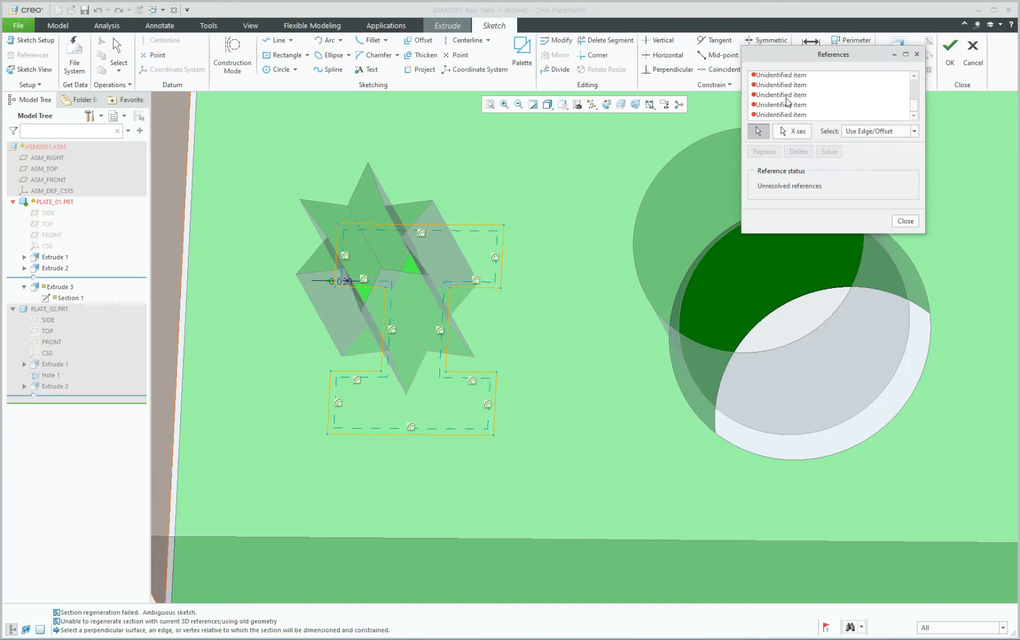
pyautogui.moveTo(480, 231); pyautogui.dragTo(486, 247, button='middle')
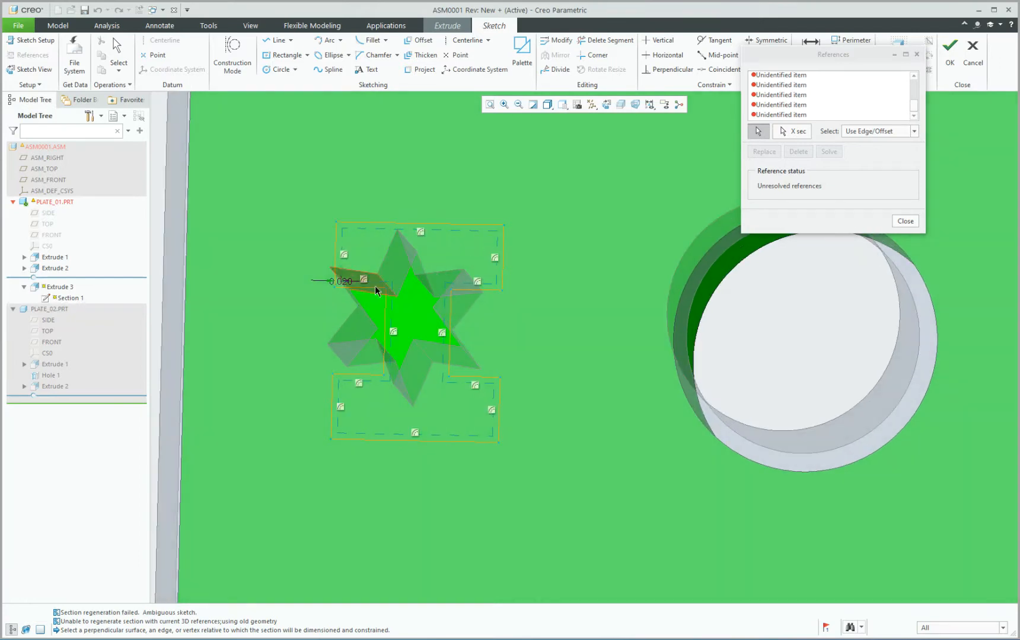
pyautogui.click(687, 286)
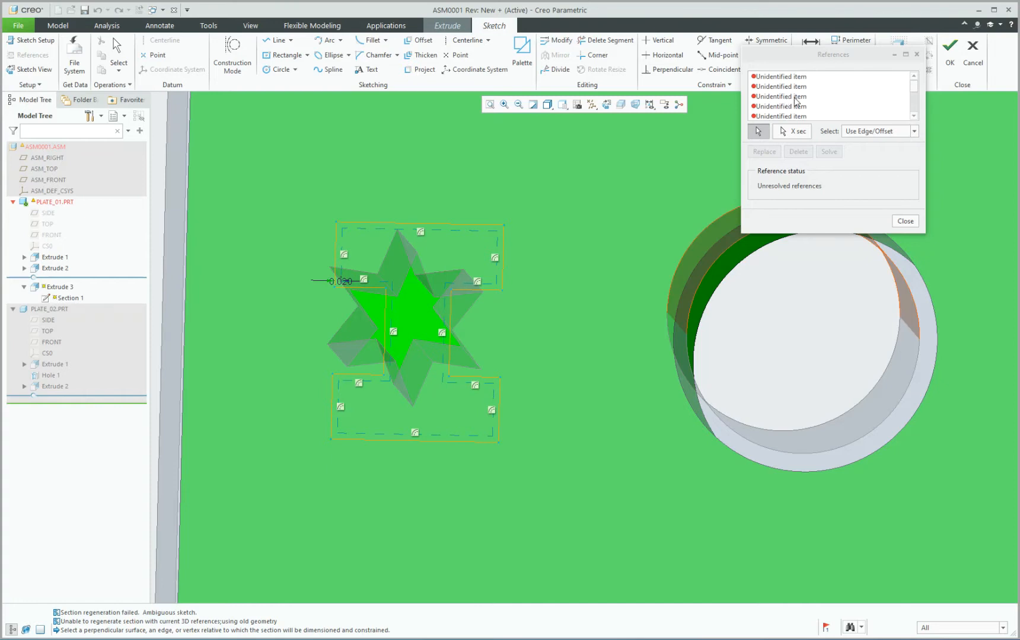
pyautogui.click(905, 219)
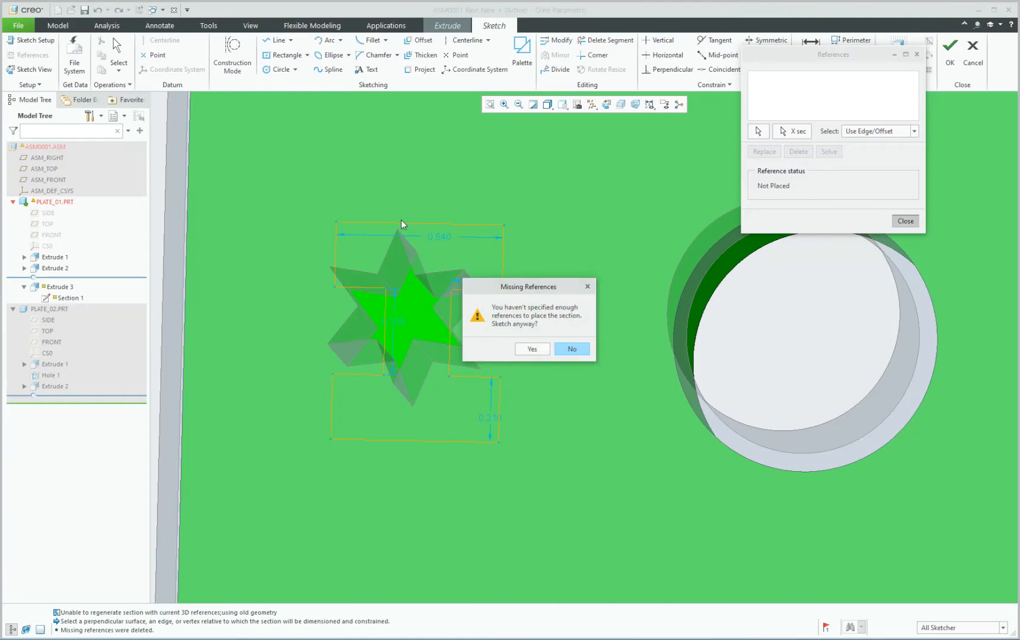
# Enter the Extrude 3 sketch despite missing references, inspect both plates, then quit Sketcher.
pyautogui.click(538, 353)
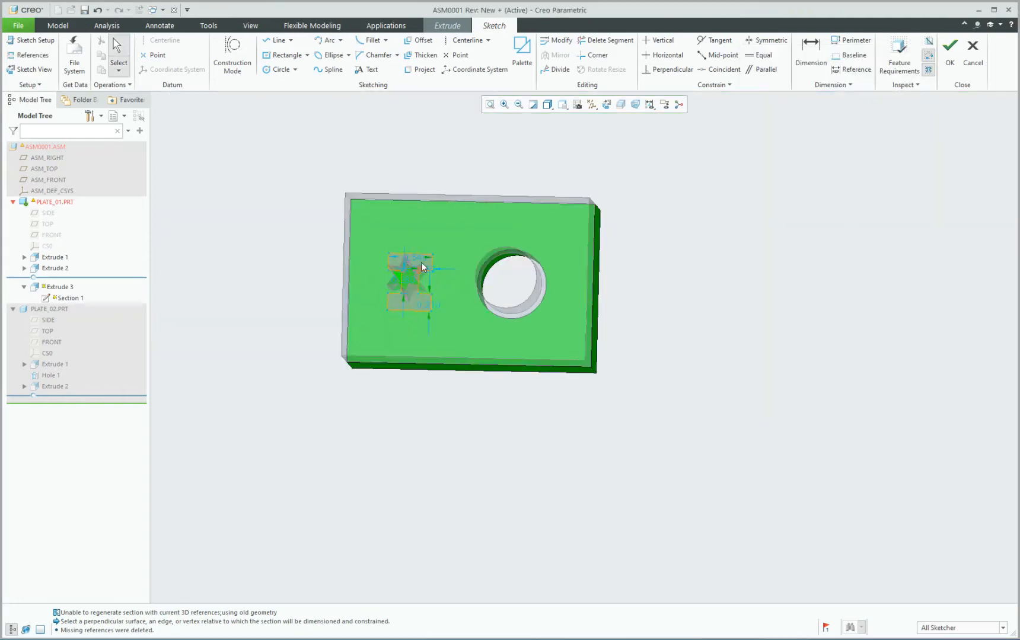
pyautogui.moveTo(422, 267); pyautogui.dragTo(408, 111, button='middle')
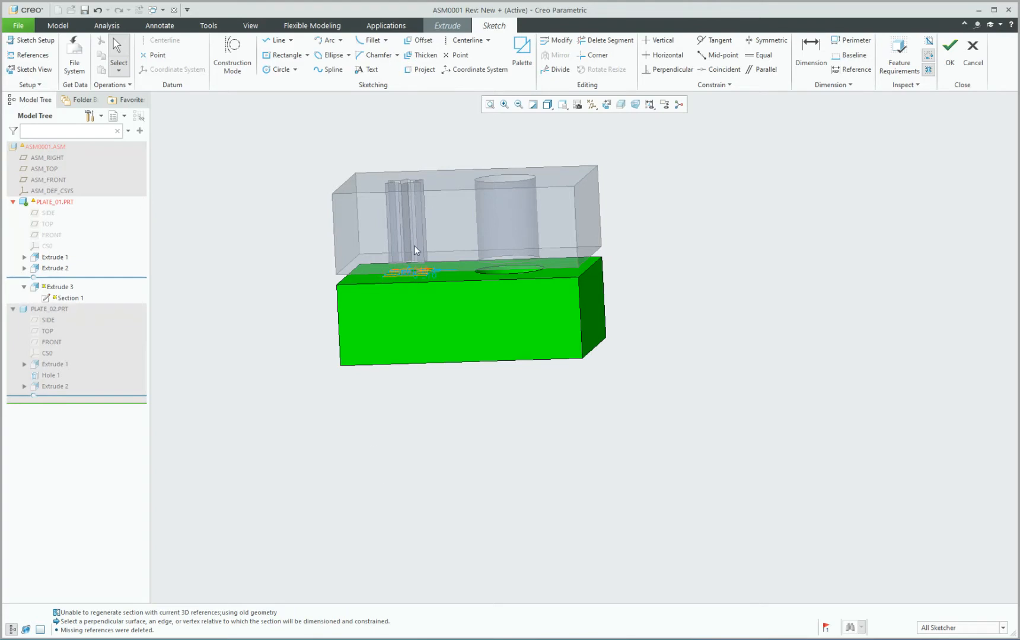
pyautogui.moveTo(433, 220); pyautogui.dragTo(433, 248, button='middle')
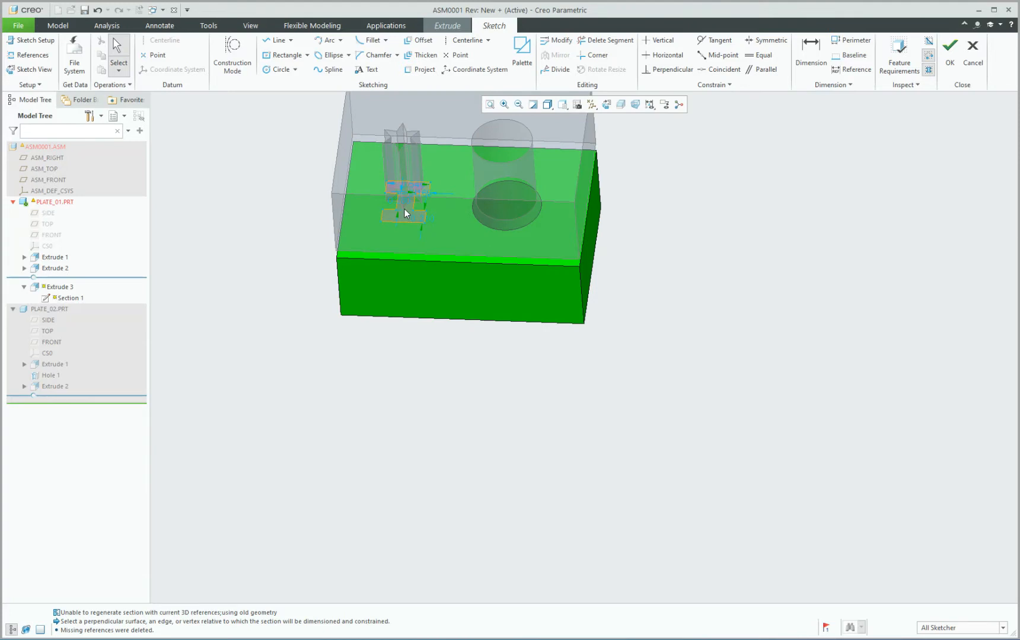
pyautogui.scroll(-5, 411, 194)
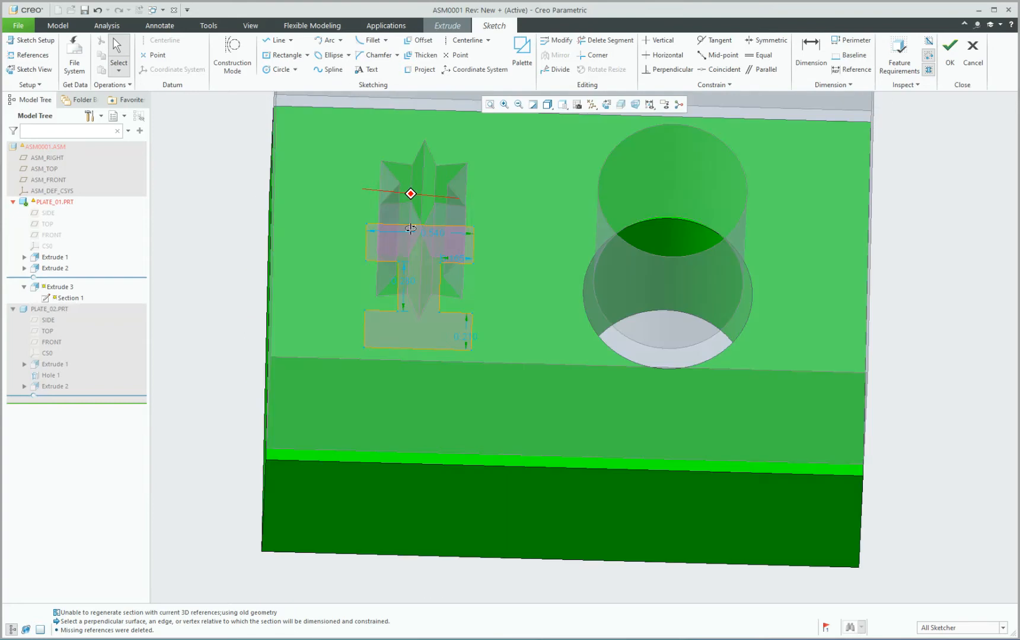
pyautogui.moveTo(411, 228); pyautogui.dragTo(408, 186, button='middle')
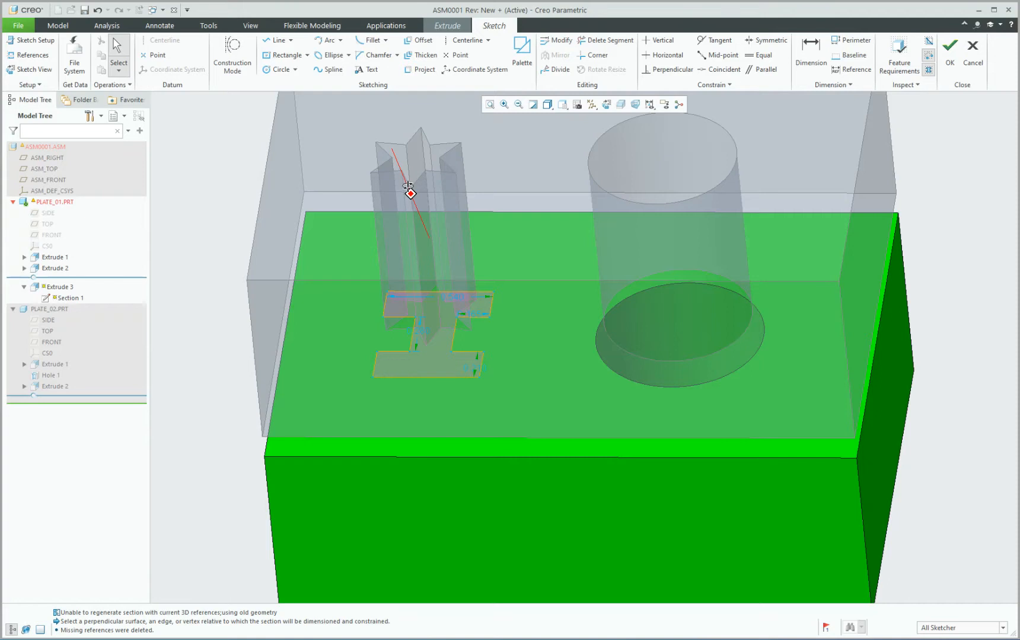
pyautogui.moveTo(410, 193); pyautogui.dragTo(409, 193, button='middle')
pyautogui.scroll(-3, 457, 308)
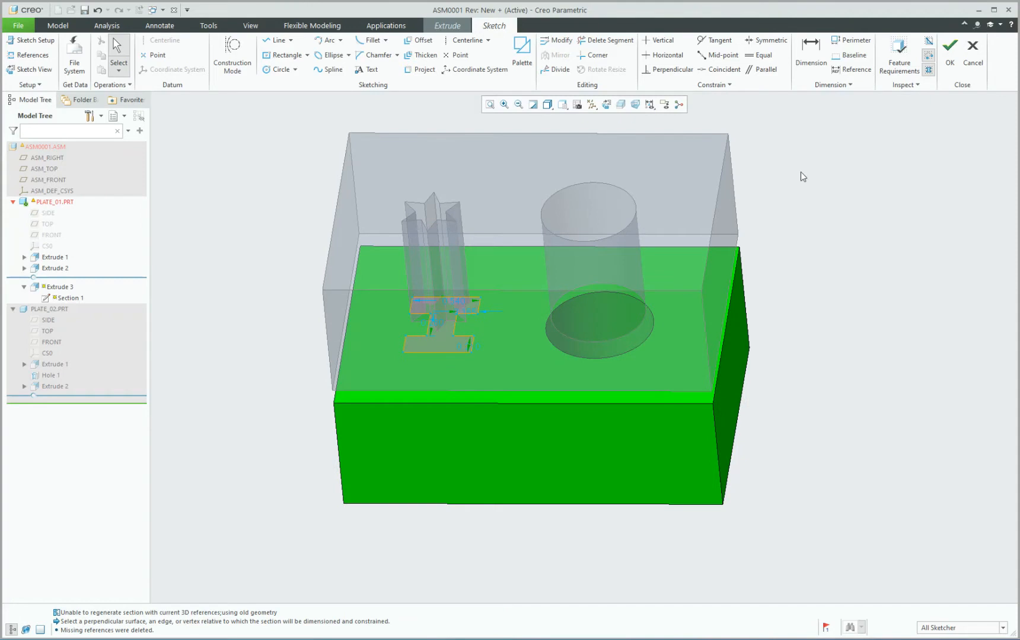
pyautogui.press('Escape')
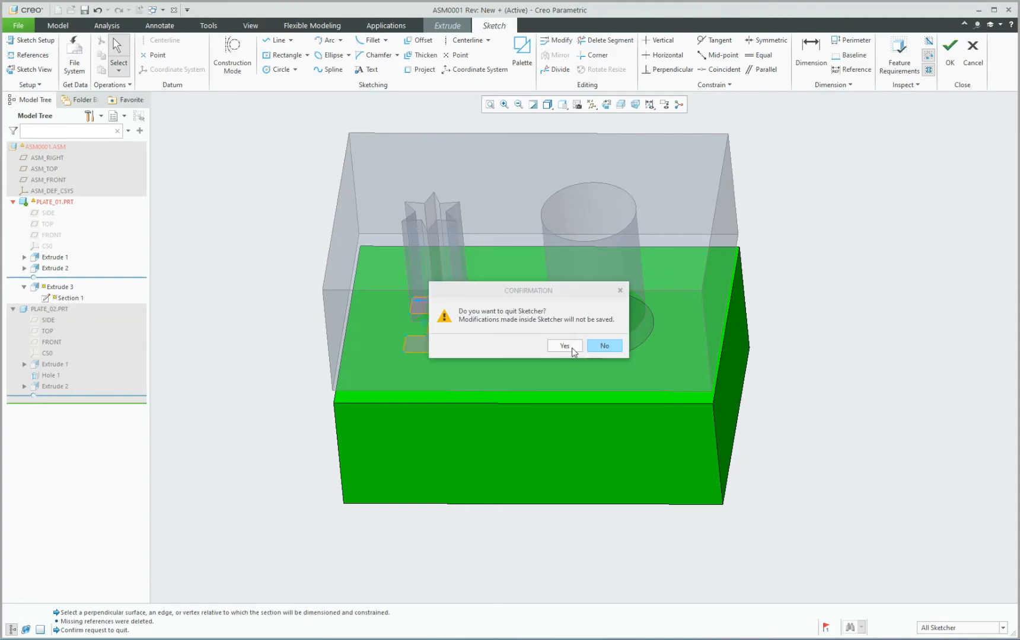
# Discard the sketch edits and open PLATE_02 in its own window.
pyautogui.click(569, 347)
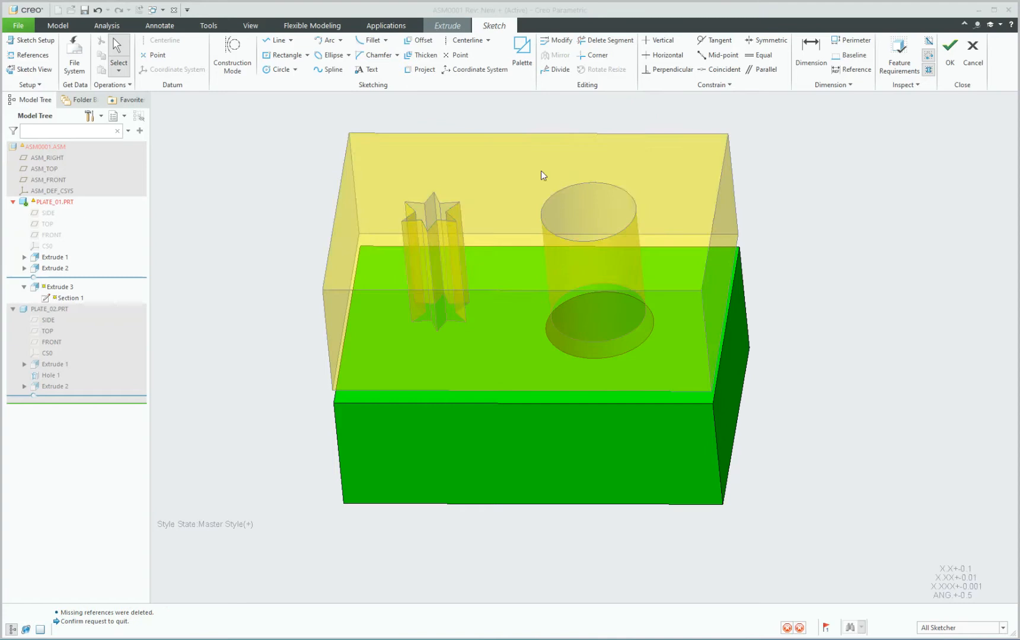
pyautogui.click(487, 168)
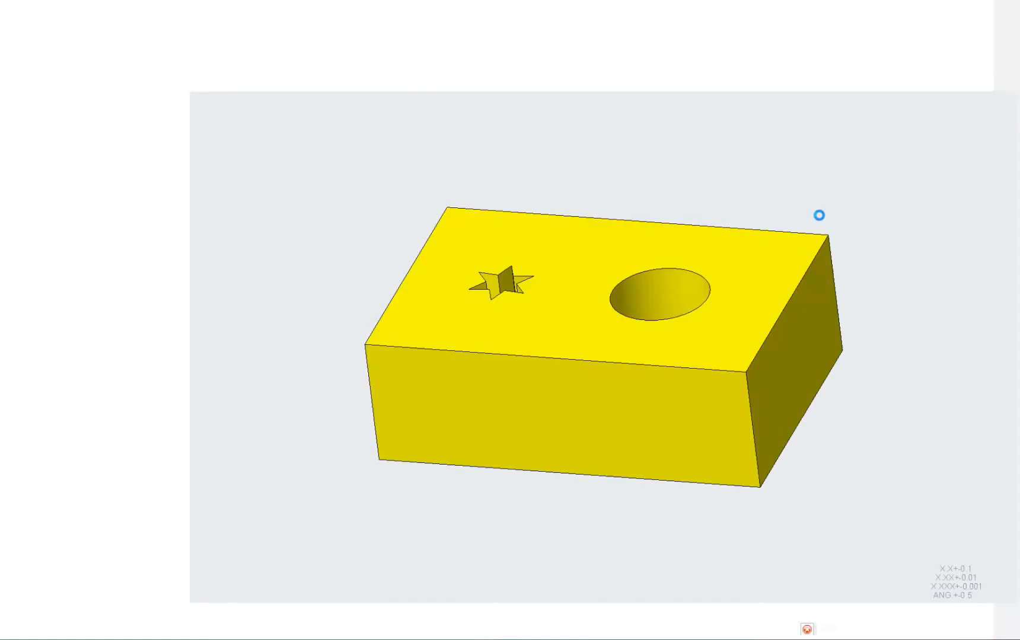
pyautogui.moveTo(403, 298); pyautogui.dragTo(458, 314, button='middle')
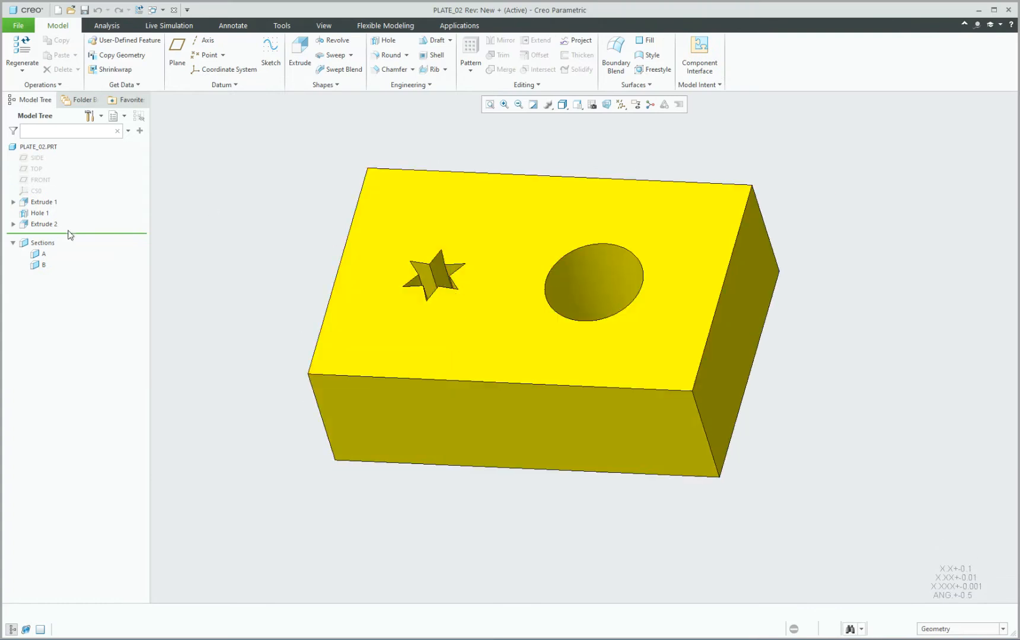
# Redefine Extrude 2 as a surface with side 2 blind at 0.594 above the plate.
pyautogui.click(39, 225)
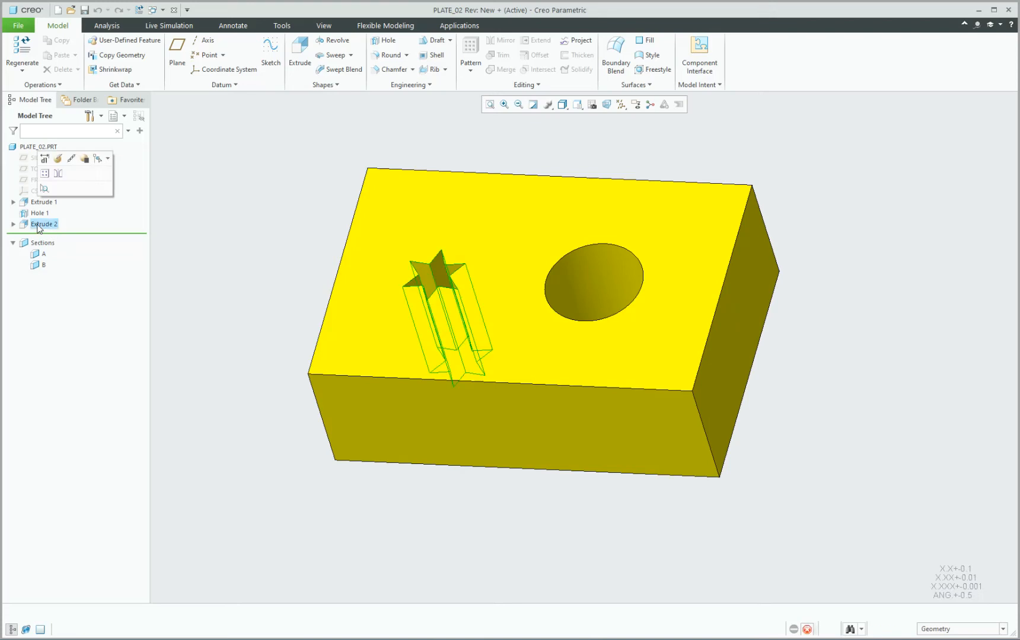
pyautogui.click(59, 159)
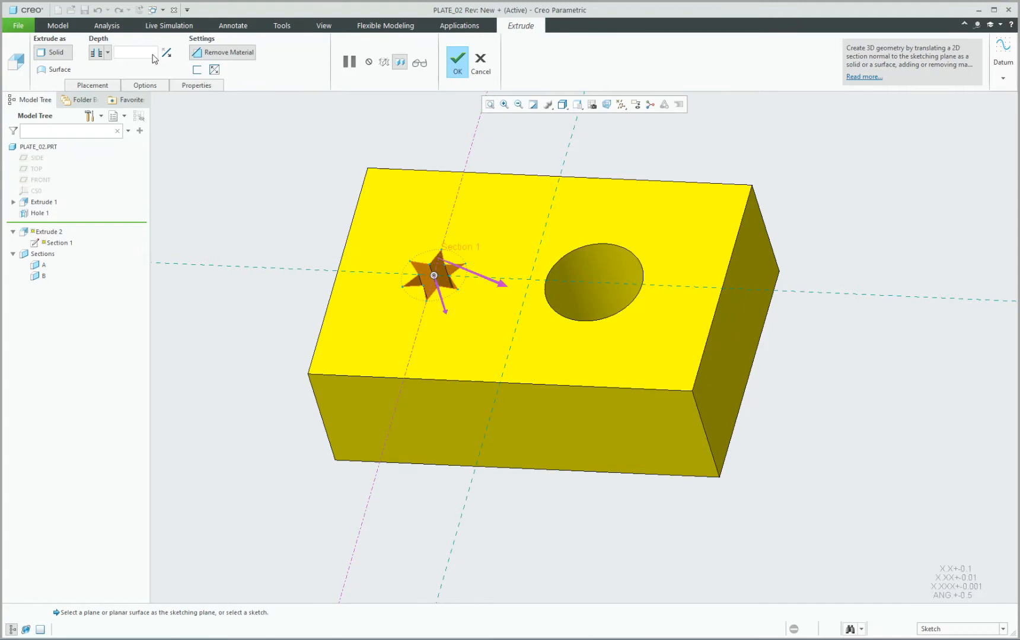
pyautogui.click(60, 70)
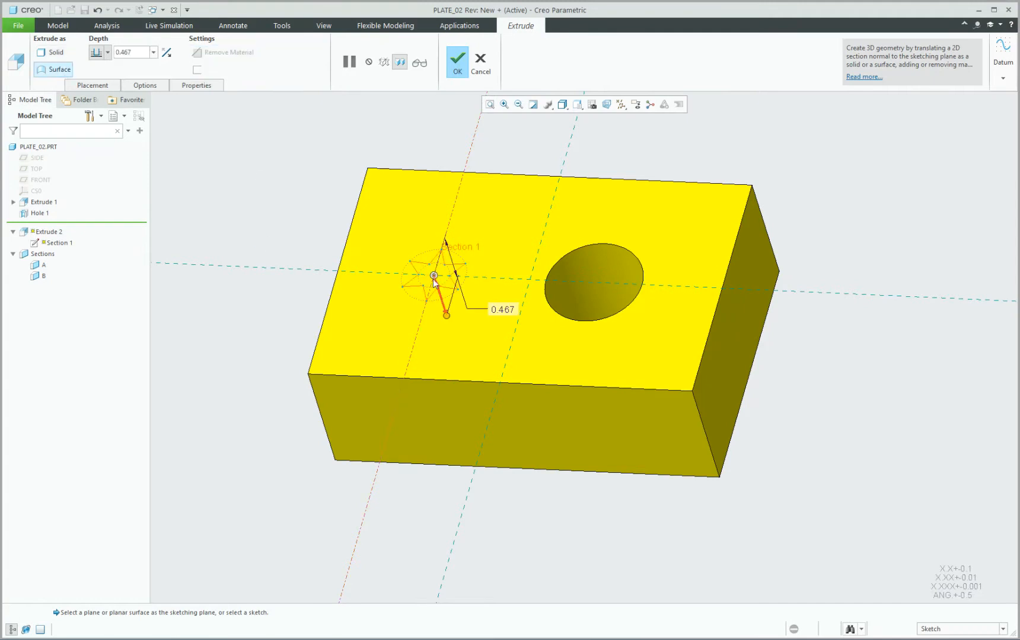
pyautogui.moveTo(377, 253); pyautogui.dragTo(385, 221, button='middle')
pyautogui.click(89, 85)
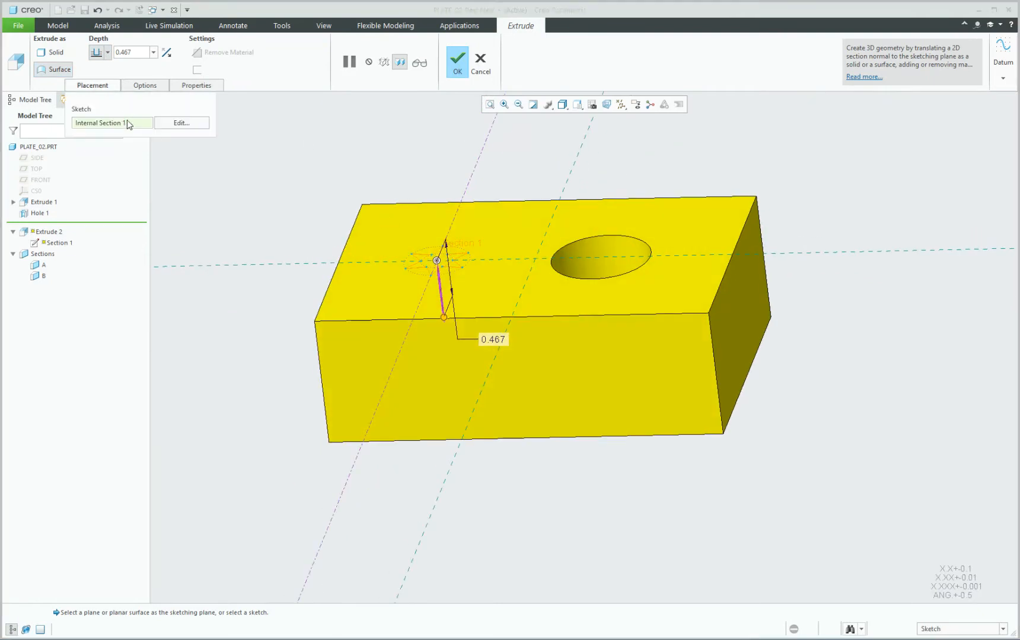
pyautogui.click(138, 86)
pyautogui.click(190, 147)
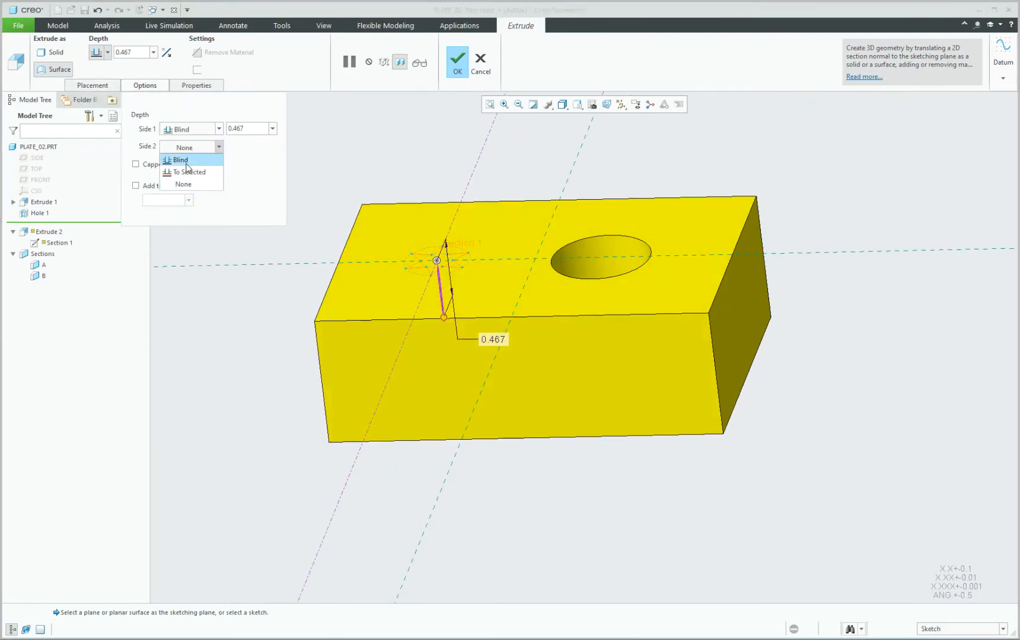
pyautogui.click(187, 158)
pyautogui.moveTo(430, 205); pyautogui.dragTo(428, 189)
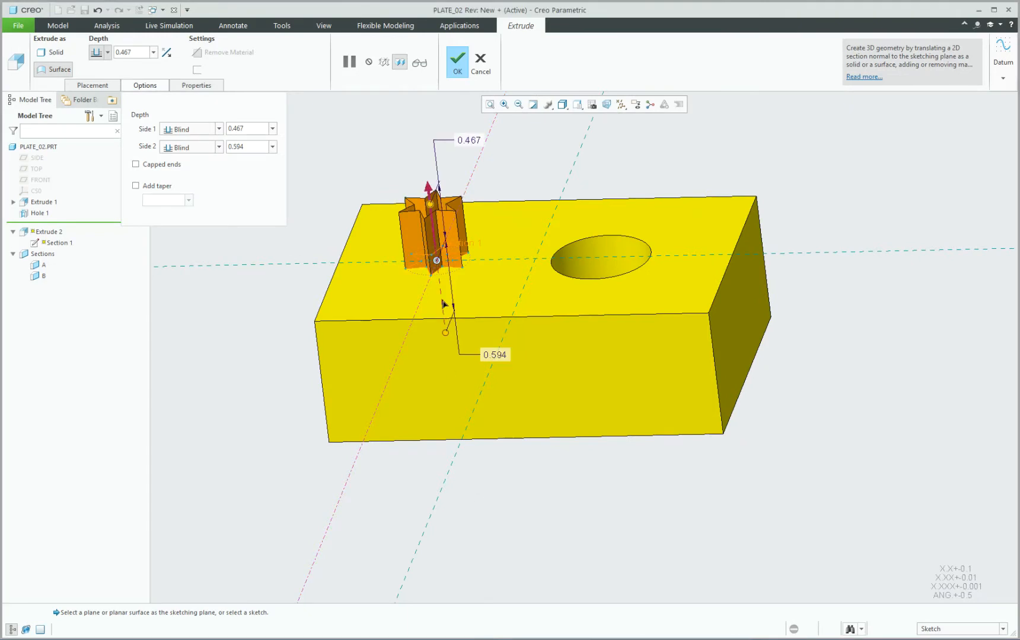
# Set the first side depth to 2 and flip it downward through the plate.
pyautogui.doubleClick(247, 129)
pyautogui.write('2')
pyautogui.press('Return')
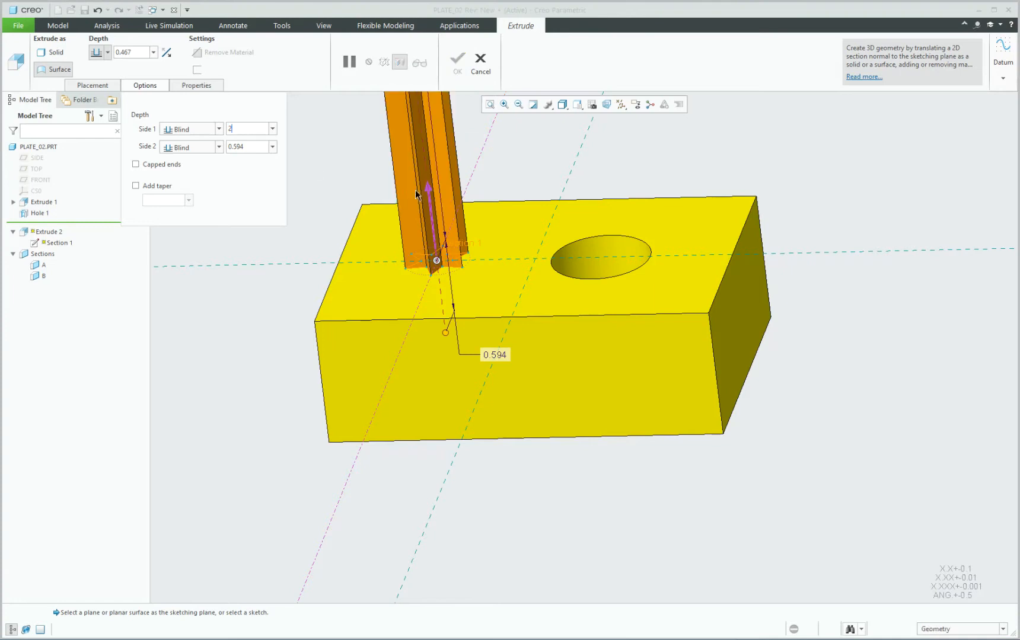
pyautogui.click(430, 208)
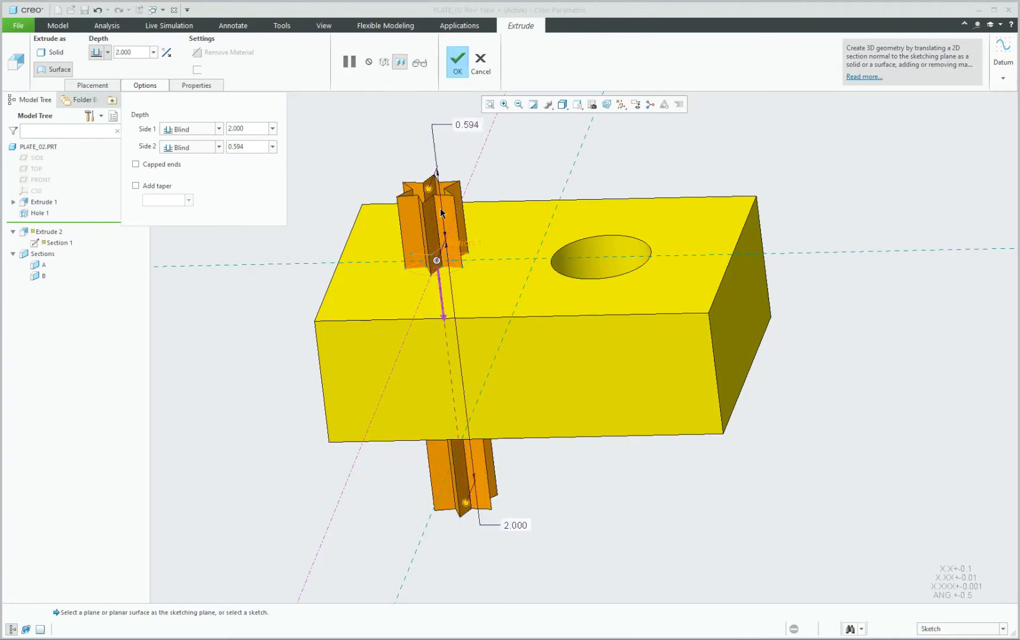
pyautogui.moveTo(421, 227)
pyautogui.mouseDown(button='middle')
pyautogui.moveTo(431, 185)
pyautogui.moveTo(415, 246)
pyautogui.mouseUp(button='middle')
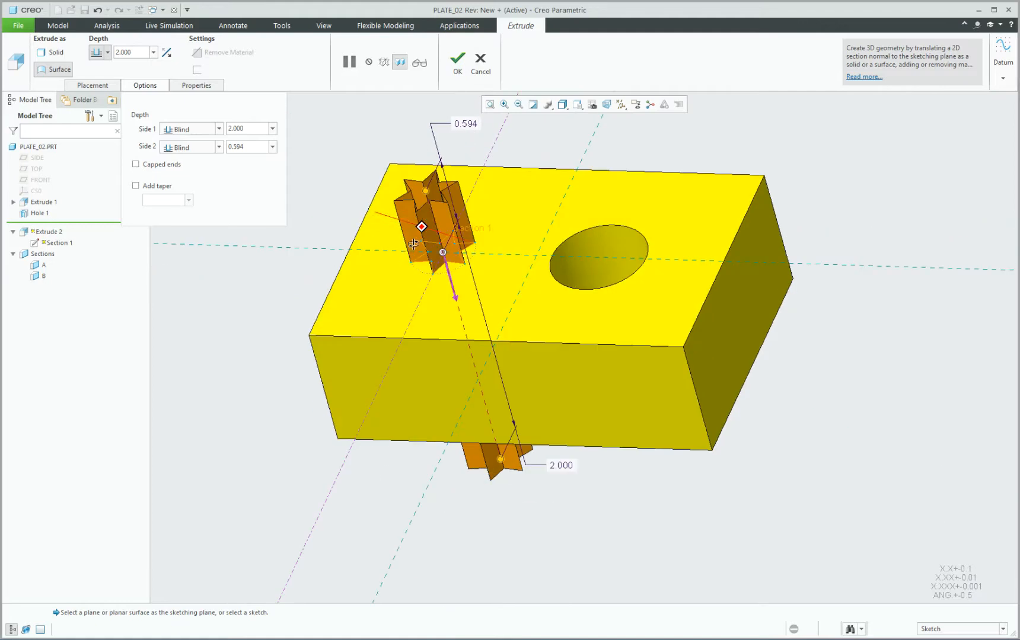
# Cap the star surface ends and lengthen the lower side to 4.781.
pyautogui.click(137, 165)
pyautogui.scroll(4, 394, 177)
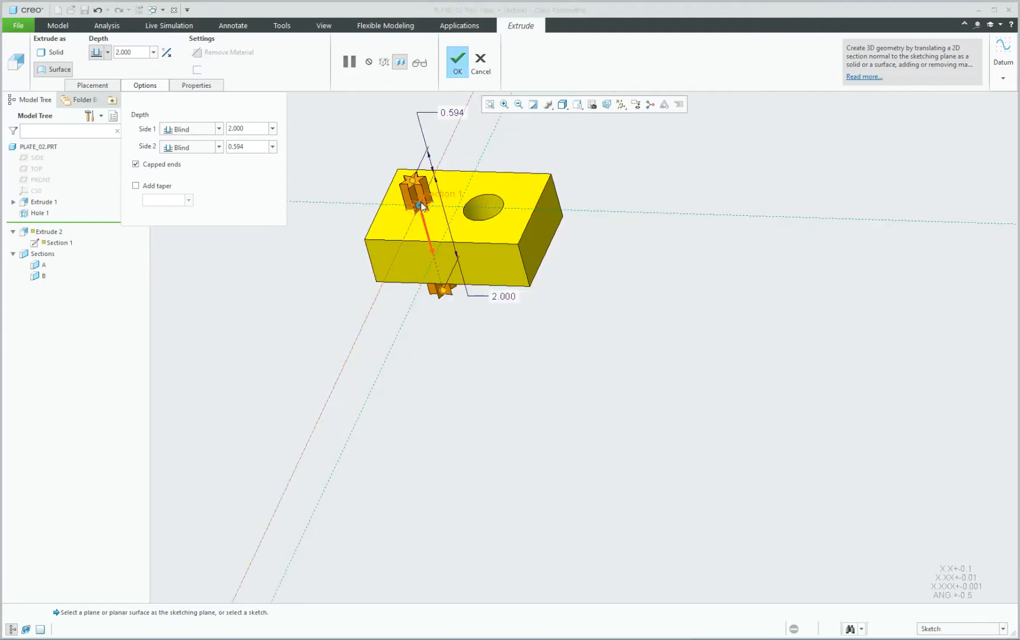
pyautogui.moveTo(419, 204); pyautogui.dragTo(436, 188, button='middle')
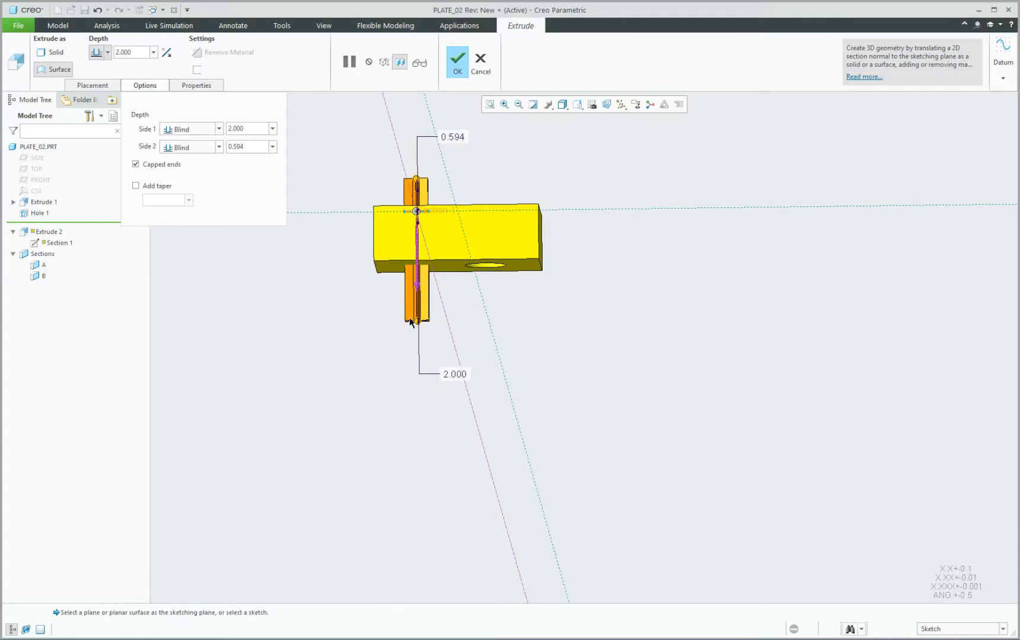
pyautogui.moveTo(416, 321); pyautogui.dragTo(416, 473)
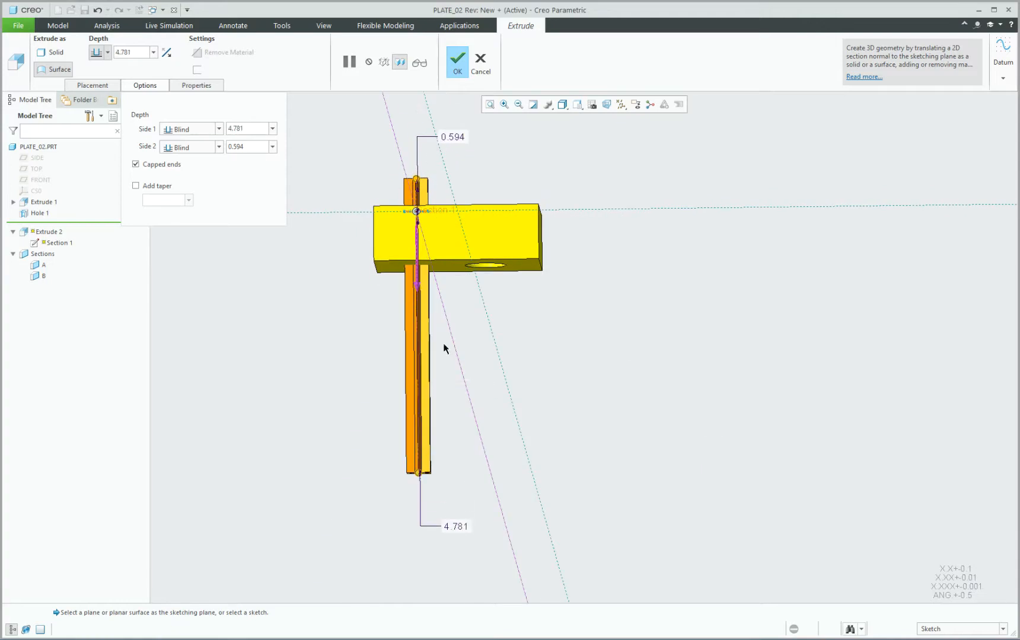
pyautogui.moveTo(458, 323); pyautogui.dragTo(452, 398, button='middle')
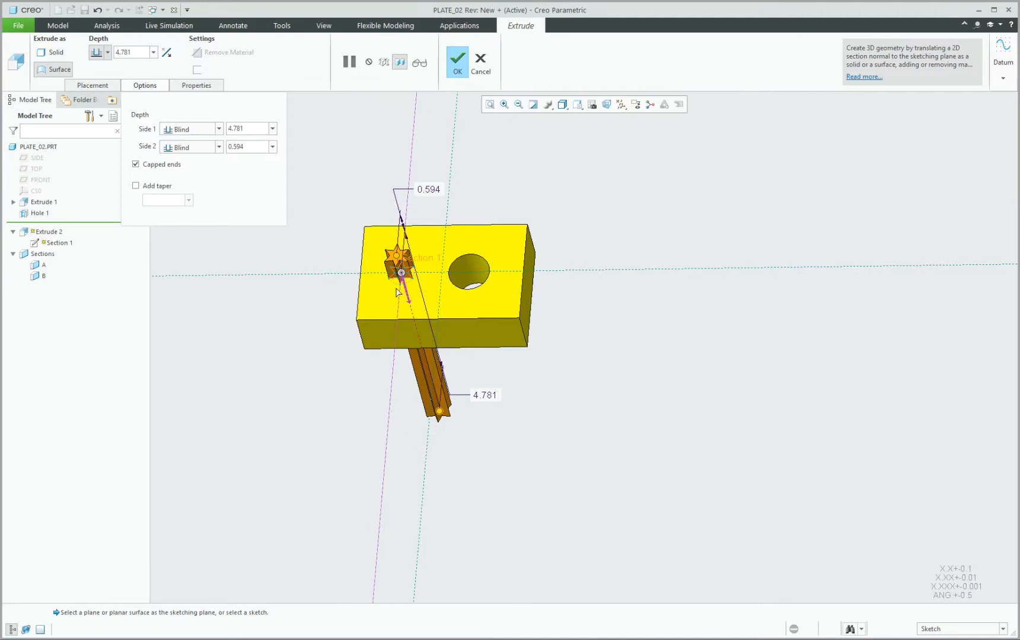
pyautogui.scroll(-5, 396, 250)
pyautogui.scroll(4, 422, 270)
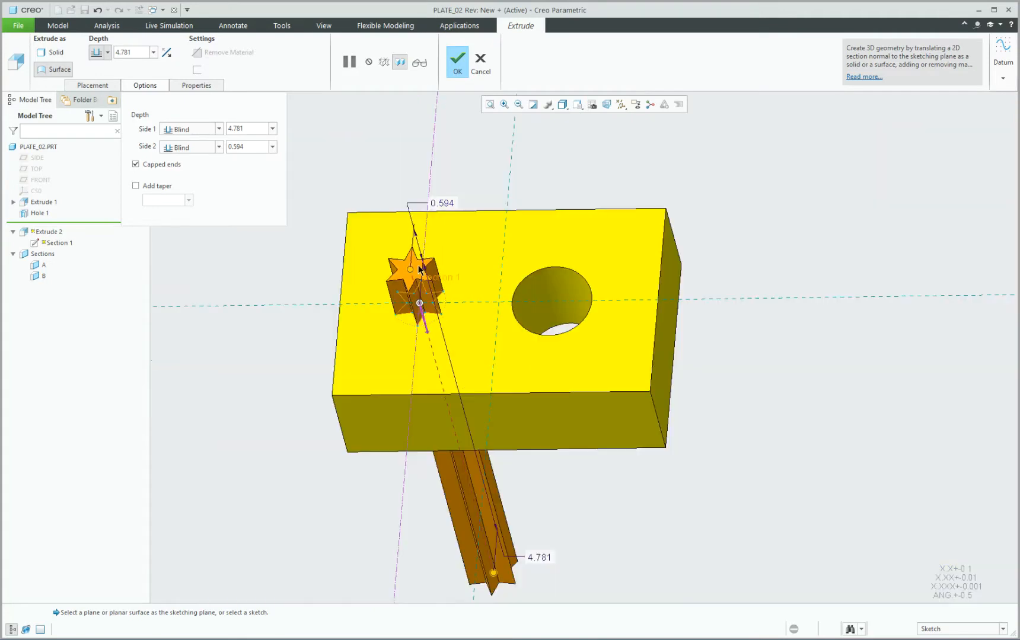
pyautogui.moveTo(460, 274)
pyautogui.mouseDown(button='middle')
pyautogui.moveTo(460, 178)
pyautogui.moveTo(454, 261)
pyautogui.moveTo(392, 200)
pyautogui.mouseUp(button='middle')
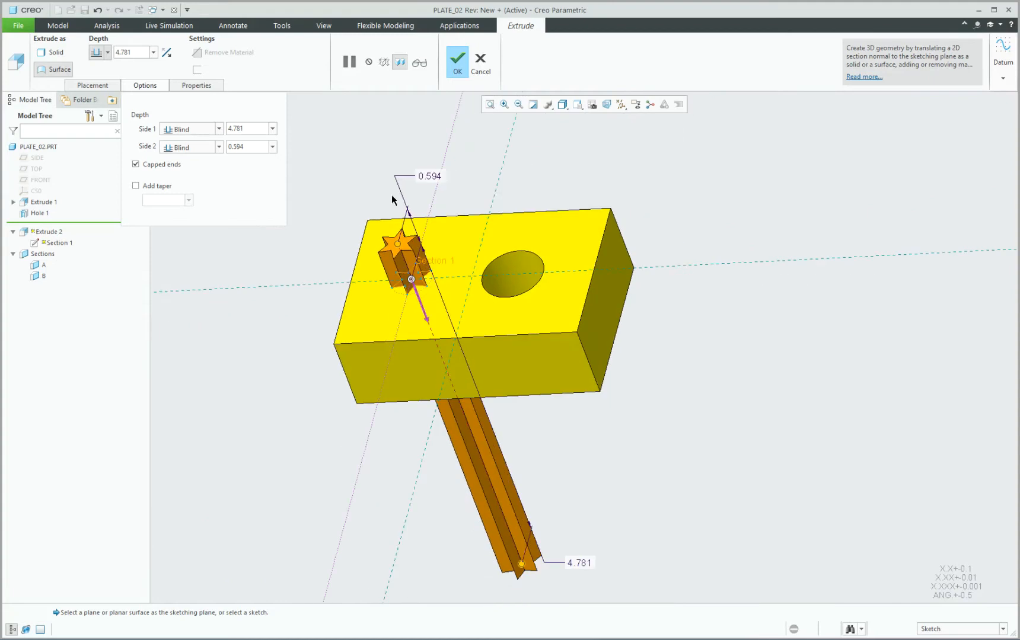
# Complete the star surface, set the selection filter to Quilt, and pick the Extrude 2 quilt.
pyautogui.click(457, 60)
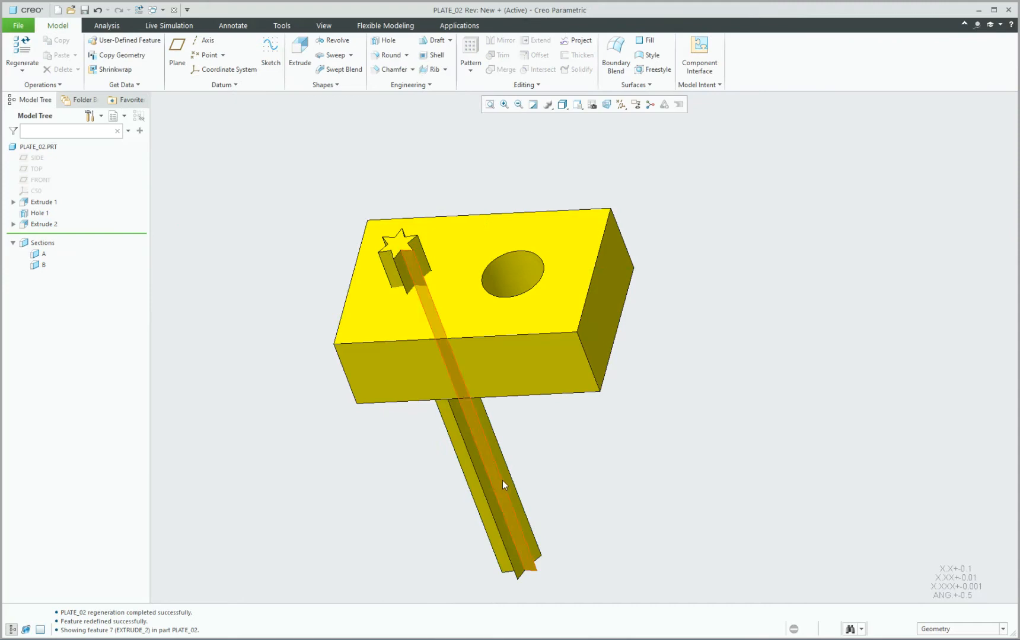
pyautogui.moveTo(693, 333)
pyautogui.mouseDown(button='middle')
pyautogui.moveTo(706, 341)
pyautogui.moveTo(702, 330)
pyautogui.mouseUp(button='middle')
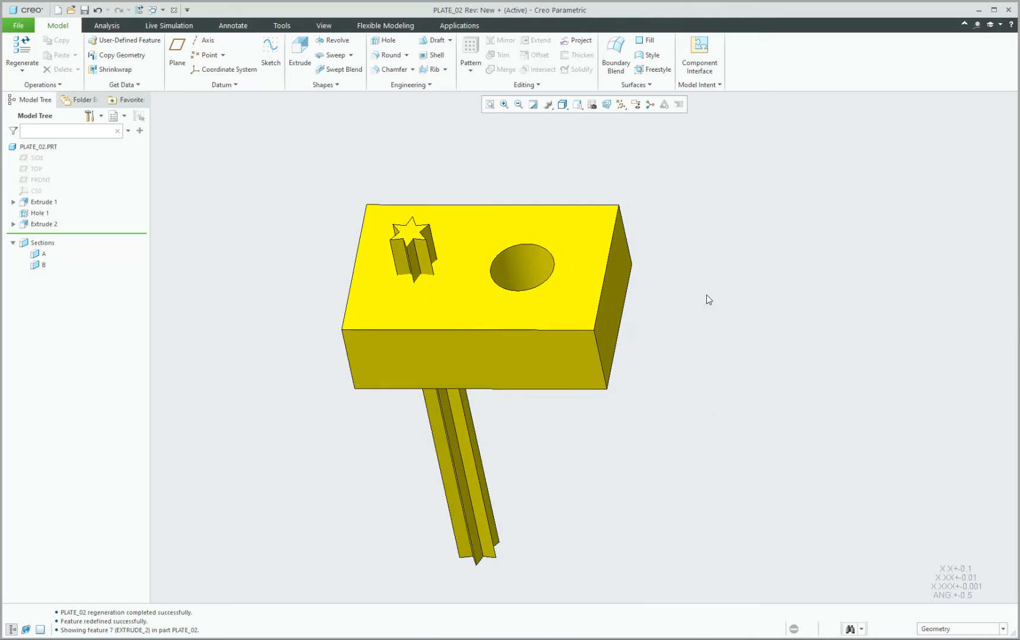
pyautogui.click(928, 630)
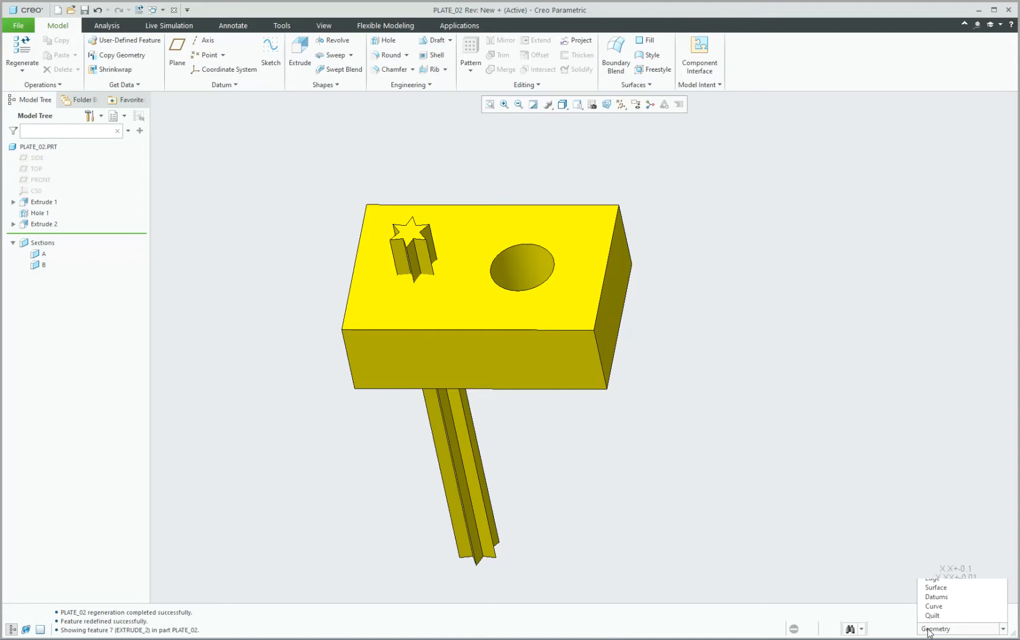
pyautogui.click(941, 582)
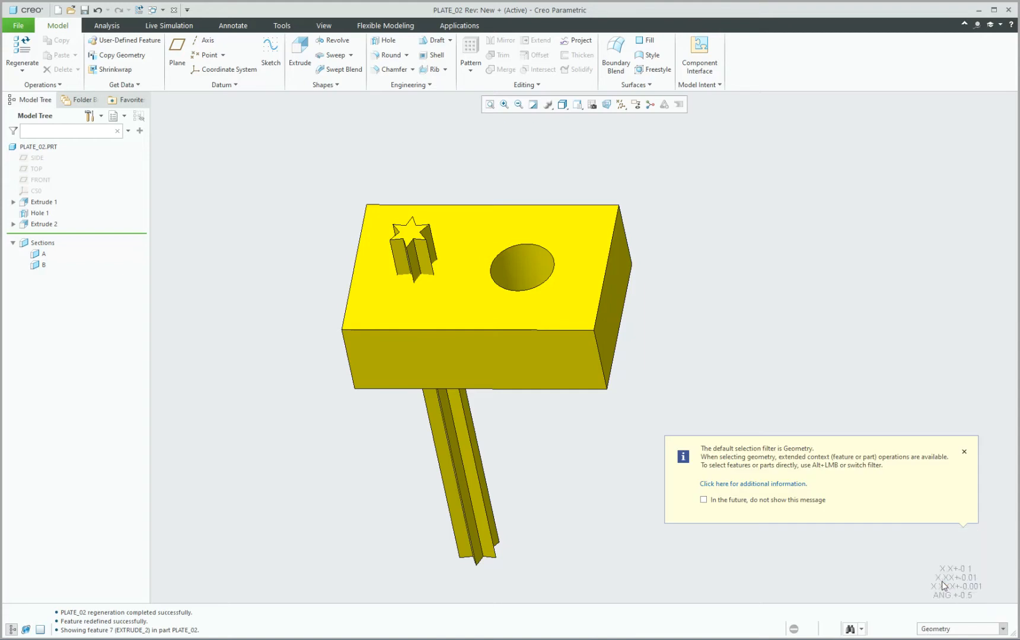
pyautogui.click(964, 452)
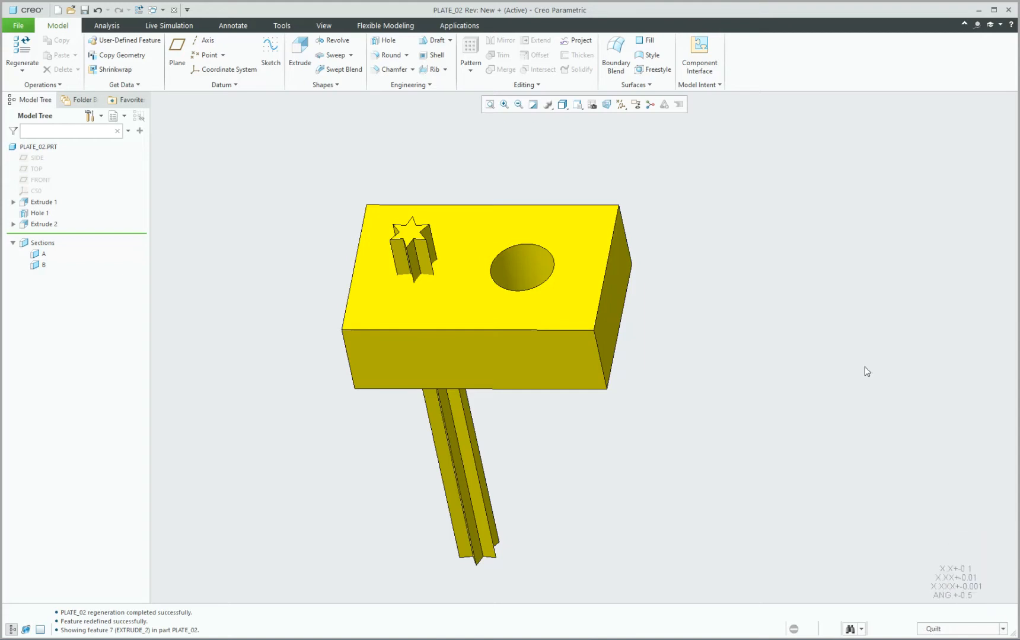
pyautogui.click(468, 474)
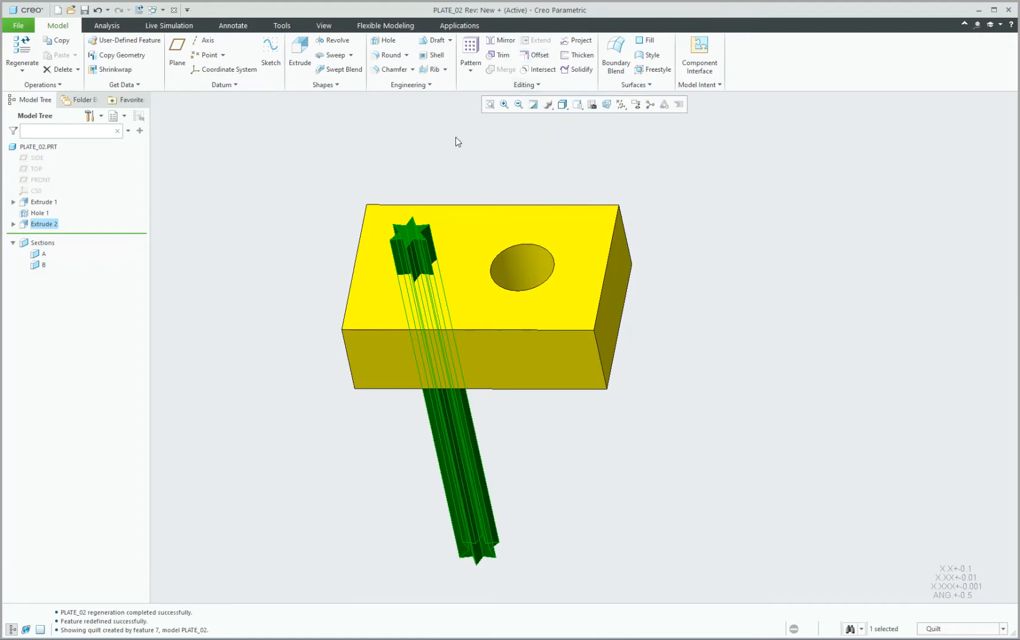
# Select Extrude 2 in the Model Tree and reopen its definition for editing.
pyautogui.click(430, 174)
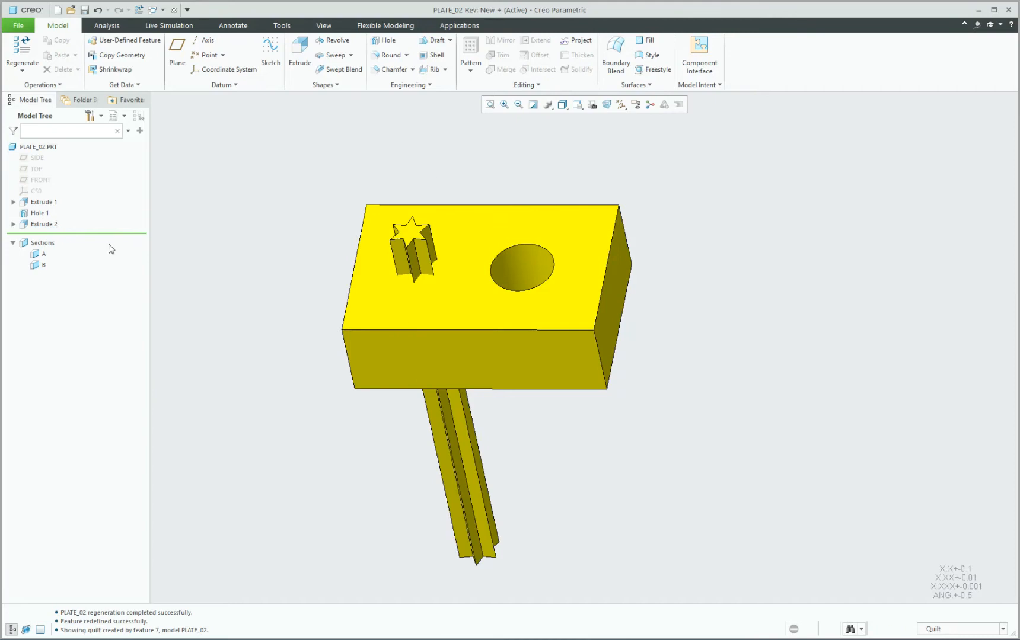
pyautogui.click(50, 226)
pyautogui.click(63, 160)
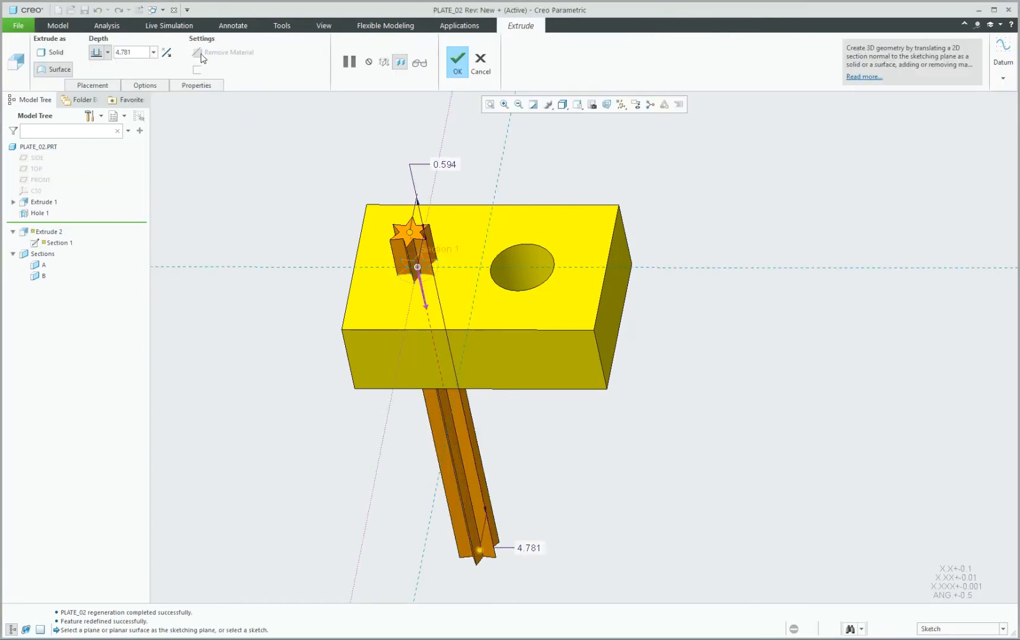
# Toggle the Capped ends option for Extrude 2, regenerate it, and reselect the star quilt.
pyautogui.click(107, 83)
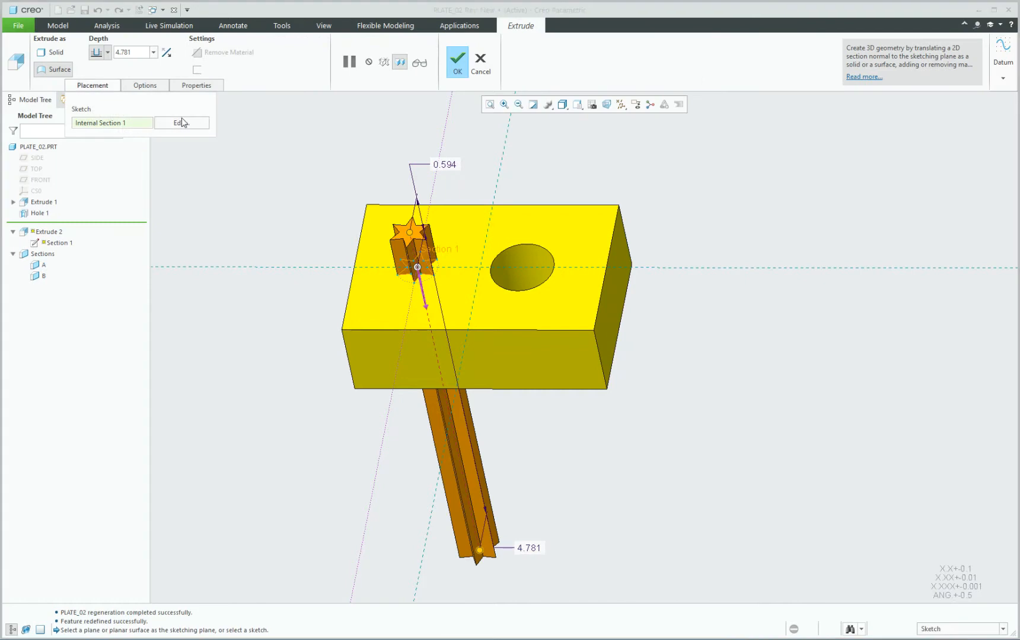
pyautogui.click(146, 86)
pyautogui.click(136, 165)
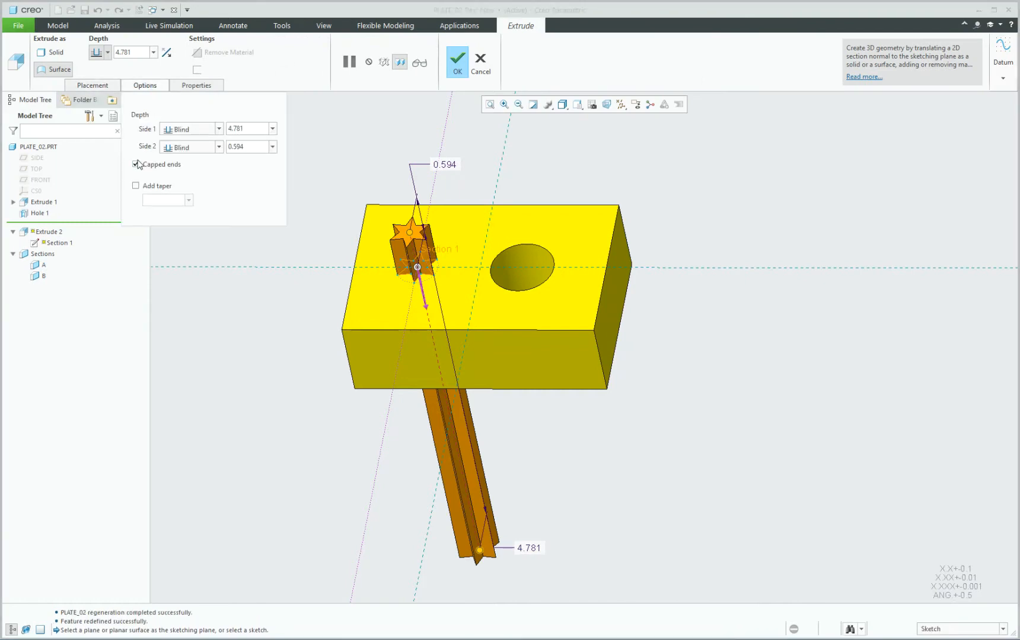
pyautogui.click(136, 164)
pyautogui.click(611, 152)
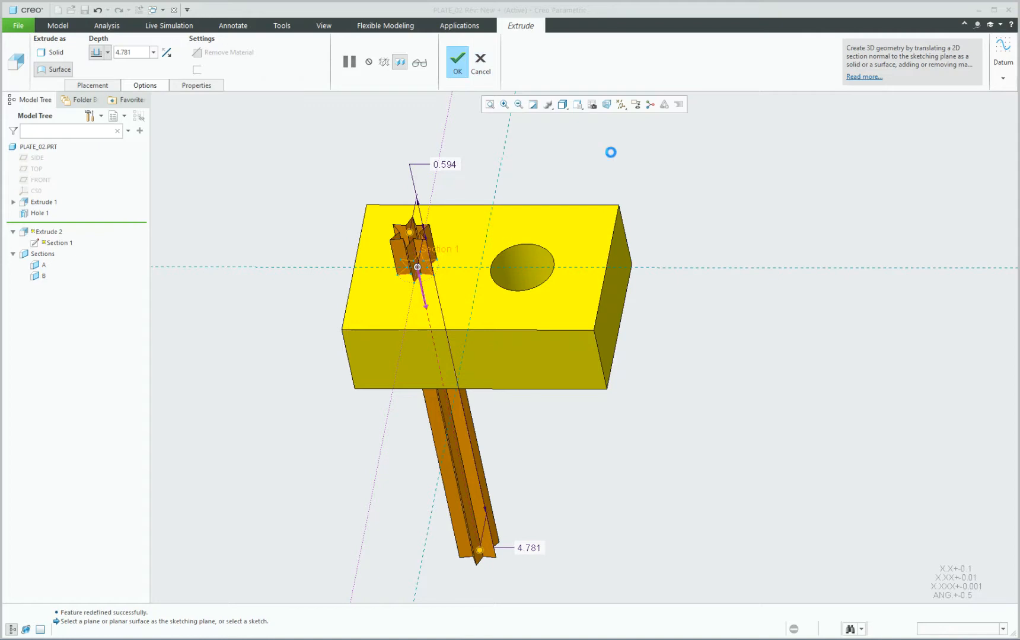
pyautogui.scroll(2, 468, 219)
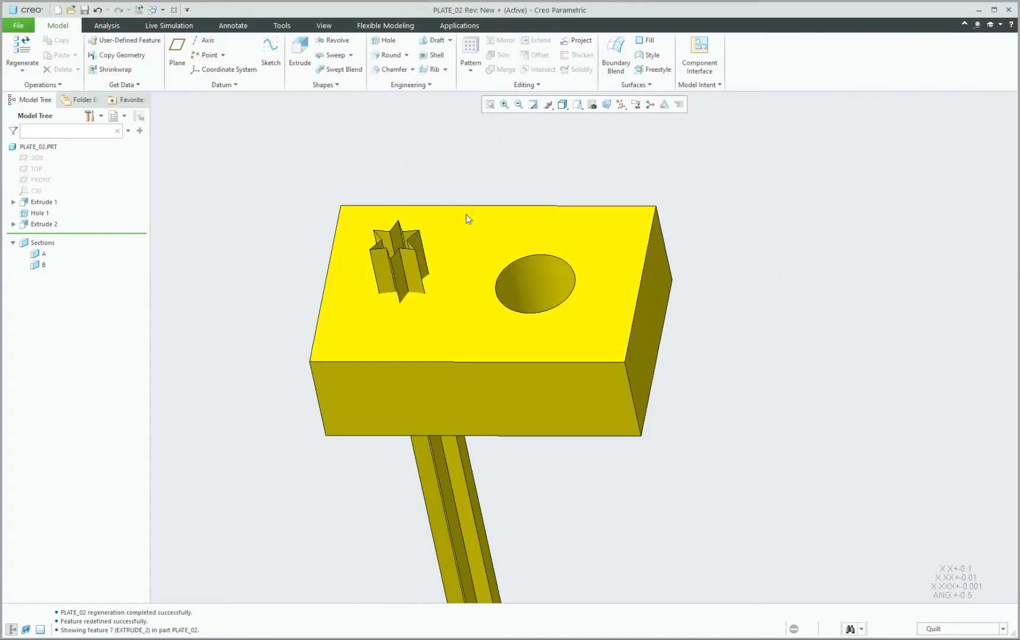
pyautogui.click(404, 271)
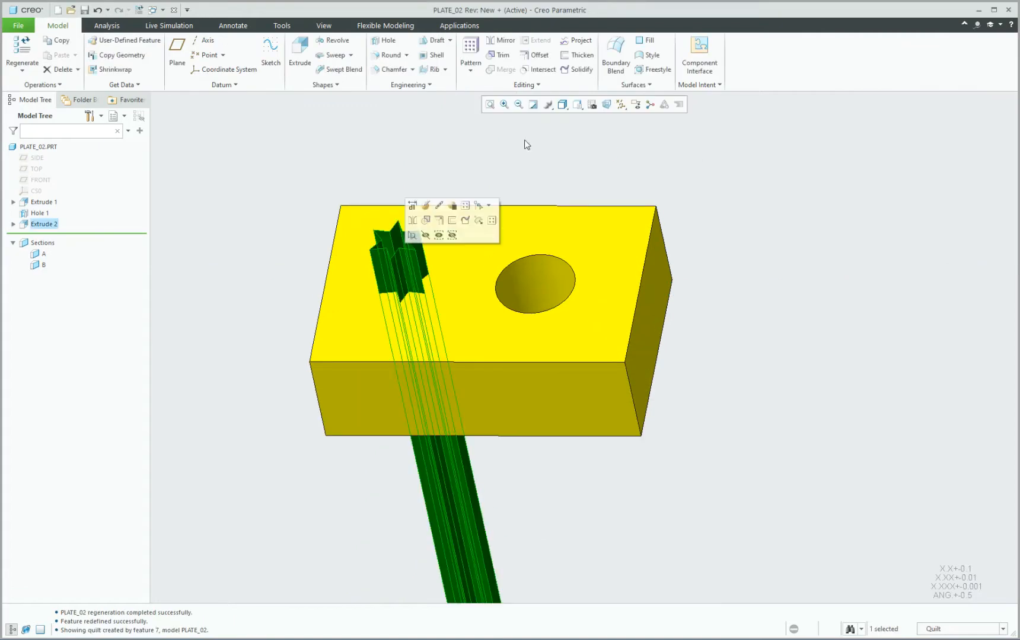
# Offset the star quilt by 0.02 and accept the first offset surface.
pyautogui.click(536, 55)
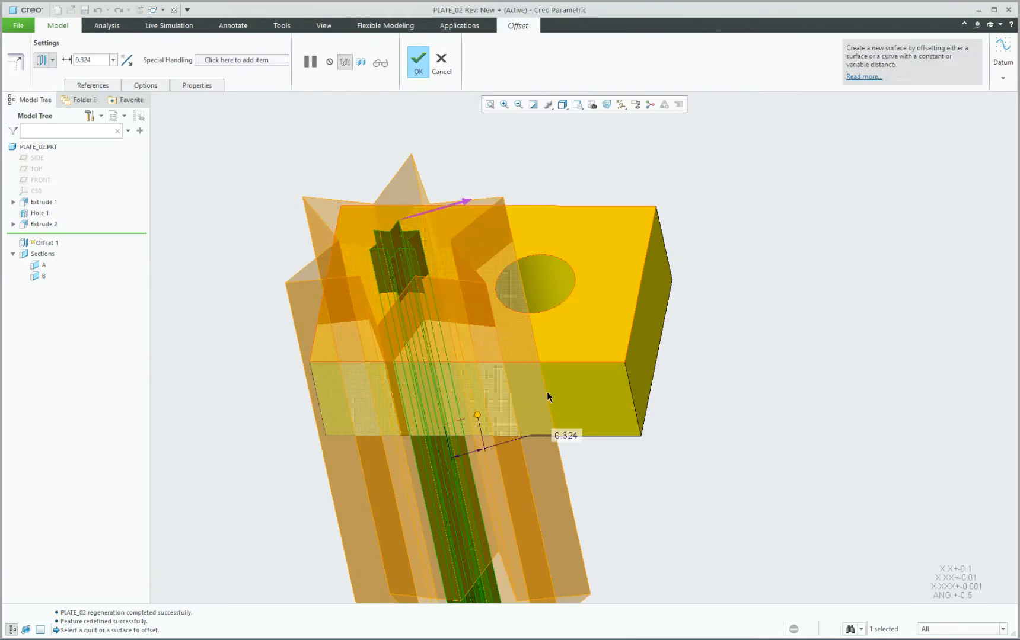
pyautogui.doubleClick(566, 436)
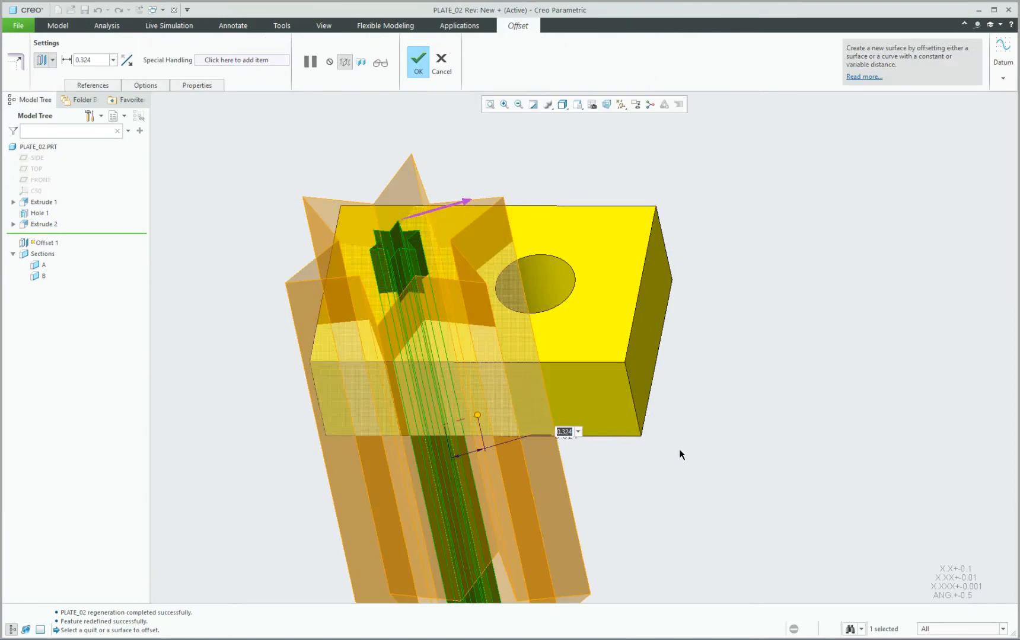
pyautogui.write('0.02')
pyautogui.press('Return')
pyautogui.scroll(2, 444, 234)
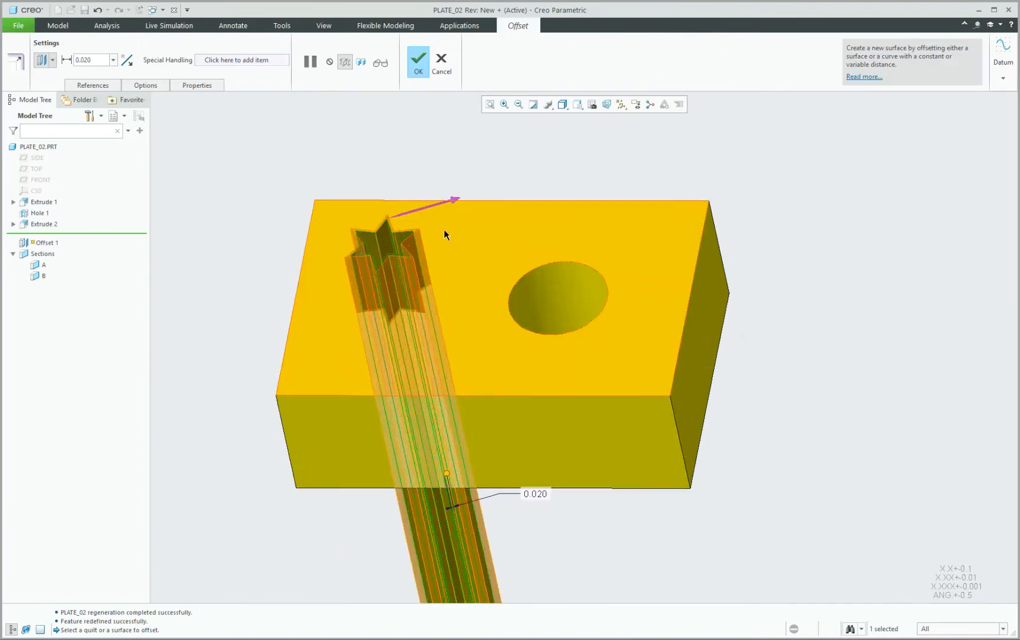
pyautogui.scroll(-2, 447, 228)
pyautogui.middleClick(527, 168)
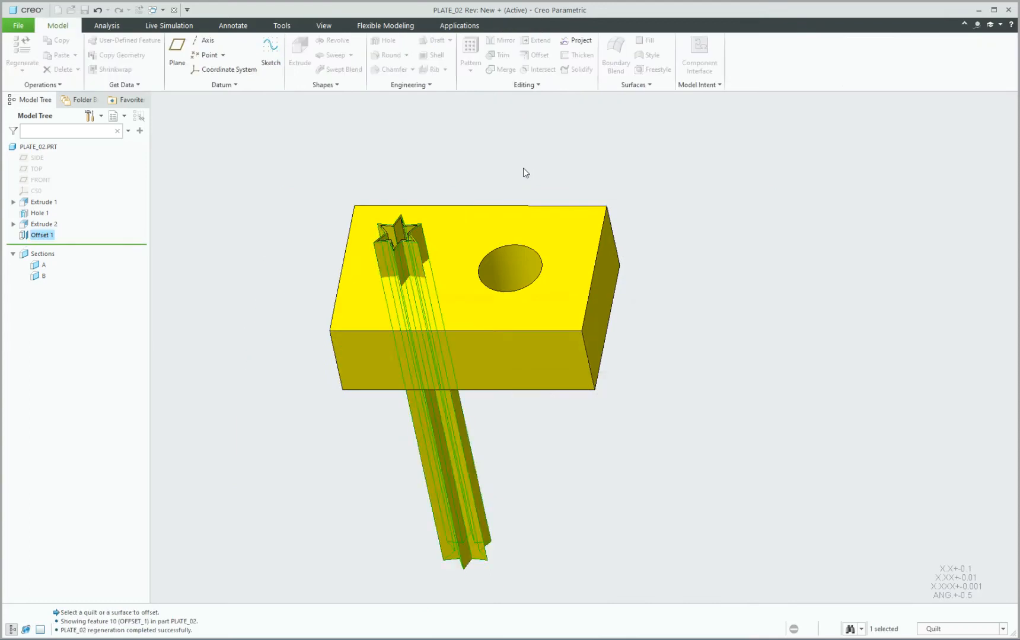
# Create a second offset of the star quilt at 0.05.
pyautogui.scroll(5, 409, 210)
pyautogui.click(389, 296)
pyautogui.scroll(-2, 364, 162)
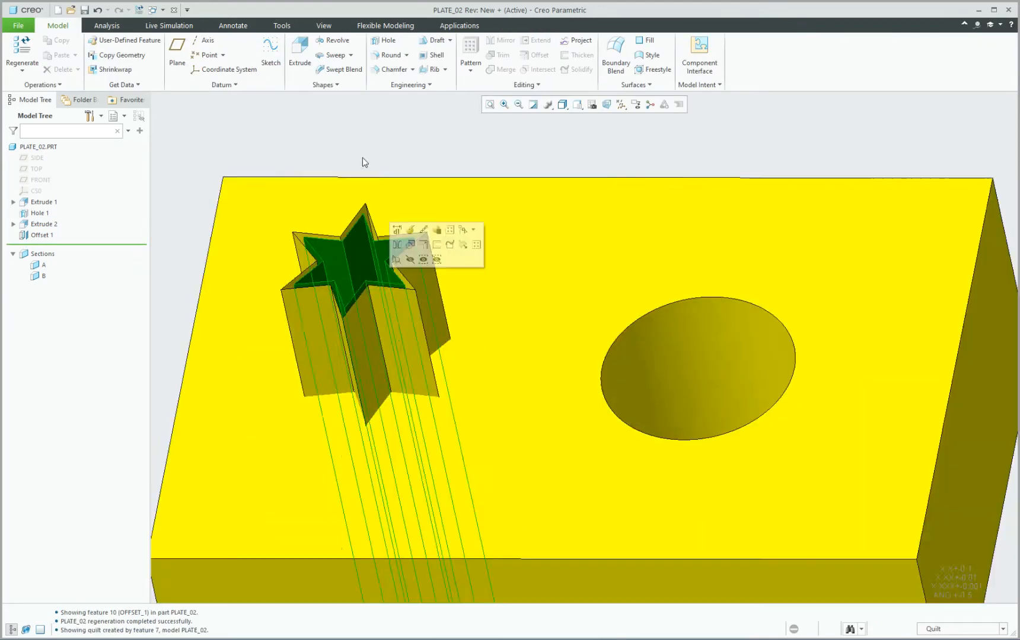
pyautogui.scroll(-3, 363, 159)
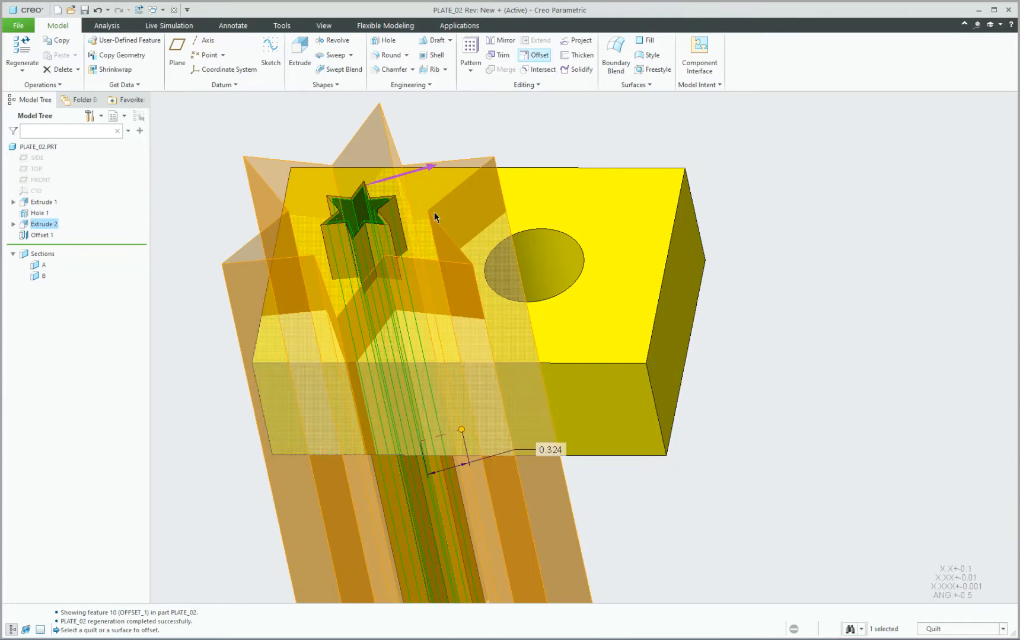
pyautogui.doubleClick(559, 450)
pyautogui.press('BackSpace')
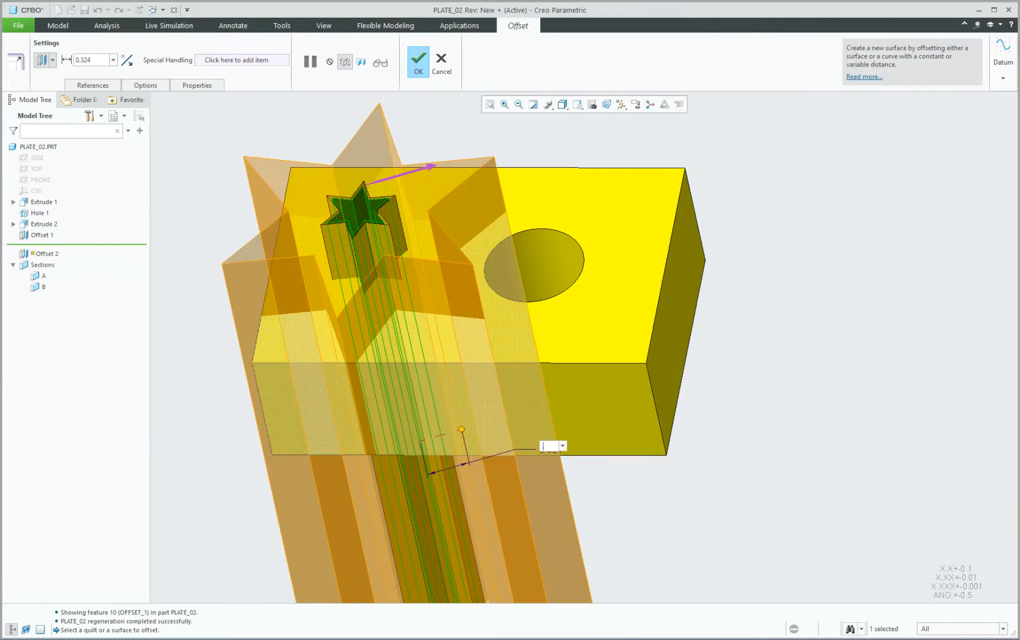
pyautogui.write('.05')
pyautogui.press('Return')
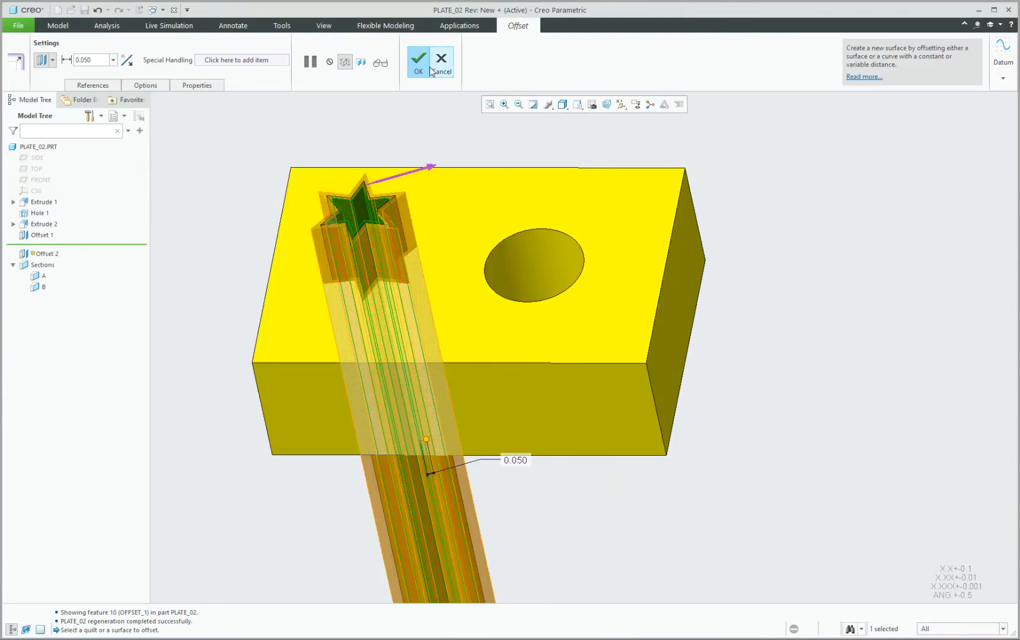
pyautogui.click(425, 66)
pyautogui.moveTo(412, 174)
pyautogui.mouseDown(button='middle')
pyautogui.moveTo(439, 216)
pyautogui.moveTo(440, 245)
pyautogui.moveTo(464, 215)
pyautogui.moveTo(464, 196)
pyautogui.moveTo(452, 190)
pyautogui.mouseUp(button='middle')
# Select the Extrude 2 star quilt and start a Solidify feature from it.
pyautogui.scroll(2, 440, 245)
pyautogui.click(615, 150)
pyautogui.scroll(2, 447, 189)
pyautogui.scroll(-2, 452, 191)
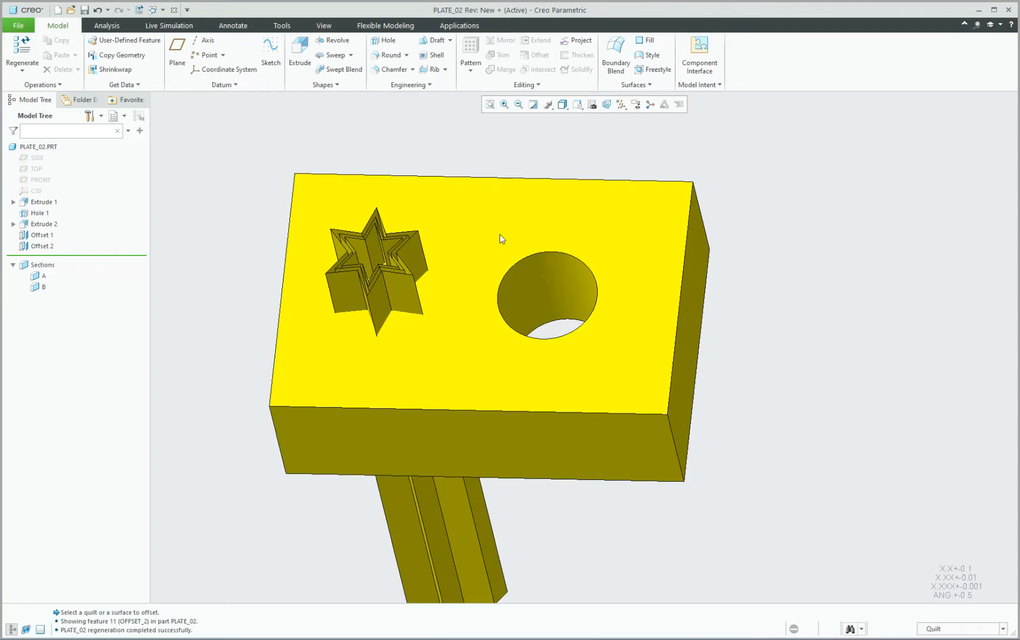
pyautogui.scroll(-4, 391, 199)
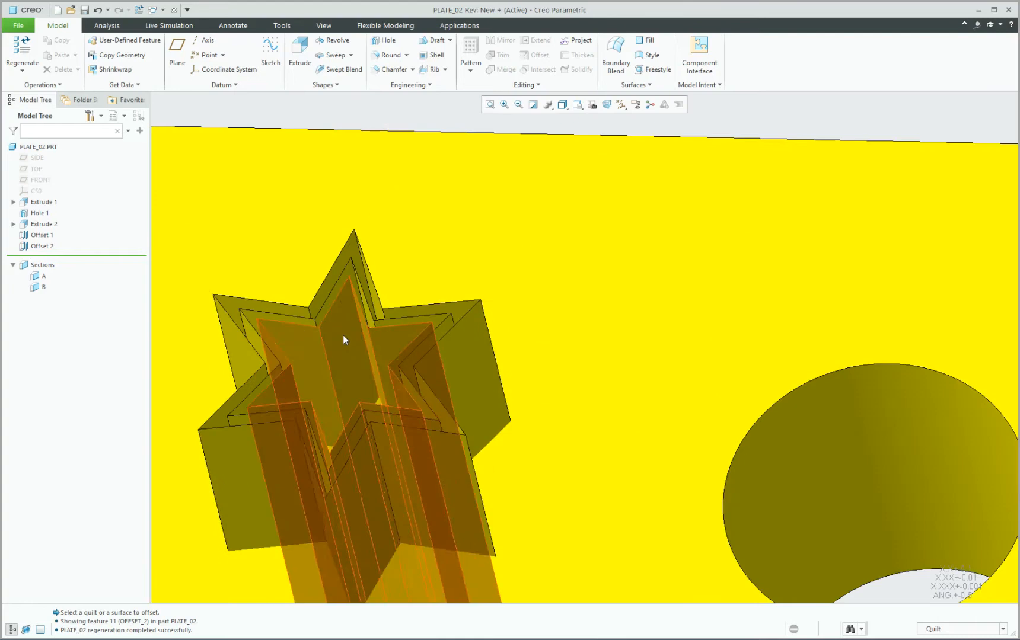
pyautogui.click(343, 334)
pyautogui.scroll(4, 388, 179)
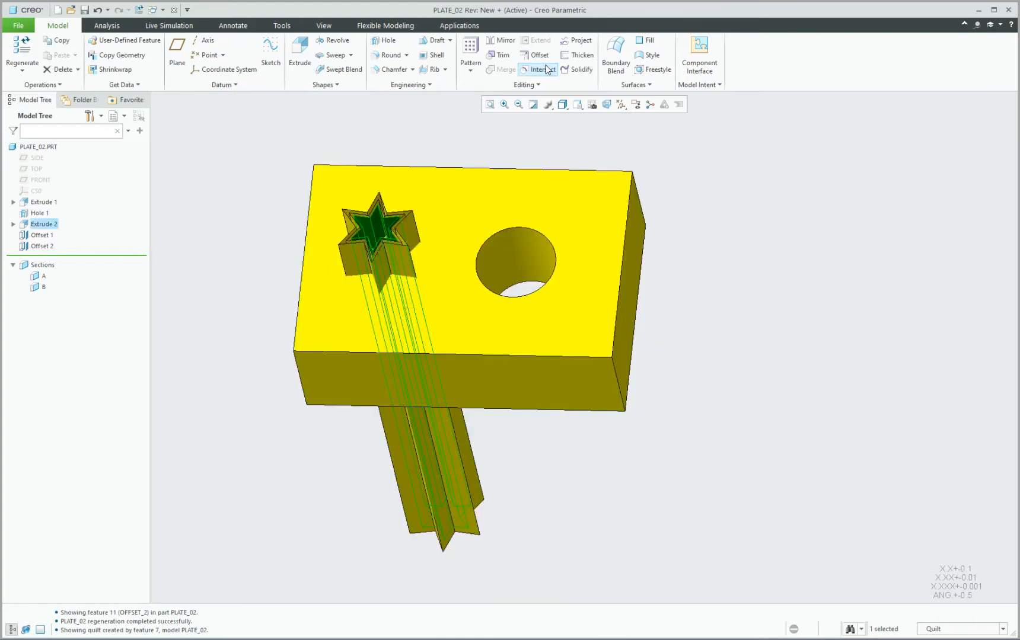
pyautogui.click(577, 70)
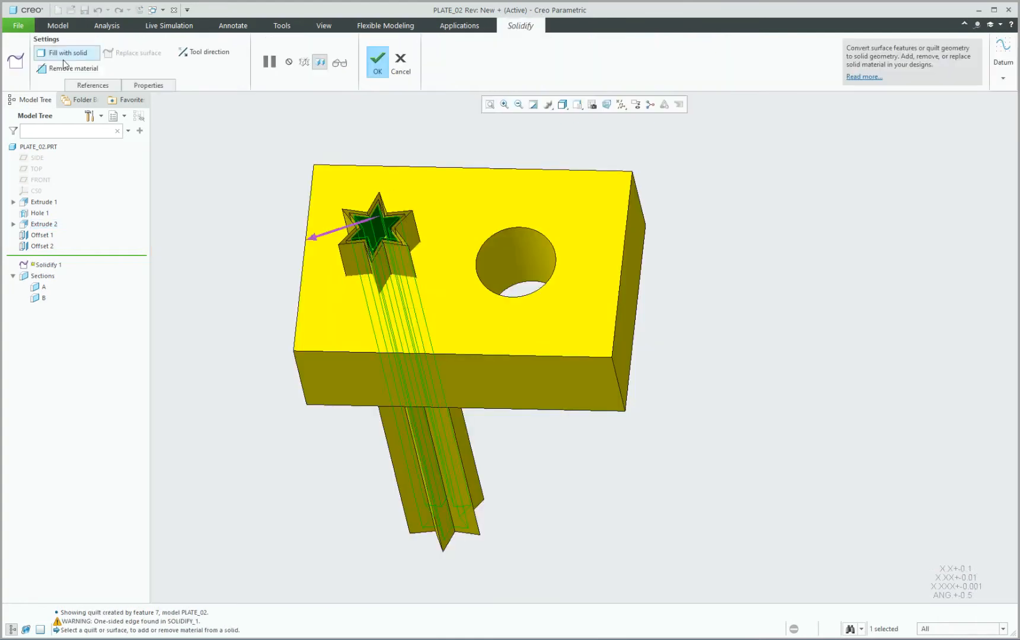
# Set Solidify 1 to remove material and accept the star-shaped cut into the plate.
pyautogui.click(76, 70)
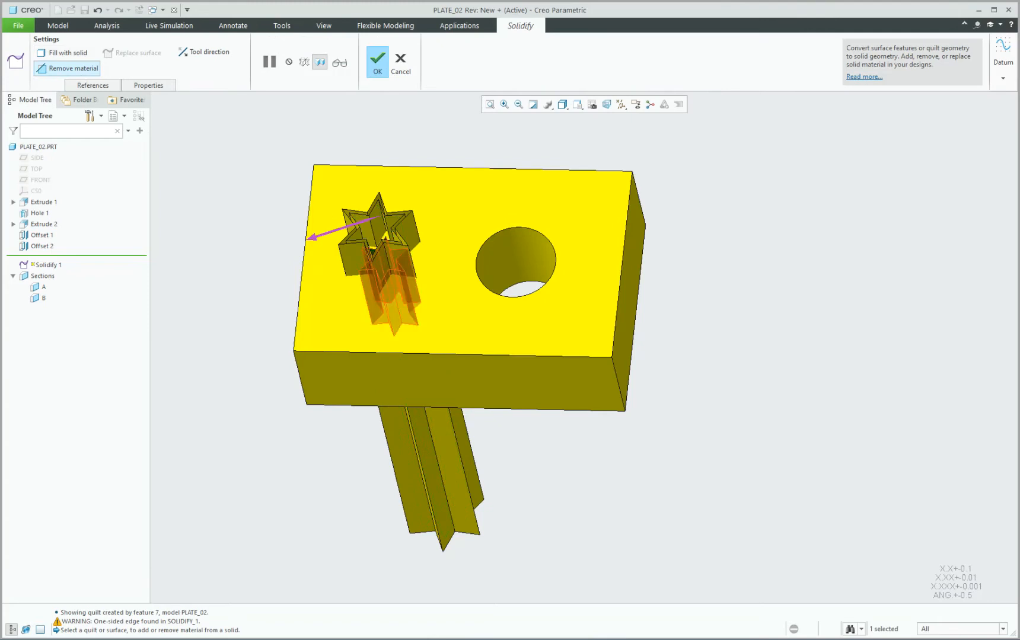
pyautogui.moveTo(329, 218)
pyautogui.mouseDown(button='middle')
pyautogui.moveTo(380, 289)
pyautogui.moveTo(378, 124)
pyautogui.moveTo(383, 282)
pyautogui.mouseUp(button='middle')
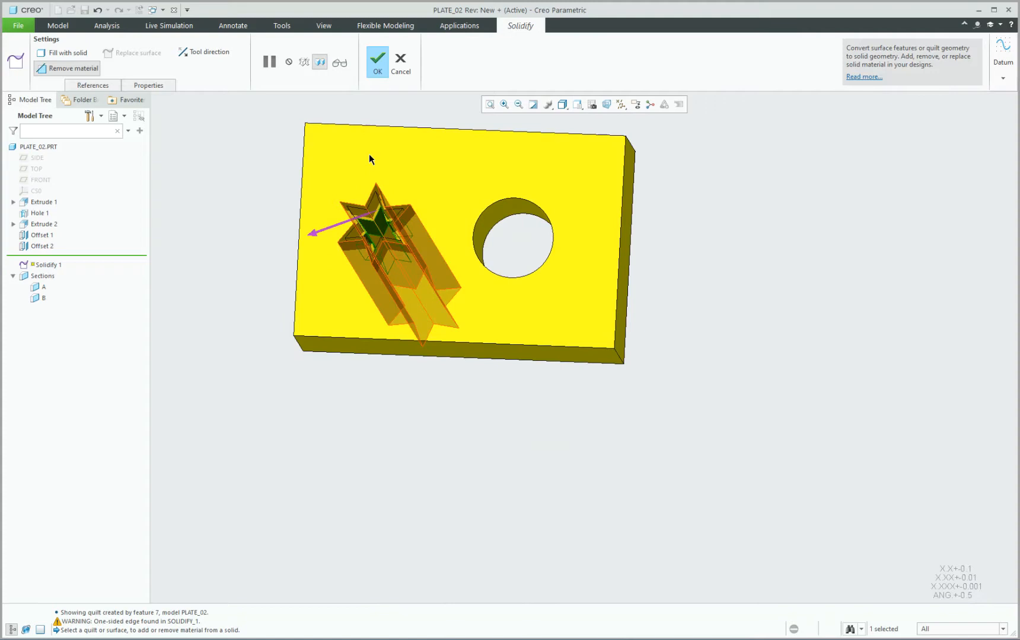
pyautogui.click(378, 61)
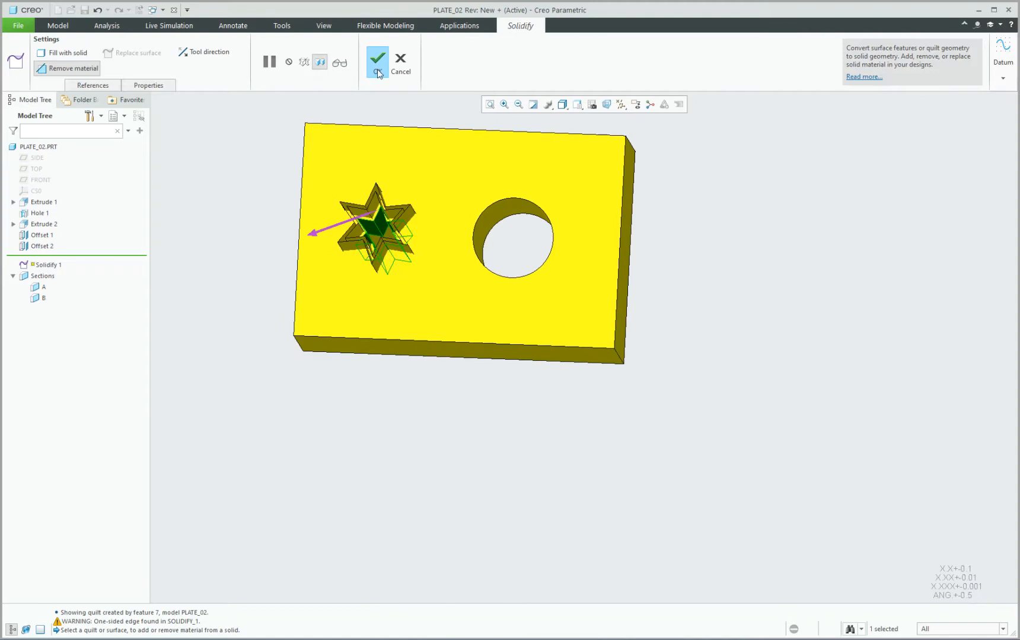
pyautogui.click(753, 238)
pyautogui.scroll(-5, 380, 204)
pyautogui.moveTo(368, 197); pyautogui.dragTo(367, 219, button='middle')
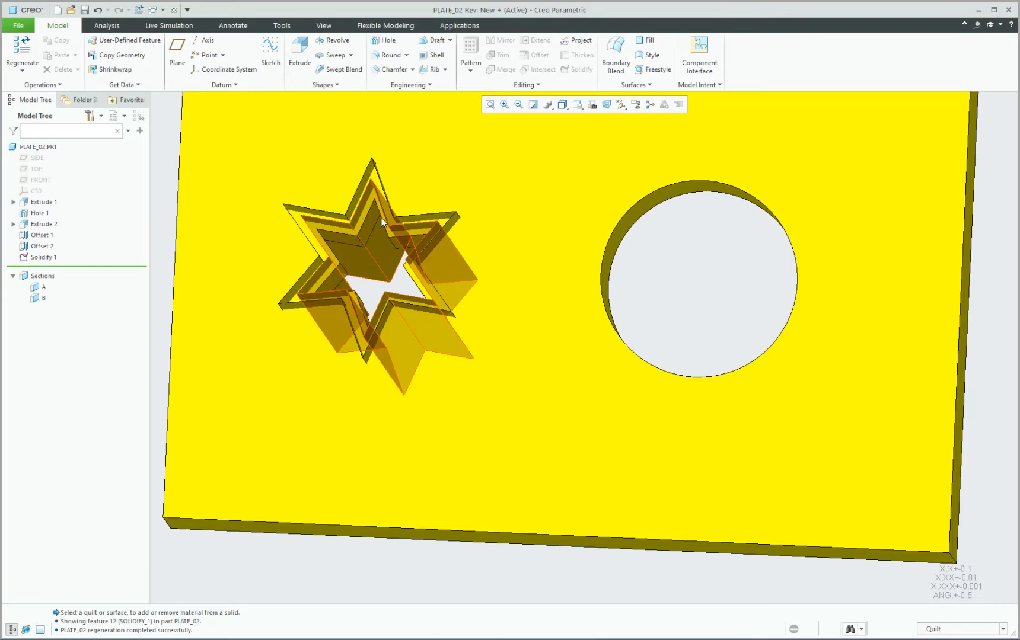
pyautogui.moveTo(381, 217)
pyautogui.mouseDown(button='middle')
pyautogui.moveTo(338, 241)
pyautogui.moveTo(347, 261)
pyautogui.moveTo(391, 186)
pyautogui.moveTo(382, 157)
pyautogui.moveTo(382, 211)
pyautogui.mouseUp(button='middle')
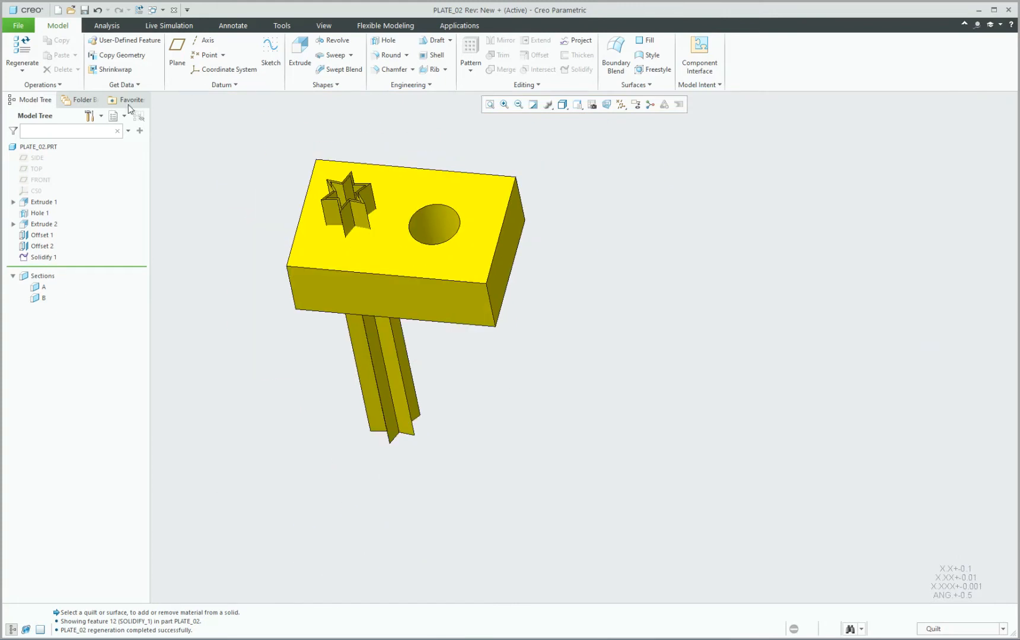
pyautogui.click(114, 116)
# Hide the 08_ALL_SURFACES layer in the Layer Tree and save the layer status.
pyautogui.click(135, 131)
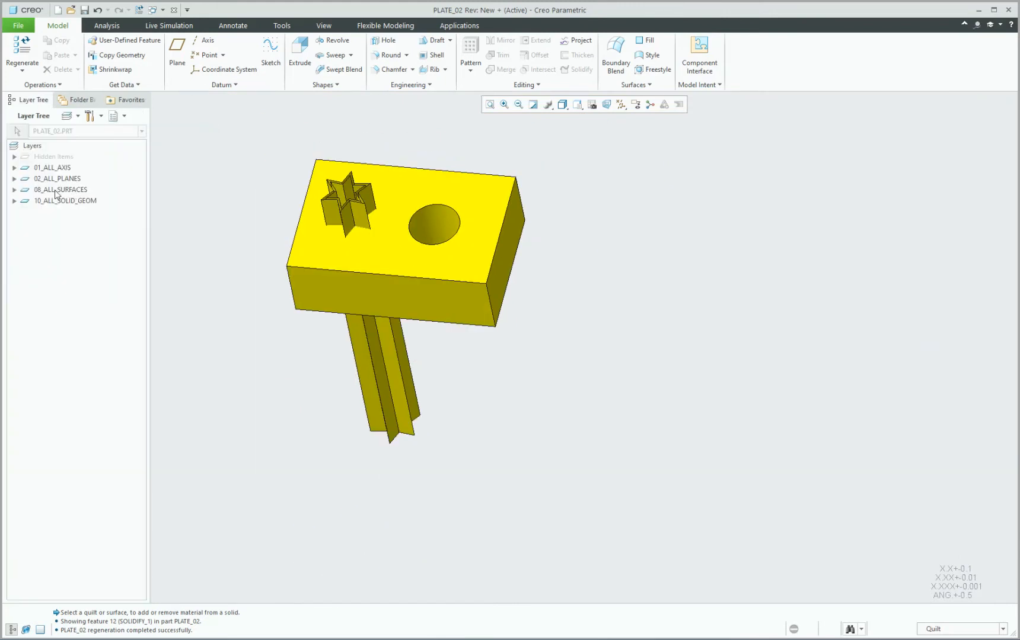
pyautogui.rightClick(56, 194)
pyautogui.click(80, 232)
pyautogui.hotkey('ctrl', 'd')
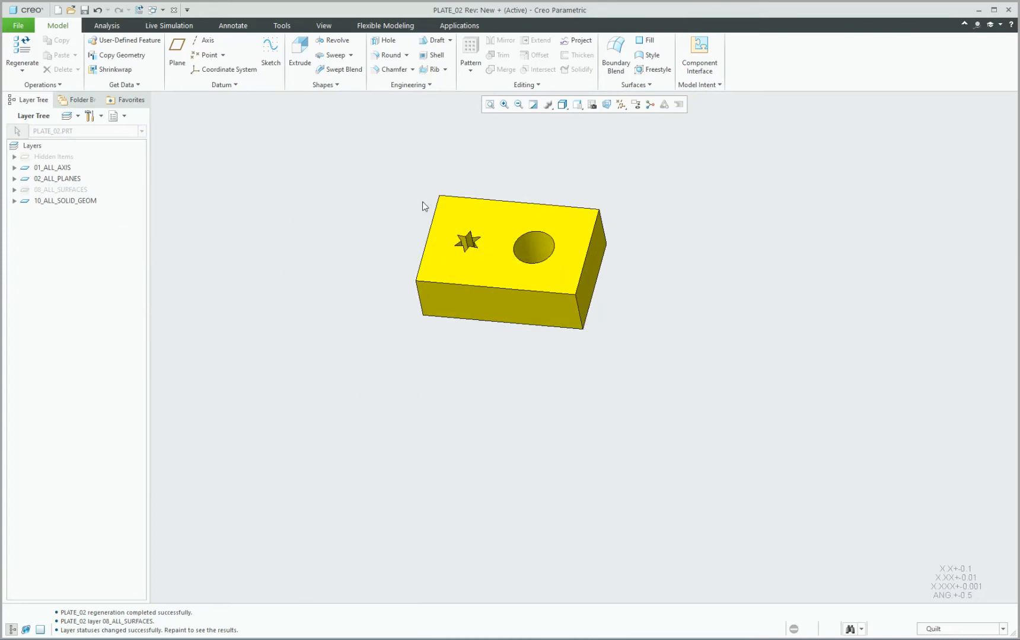
pyautogui.rightClick(63, 231)
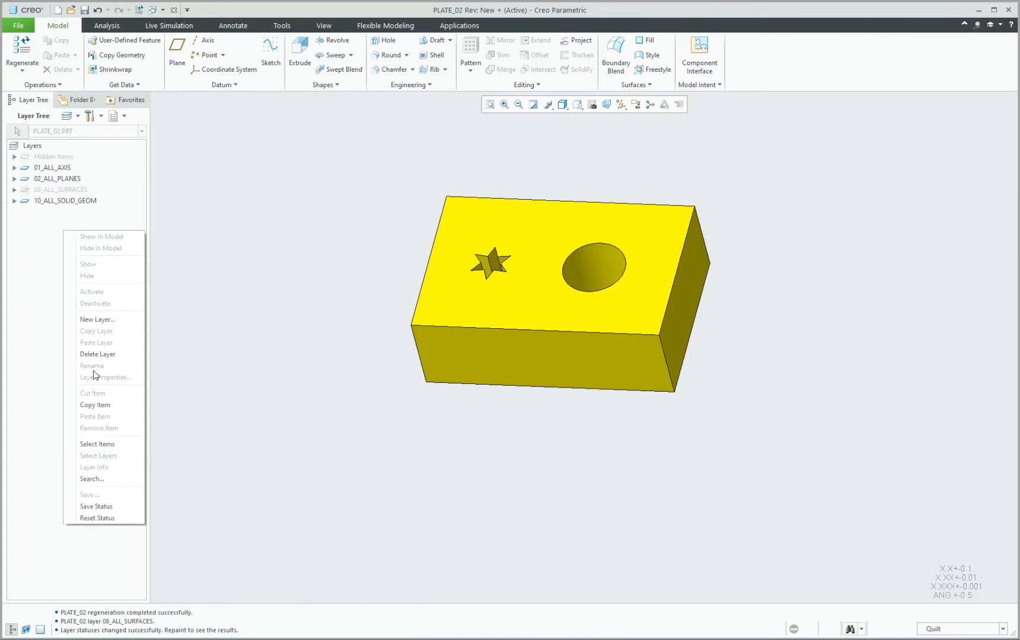
pyautogui.click(109, 507)
pyautogui.scroll(1, 323, 310)
pyautogui.scroll(-1, 491, 306)
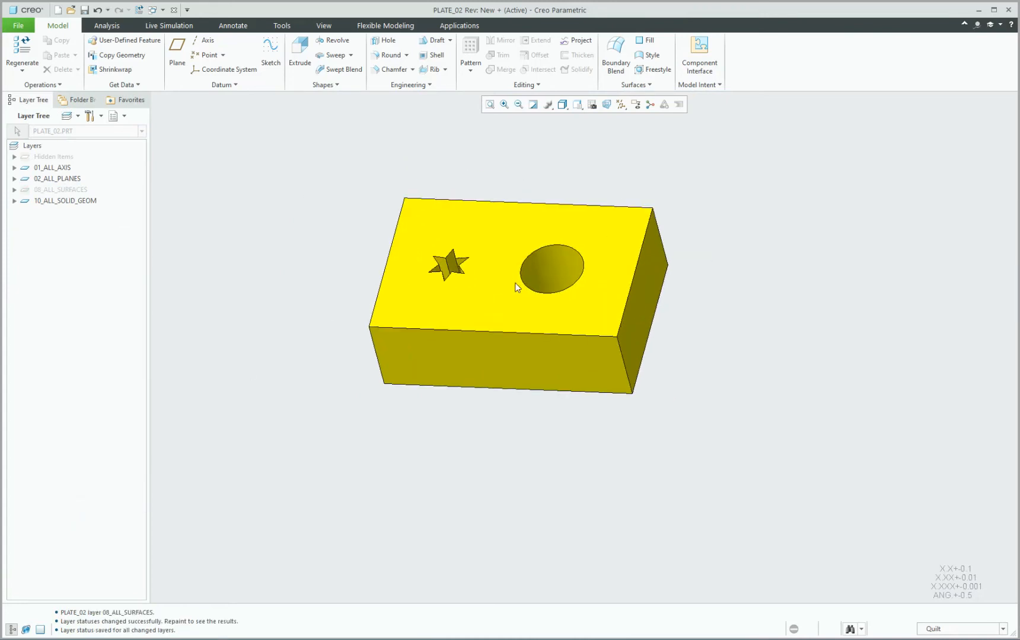
pyautogui.moveTo(516, 288)
pyautogui.mouseDown(button='middle')
pyautogui.moveTo(519, 309)
pyautogui.moveTo(521, 174)
pyautogui.moveTo(522, 284)
pyautogui.mouseUp(button='middle')
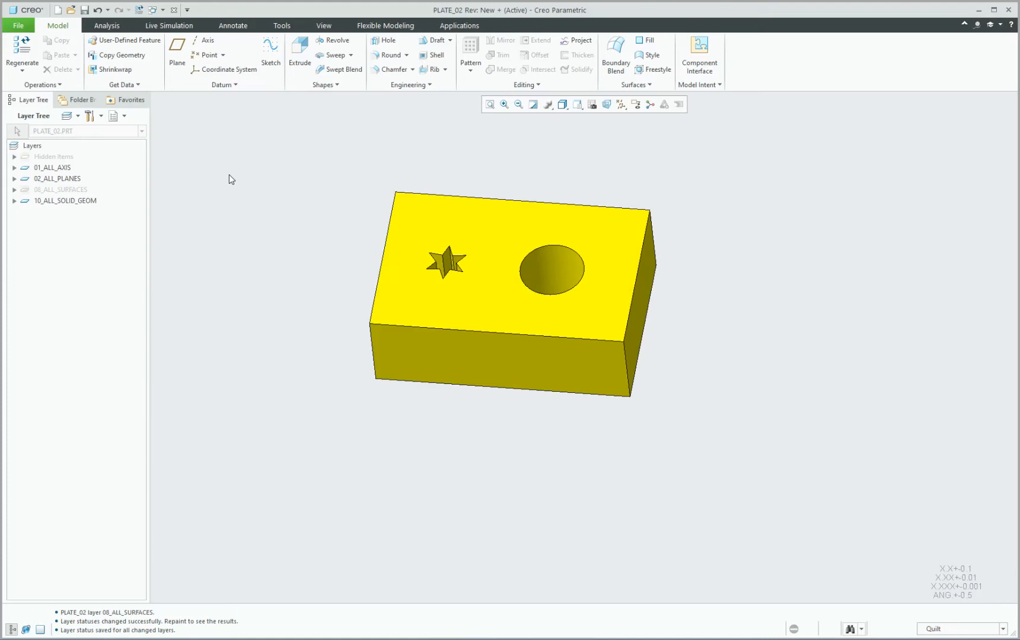
# Show the 08_ALL_SURFACES layer again and switch to the ASM0001 assembly window.
pyautogui.rightClick(57, 191)
pyautogui.click(87, 245)
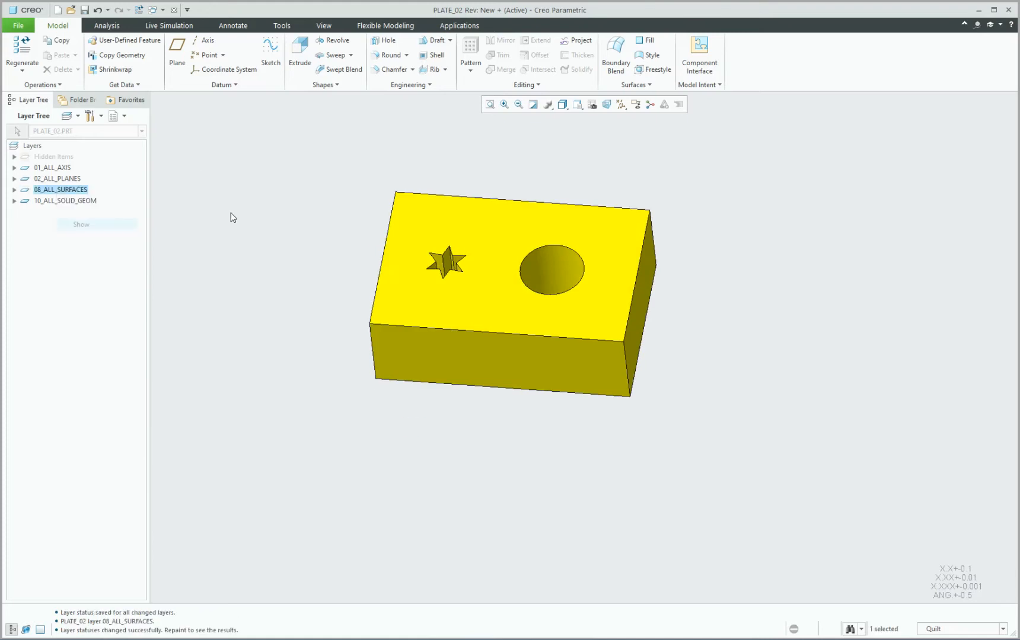
pyautogui.scroll(2, 315, 231)
pyautogui.scroll(-2, 315, 229)
pyautogui.moveTo(321, 230)
pyautogui.mouseDown(button='middle')
pyautogui.moveTo(320, 264)
pyautogui.moveTo(319, 236)
pyautogui.mouseUp(button='middle')
pyautogui.scroll(1, 319, 235)
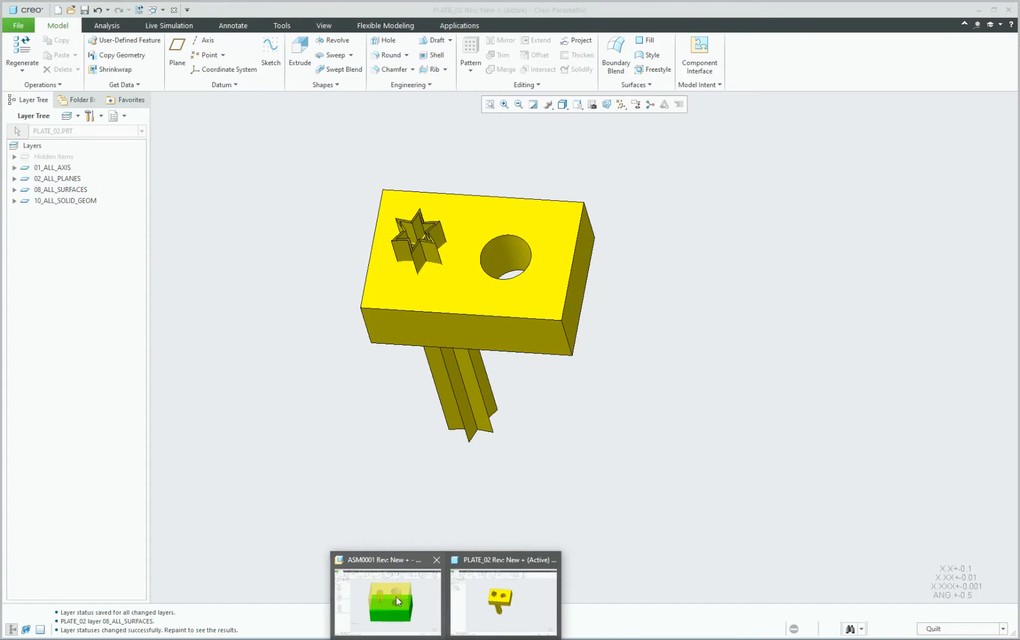
pyautogui.click(396, 596)
# Activate PLATE_01 within the ASM0001 assembly.
pyautogui.moveTo(469, 309); pyautogui.dragTo(480, 361, button='middle')
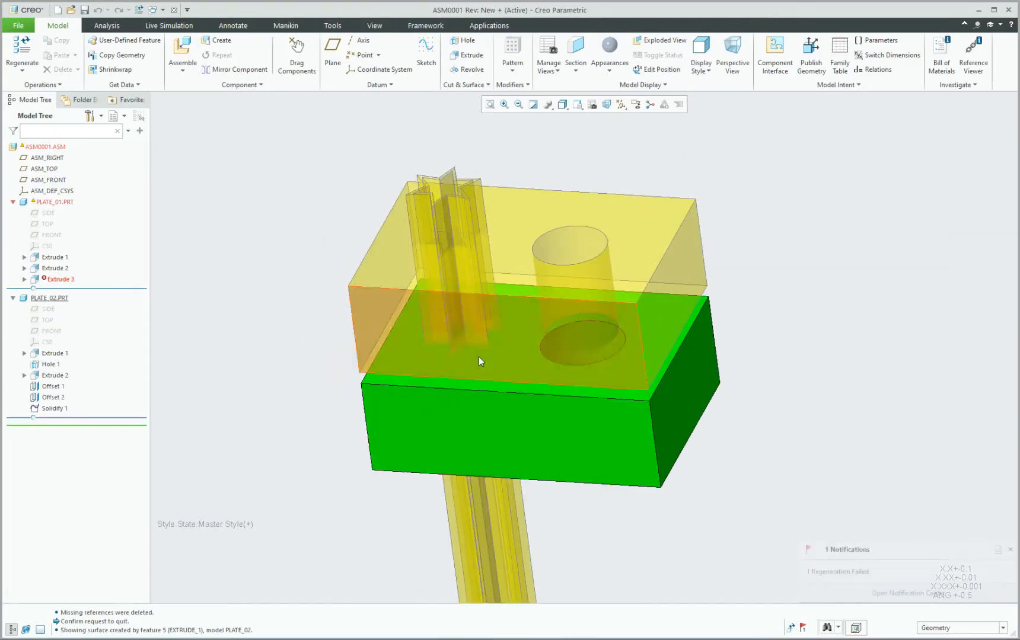
pyautogui.click(553, 425)
pyautogui.click(562, 358)
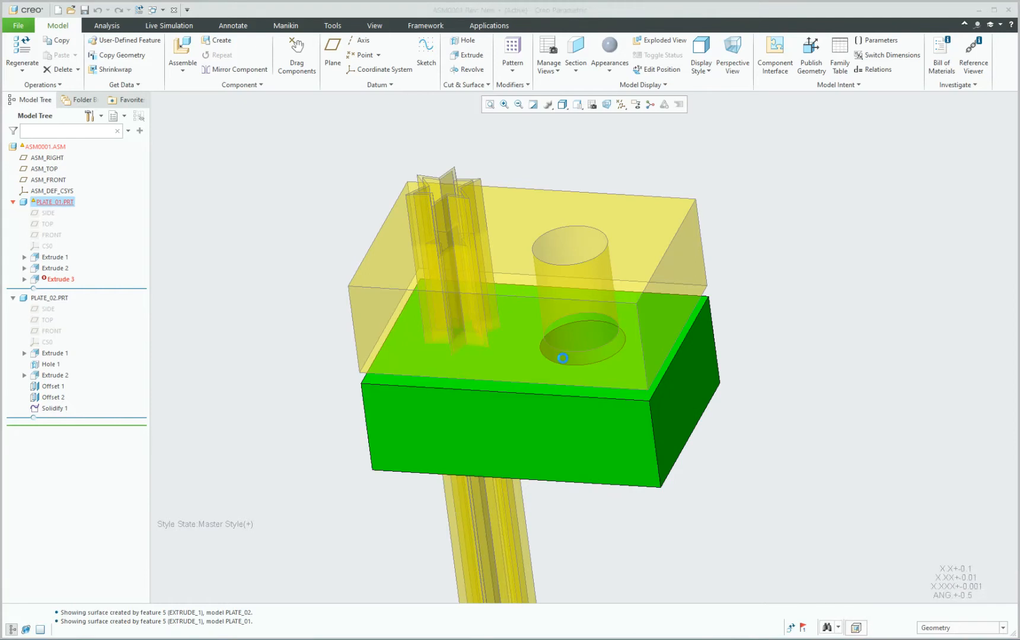
pyautogui.scroll(-5, 464, 171)
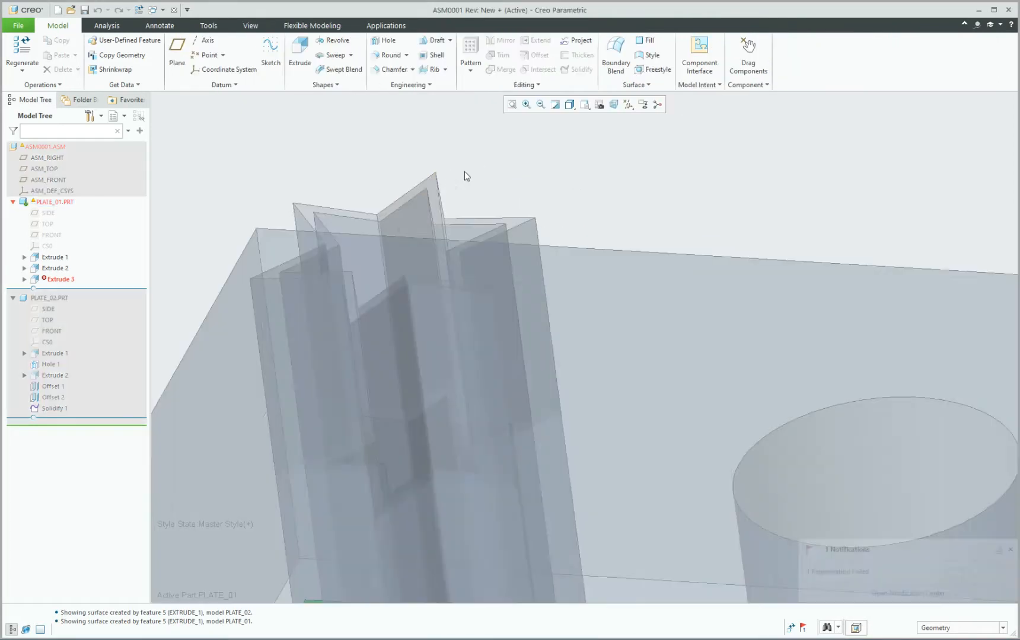
pyautogui.click(458, 275)
# Set the selection filter to Quilt and select PLATE_02's star-shaped quilt.
pyautogui.click(939, 629)
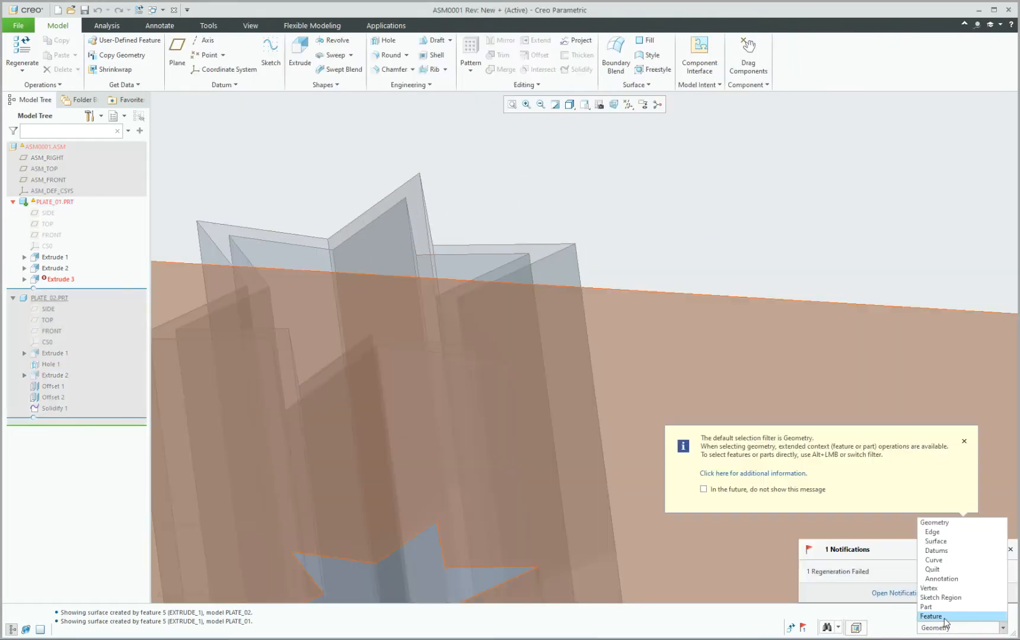
pyautogui.click(945, 569)
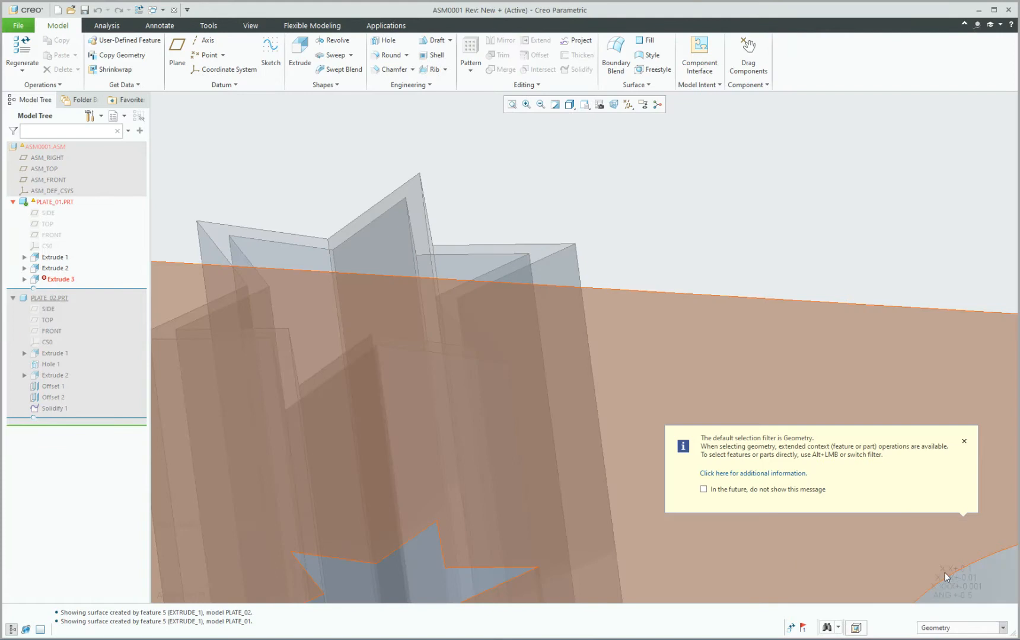
pyautogui.click(703, 489)
pyautogui.click(963, 441)
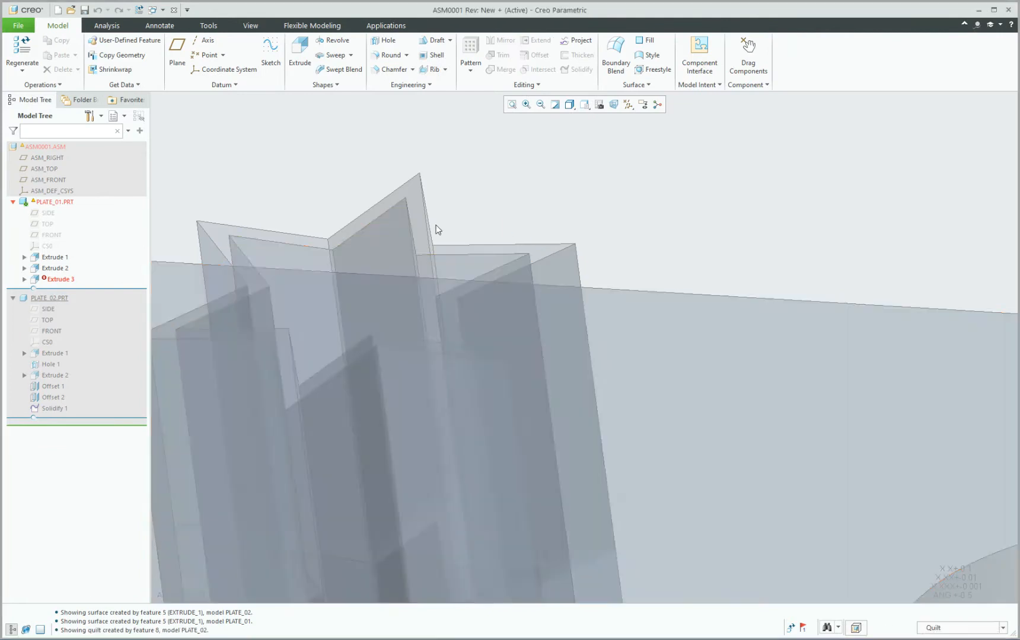
pyautogui.click(437, 227)
pyautogui.scroll(6, 346, 150)
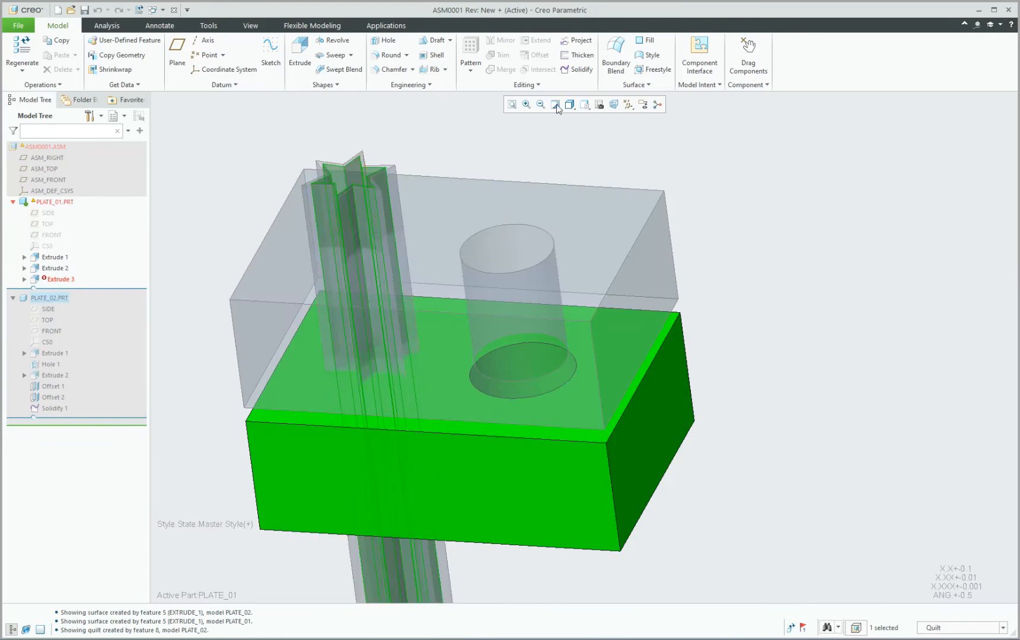
pyautogui.click(578, 70)
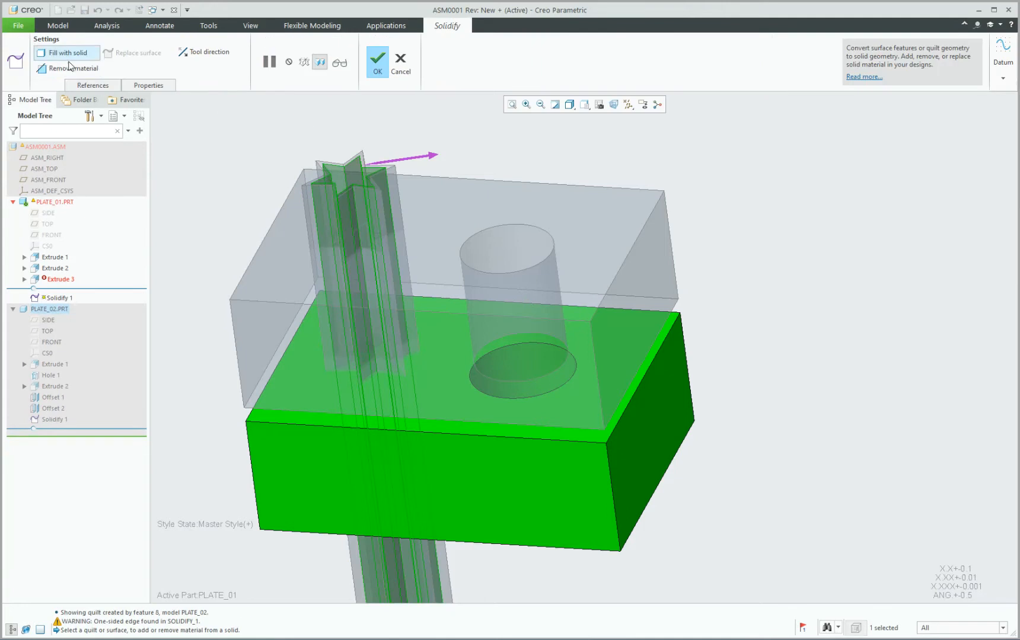
# Make the solidify remove material with flipped direction, accept it, and reactivate the assembly.
pyautogui.click(56, 68)
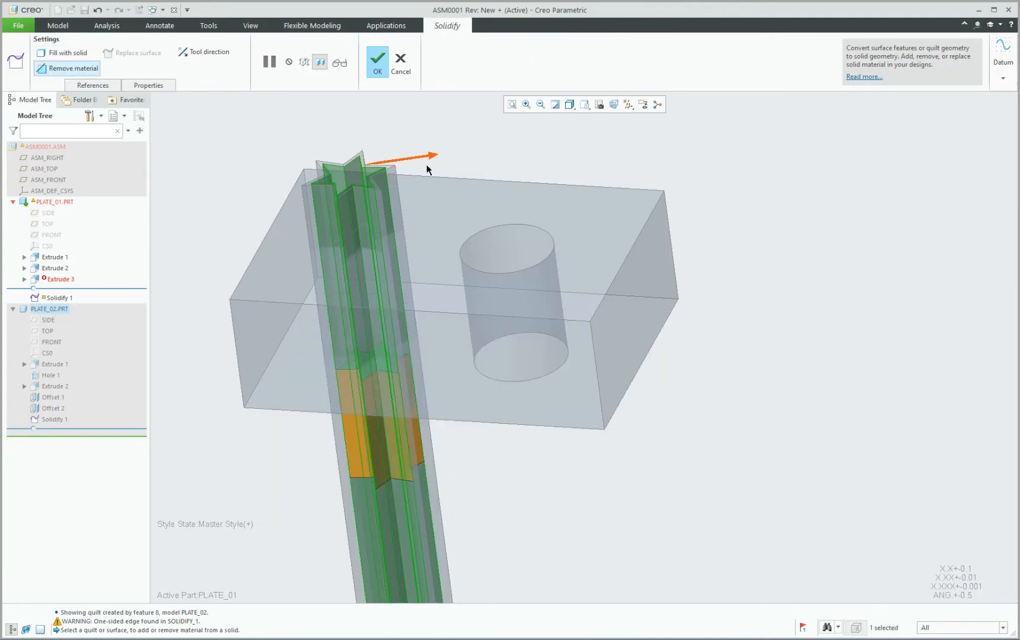
pyautogui.click(415, 157)
pyautogui.middleClick(776, 207)
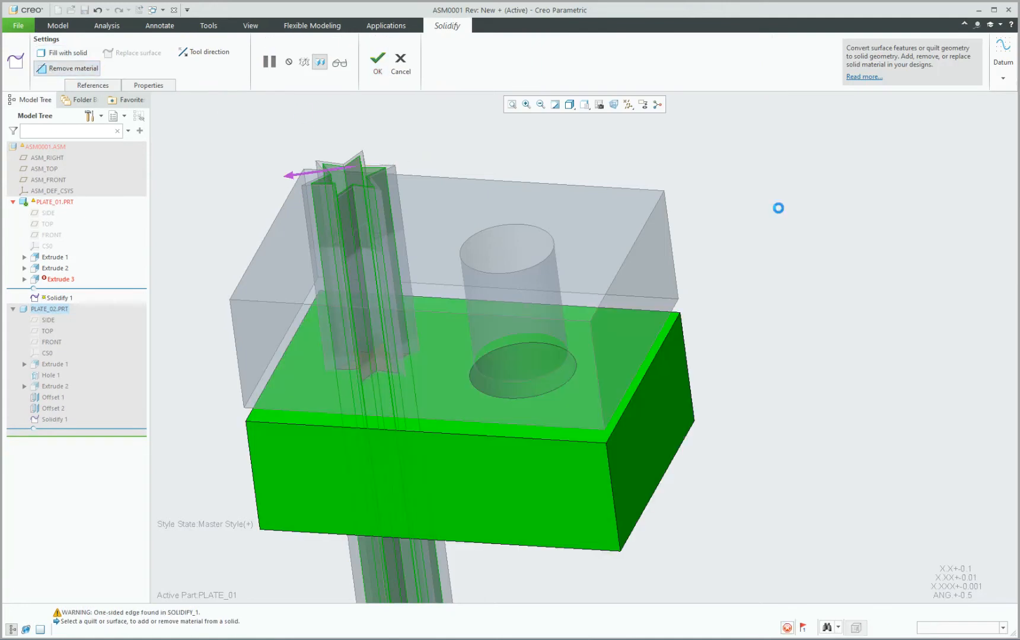
pyautogui.click(763, 321)
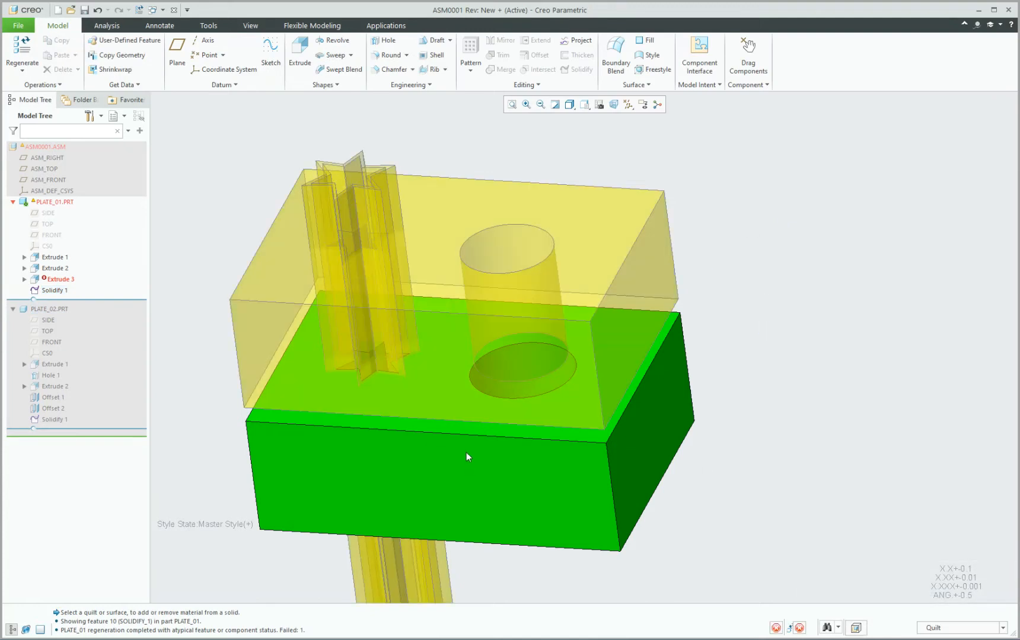
pyautogui.hotkey('ctrl', 'a')
# Open PLATE_01 in its own window and orbit to its top face.
pyautogui.click(468, 465)
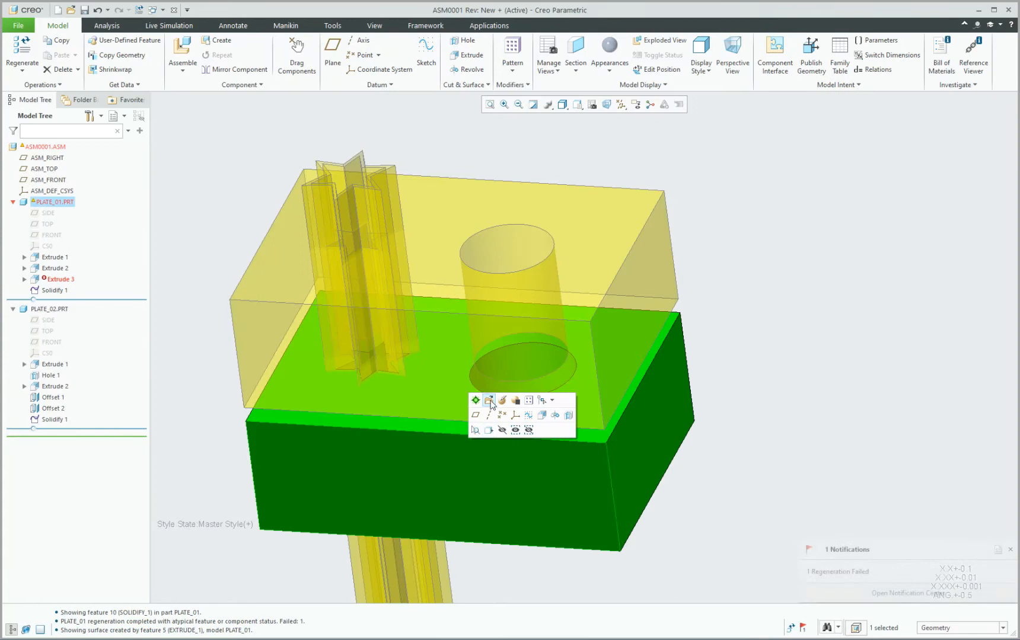
pyautogui.click(489, 401)
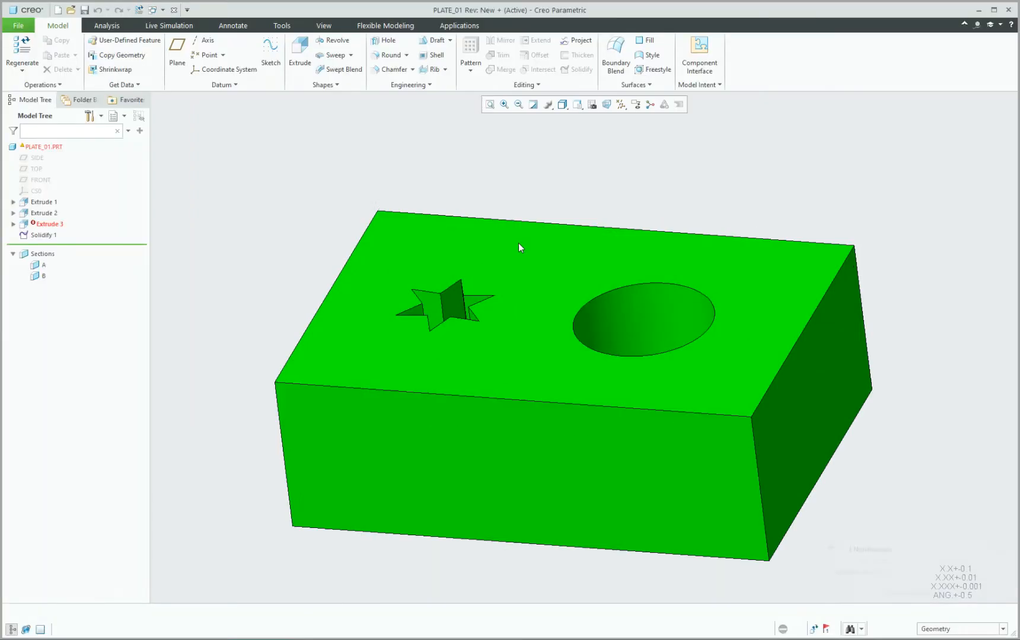
pyautogui.scroll(3, 498, 261)
pyautogui.moveTo(482, 275)
pyautogui.mouseDown(button='middle')
pyautogui.moveTo(478, 330)
pyautogui.moveTo(517, 283)
pyautogui.mouseUp(button='middle')
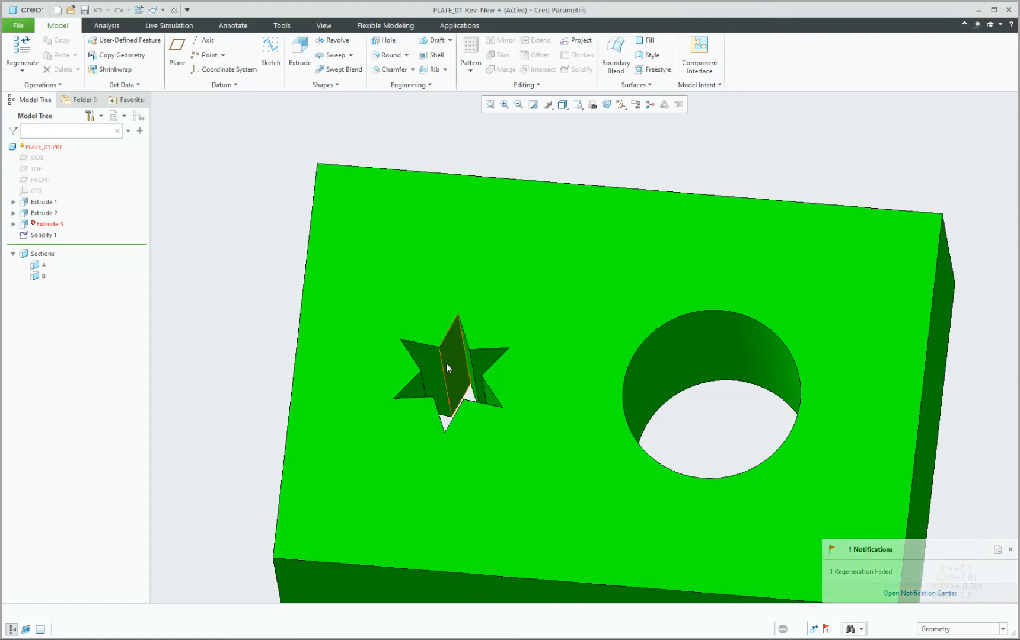
# Delete the failed Extrude 3 feature from PLATE_01 and confirm.
pyautogui.click(45, 223)
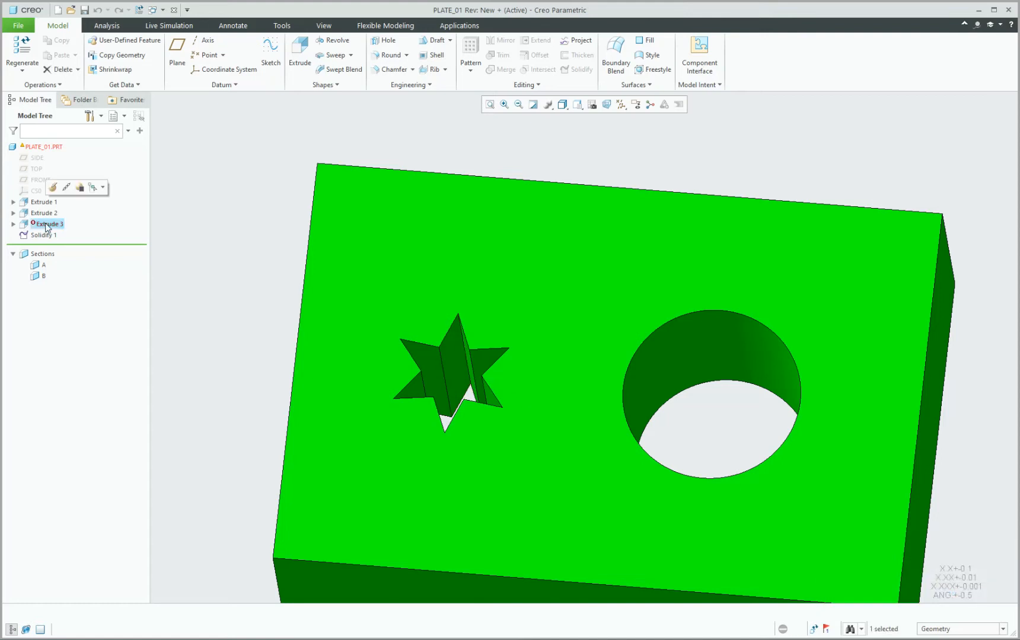
pyautogui.press('Delete')
pyautogui.click(499, 336)
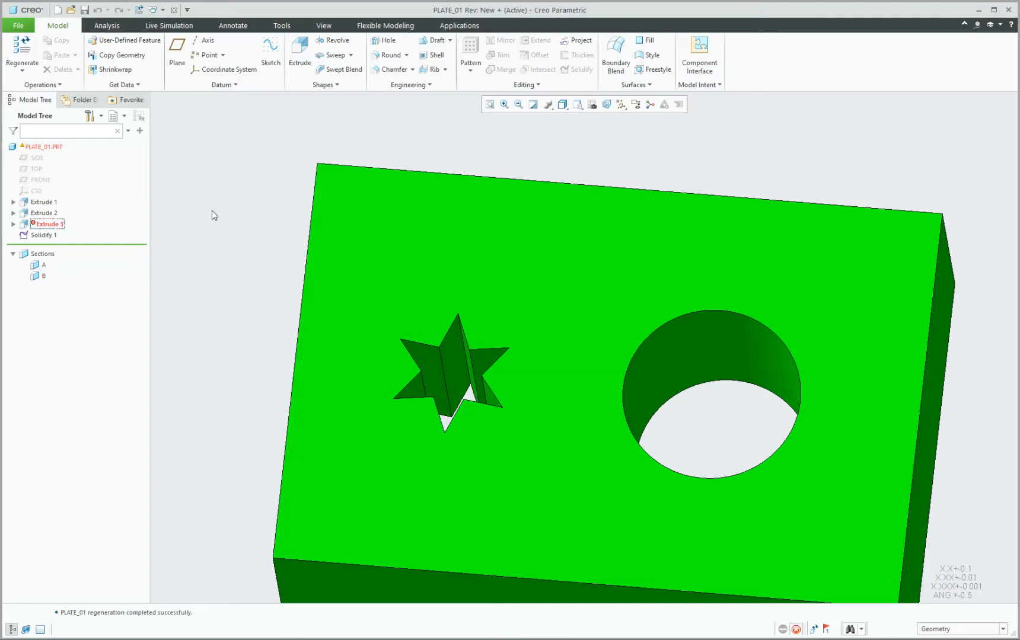
# Drag the insert line in the Model Tree to before Solidify 1.
pyautogui.click(33, 225)
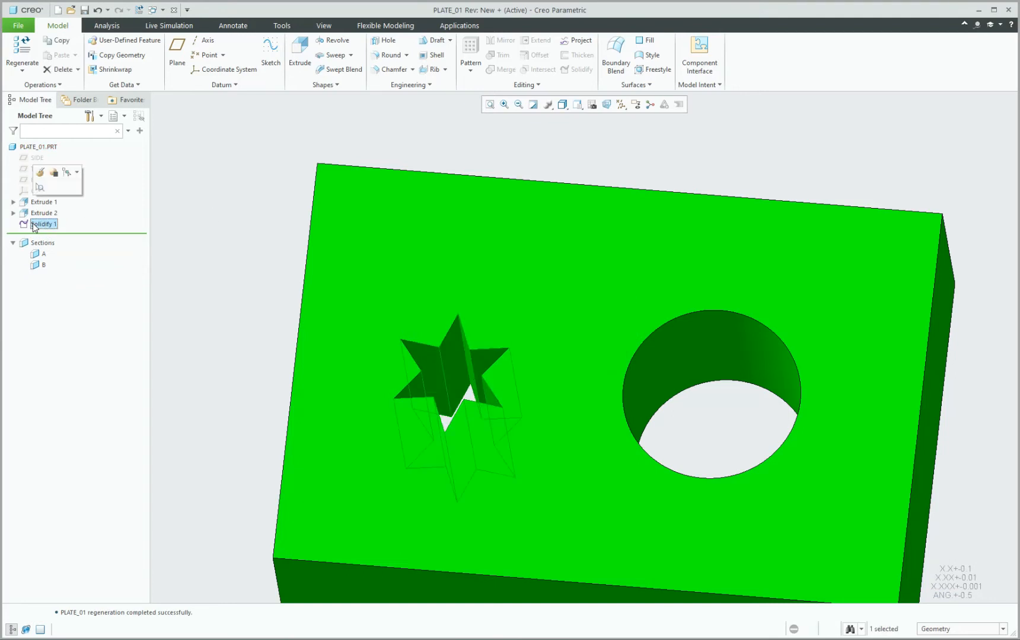
pyautogui.click(140, 220)
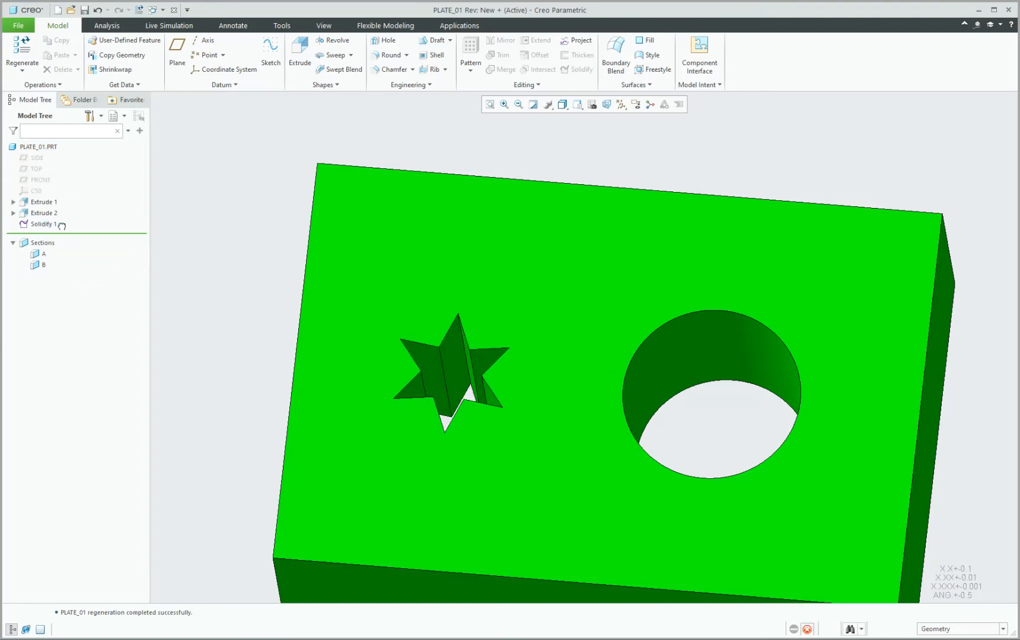
pyautogui.moveTo(61, 226); pyautogui.dragTo(83, 235)
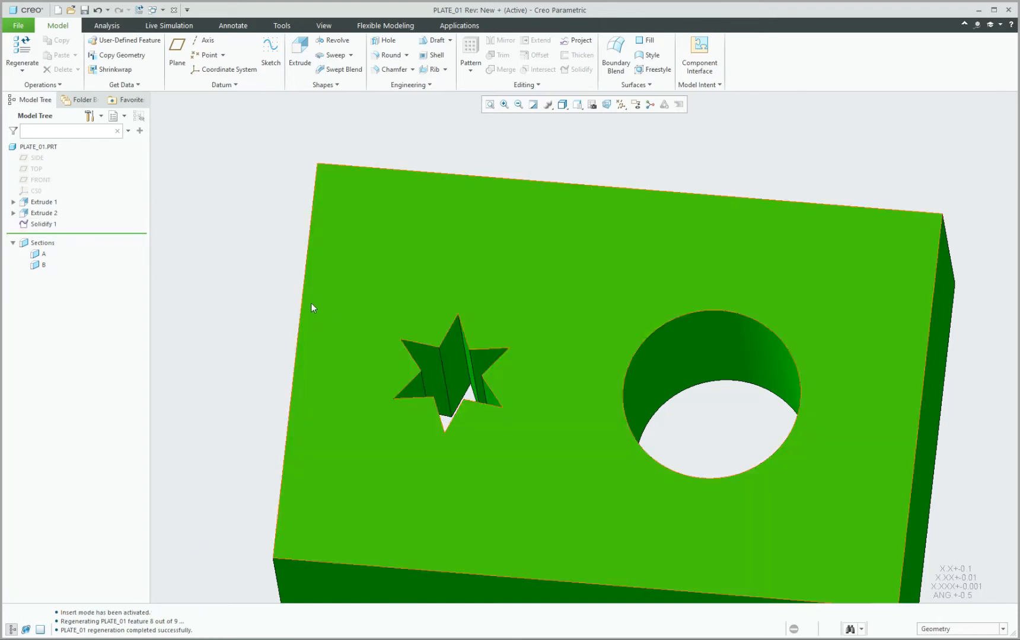
pyautogui.moveTo(311, 302); pyautogui.dragTo(289, 278, button='middle')
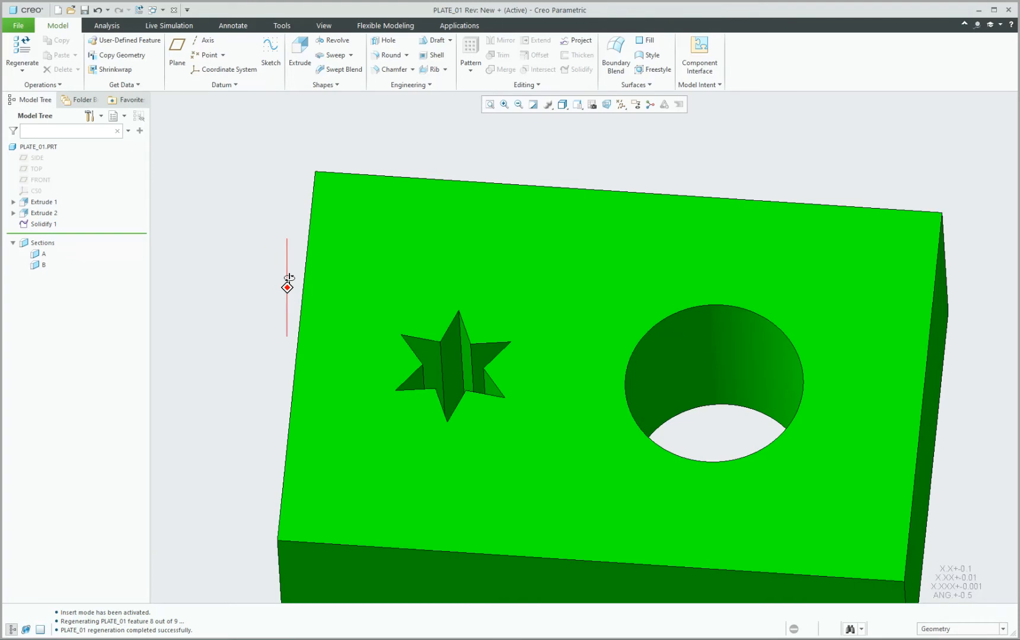
pyautogui.moveTo(289, 278); pyautogui.dragTo(289, 278, button='middle')
pyautogui.click(39, 225)
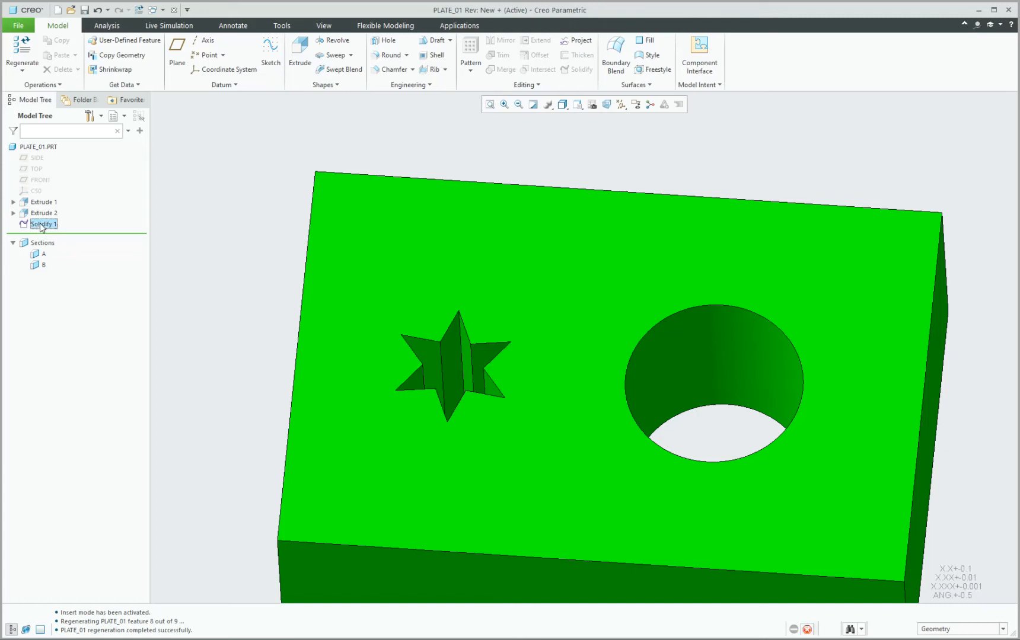
pyautogui.click(296, 255)
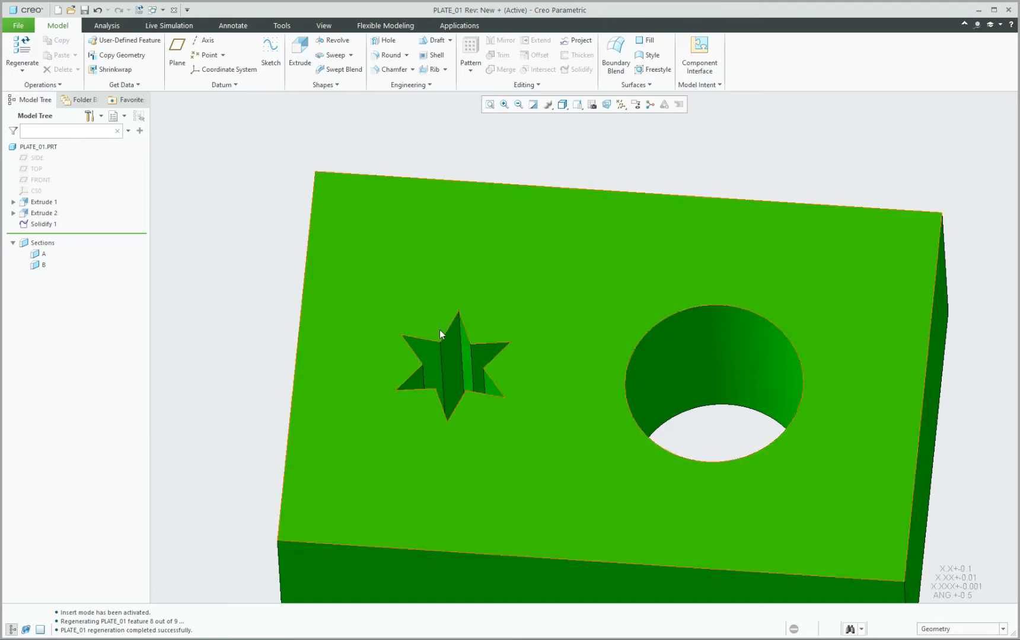
pyautogui.moveTo(440, 332); pyautogui.dragTo(440, 353, button='middle')
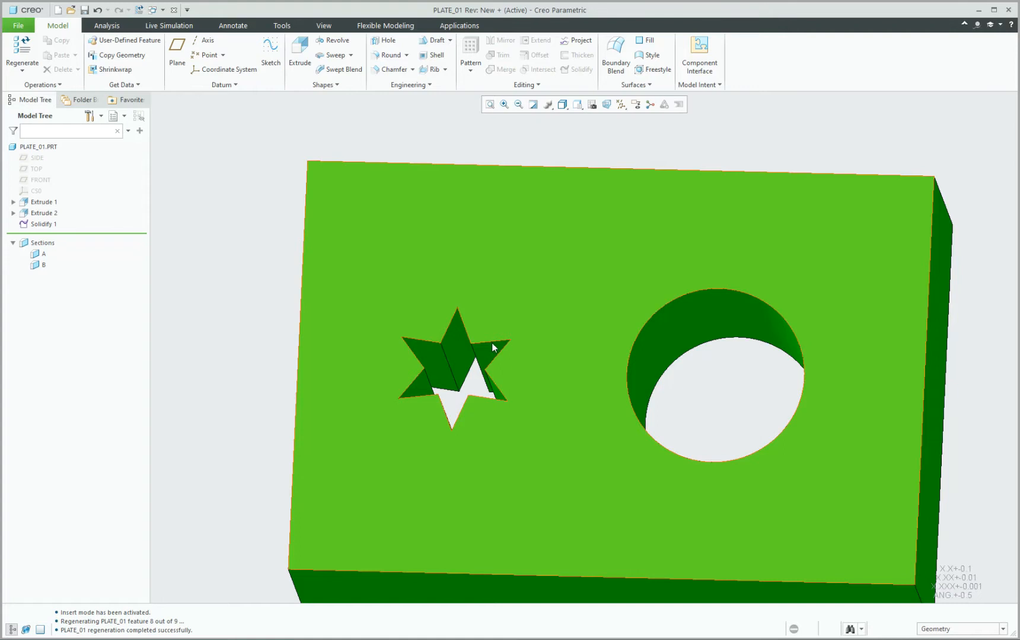
pyautogui.moveTo(492, 347)
pyautogui.mouseDown(button='middle')
pyautogui.moveTo(506, 348)
pyautogui.moveTo(496, 337)
pyautogui.mouseUp(button='middle')
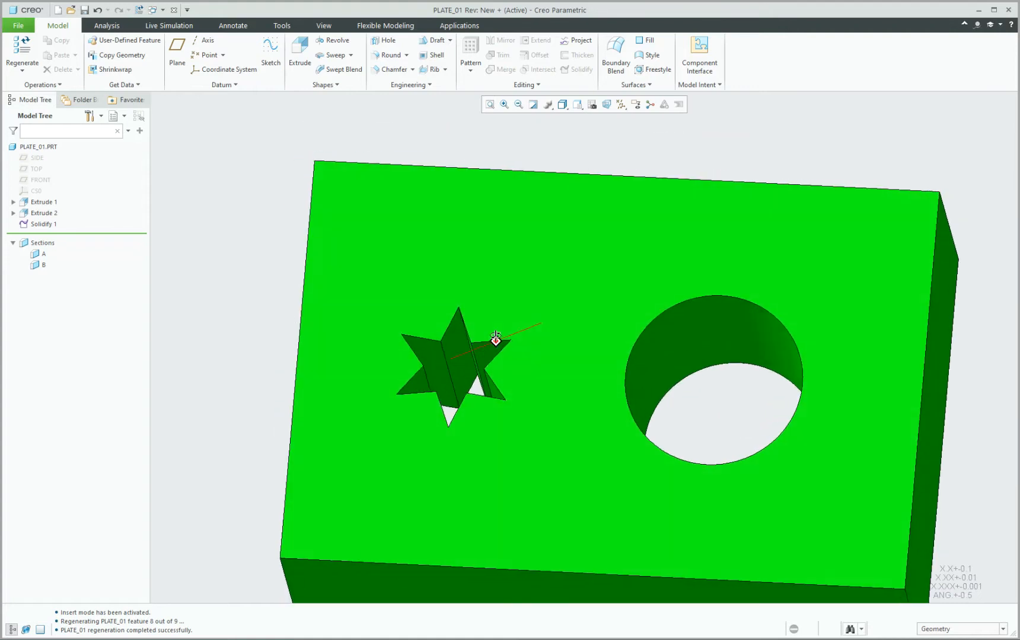
pyautogui.scroll(2, 243, 222)
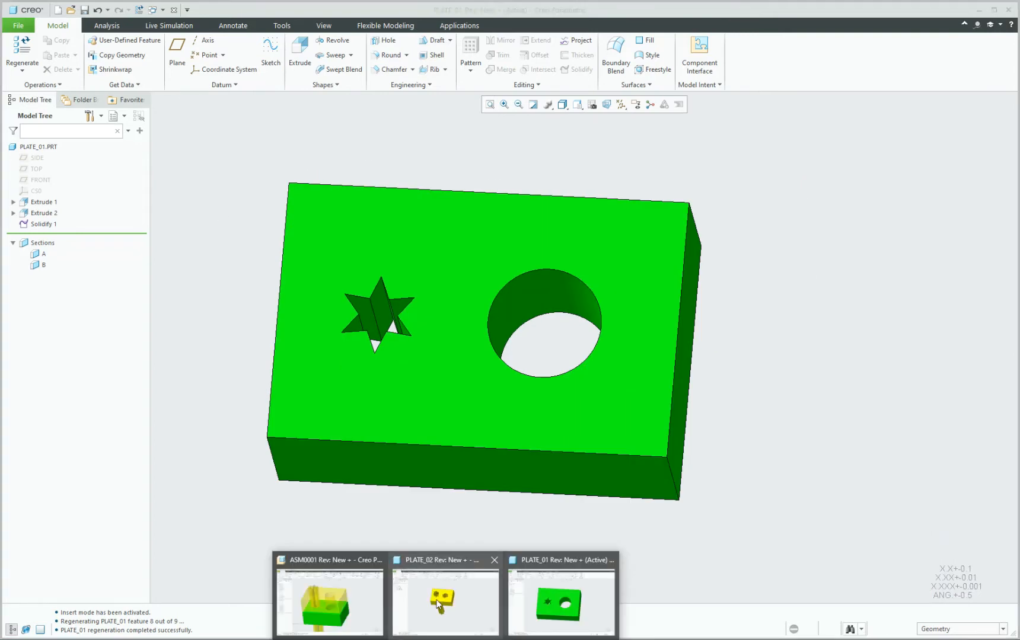
# In the PLATE_02 window, show the feature tree and open the star Extrude 2 for redefinition.
pyautogui.click(440, 605)
pyautogui.scroll(2, 434, 238)
pyautogui.moveTo(433, 238); pyautogui.dragTo(442, 255, button='middle')
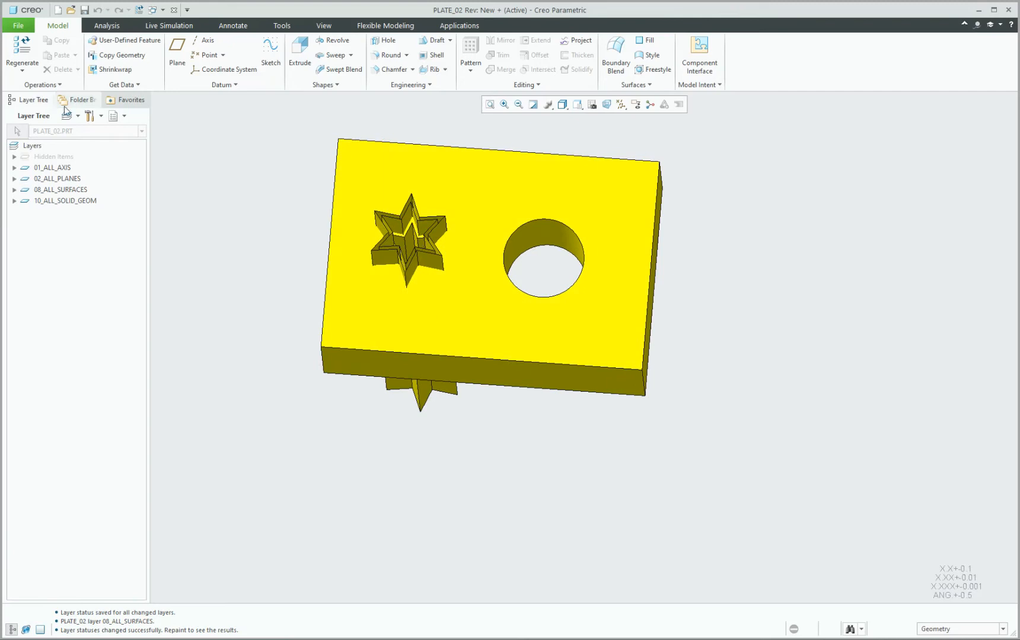
pyautogui.click(118, 116)
pyautogui.click(141, 131)
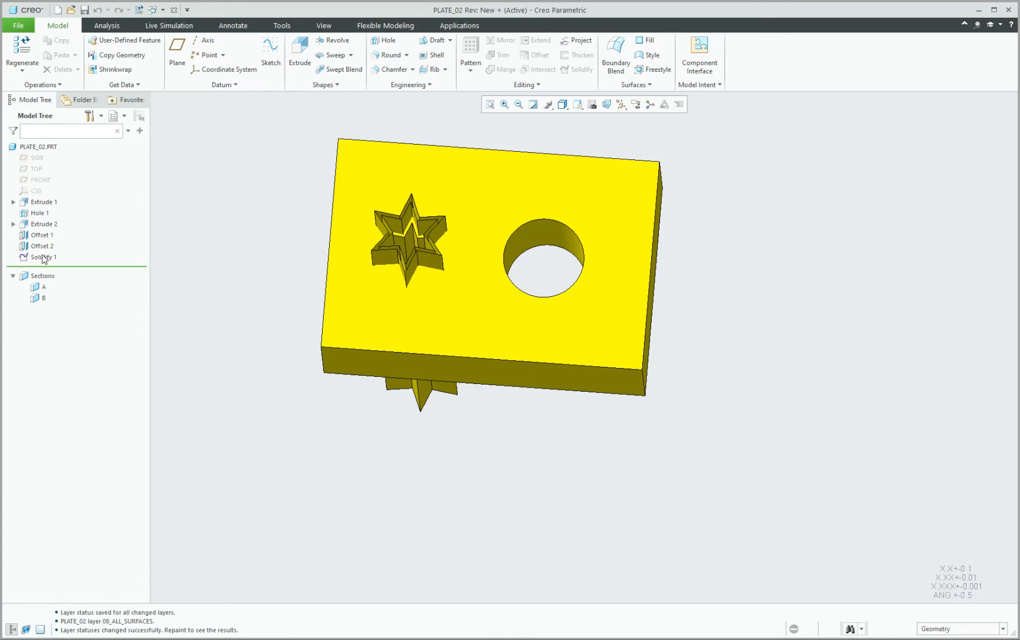
pyautogui.click(41, 224)
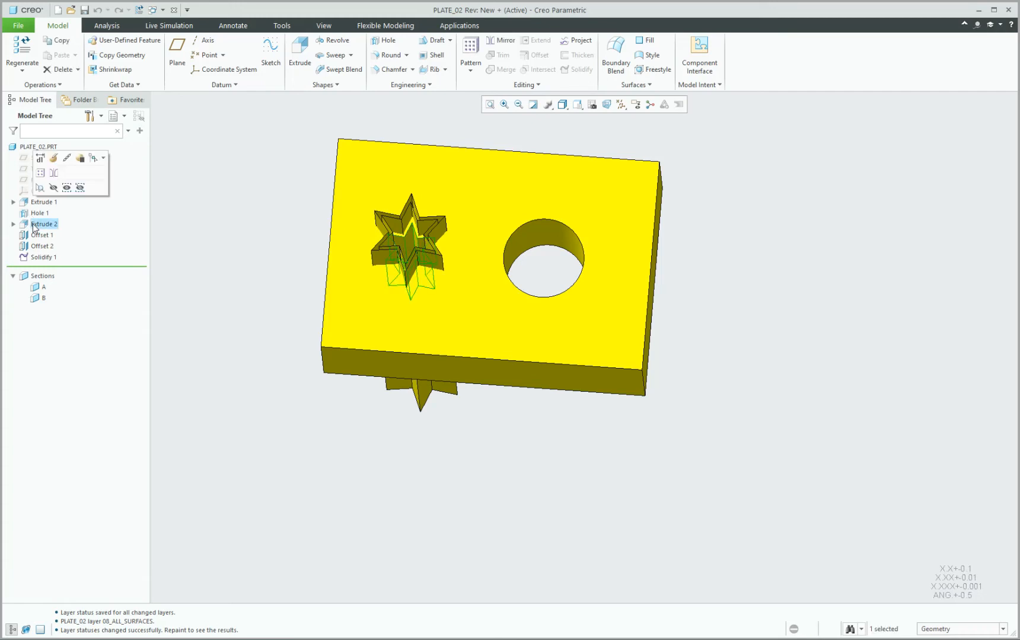
pyautogui.click(54, 159)
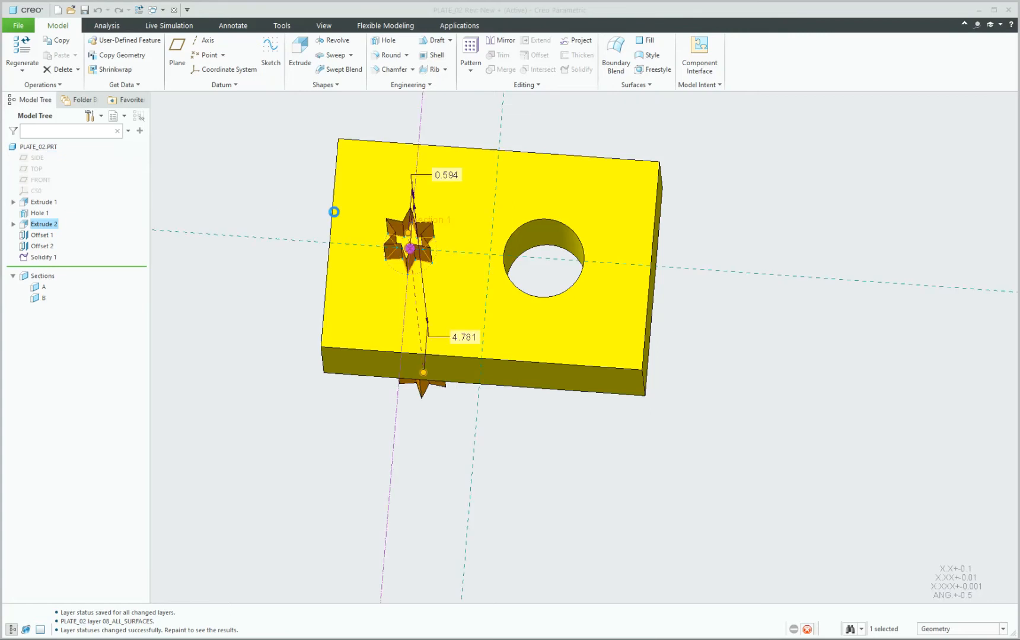
# Open Extrude 2's internal sketch and delete the star shape with its dimensions.
pyautogui.click(83, 86)
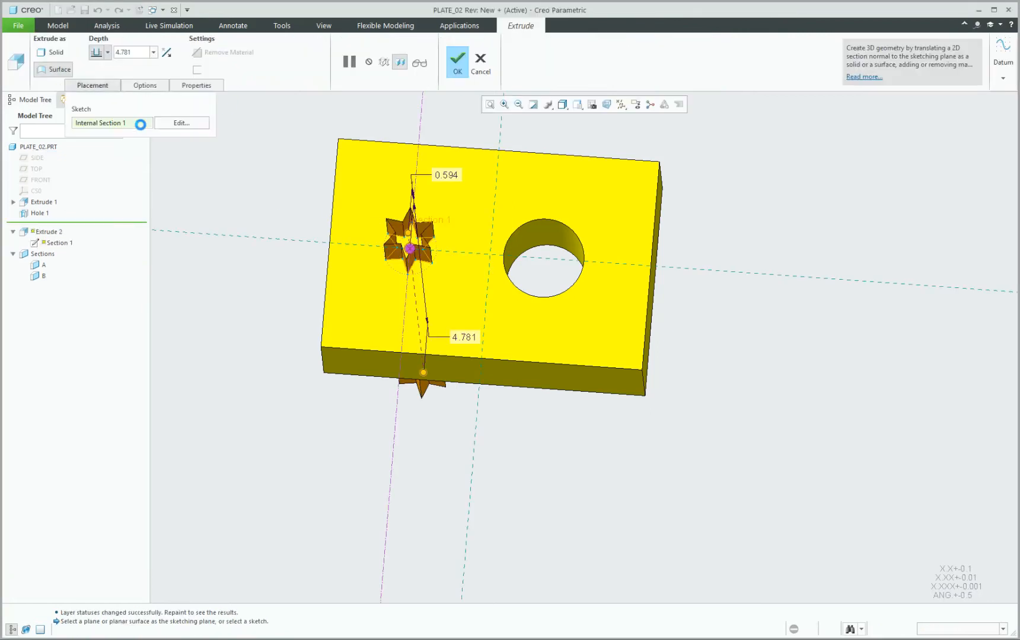
pyautogui.click(178, 125)
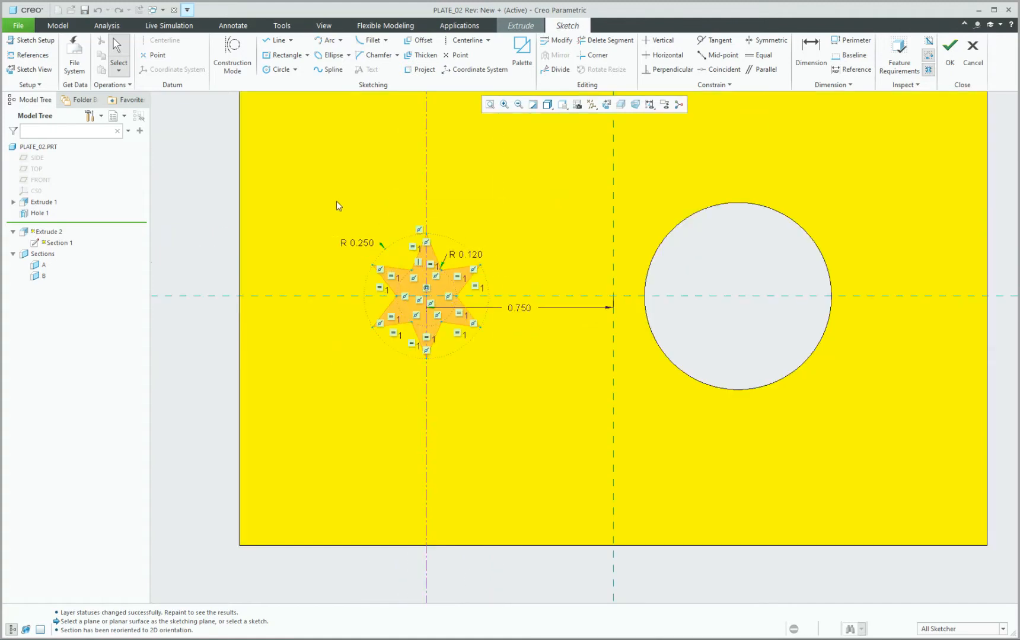
pyautogui.moveTo(336, 201); pyautogui.dragTo(512, 371)
pyautogui.press('Delete')
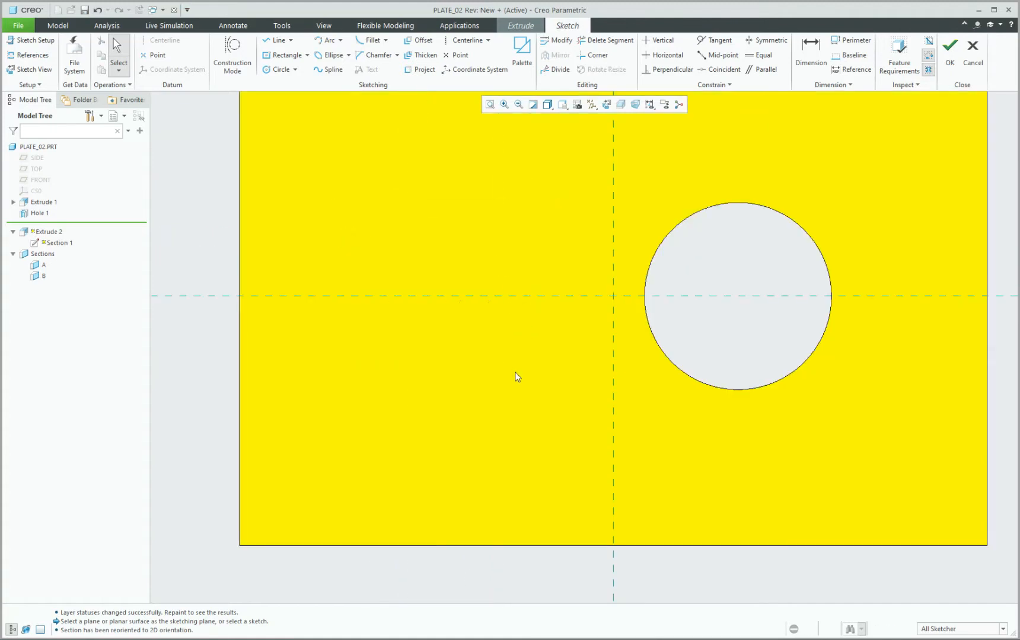
# Insert a 5-Sided Pentagon from the Palette onto the horizontal reference line and finish the sketch.
pyautogui.click(522, 53)
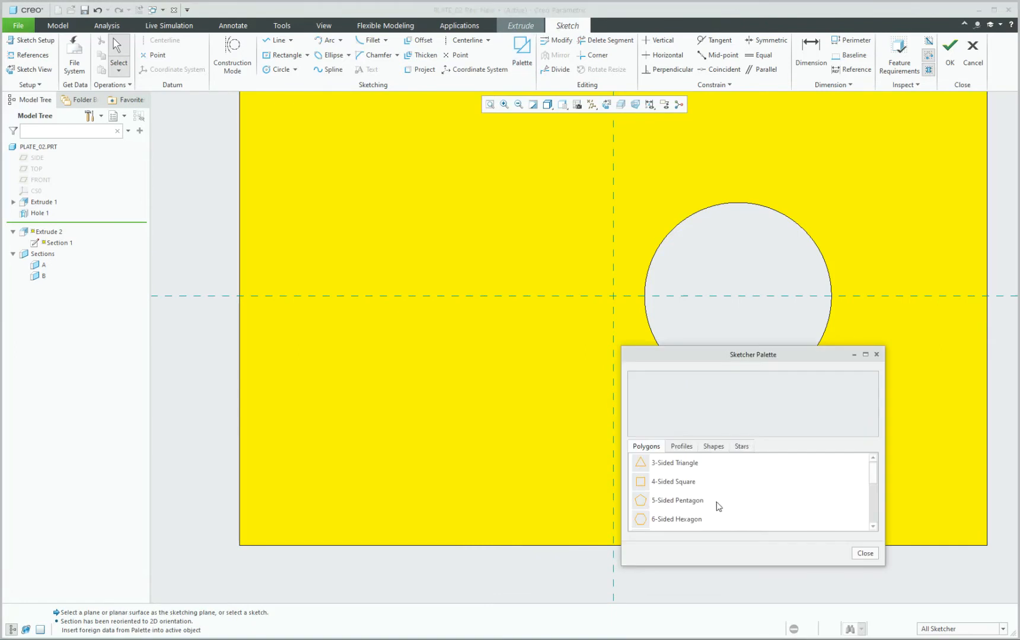
pyautogui.click(674, 502)
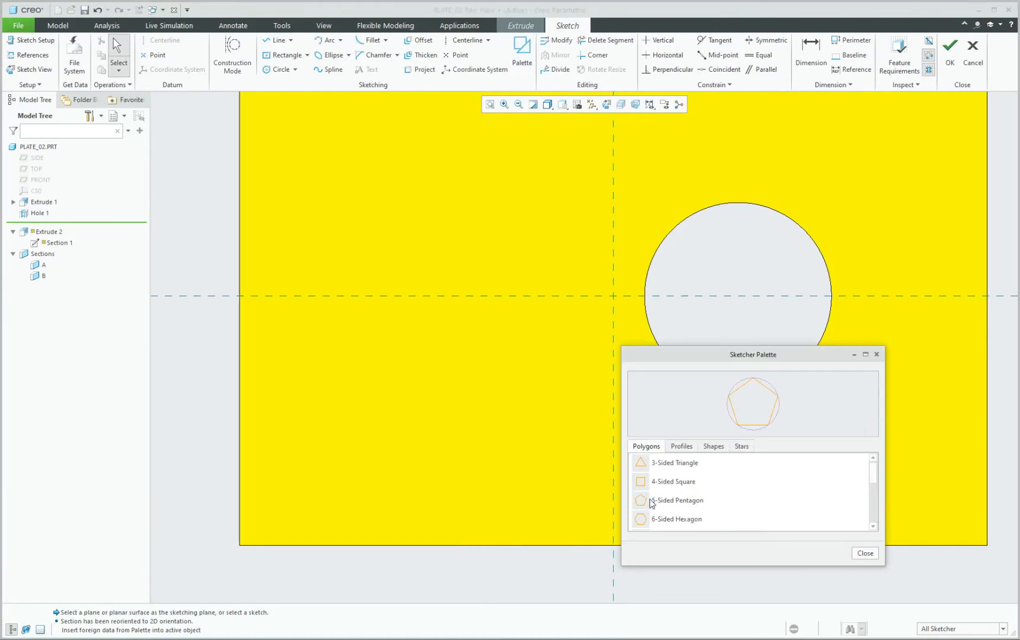
pyautogui.doubleClick(674, 502)
pyautogui.click(424, 256)
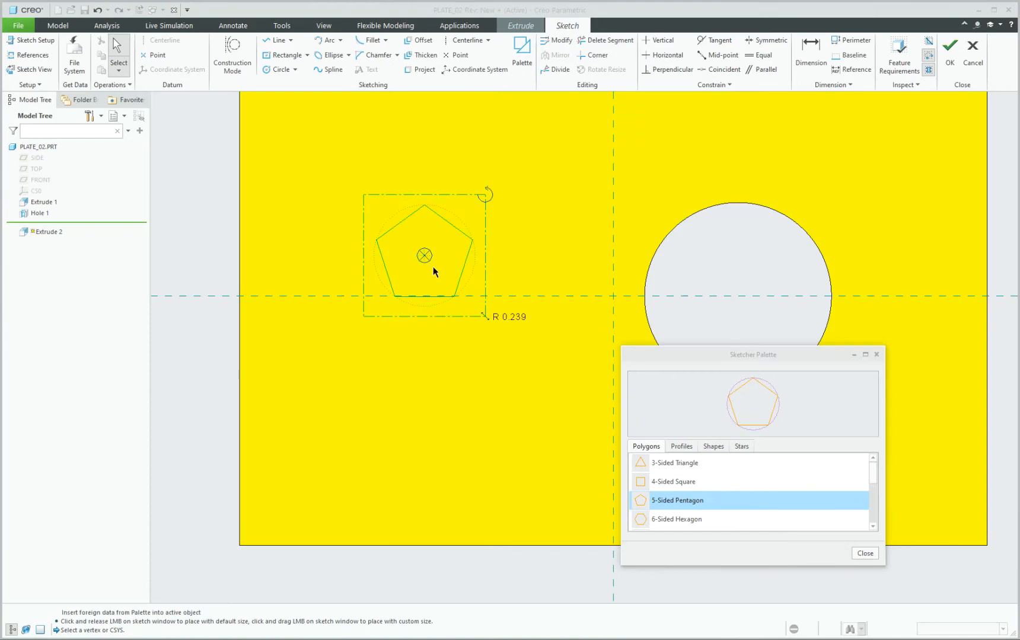
pyautogui.moveTo(422, 253); pyautogui.dragTo(416, 295)
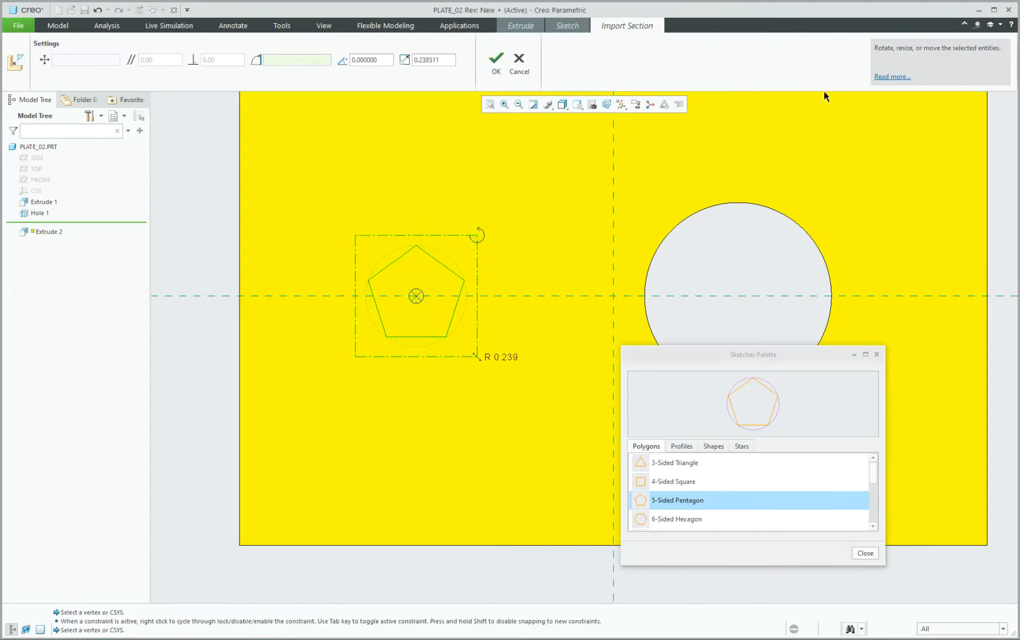
pyautogui.click(497, 62)
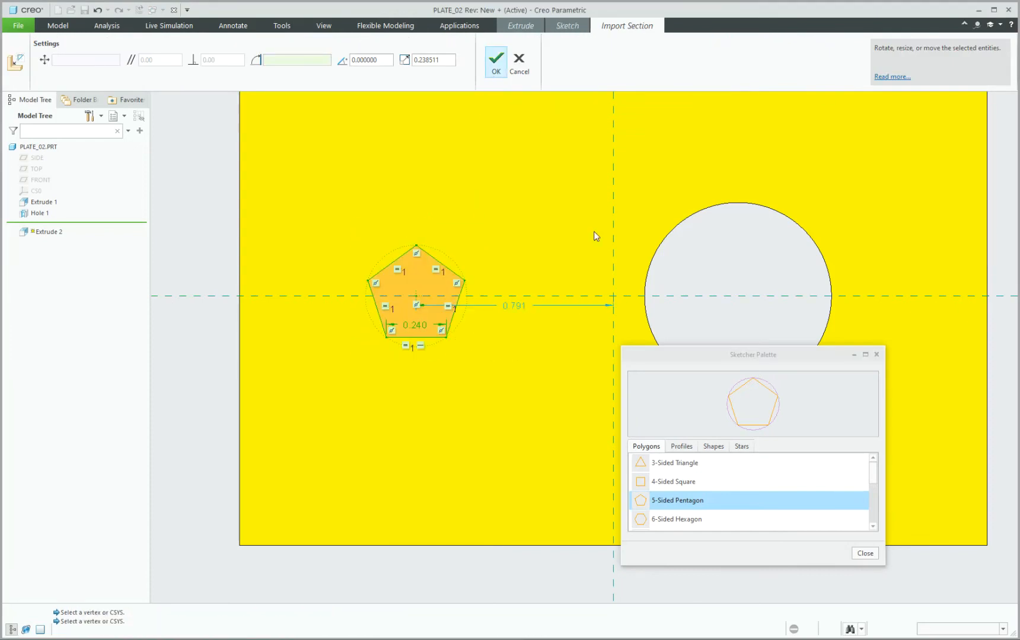
pyautogui.scroll(3, 476, 266)
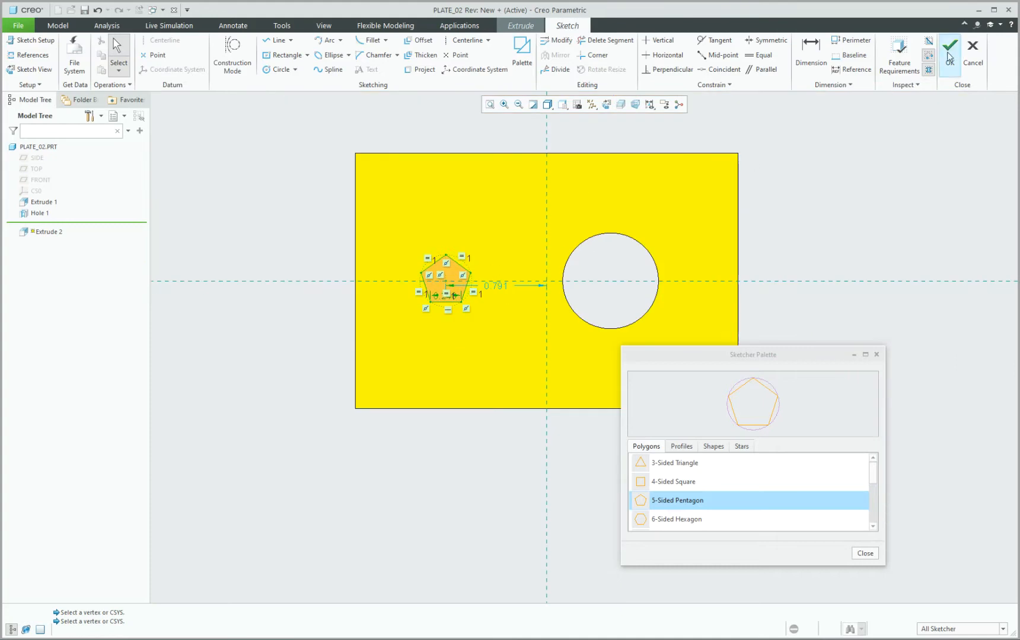
pyautogui.scroll(-2, 472, 274)
pyautogui.moveTo(463, 346)
pyautogui.mouseDown(button='middle')
pyautogui.moveTo(453, 289)
pyautogui.moveTo(422, 248)
pyautogui.mouseUp(button='middle')
pyautogui.click(457, 60)
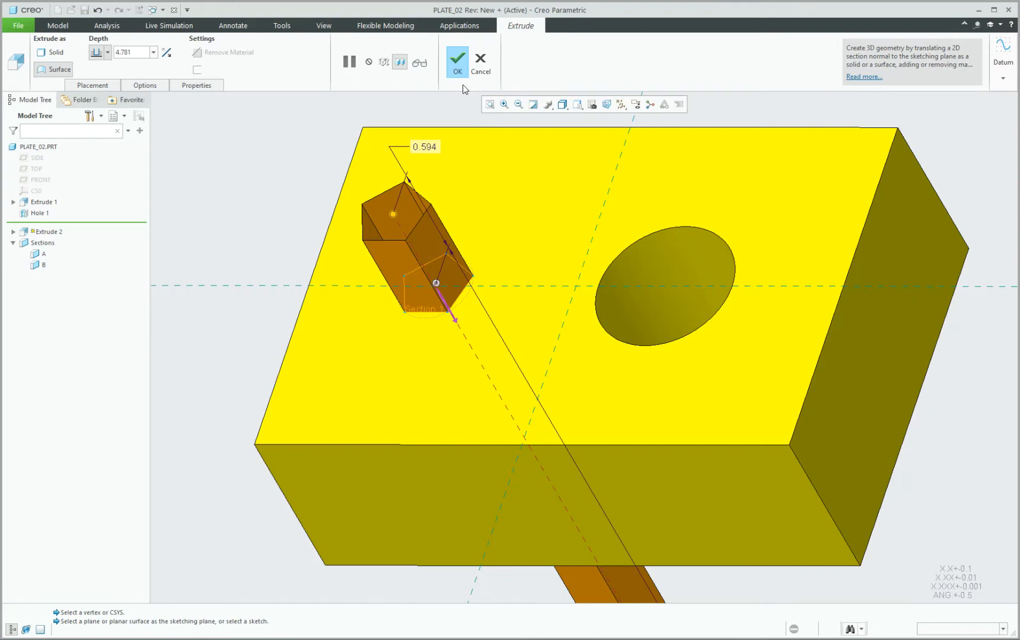
# Inspect PLATE_02's new pentagonal extrude from several angles, then switch to the PLATE_01 window.
pyautogui.scroll(2, 415, 212)
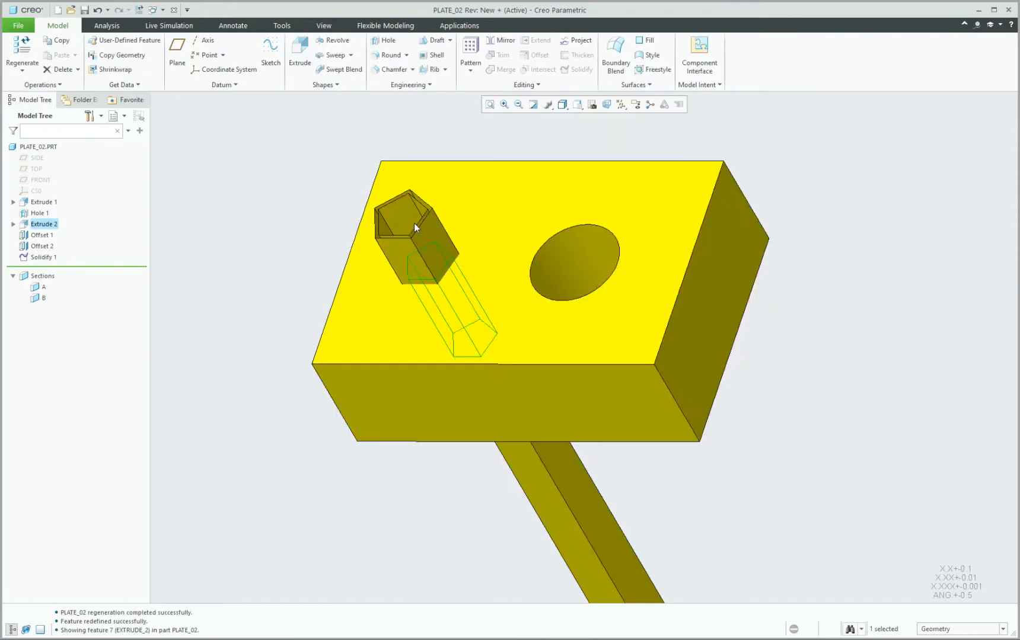
pyautogui.moveTo(394, 218); pyautogui.dragTo(422, 240, button='middle')
pyautogui.scroll(-3, 422, 240)
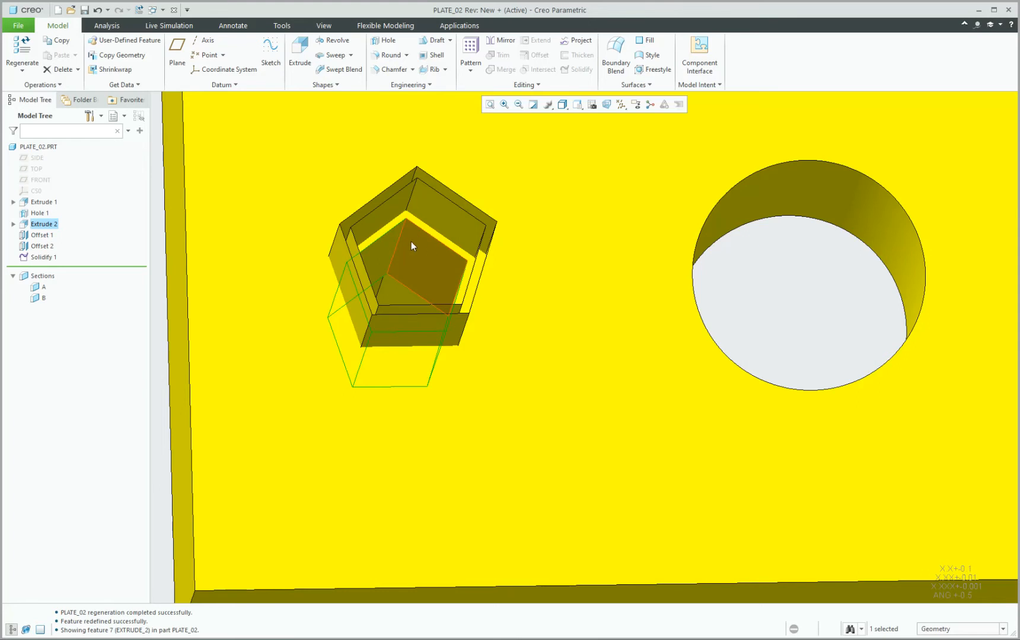
pyautogui.moveTo(431, 237); pyautogui.dragTo(415, 175, button='middle')
pyautogui.scroll(2, 416, 175)
pyautogui.moveTo(408, 238); pyautogui.dragTo(408, 209, button='middle')
pyautogui.scroll(4, 409, 210)
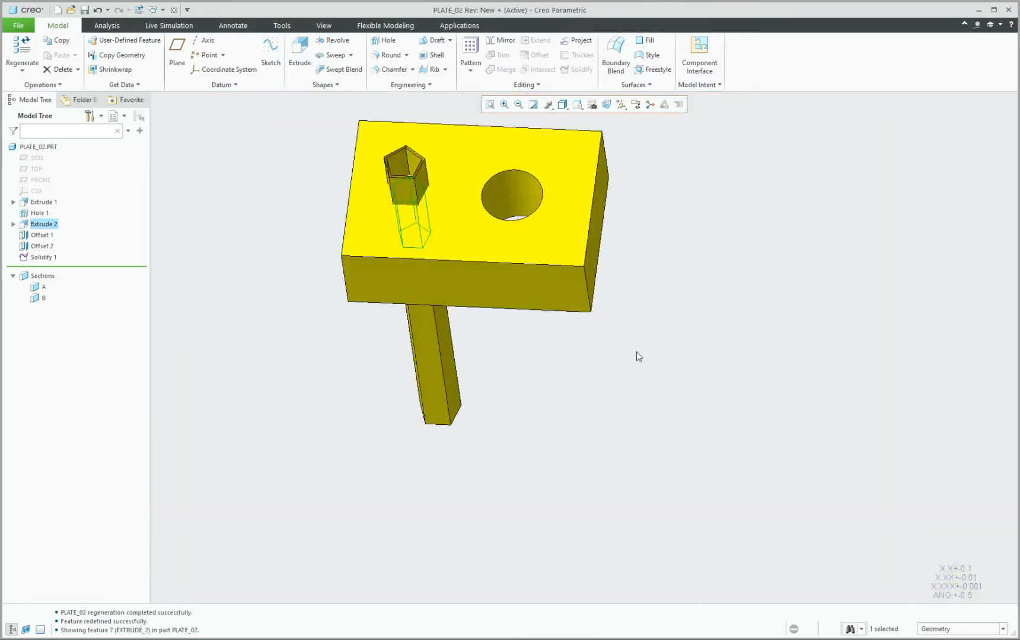
pyautogui.click(636, 351)
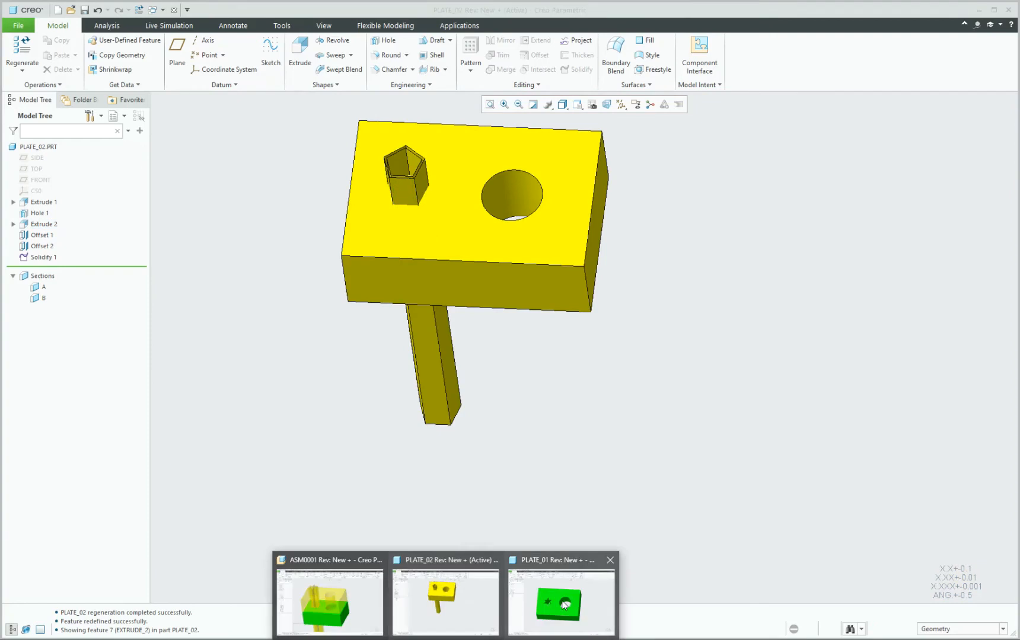
pyautogui.click(586, 595)
# Regenerate PLATE_01 with Ctrl+G and return to the standard orientation to check the pentagonal cut.
pyautogui.hotkey('ctrl', 'g')
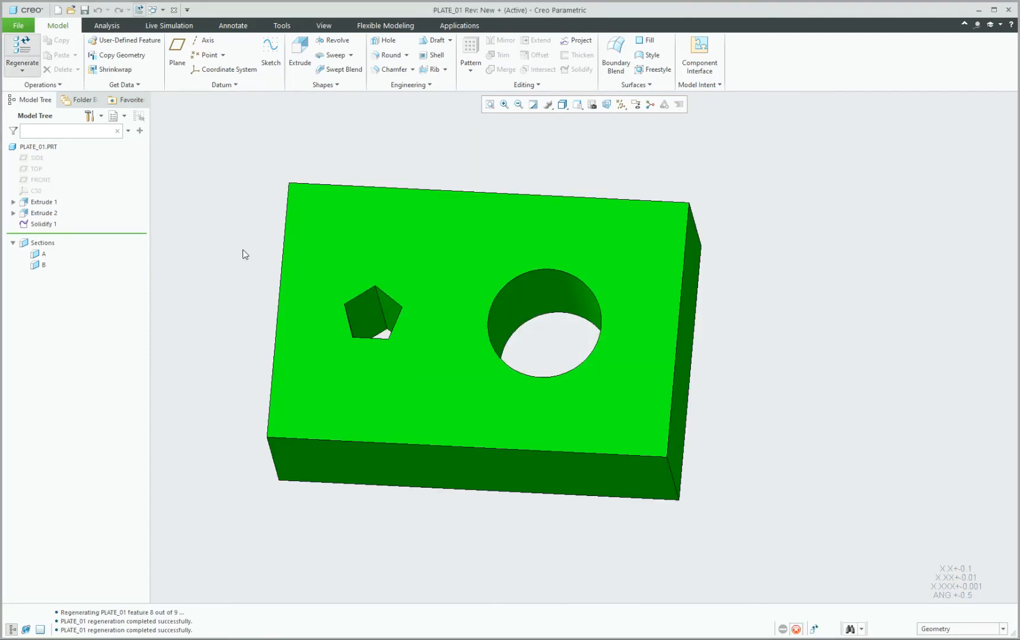
pyautogui.scroll(-3, 370, 311)
pyautogui.moveTo(369, 309); pyautogui.dragTo(374, 325, button='middle')
pyautogui.hotkey('ctrl', 'd')
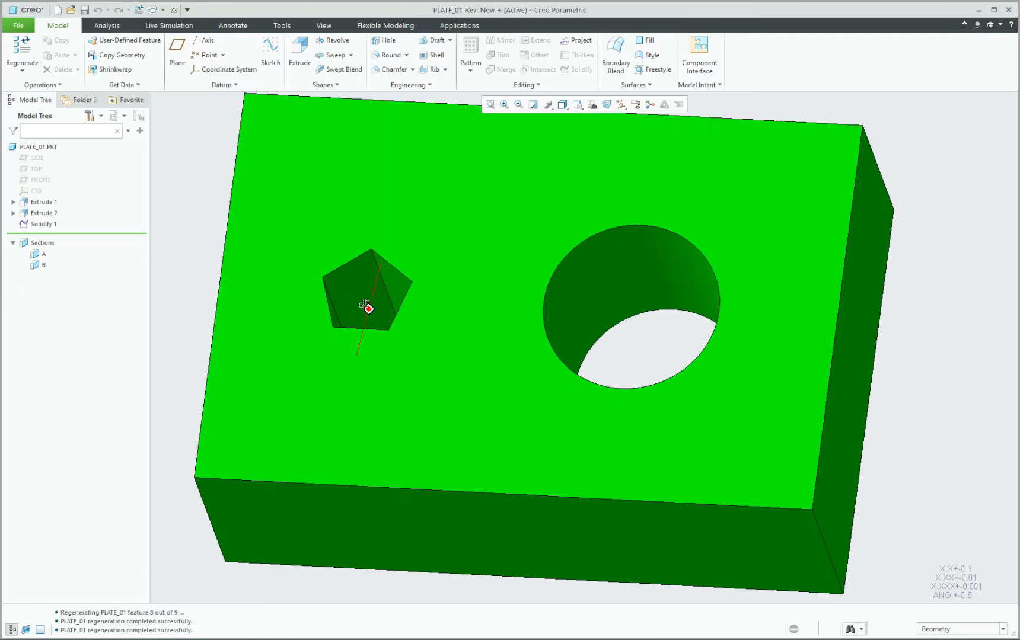
pyautogui.scroll(2, 447, 267)
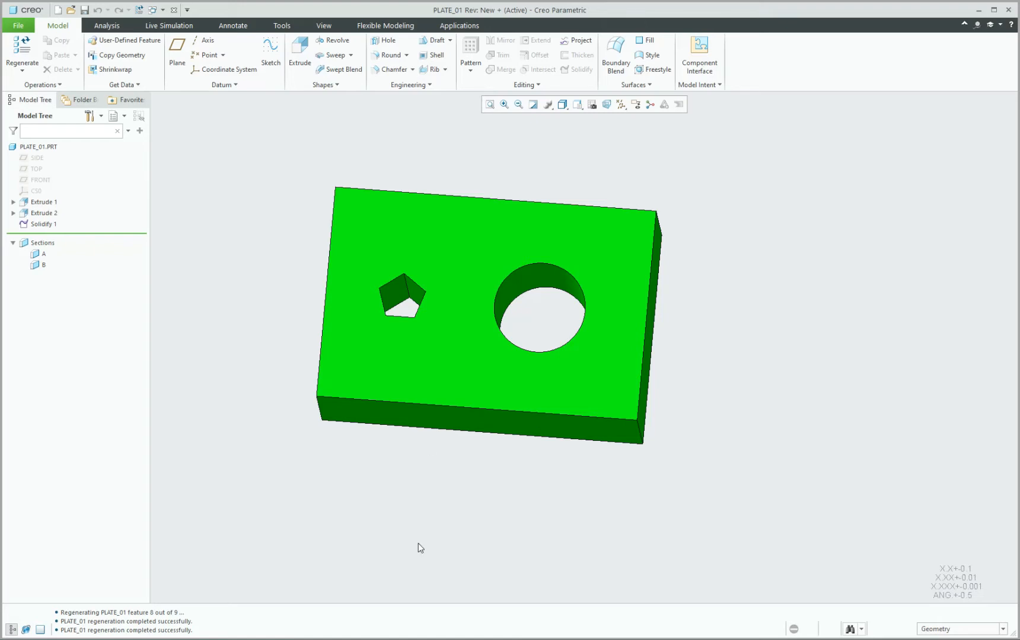
# Delete the Solidify 1 feature and switch to the ASM0001 assembly window.
pyautogui.click(43, 224)
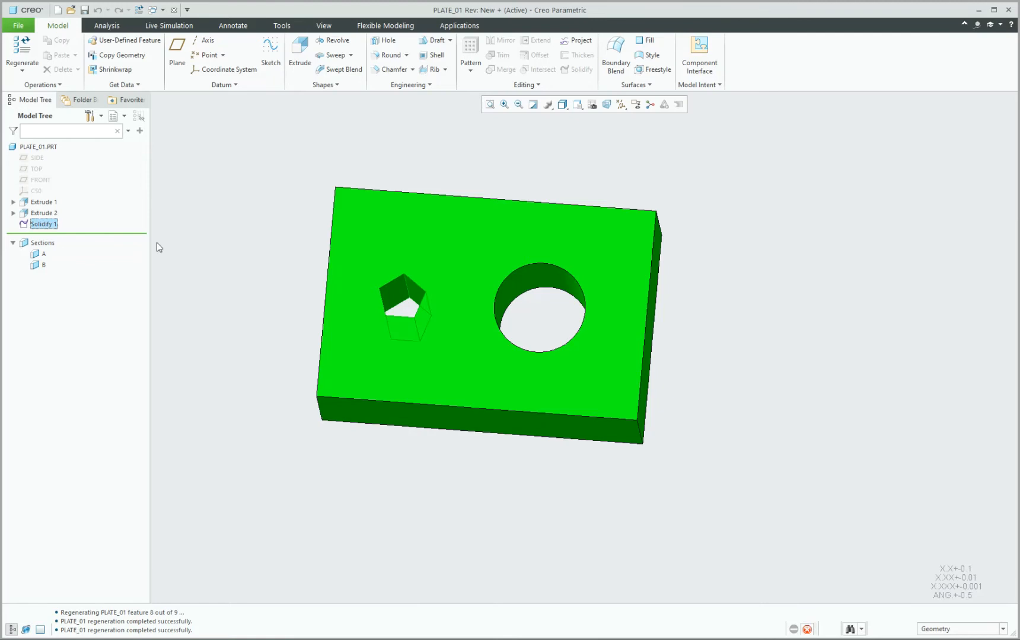
pyautogui.press('Delete')
pyautogui.press('Return')
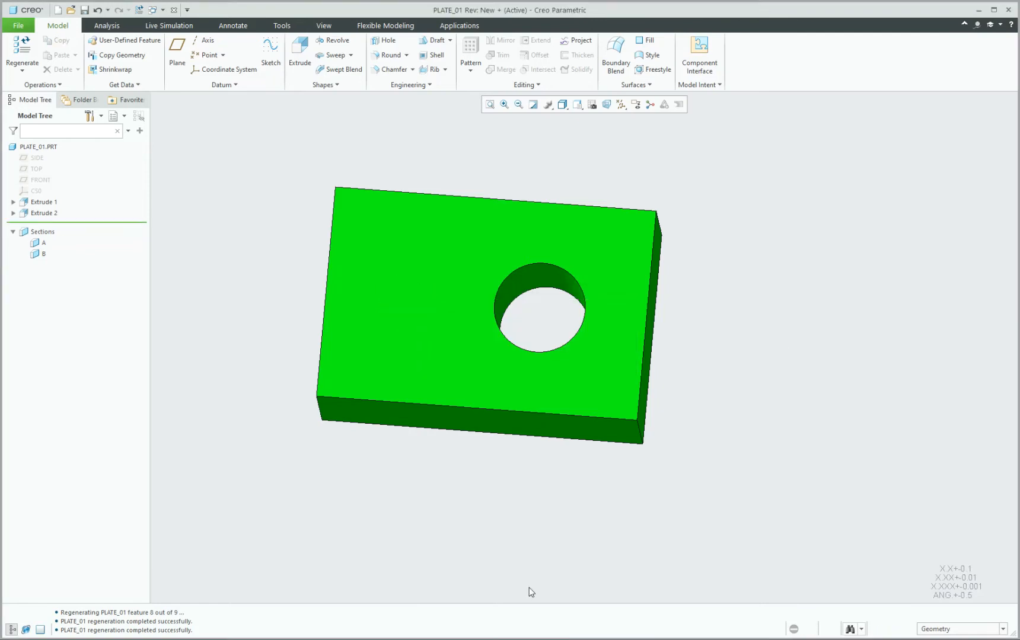
pyautogui.moveTo(447, 639)
pyautogui.click(331, 596)
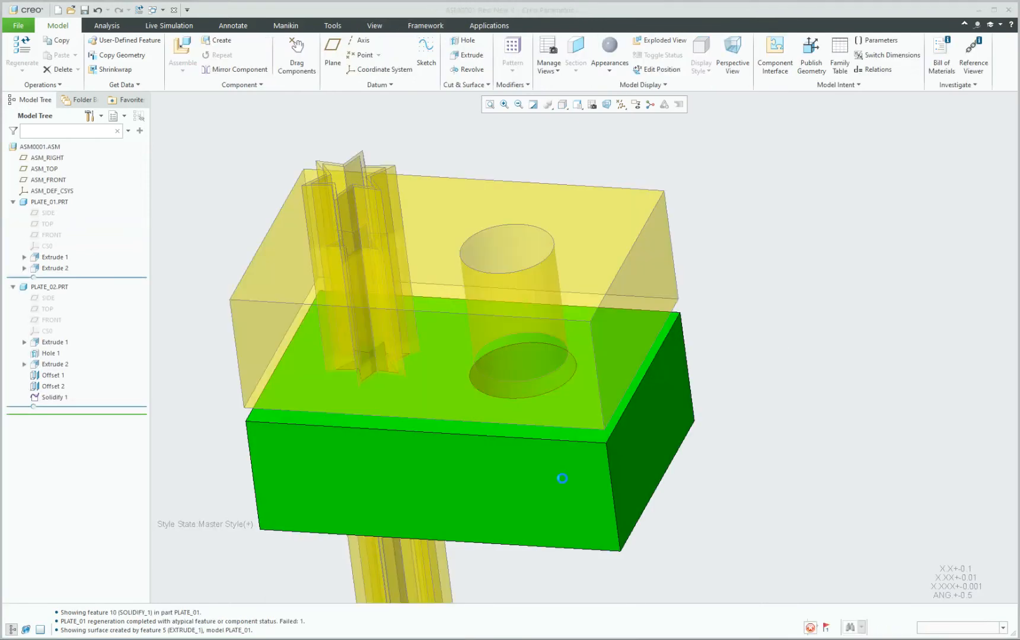
# Activate PLATE_01 in ASM0001 and start a Copy Geometry feature in it.
pyautogui.click(449, 470)
pyautogui.click(459, 405)
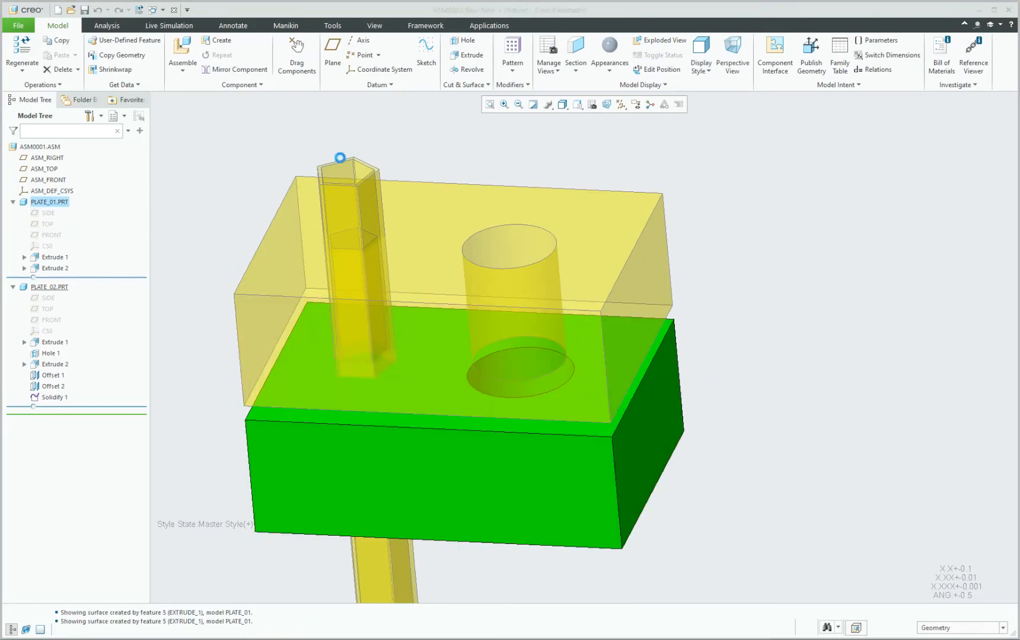
pyautogui.click(134, 84)
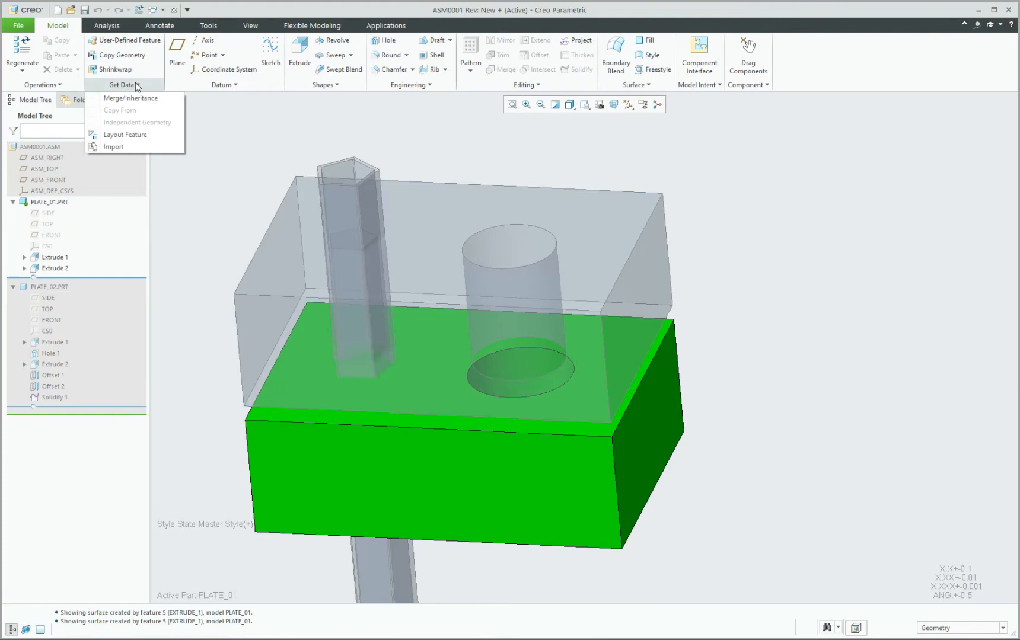
pyautogui.click(137, 86)
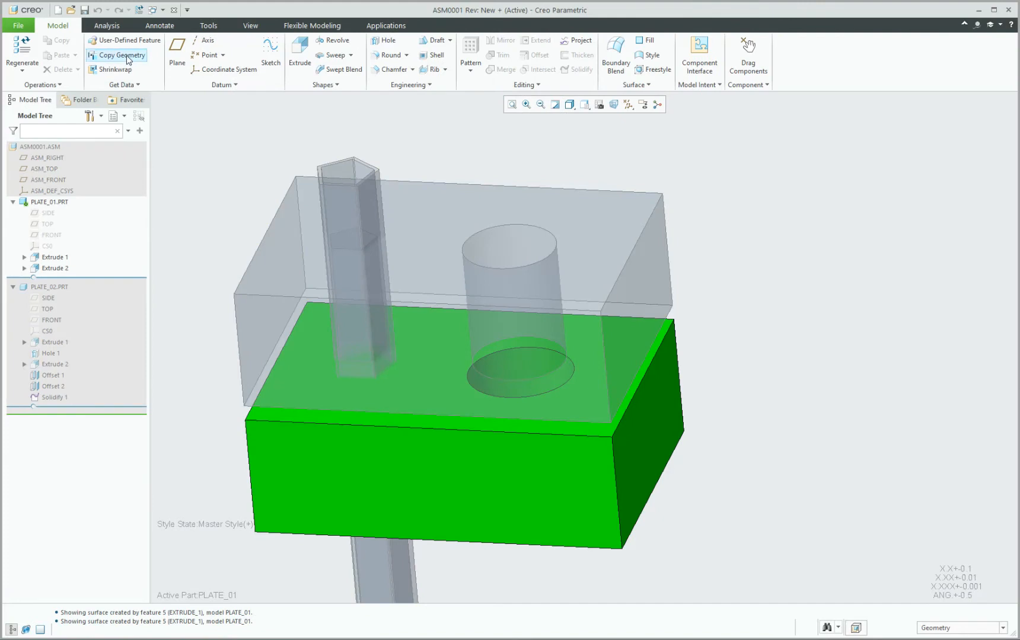
pyautogui.click(130, 57)
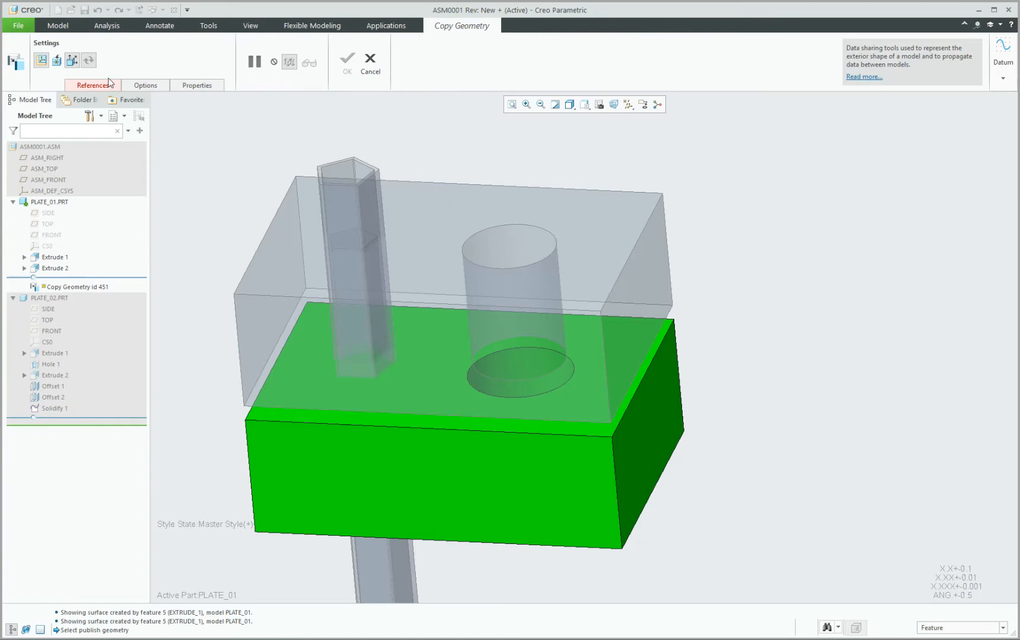
# Allow unpublished geometry, filter to Quilt, and pick PLATE_02's pentagonal pillar quilt to copy.
pyautogui.click(72, 60)
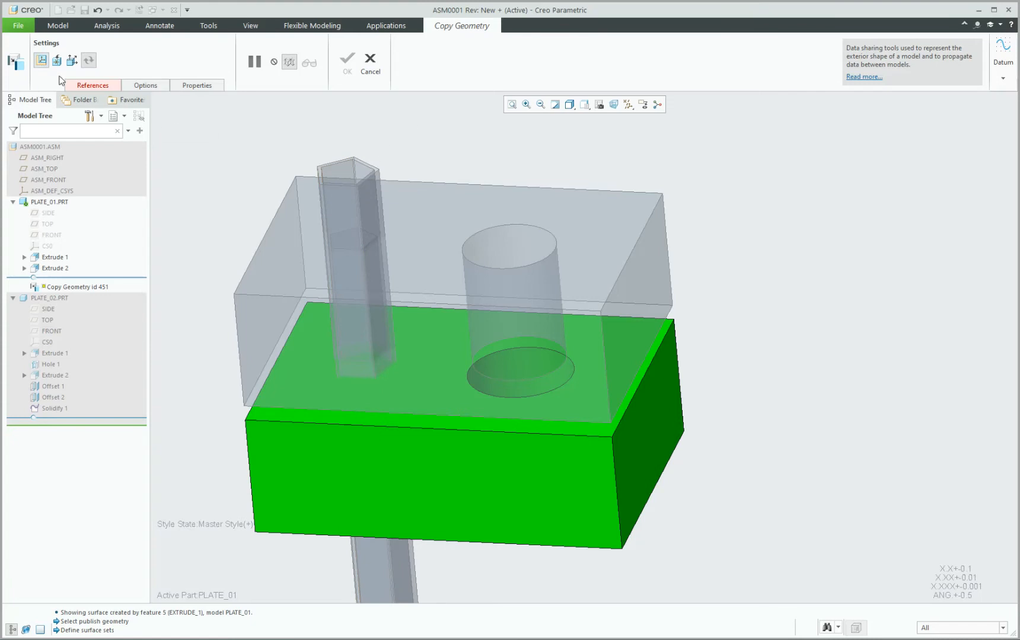
pyautogui.click(93, 84)
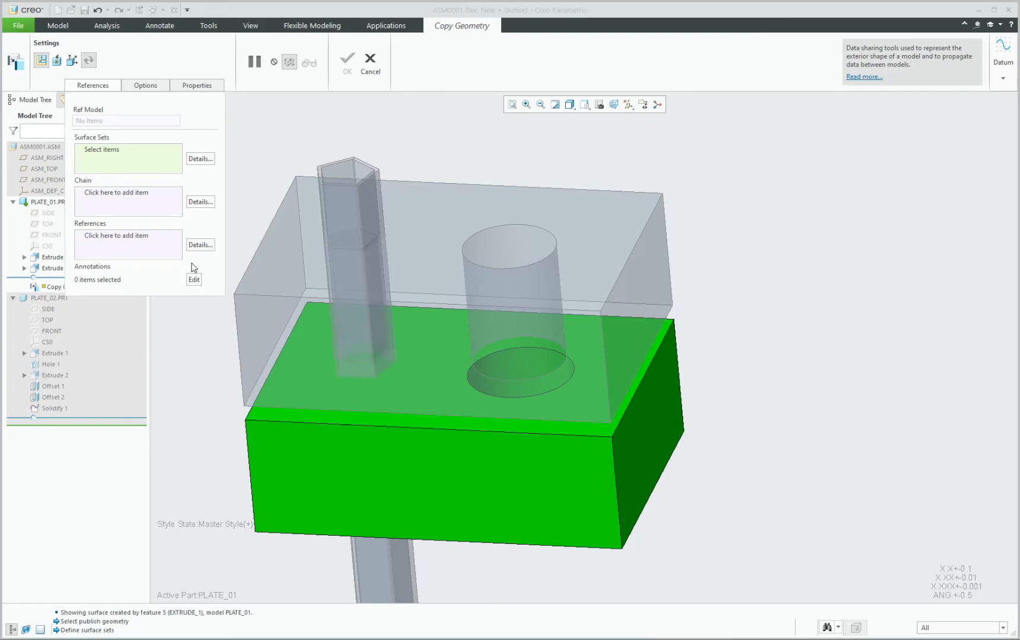
pyautogui.click(117, 152)
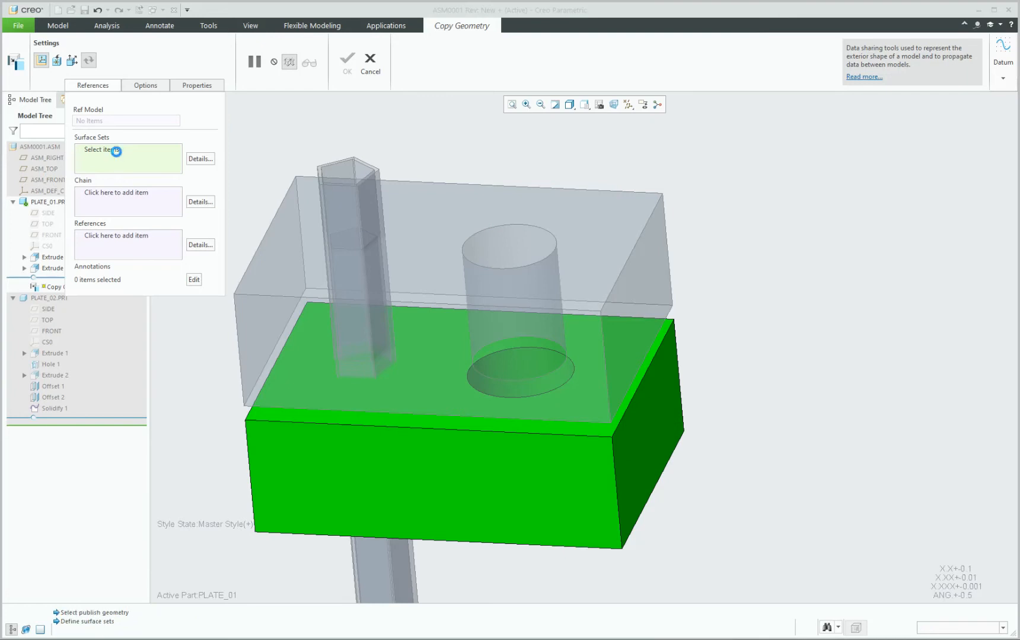
pyautogui.click(925, 629)
pyautogui.click(936, 585)
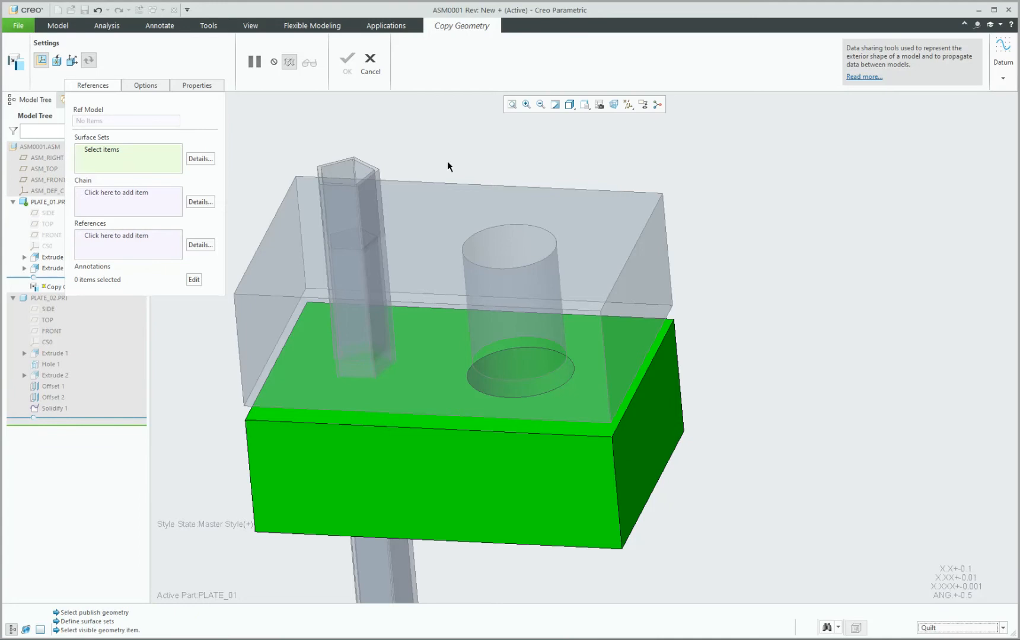
pyautogui.click(358, 169)
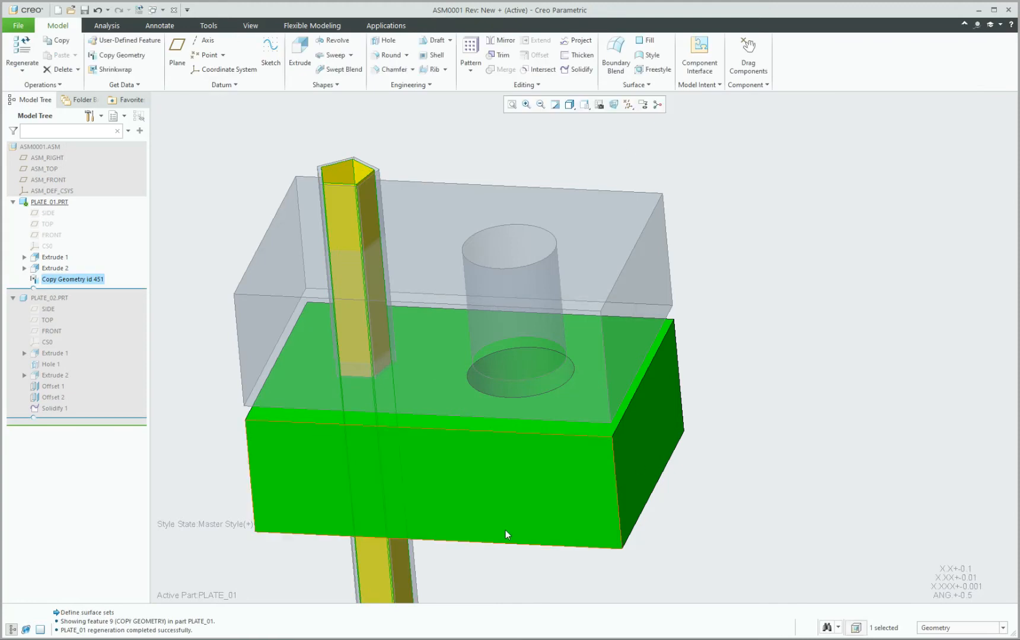
# Switch to the PLATE_01 part window from the taskbar previews.
pyautogui.click(462, 588)
pyautogui.scroll(1, 438, 588)
pyautogui.click(445, 639)
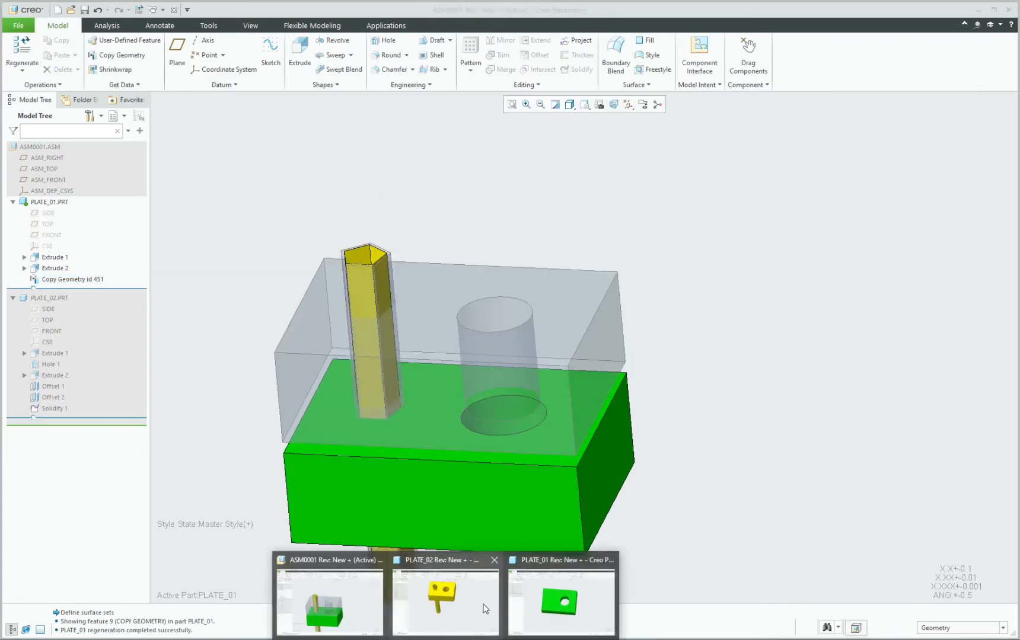
pyautogui.click(556, 575)
pyautogui.scroll(-2, 479, 300)
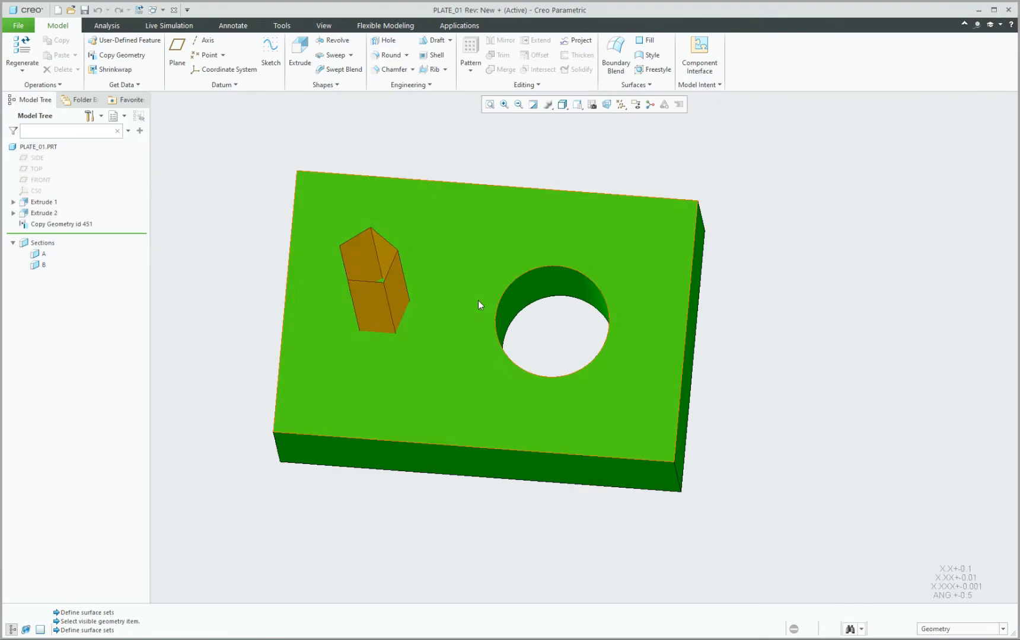
pyautogui.moveTo(478, 301); pyautogui.dragTo(428, 310, button='middle')
pyautogui.scroll(2, 428, 310)
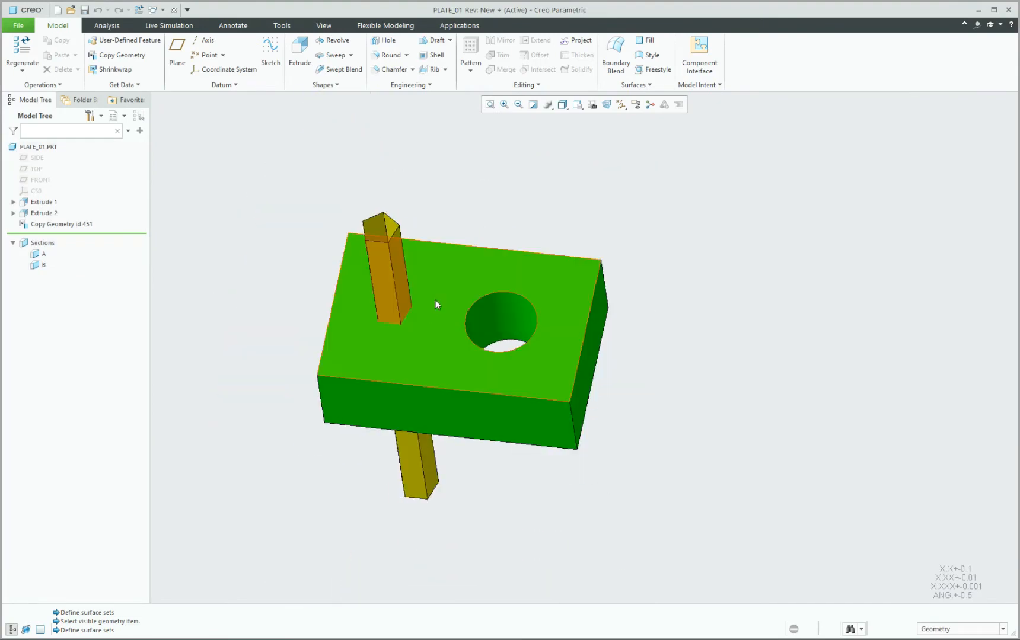
pyautogui.scroll(-1, 438, 300)
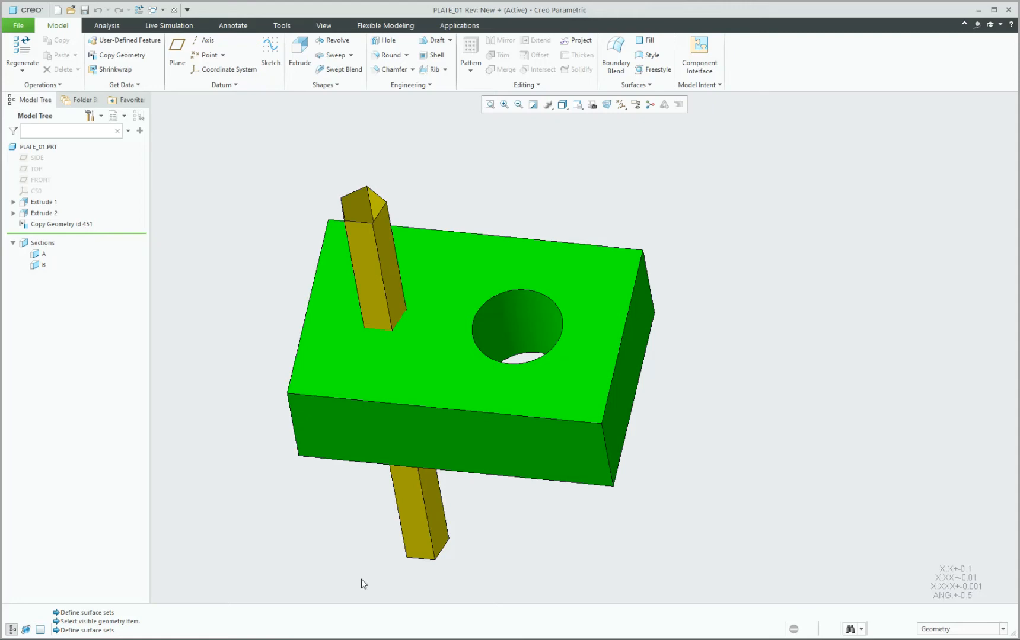
pyautogui.click(78, 228)
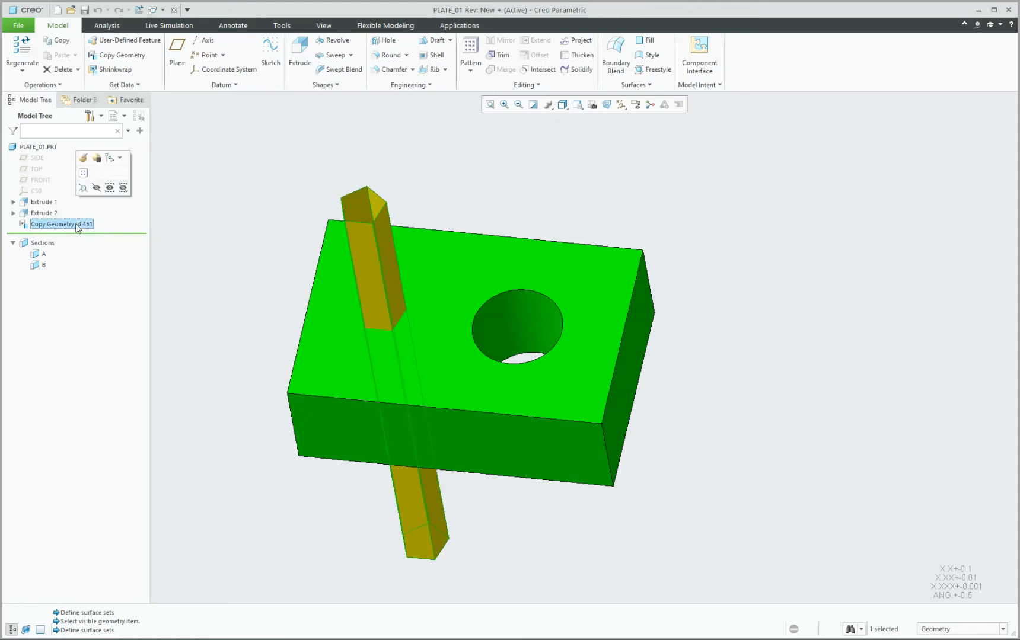
# Redefine Copy Geometry id 451 to use Manual Update.
pyautogui.click(84, 158)
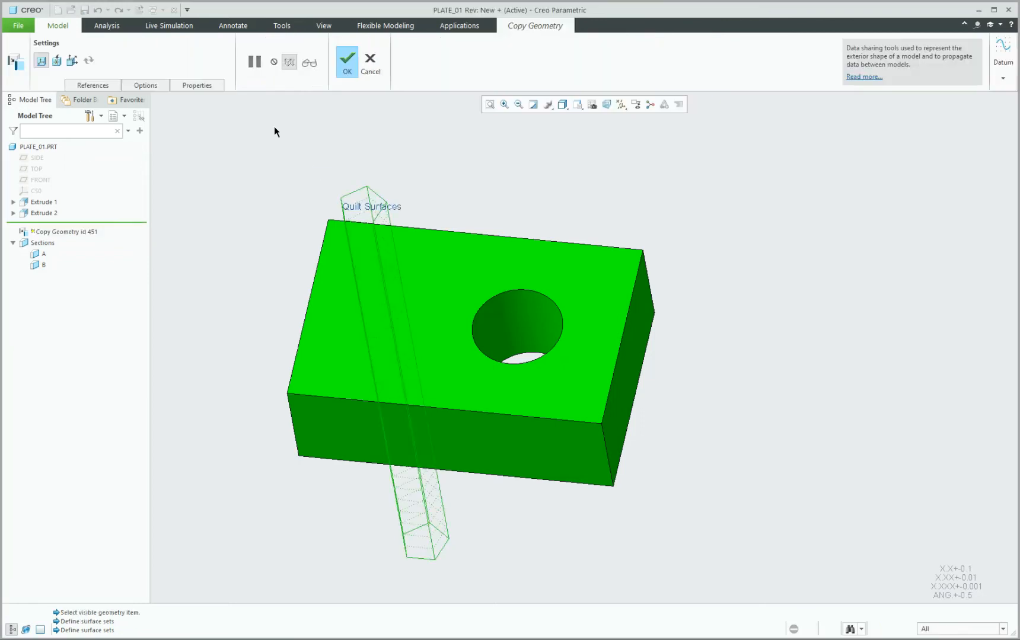
pyautogui.click(157, 87)
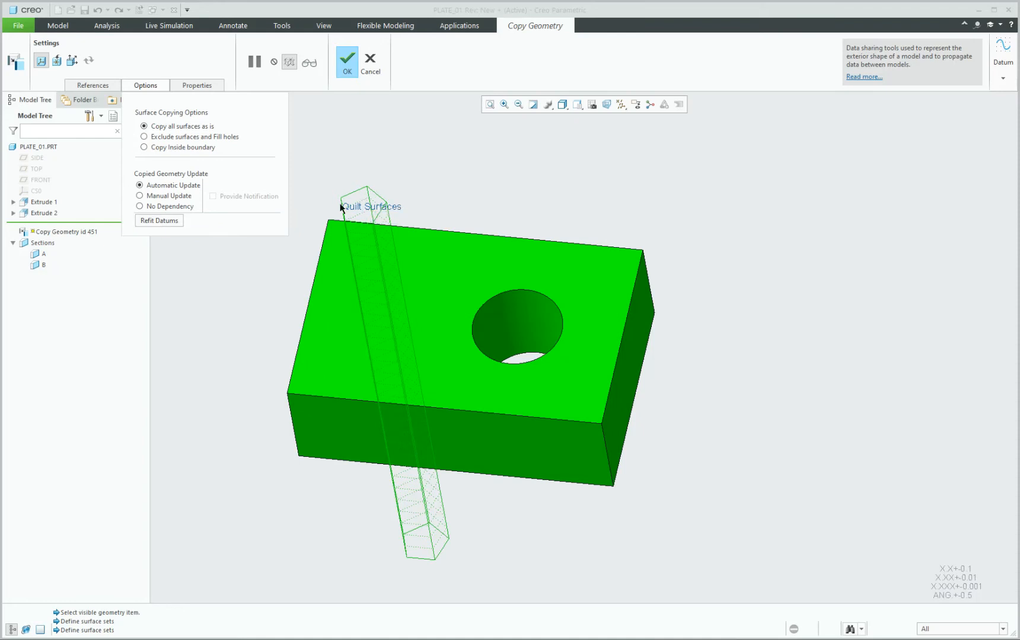
pyautogui.click(140, 196)
pyautogui.click(346, 68)
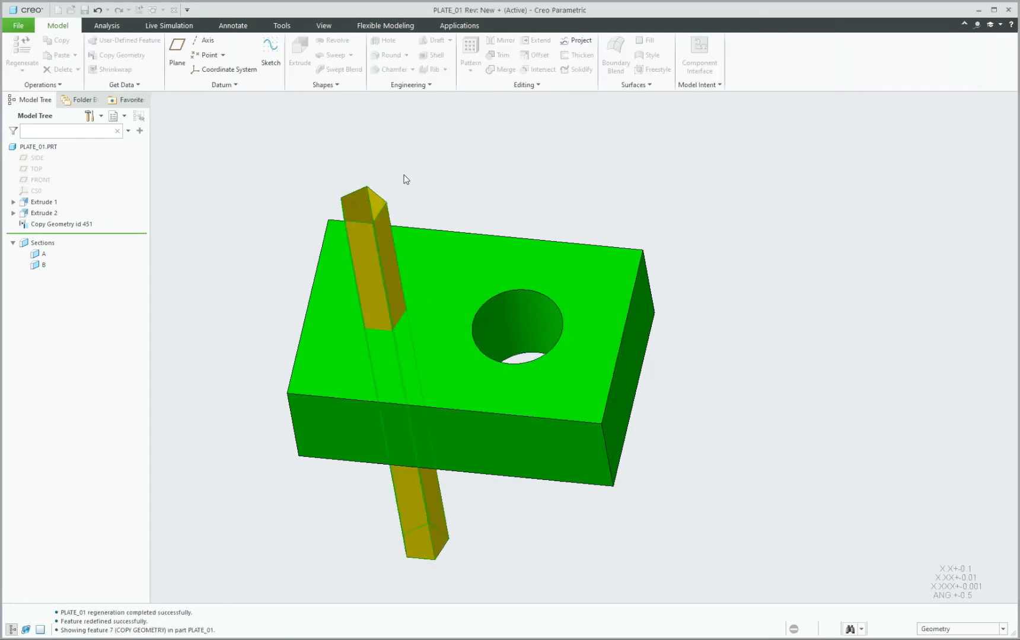
# Clear the selection and adjust the selection filter for the next pick.
pyautogui.click(767, 490)
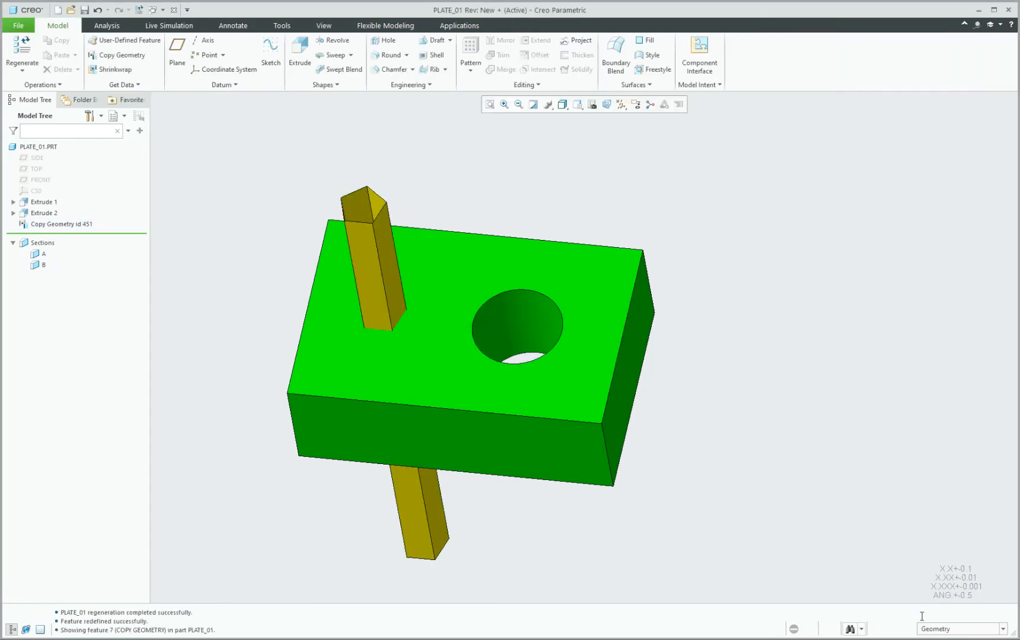
pyautogui.click(940, 631)
pyautogui.click(952, 598)
pyautogui.click(941, 630)
pyautogui.click(941, 594)
pyautogui.click(944, 627)
pyautogui.click(943, 582)
# Solidify the copied pentagonal quilt with Remove material and flipped direction to cut PLATE_01.
pyautogui.click(374, 237)
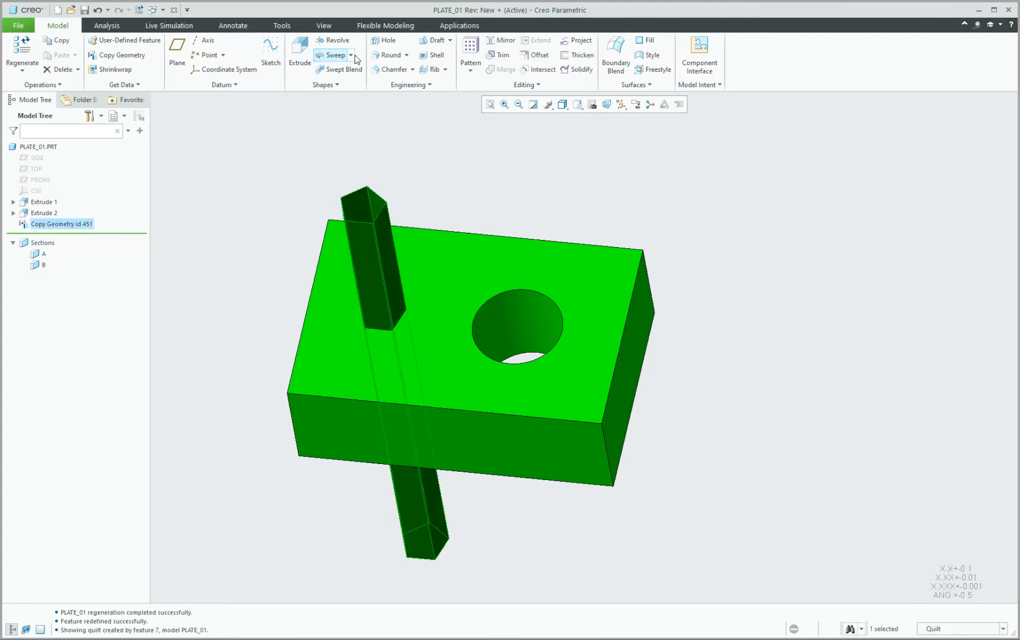
pyautogui.click(578, 69)
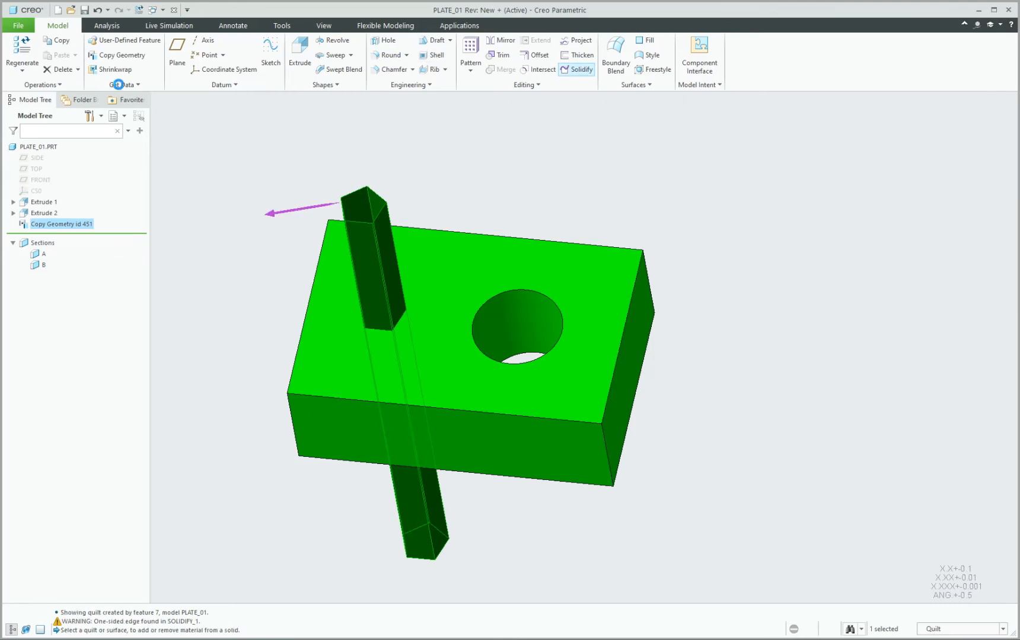
pyautogui.click(71, 69)
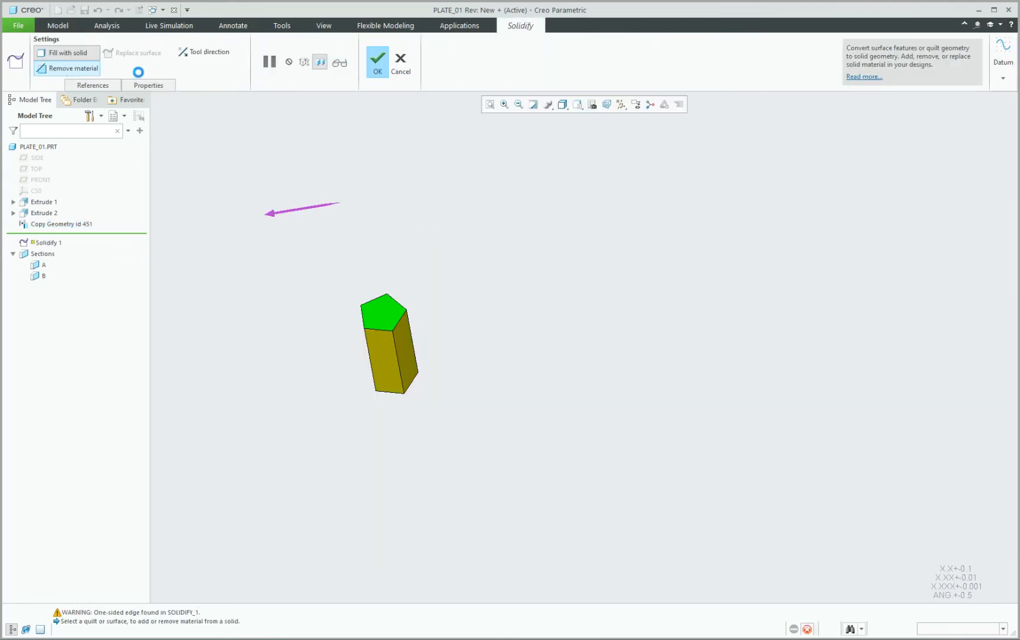
pyautogui.click(299, 213)
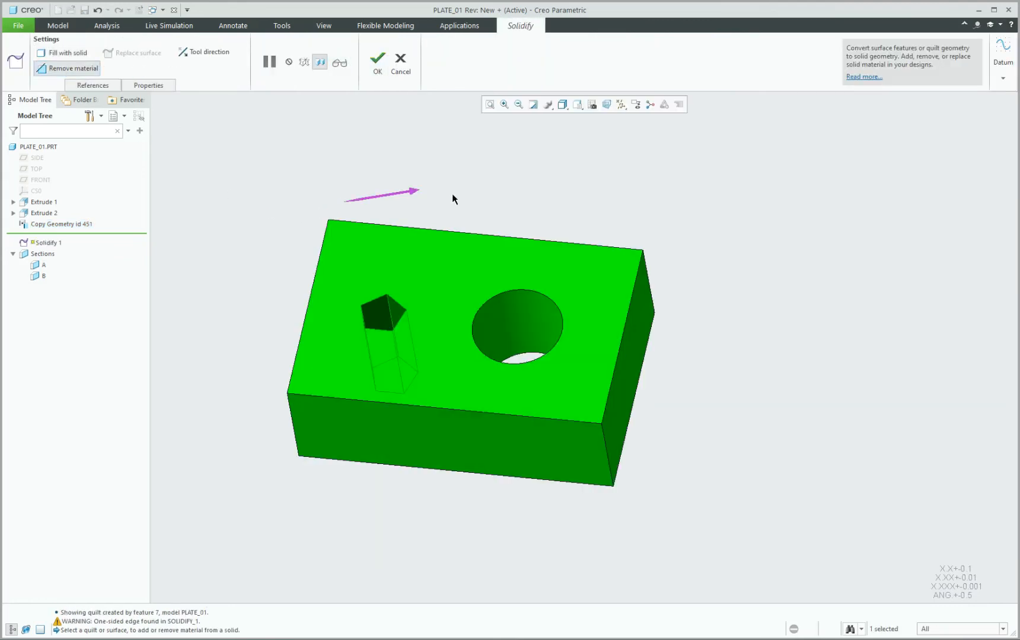
pyautogui.click(377, 66)
# Inspect the pentagonal cut in the standard view, then switch to the PLATE_02 window.
pyautogui.moveTo(479, 220)
pyautogui.mouseDown(button='middle')
pyautogui.moveTo(468, 205)
pyautogui.moveTo(480, 198)
pyautogui.moveTo(445, 215)
pyautogui.mouseUp(button='middle')
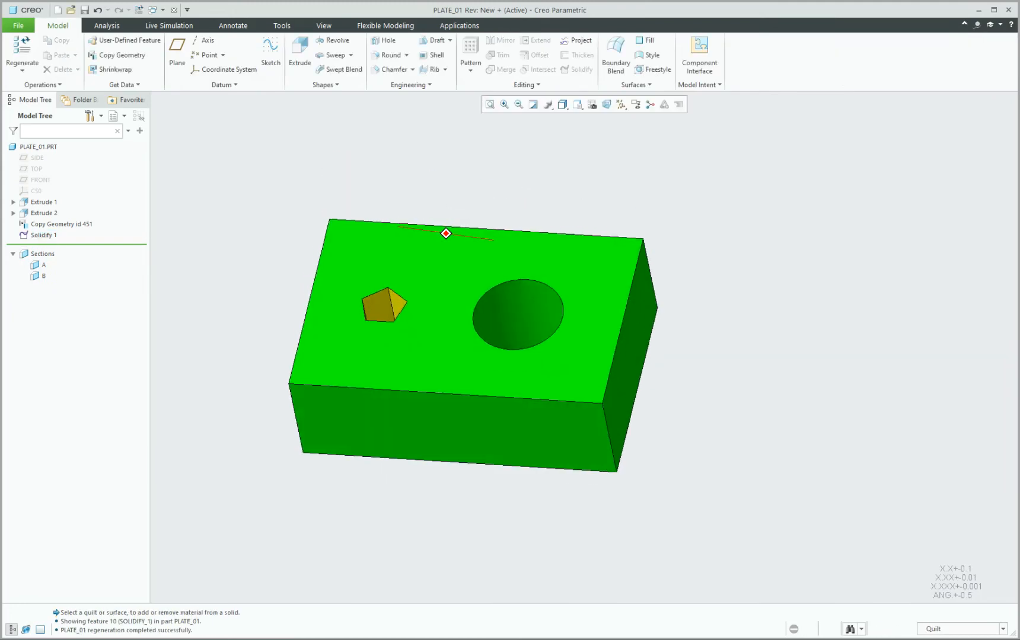
pyautogui.scroll(3, 398, 296)
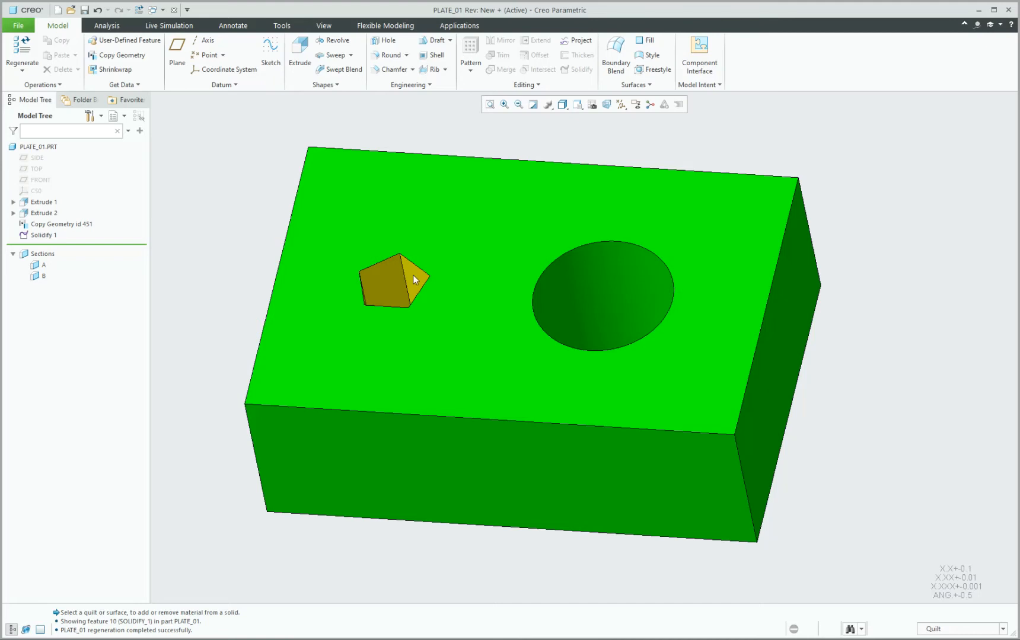
pyautogui.hotkey('ctrl', 'd')
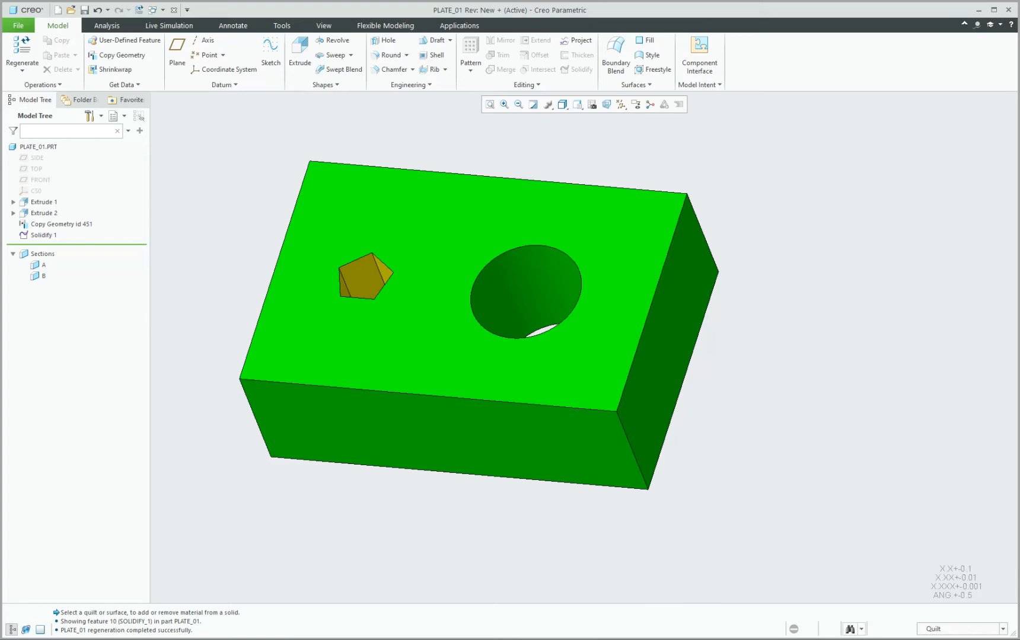
pyautogui.click(442, 614)
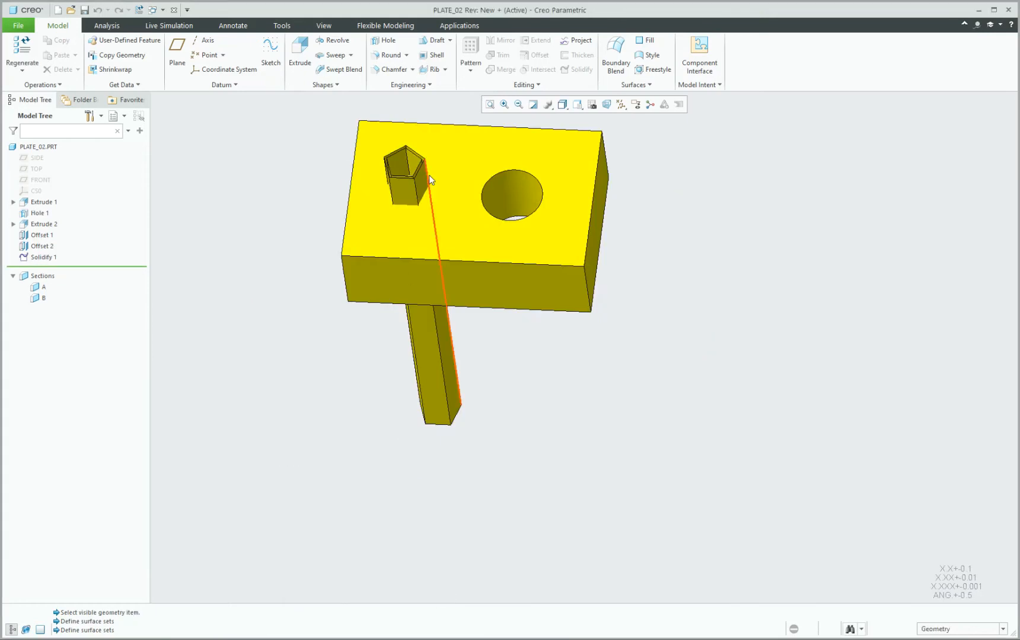
# Change Extrude 2's pentagon dimension from 0.240 to 0.500 and regenerate PLATE_02.
pyautogui.scroll(2, 428, 176)
pyautogui.scroll(-4, 439, 154)
pyautogui.moveTo(410, 178); pyautogui.dragTo(409, 209, button='middle')
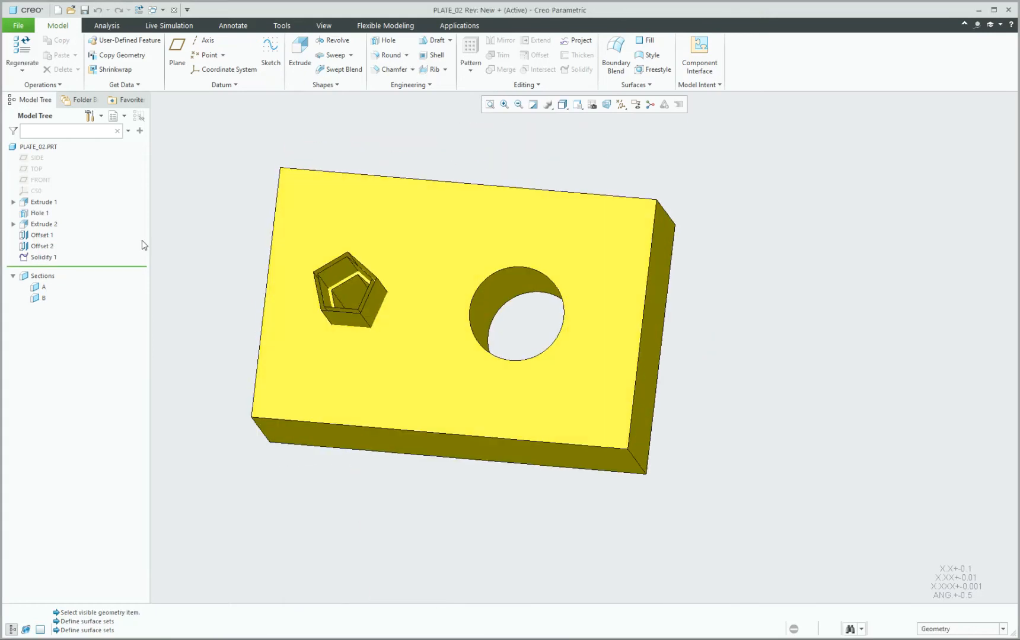
pyautogui.click(43, 224)
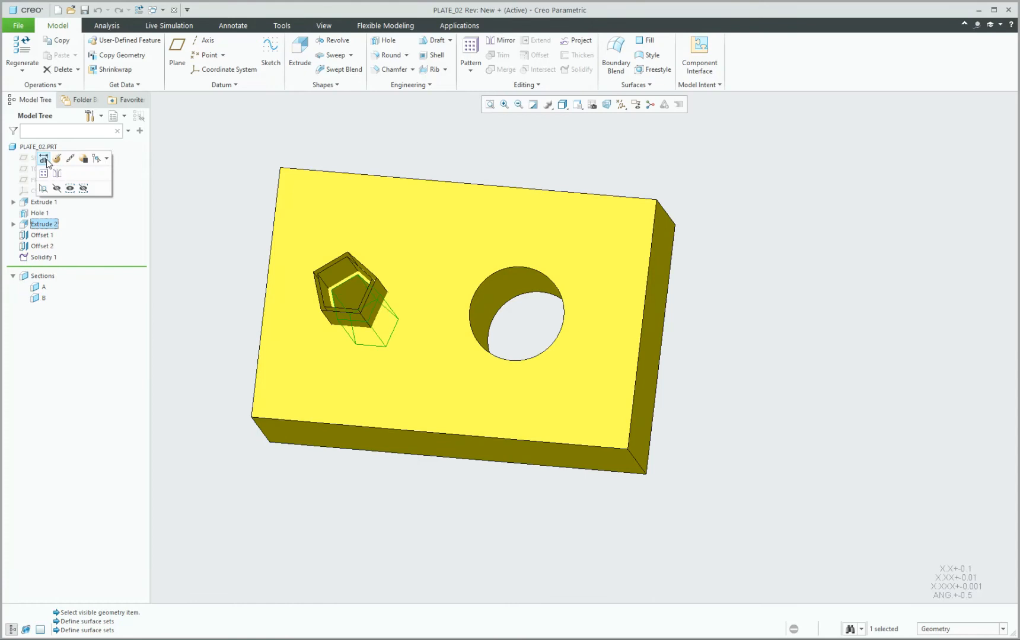
pyautogui.click(44, 159)
pyautogui.scroll(-5, 377, 314)
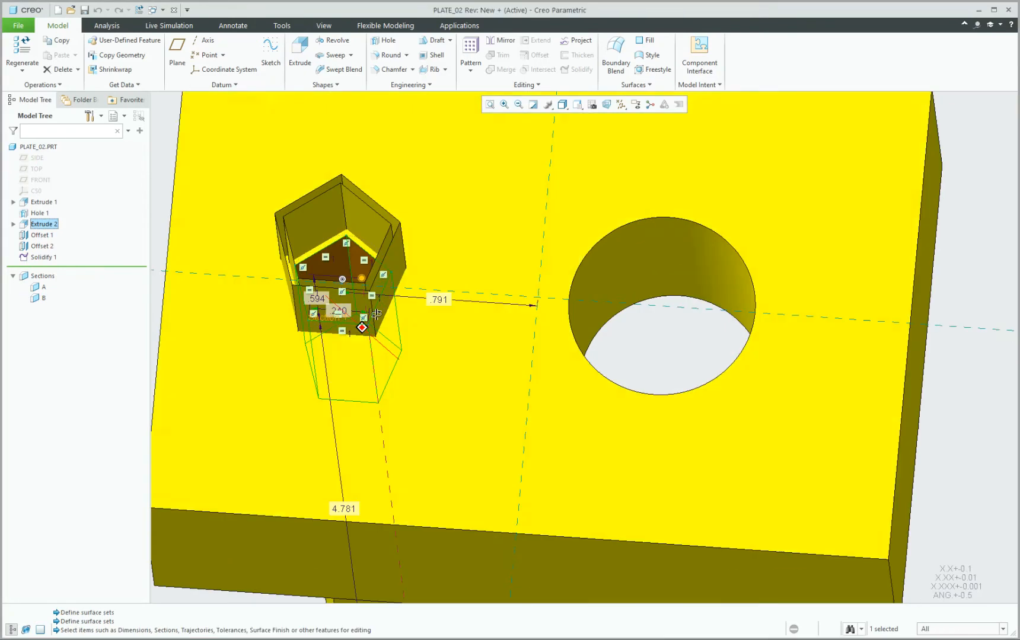
pyautogui.moveTo(377, 314); pyautogui.dragTo(343, 312, button='middle')
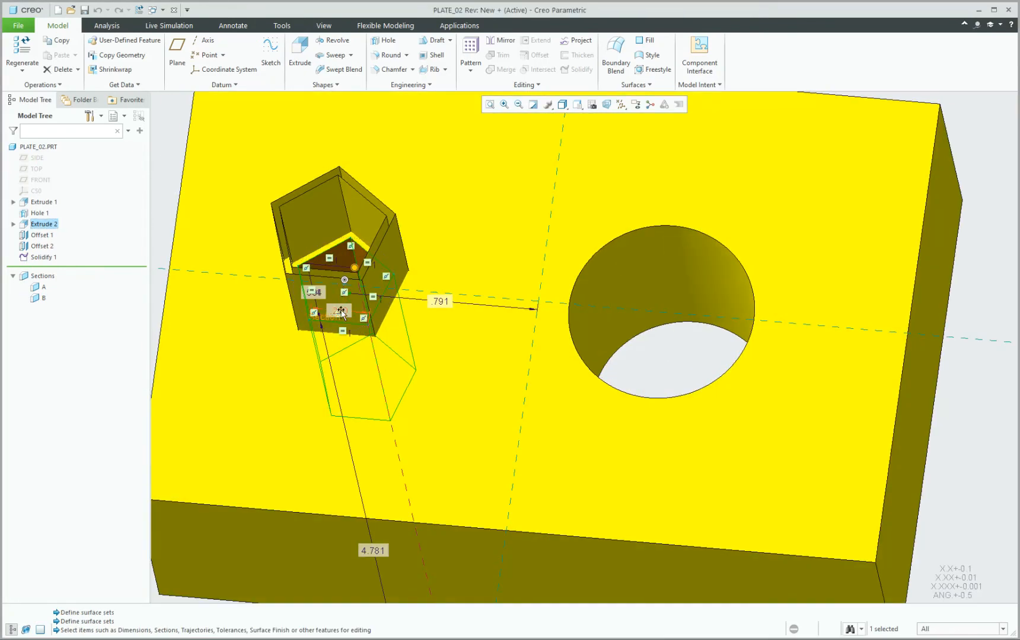
pyautogui.doubleClick(341, 311)
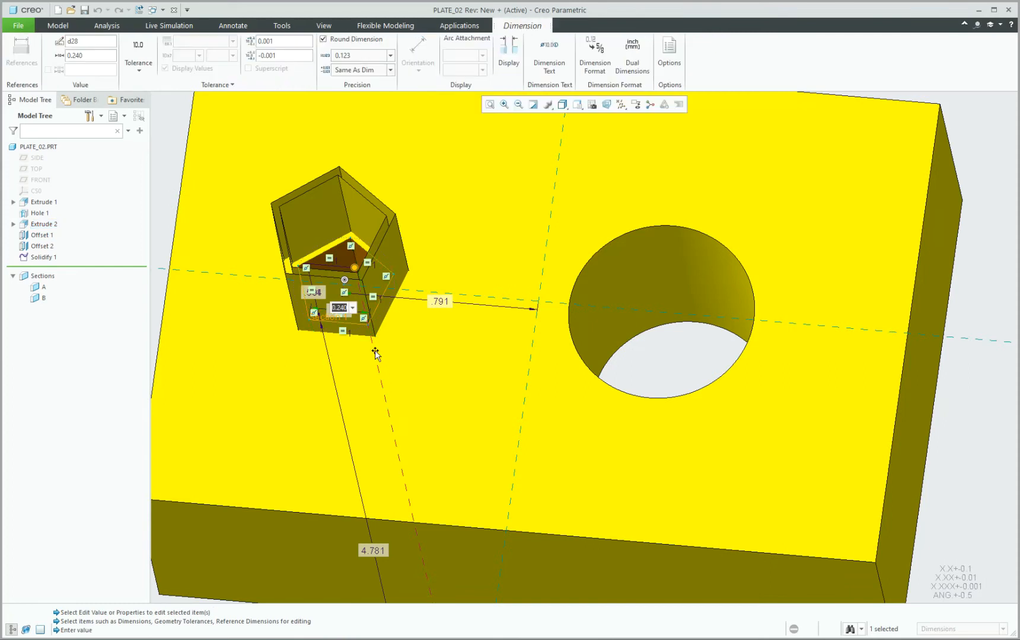
pyautogui.write('.5')
pyautogui.press('Return')
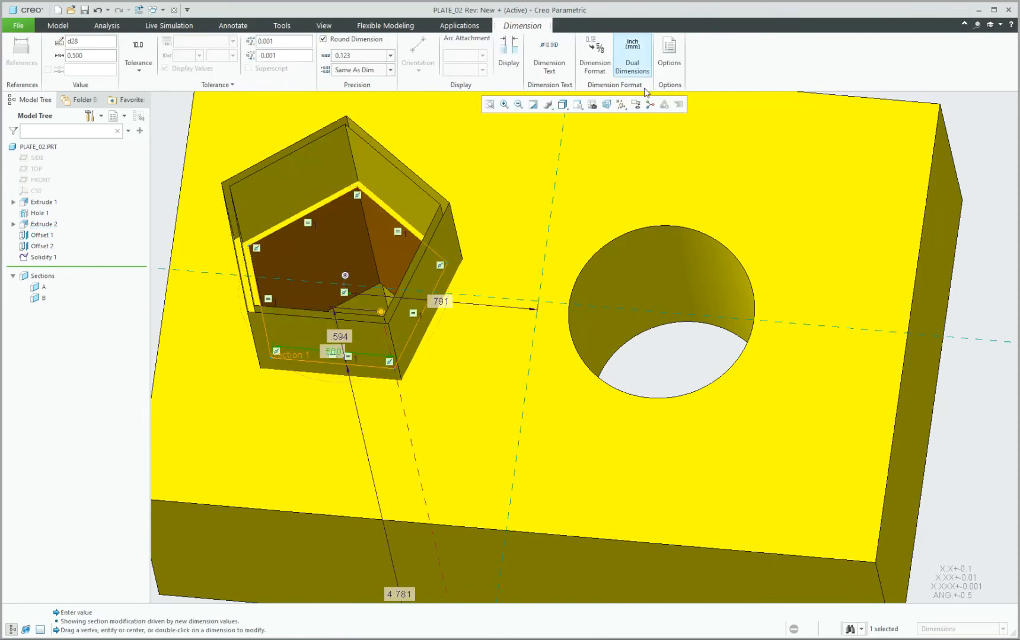
pyautogui.click(754, 218)
# View the enlarged pentagon pillar, then switch back to the PLATE_01 window.
pyautogui.moveTo(485, 292); pyautogui.dragTo(445, 270, button='middle')
pyautogui.scroll(4, 444, 271)
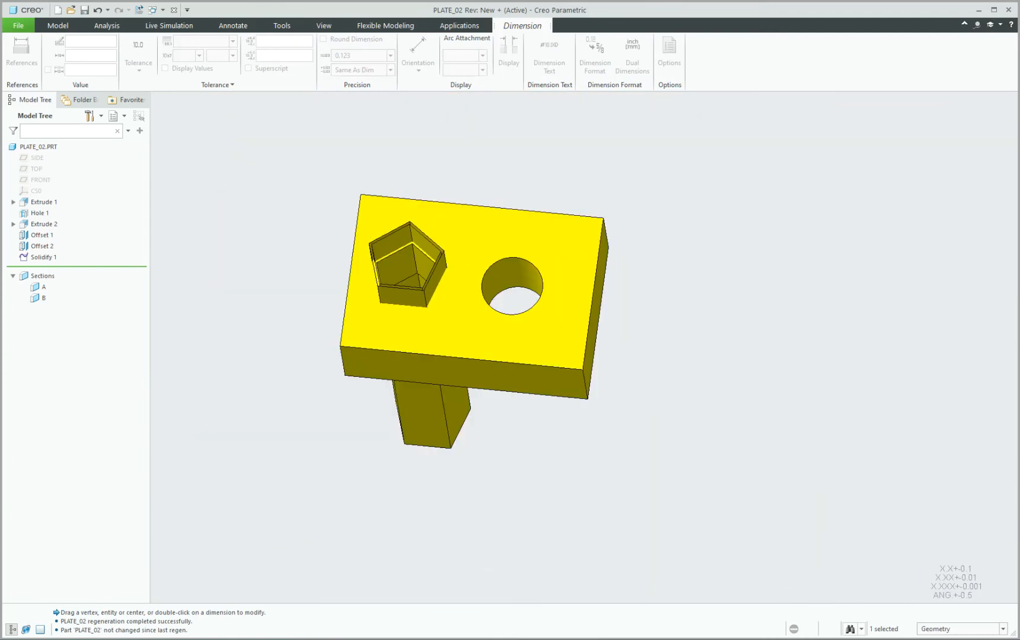
pyautogui.moveTo(486, 608)
pyautogui.click(560, 607)
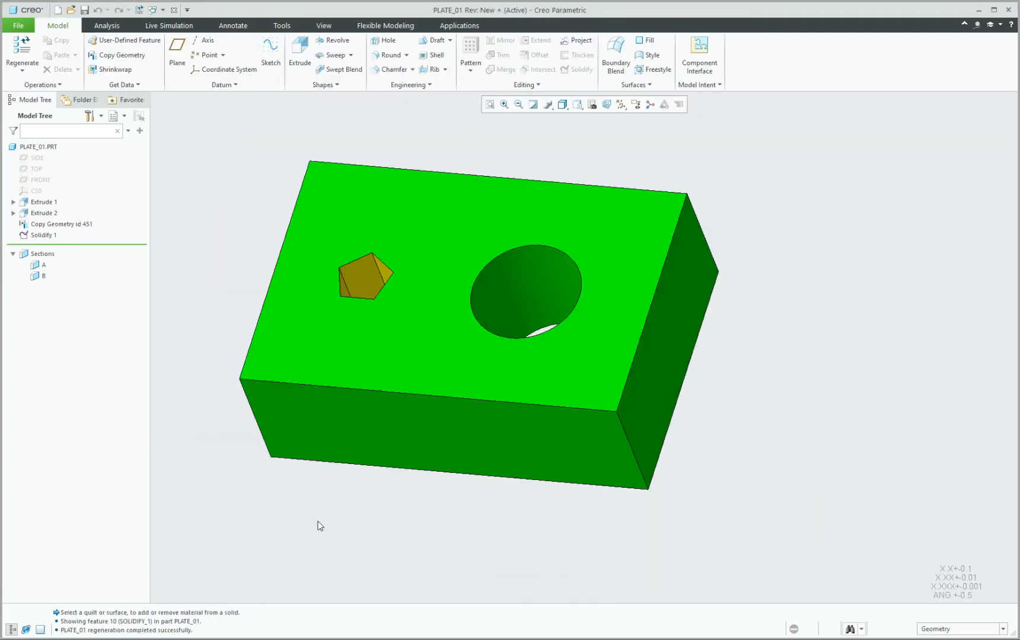
# Set Copy Geometry id 451 to Automatic Update and regenerate PLATE_01 with Ctrl+G.
pyautogui.hotkey('ctrl', 'g')
pyautogui.click(61, 224)
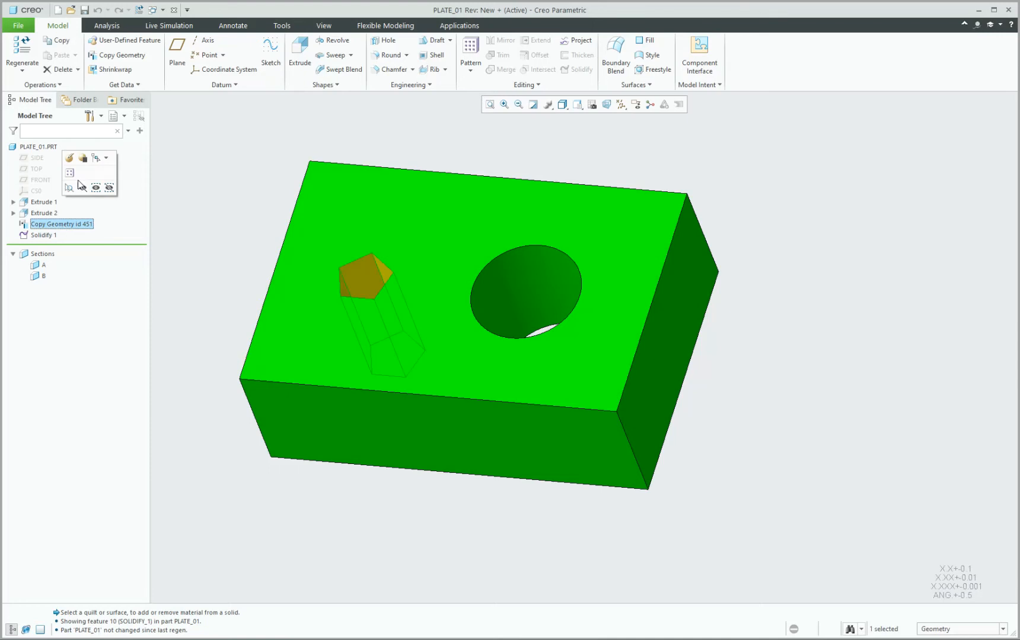
pyautogui.rightClick(54, 224)
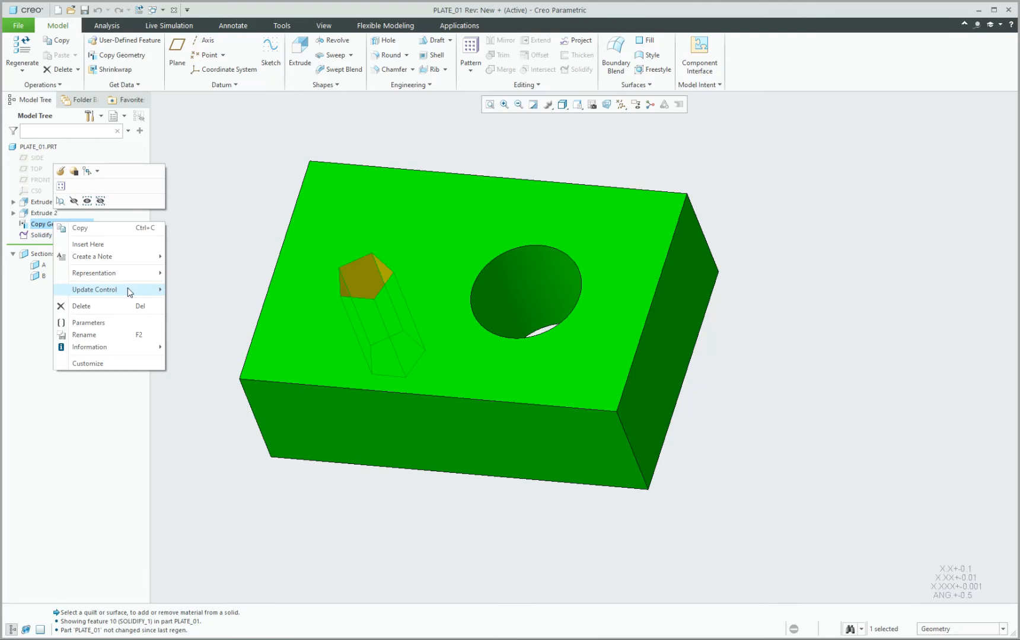
pyautogui.moveTo(129, 290)
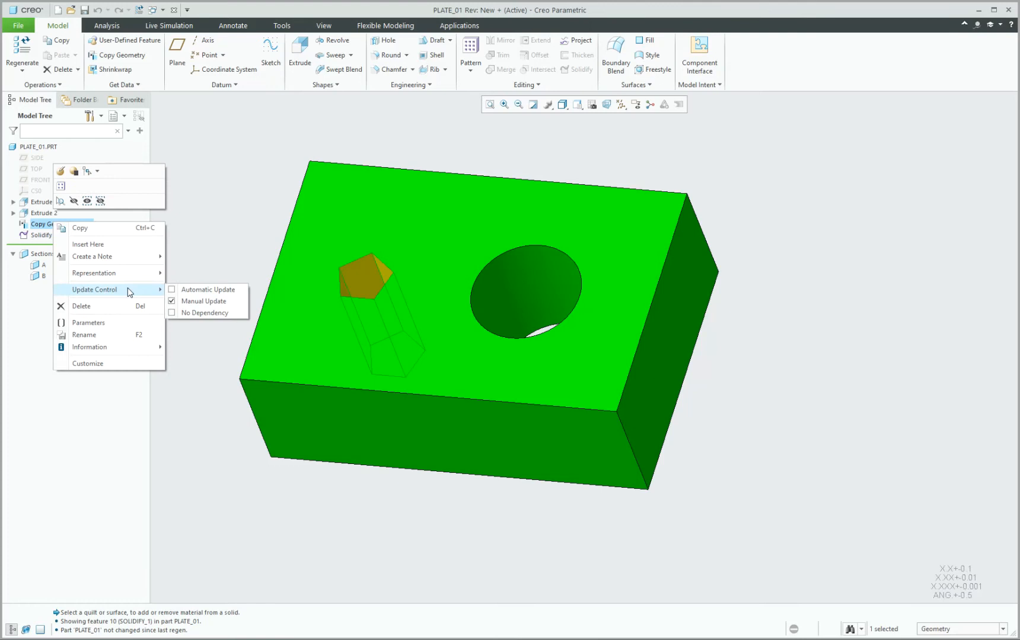
pyautogui.click(175, 289)
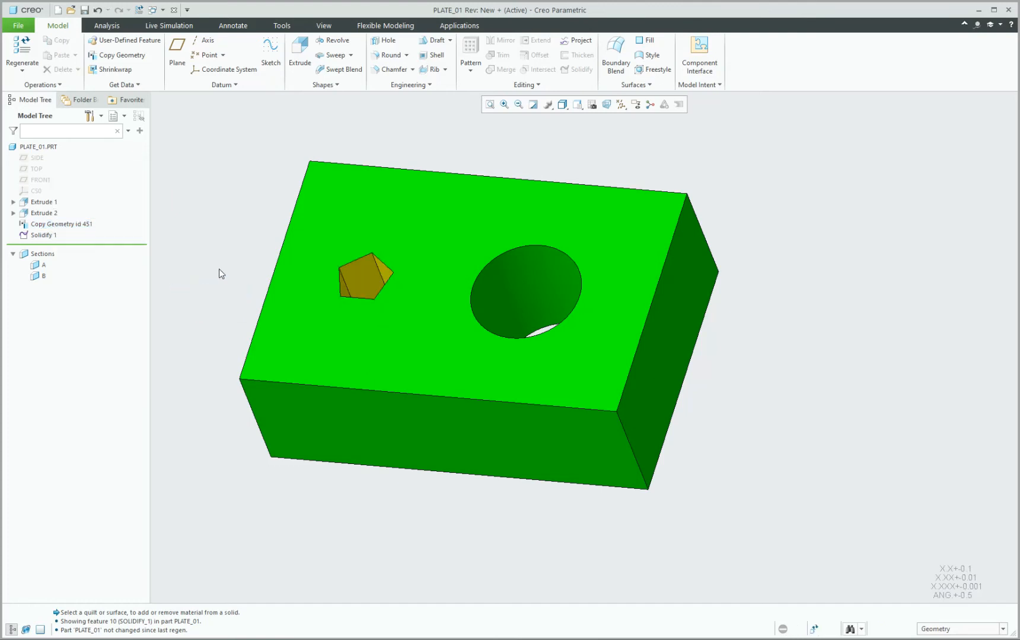
pyautogui.hotkey('ctrl', 'g')
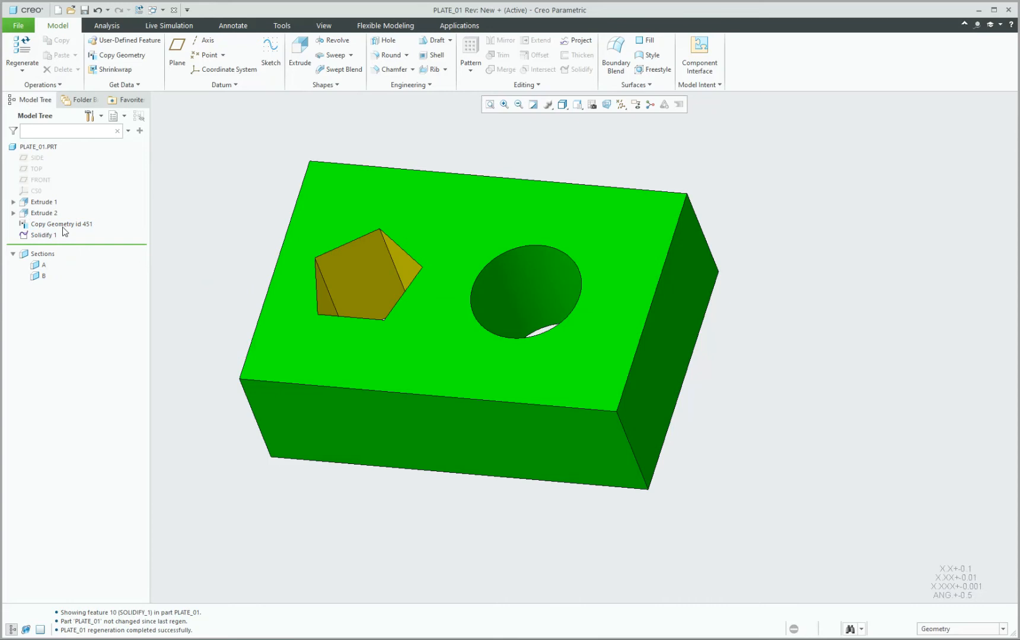
# Review the copy geometry's update options and orbit to check the enlarged pentagonal cut.
pyautogui.rightClick(68, 224)
pyautogui.click(68, 225)
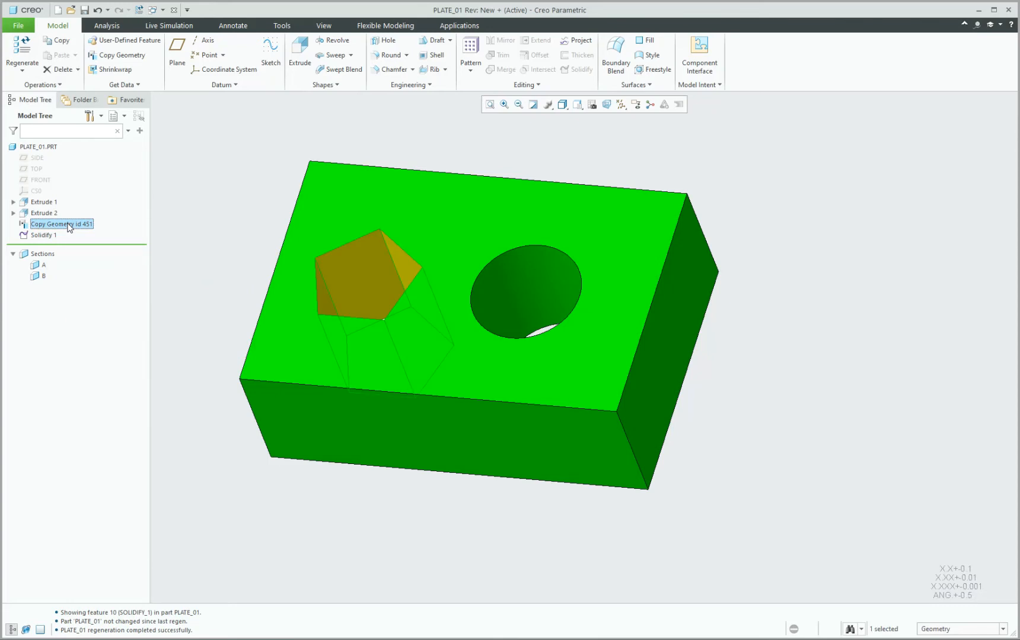
pyautogui.rightClick(69, 226)
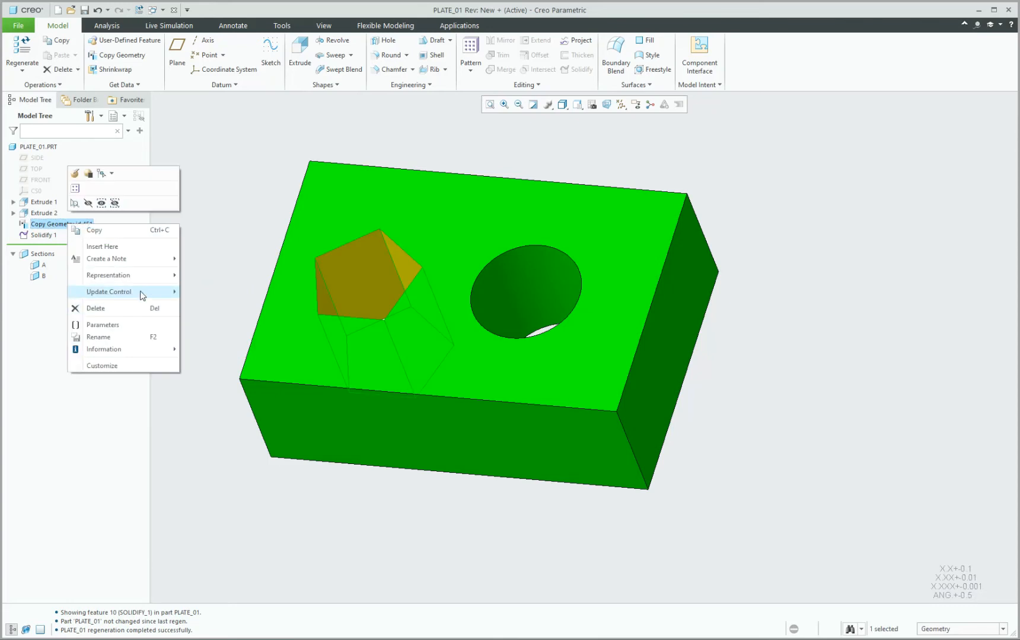
pyautogui.moveTo(142, 295)
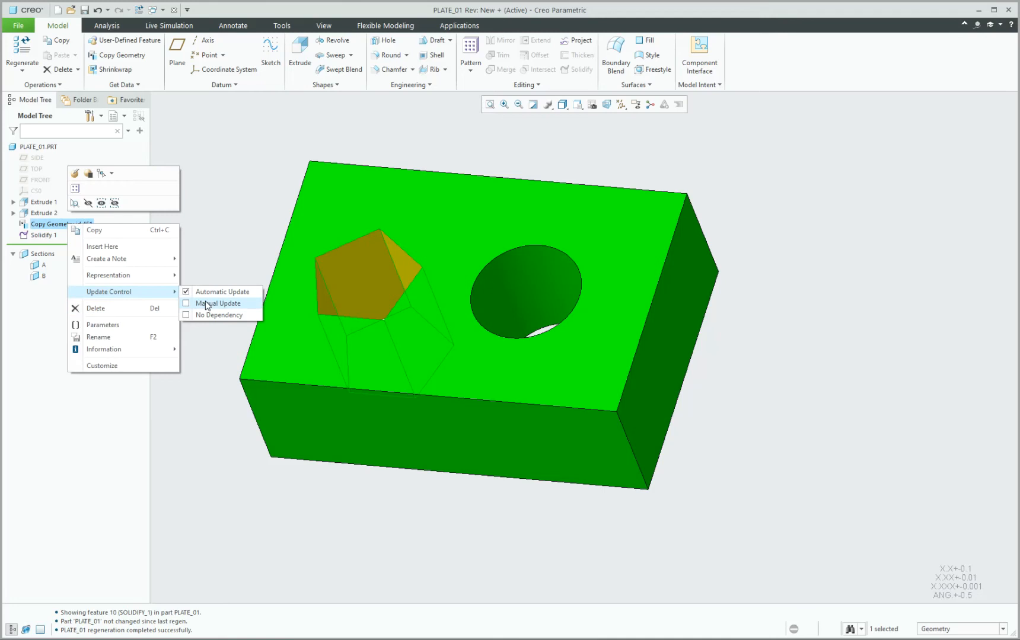
pyautogui.click(237, 234)
pyautogui.moveTo(319, 269)
pyautogui.mouseDown(button='middle')
pyautogui.moveTo(334, 298)
pyautogui.moveTo(330, 276)
pyautogui.mouseUp(button='middle')
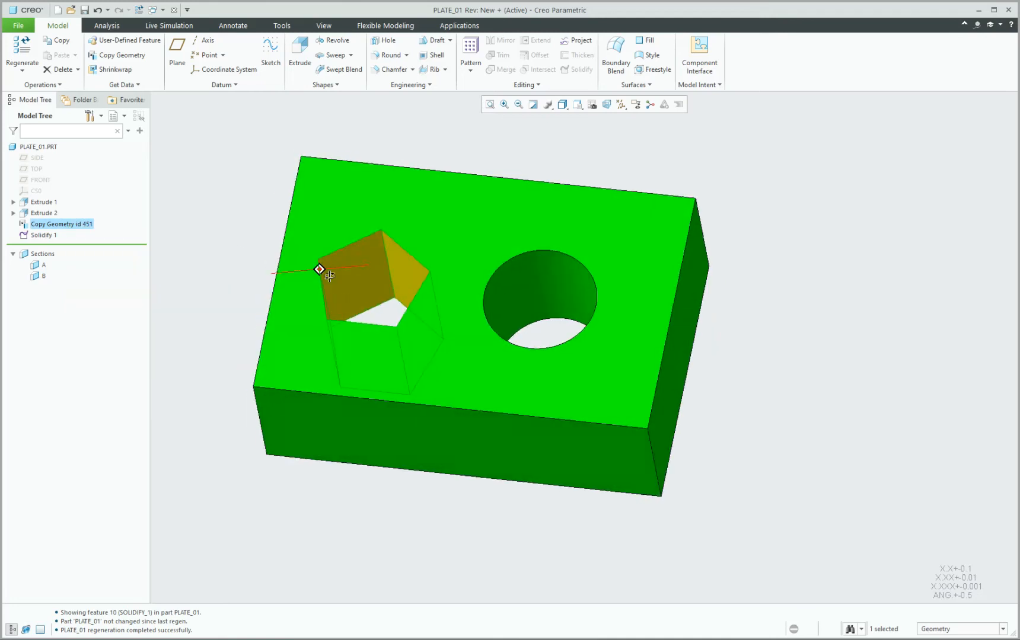
pyautogui.click(196, 228)
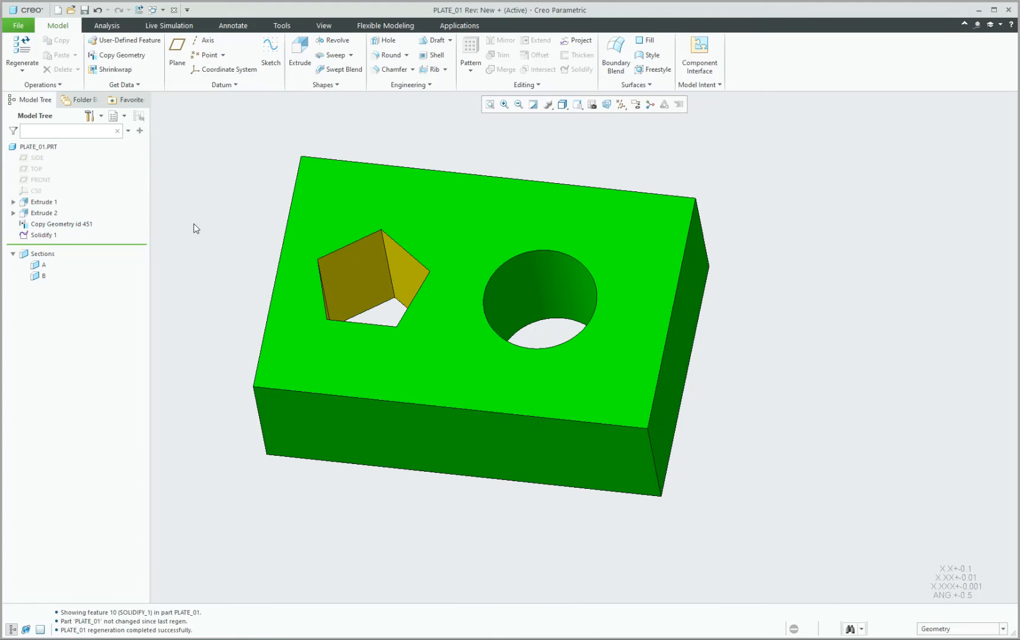
pyautogui.moveTo(99, 244); pyautogui.dragTo(101, 231)
pyautogui.moveTo(230, 229)
pyautogui.mouseDown(button='middle')
pyautogui.moveTo(233, 258)
pyautogui.moveTo(228, 225)
pyautogui.mouseUp(button='middle')
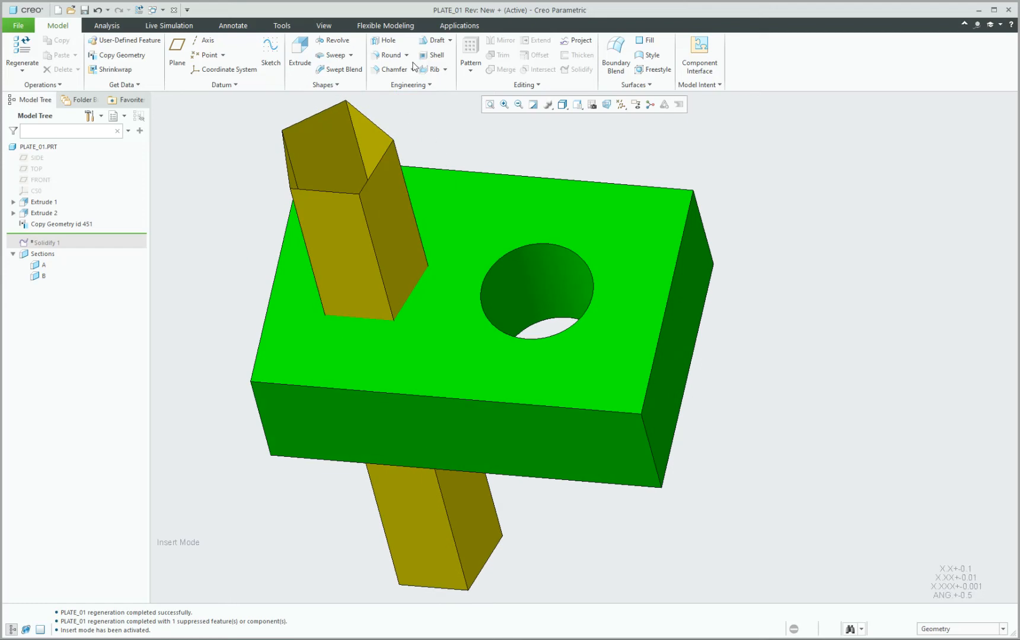
pyautogui.click(388, 54)
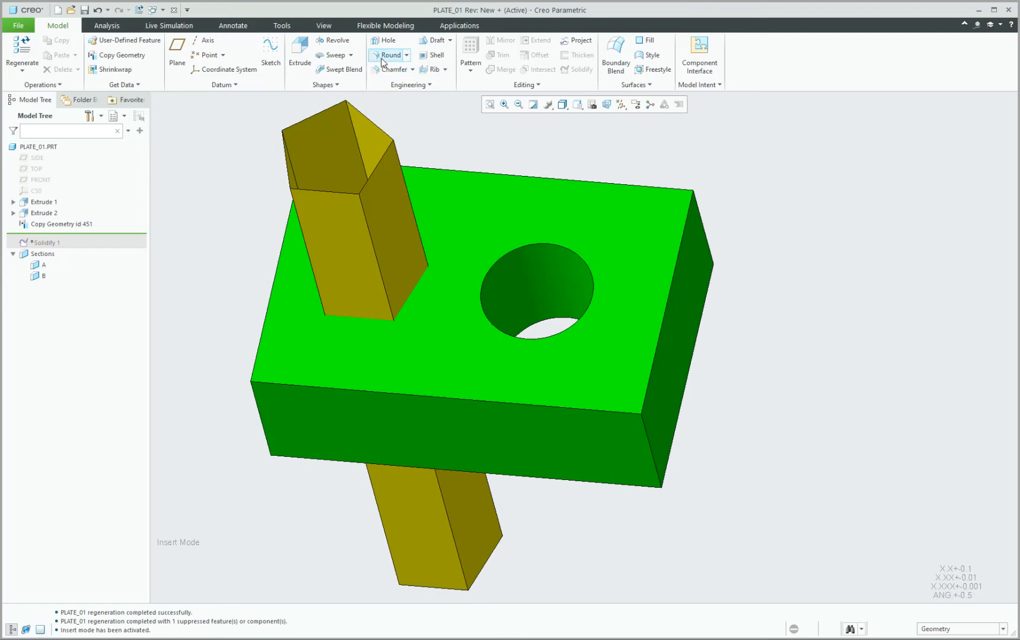
pyautogui.rightClick(379, 263)
pyautogui.click(384, 276)
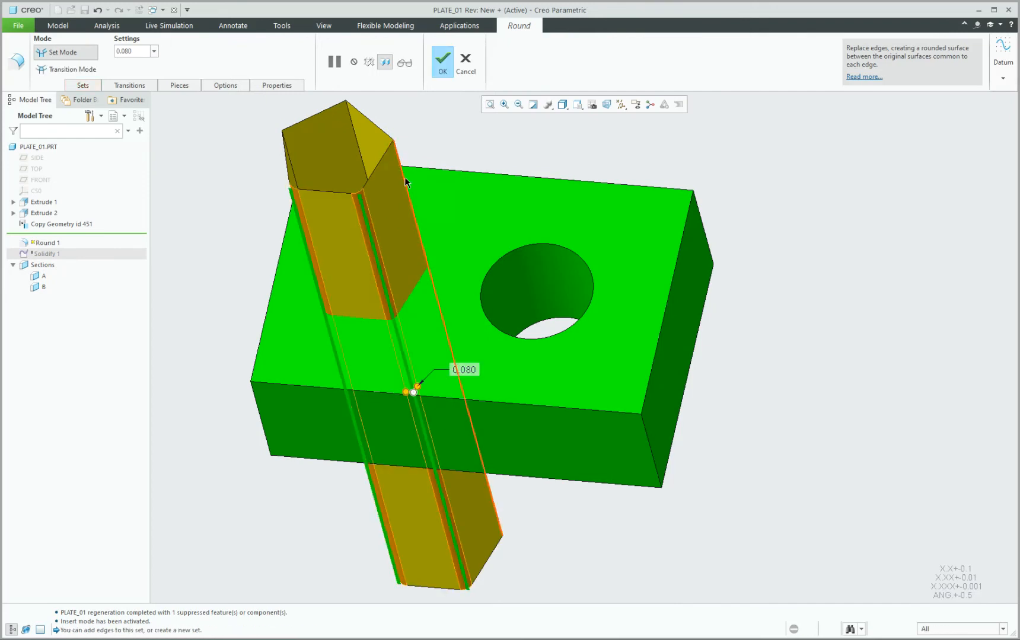
pyautogui.keyDown('ctrl'); pyautogui.click(354, 123); pyautogui.keyUp('ctrl')
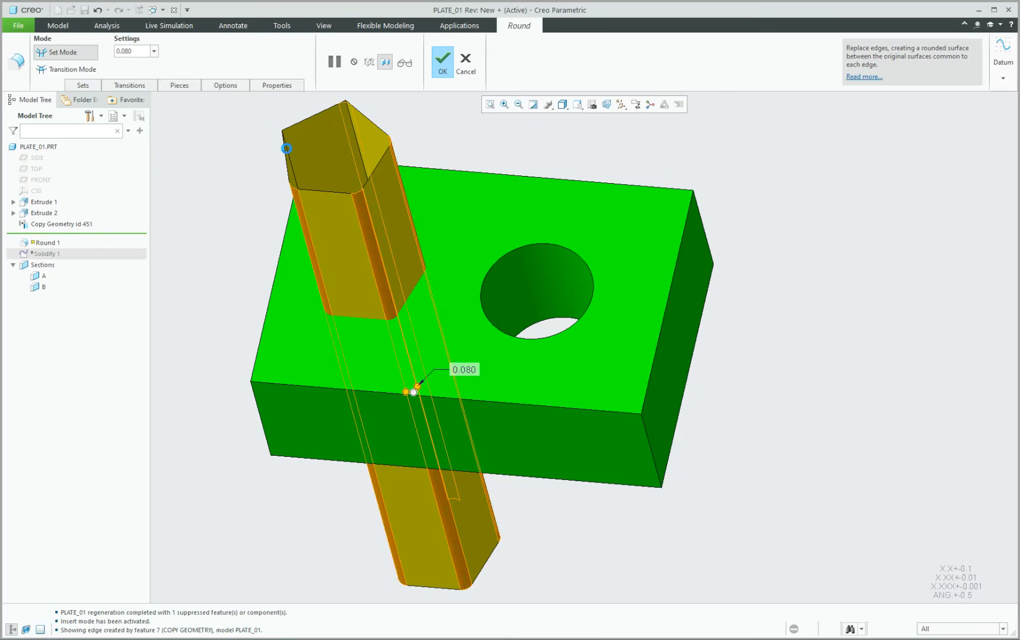
pyautogui.keyDown('ctrl'); pyautogui.click(288, 162); pyautogui.keyUp('ctrl')
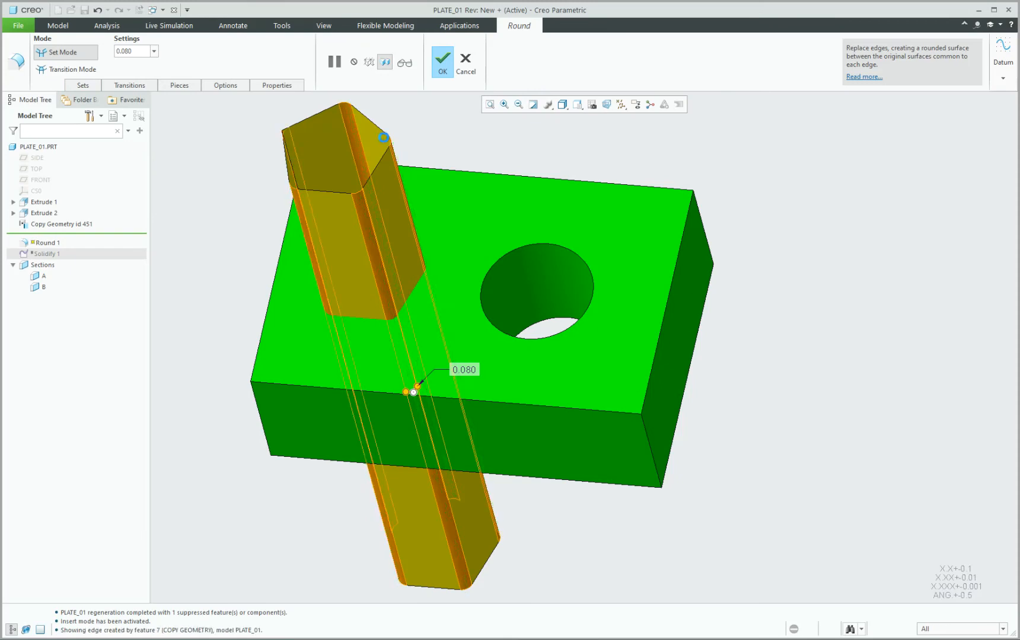
pyautogui.click(442, 70)
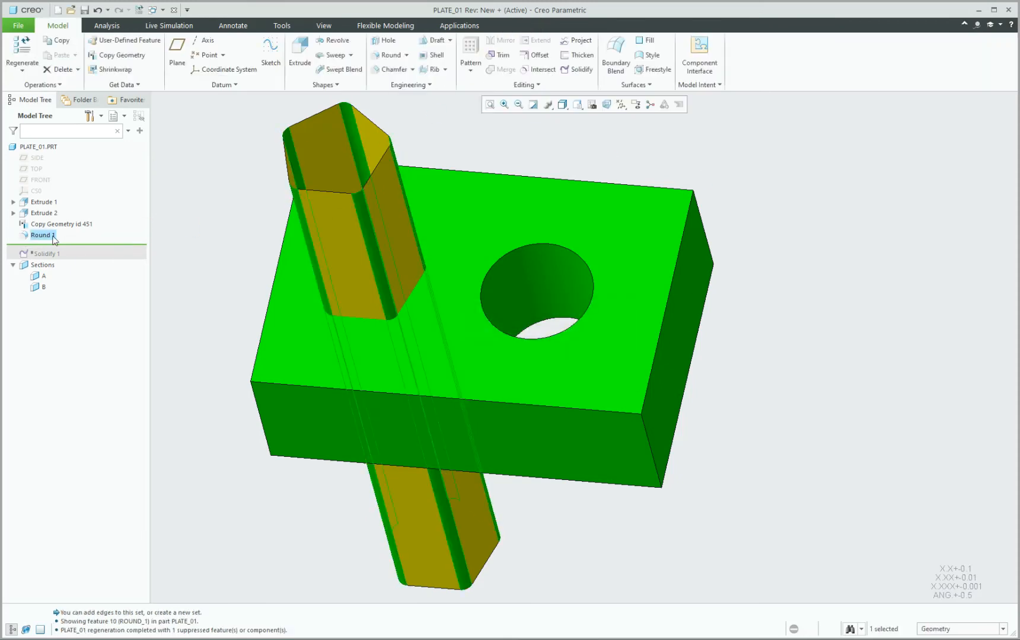
pyautogui.click(192, 197)
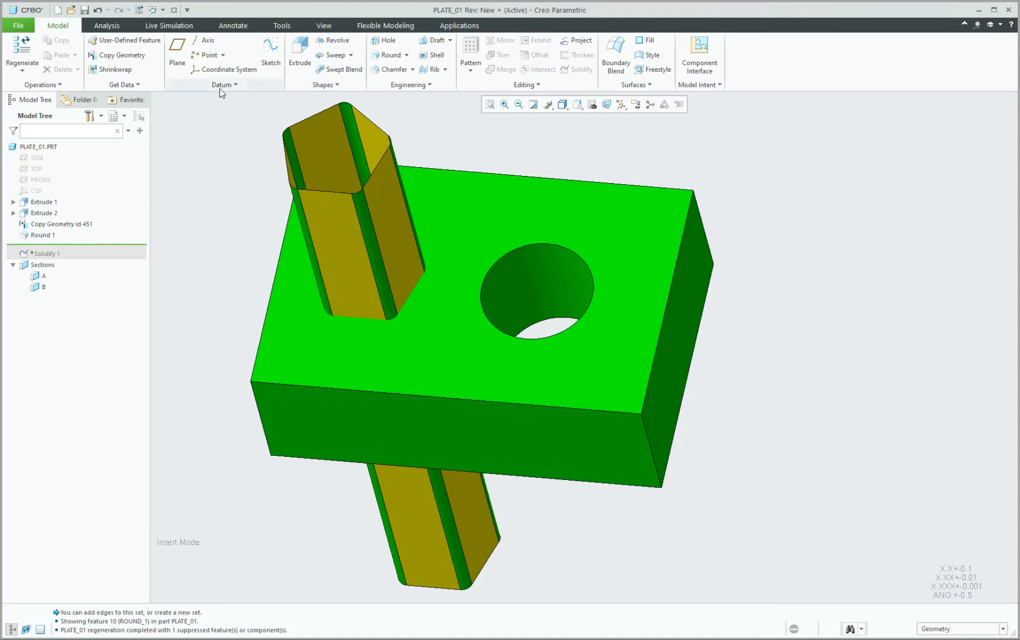
pyautogui.moveTo(66, 244); pyautogui.dragTo(64, 257)
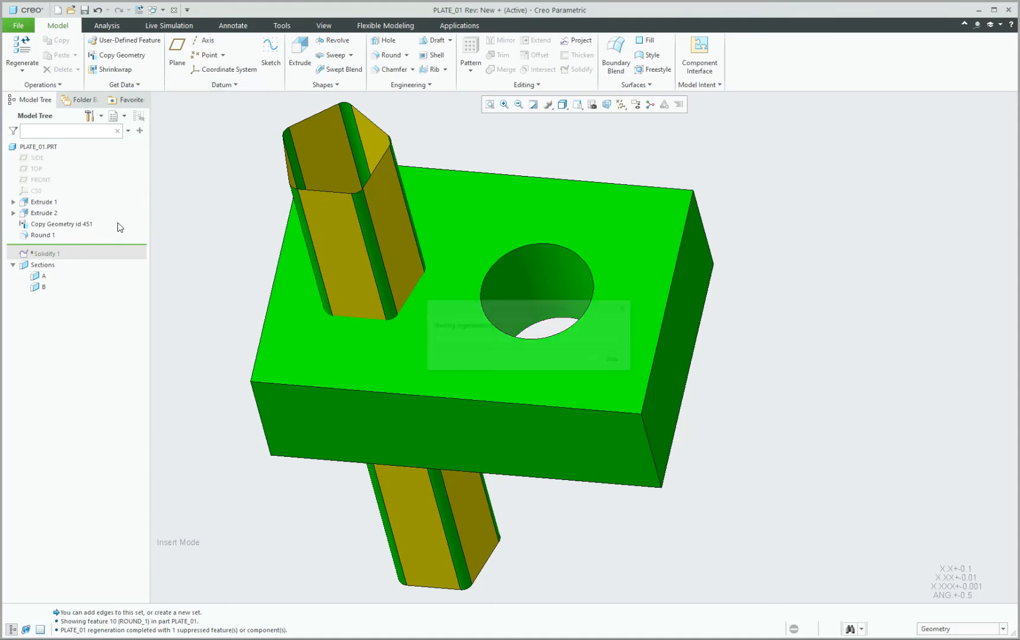
pyautogui.moveTo(230, 219)
pyautogui.mouseDown(button='middle')
pyautogui.moveTo(234, 271)
pyautogui.moveTo(247, 221)
pyautogui.moveTo(220, 228)
pyautogui.mouseUp(button='middle')
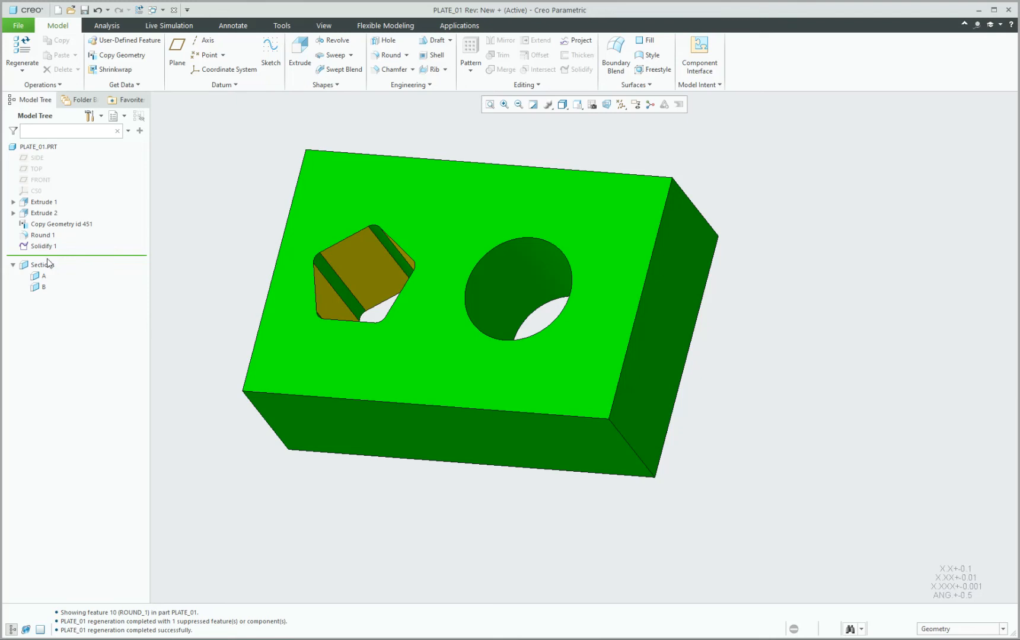
pyautogui.click(41, 236)
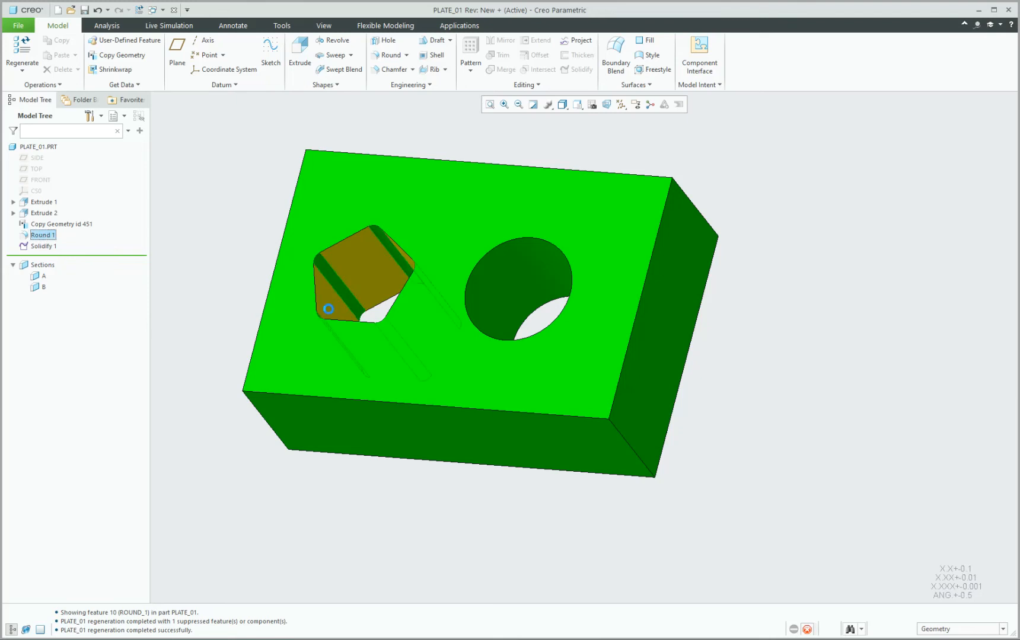
pyautogui.press('Delete')
pyautogui.click(500, 341)
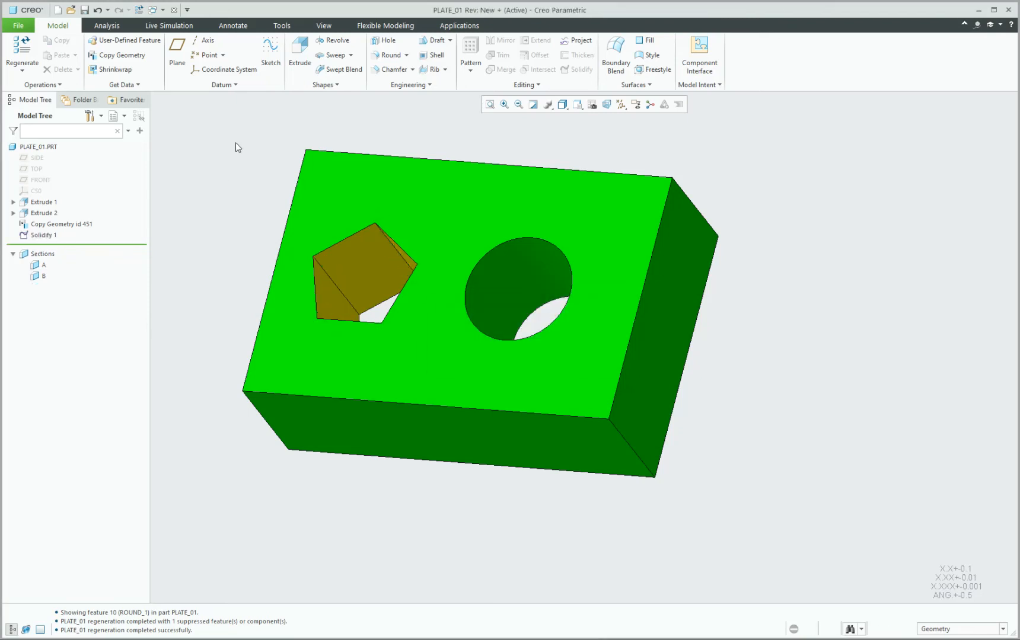
pyautogui.moveTo(202, 206)
pyautogui.mouseDown(button='middle')
pyautogui.moveTo(228, 209)
pyautogui.moveTo(218, 207)
pyautogui.mouseUp(button='middle')
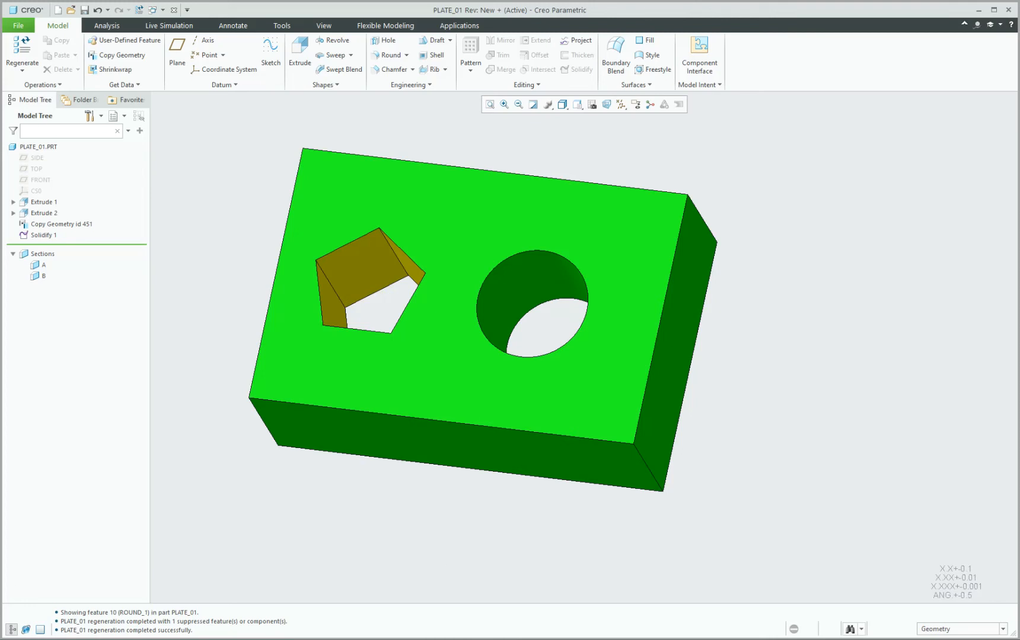
pyautogui.moveTo(445, 639)
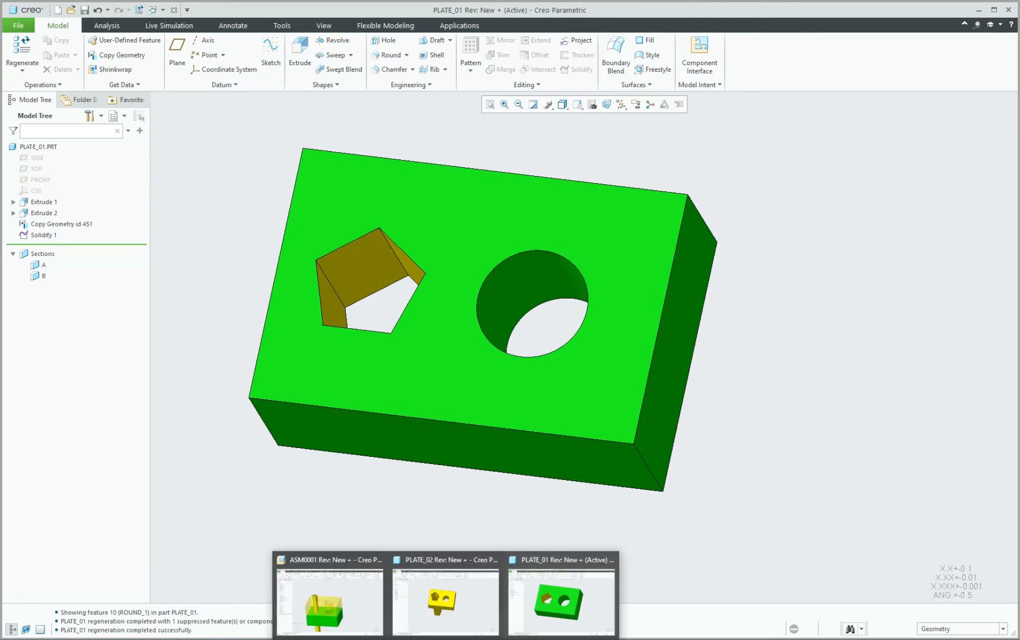
# In the PLATE_02 window, find 'publish' in Command Search and start a Publish Geometry feature.
pyautogui.click(438, 614)
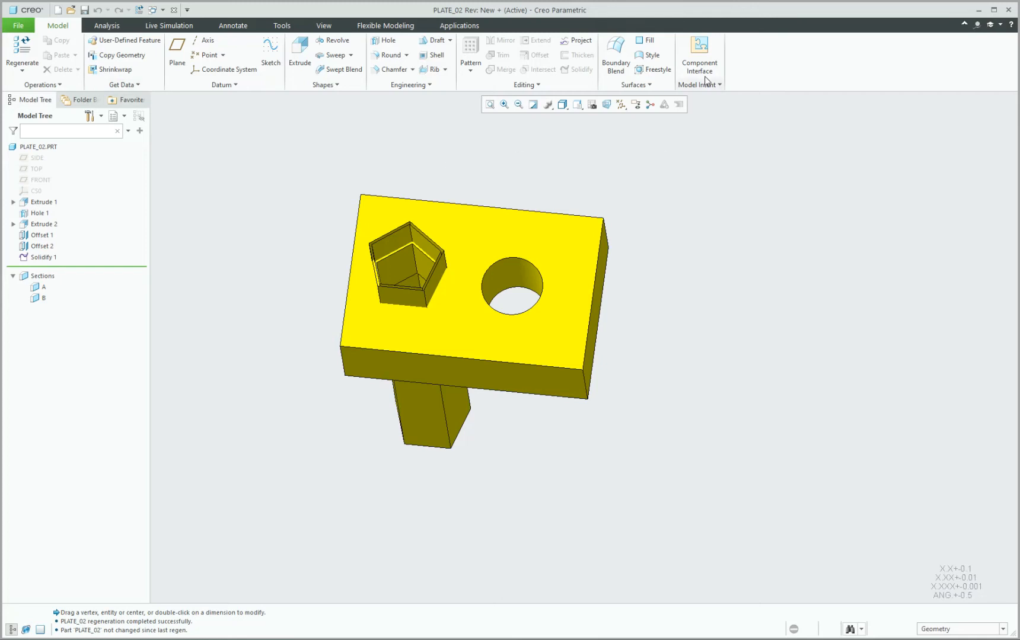
pyautogui.click(976, 25)
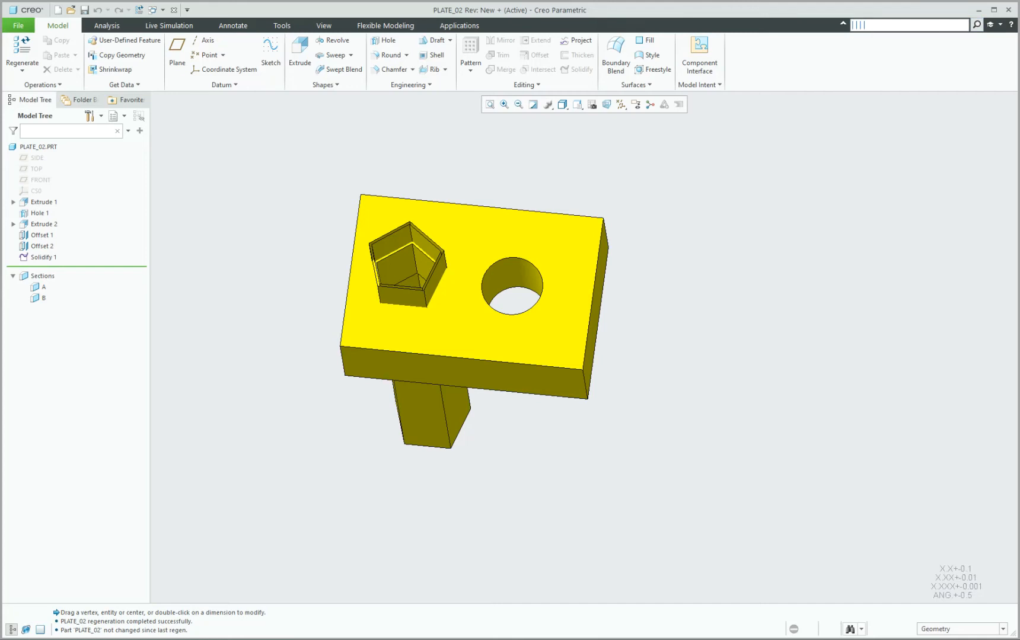
pyautogui.write('publish')
pyautogui.moveTo(893, 57)
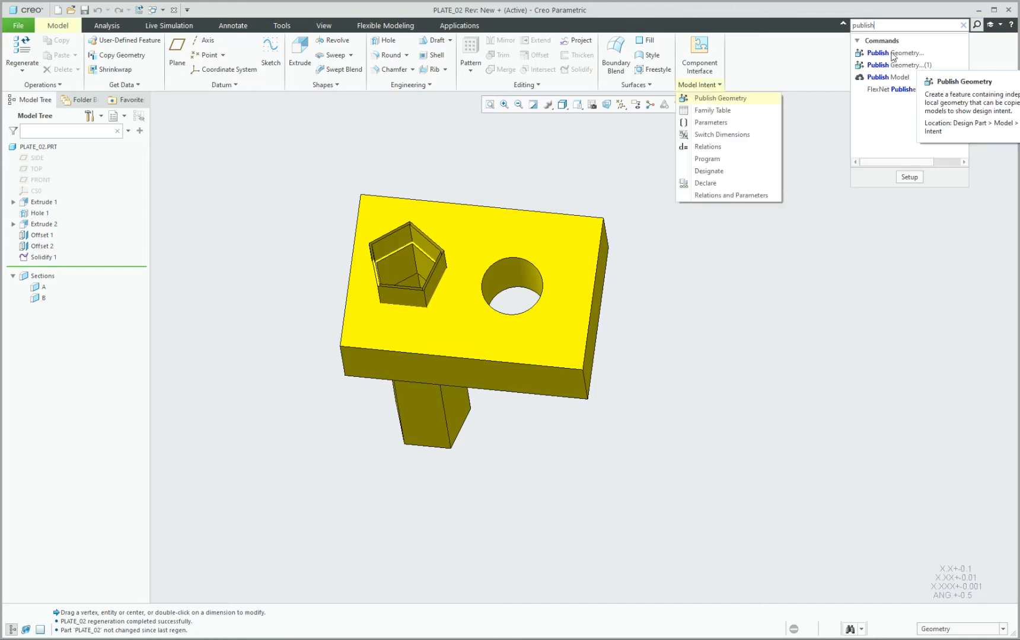
pyautogui.click(711, 85)
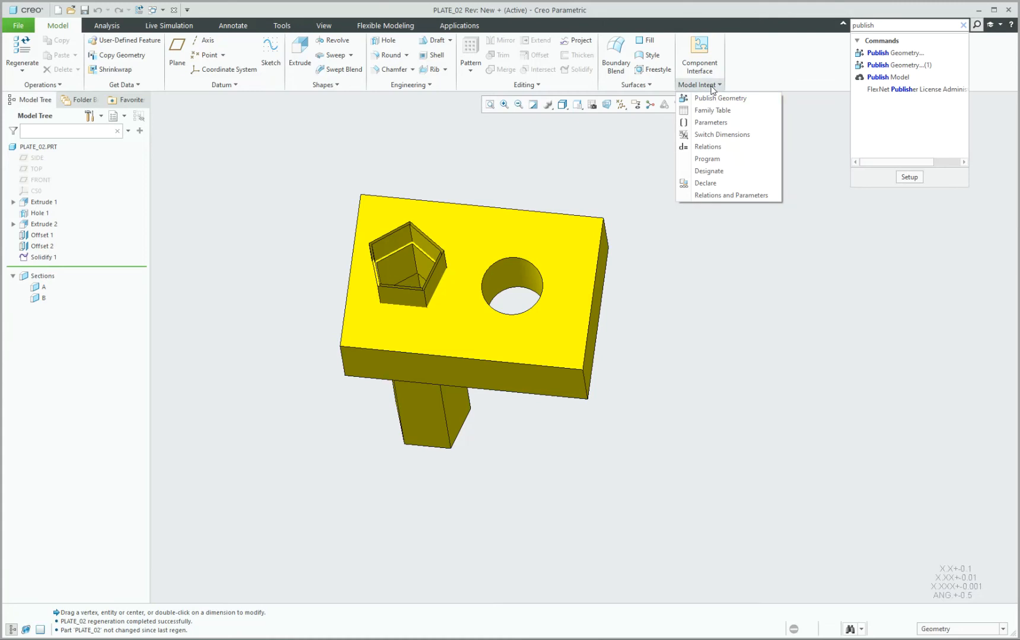
pyautogui.click(699, 96)
pyautogui.moveTo(912, 97); pyautogui.dragTo(774, 120)
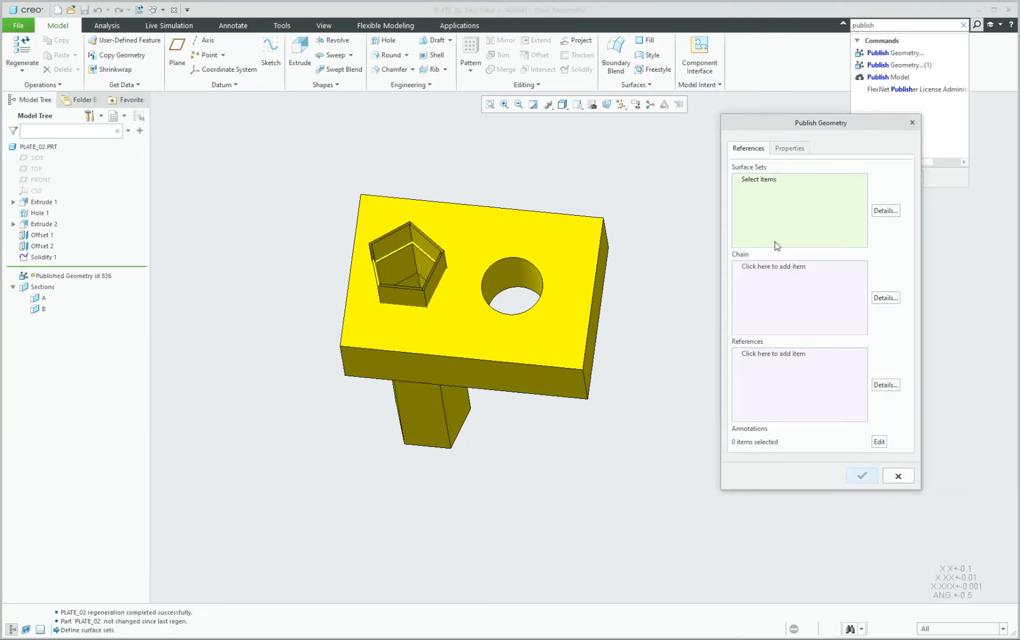
# With the Quilt filter, publish the pentagon column quilt as the published surface set.
pyautogui.click(926, 630)
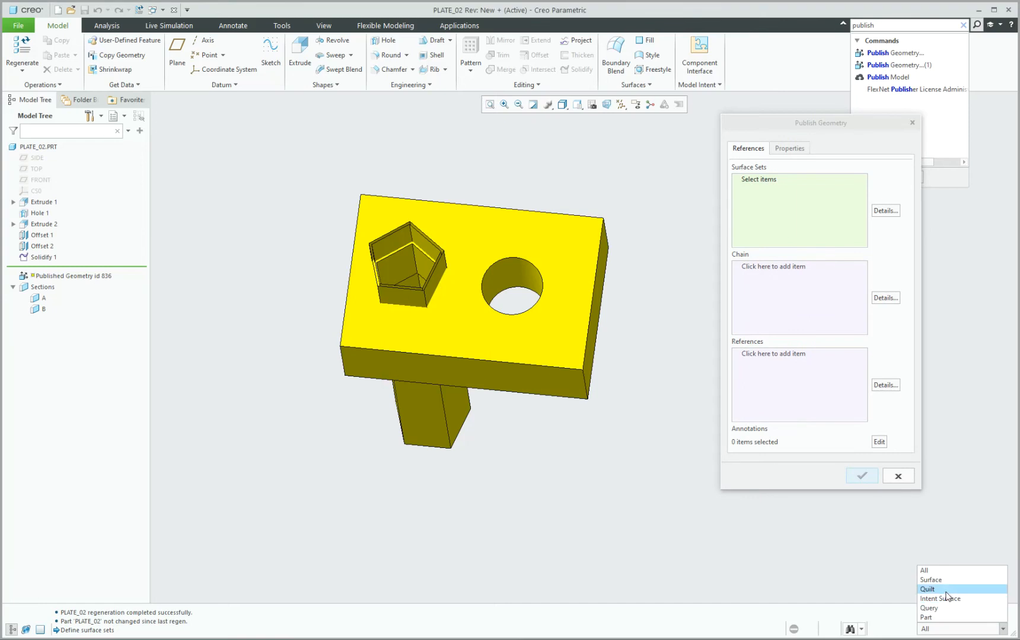
pyautogui.click(945, 590)
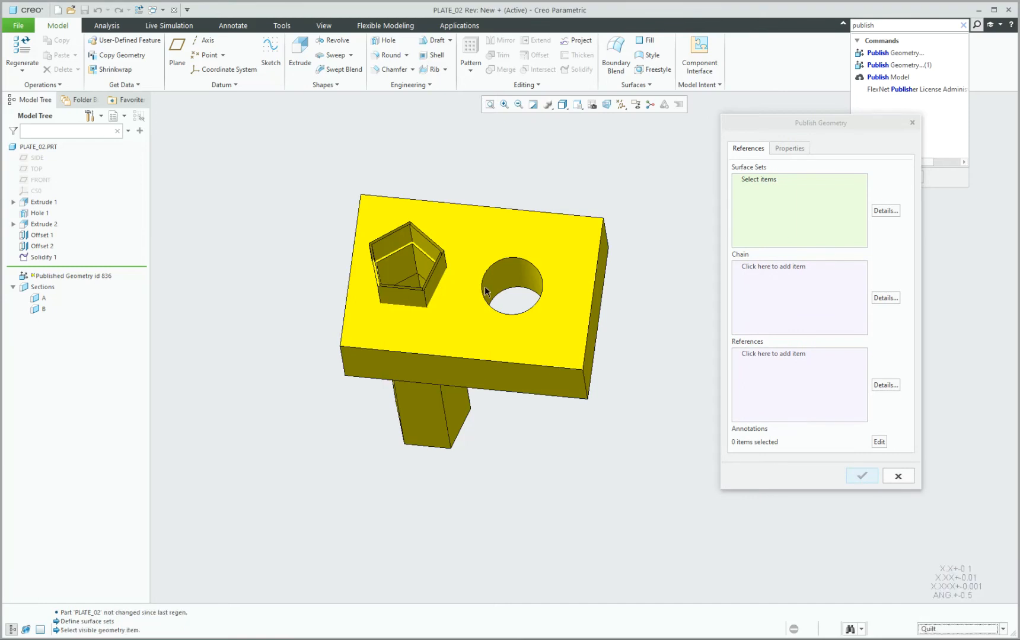
pyautogui.click(398, 239)
pyautogui.click(763, 188)
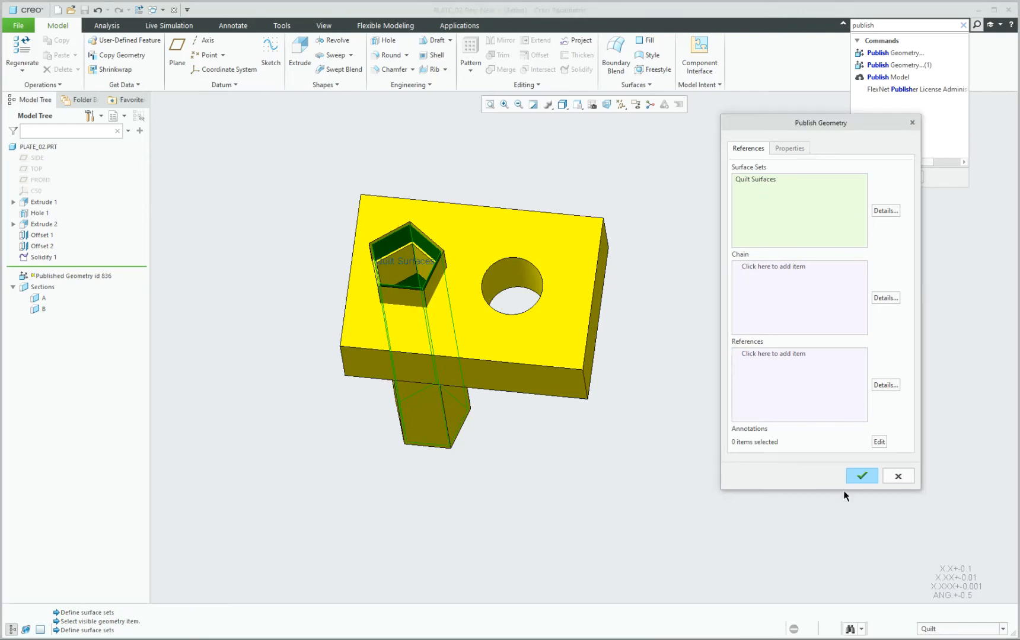
pyautogui.click(863, 476)
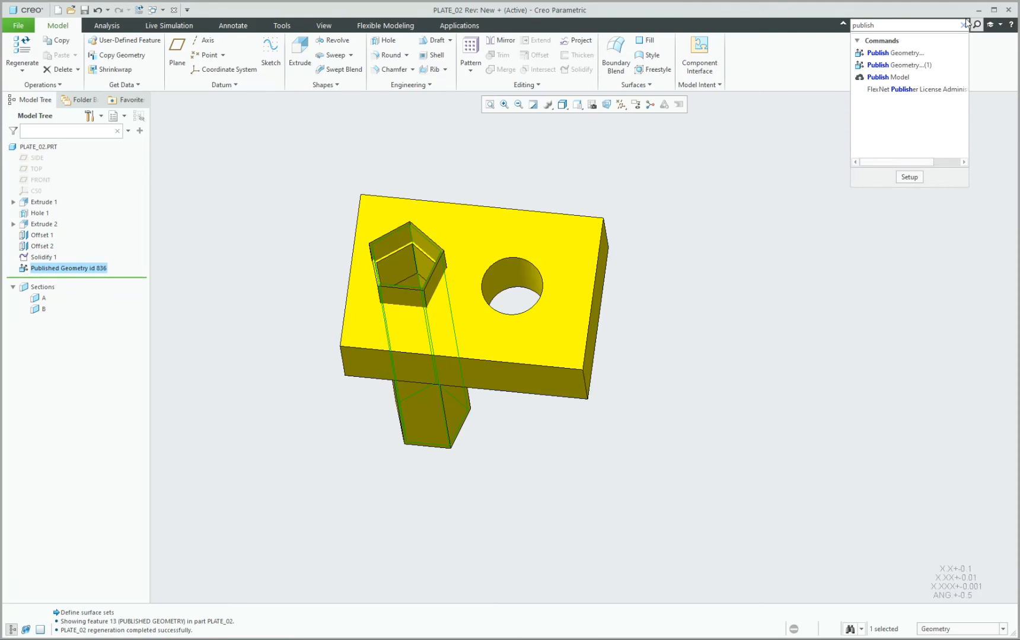
# Rename the published geometry feature to RISER_QUILT, then return to the ASM0001 assembly window.
pyautogui.click(72, 270)
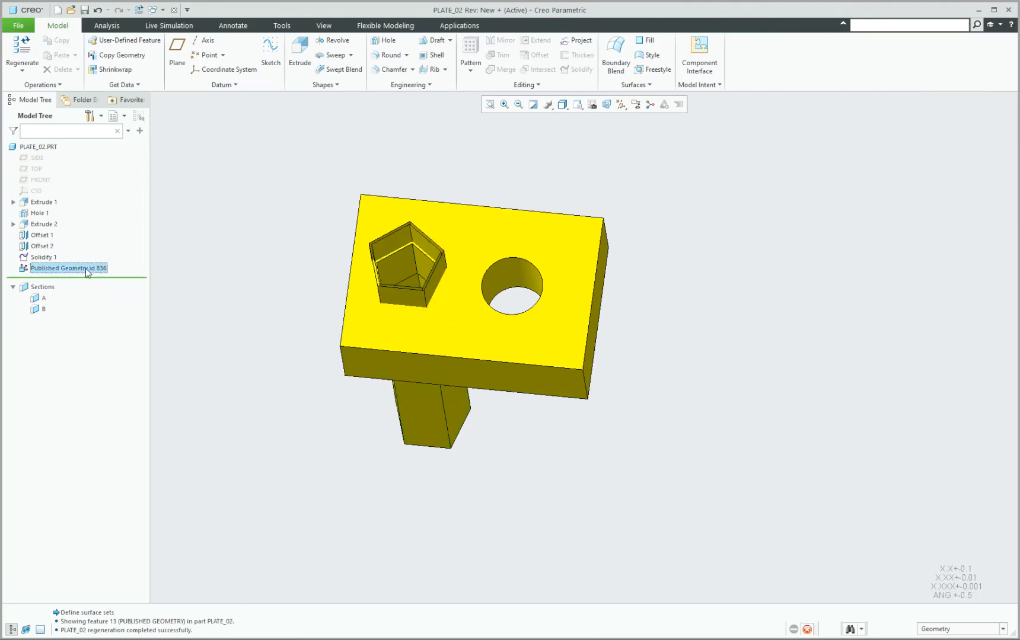
pyautogui.click(71, 270)
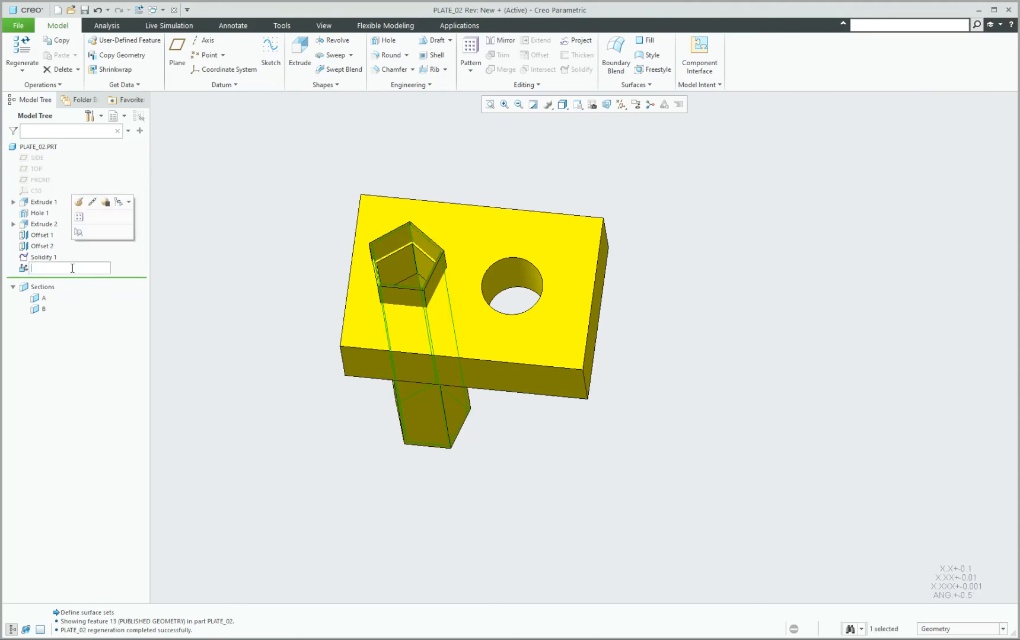
pyautogui.write('n')
pyautogui.press('Return')
pyautogui.click(204, 221)
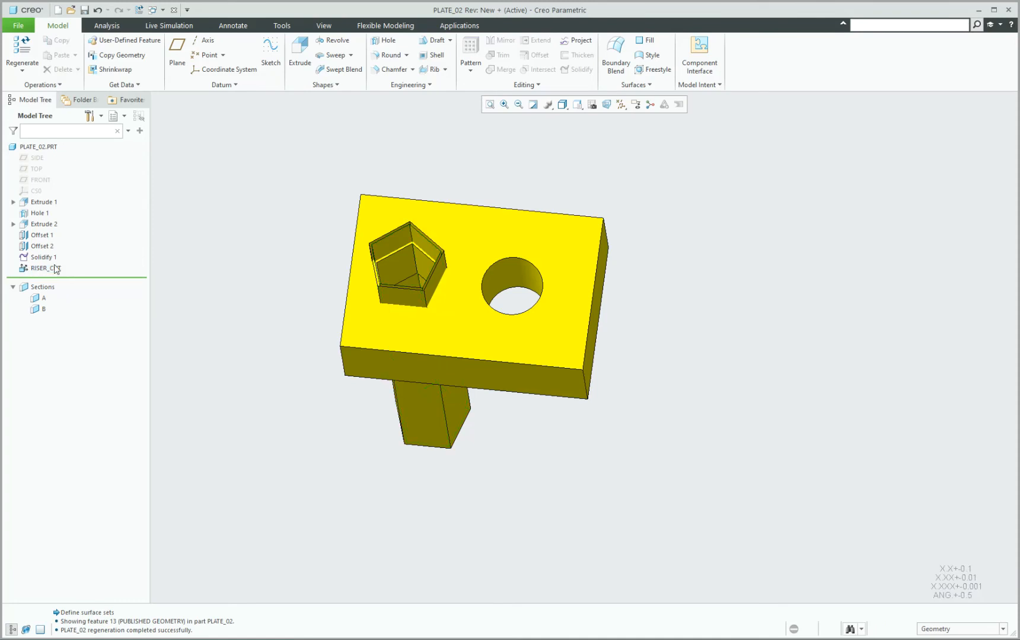
pyautogui.click(56, 270)
pyautogui.click(56, 270)
pyautogui.moveTo(50, 268); pyautogui.dragTo(89, 270)
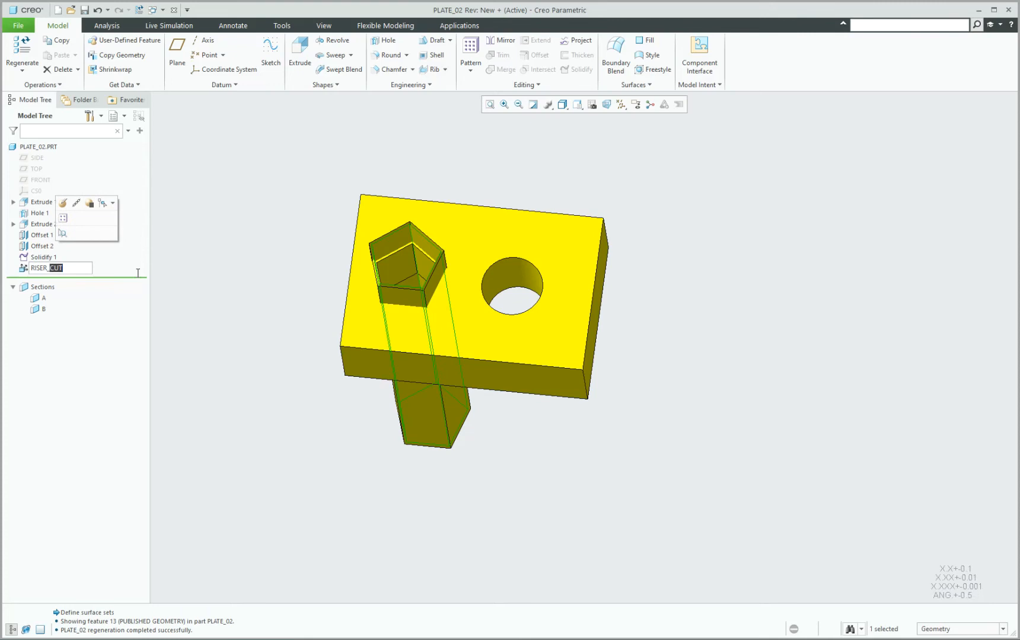
pyautogui.write('quilt')
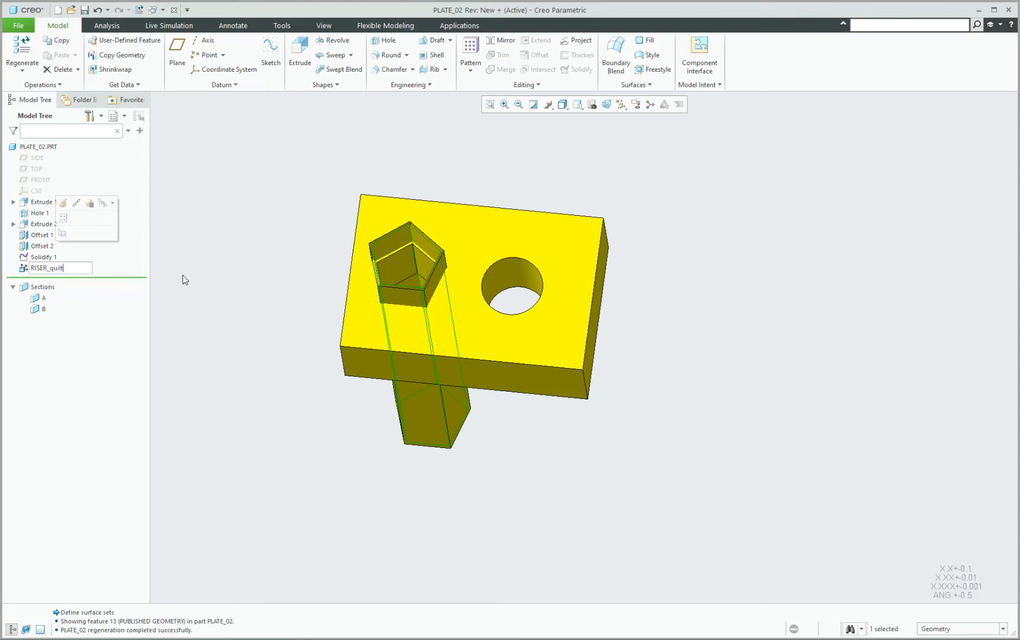
pyautogui.press('Return')
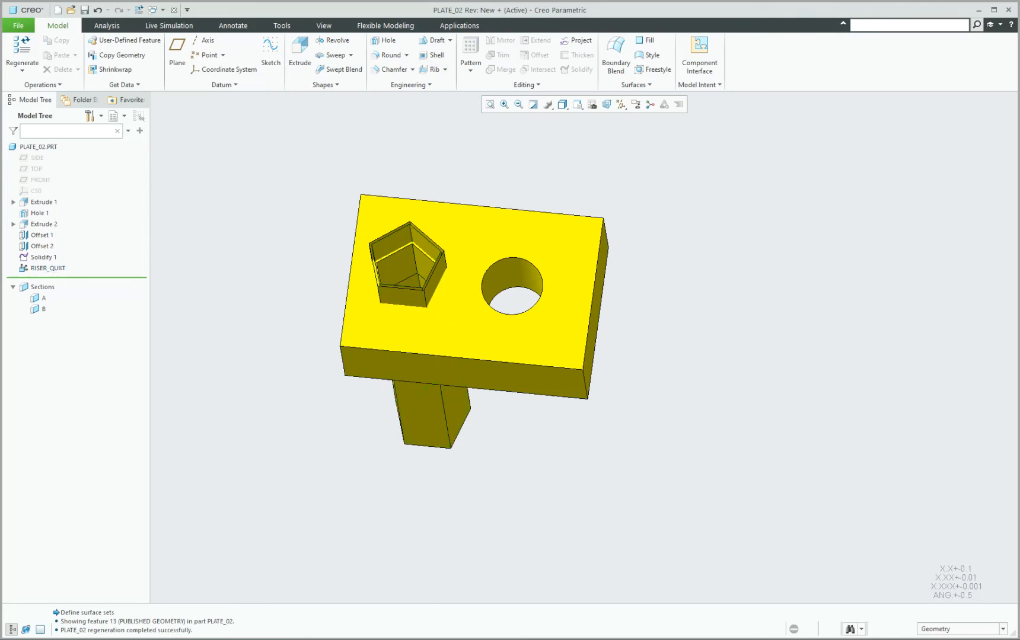
pyautogui.moveTo(446, 602)
pyautogui.click(323, 599)
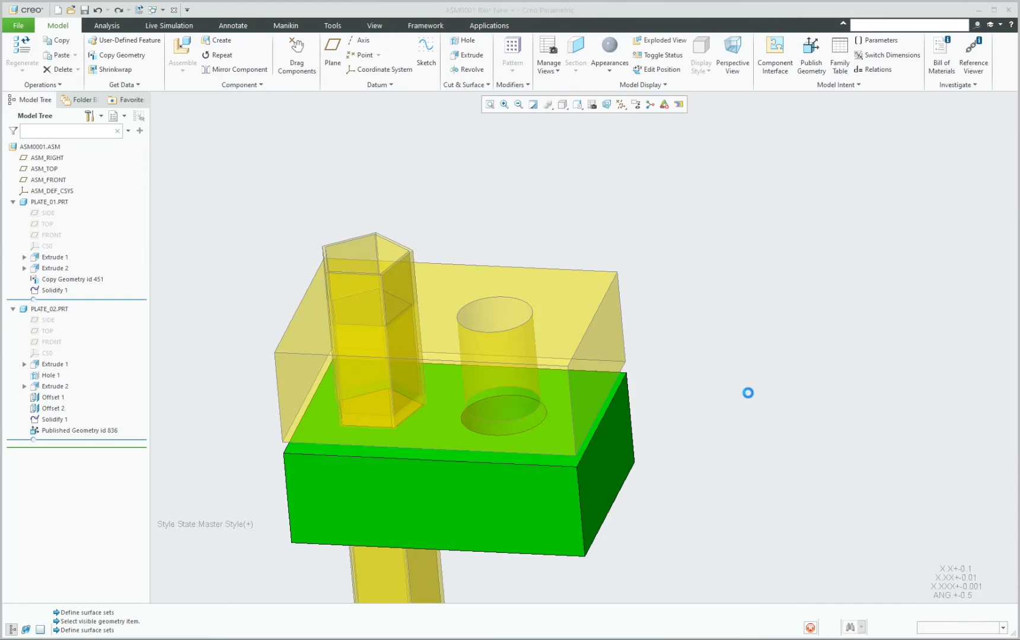
# Make PLATE_01 the active part in the assembly.
pyautogui.scroll(1, 415, 211)
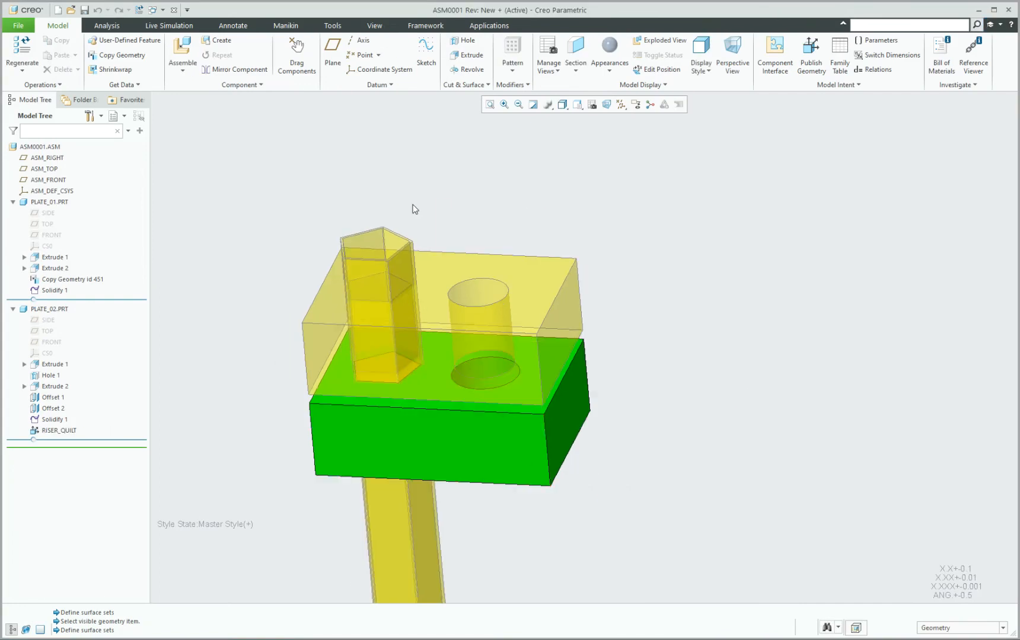
pyautogui.click(446, 442)
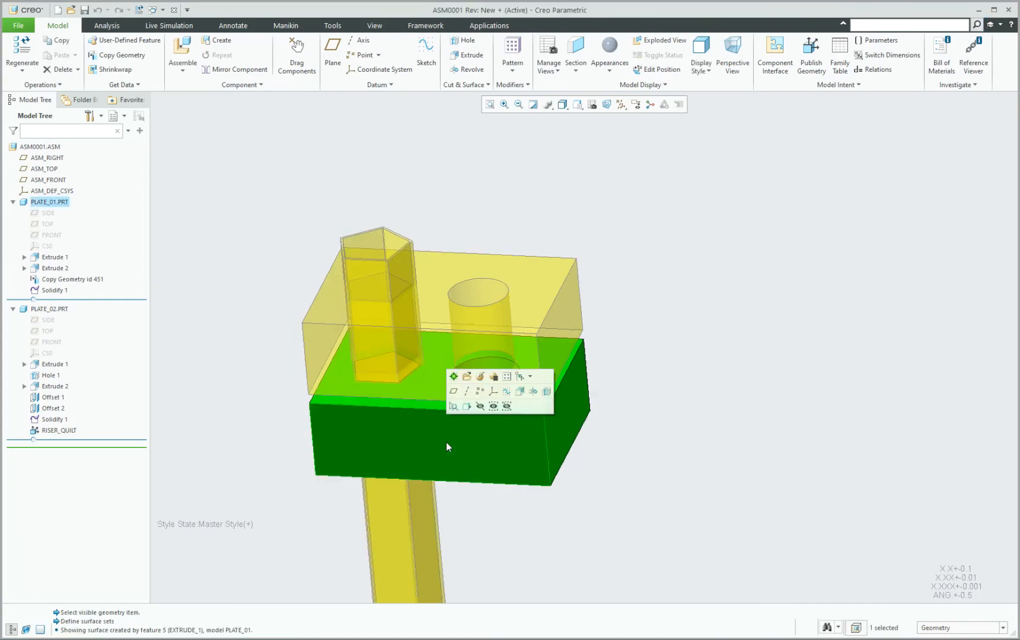
pyautogui.click(453, 377)
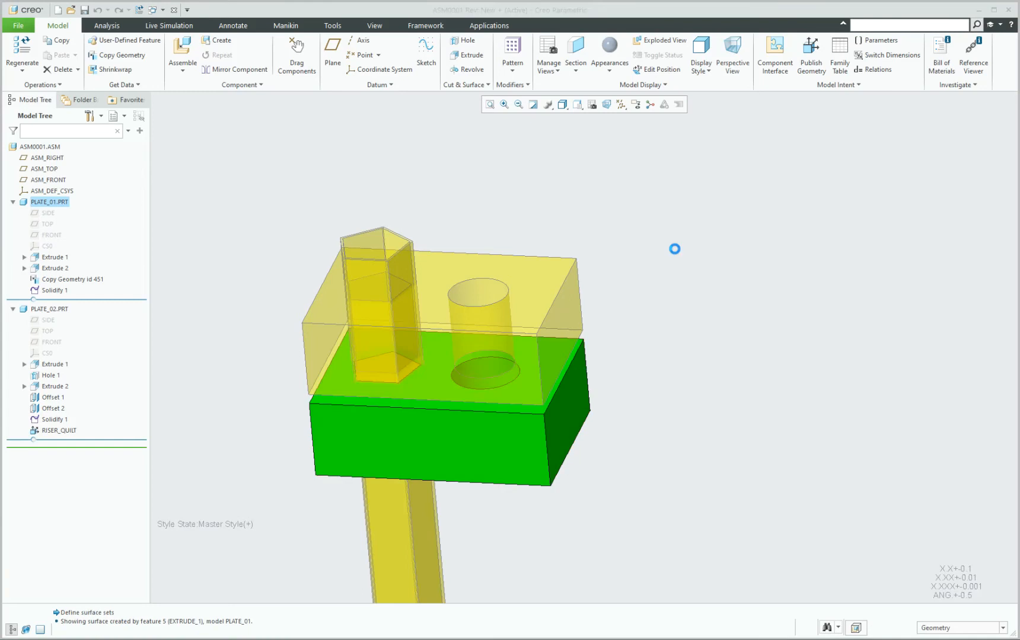
# Create a published-geometry-only Copy Geometry in PLATE_01 referencing PLATE_02's RISER_QUILT.
pyautogui.click(126, 56)
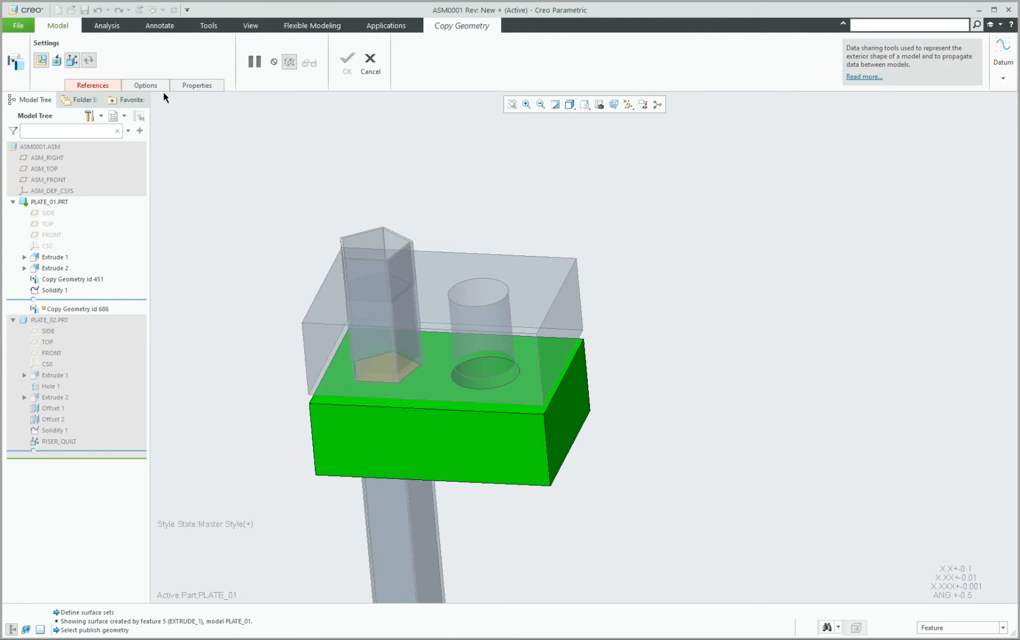
pyautogui.click(70, 62)
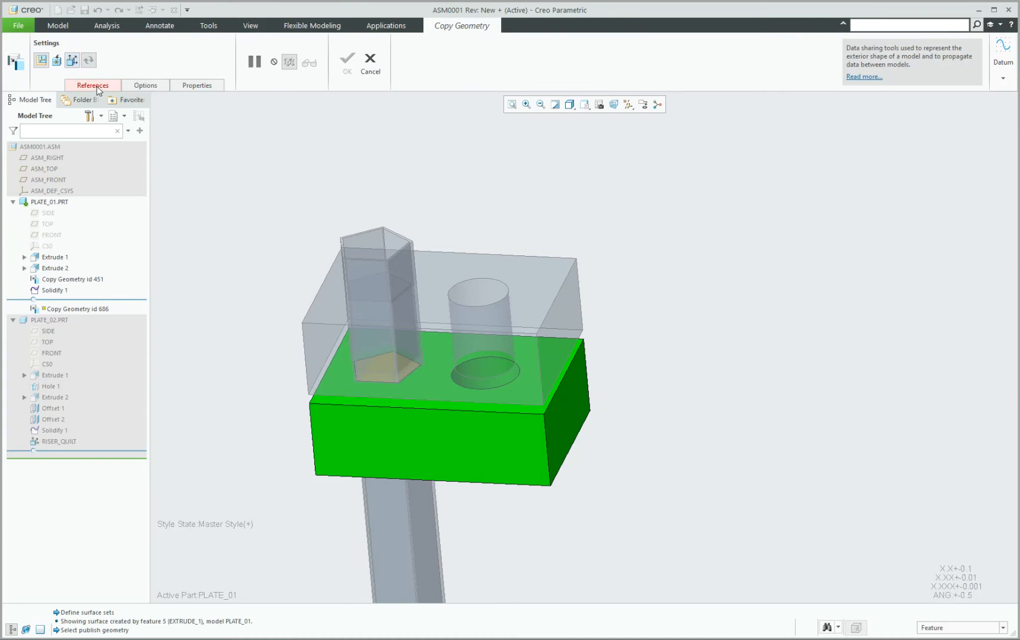
pyautogui.click(96, 88)
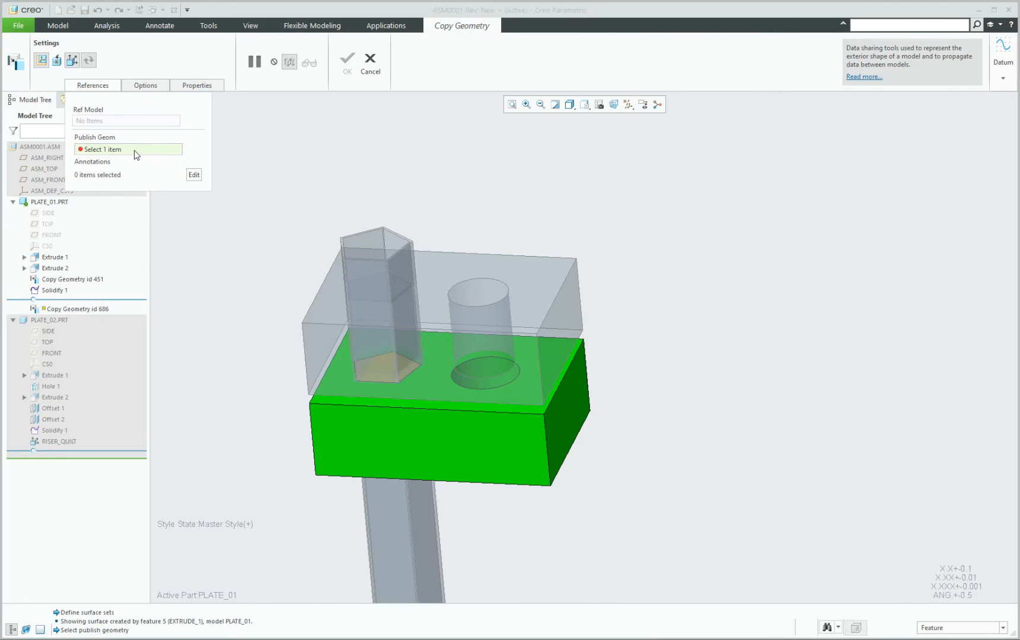
pyautogui.click(359, 266)
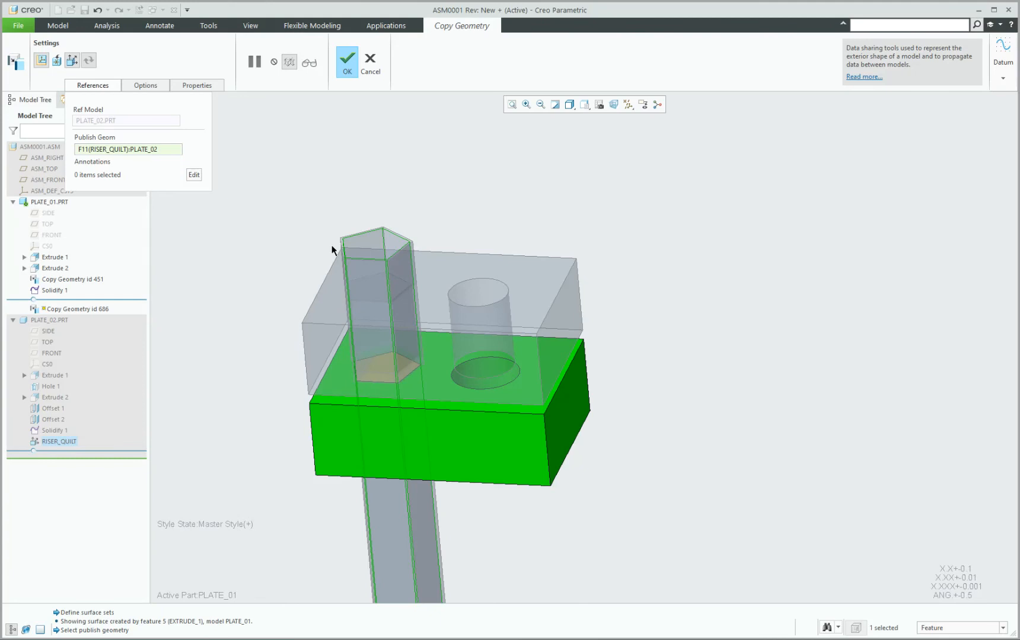
pyautogui.click(347, 61)
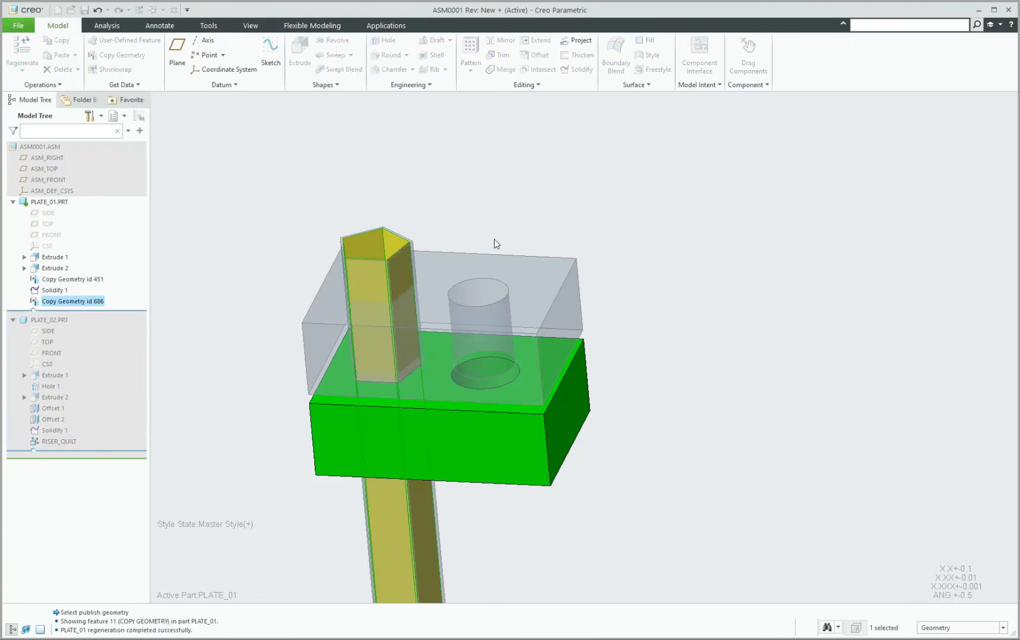
pyautogui.click(281, 214)
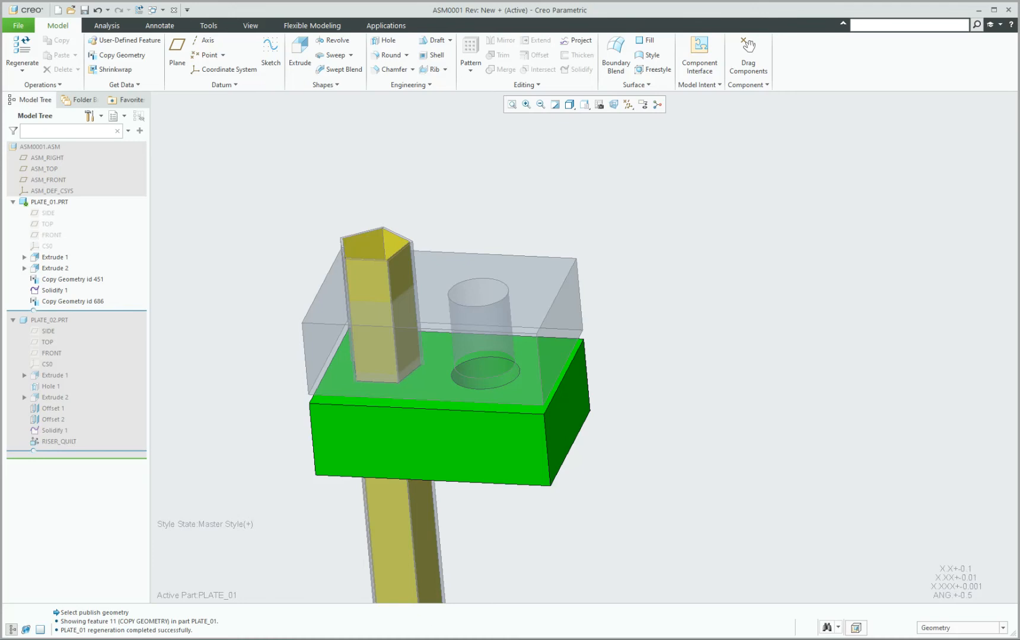
# In the PLATE_01 window, delete Copy Geometry id 451 along with its dependent Solidify 1.
pyautogui.moveTo(449, 637)
pyautogui.click(537, 605)
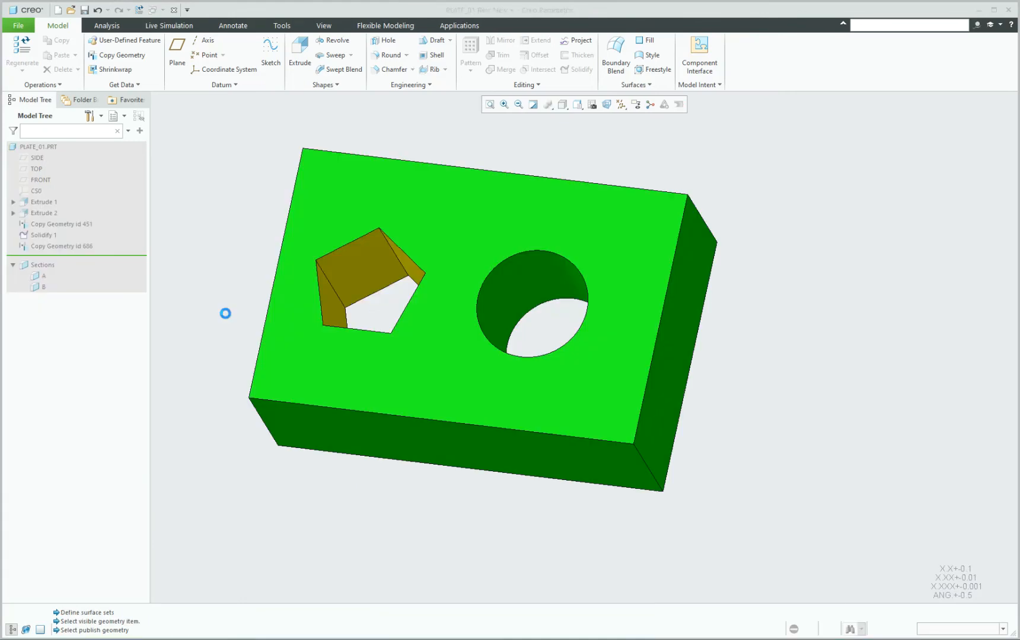
pyautogui.click(53, 226)
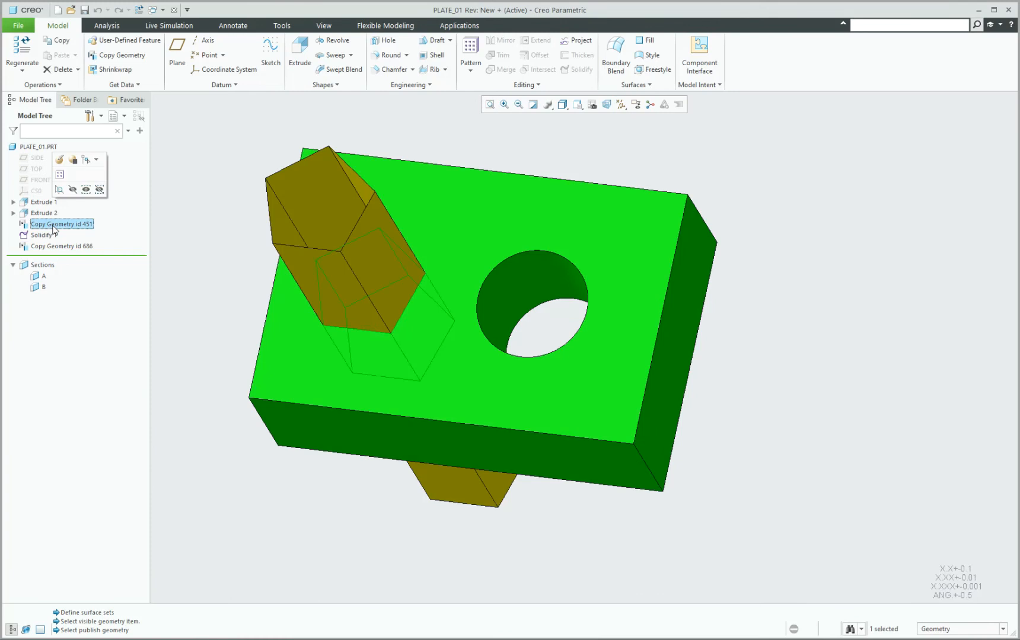
pyautogui.press('Delete')
pyautogui.click(478, 340)
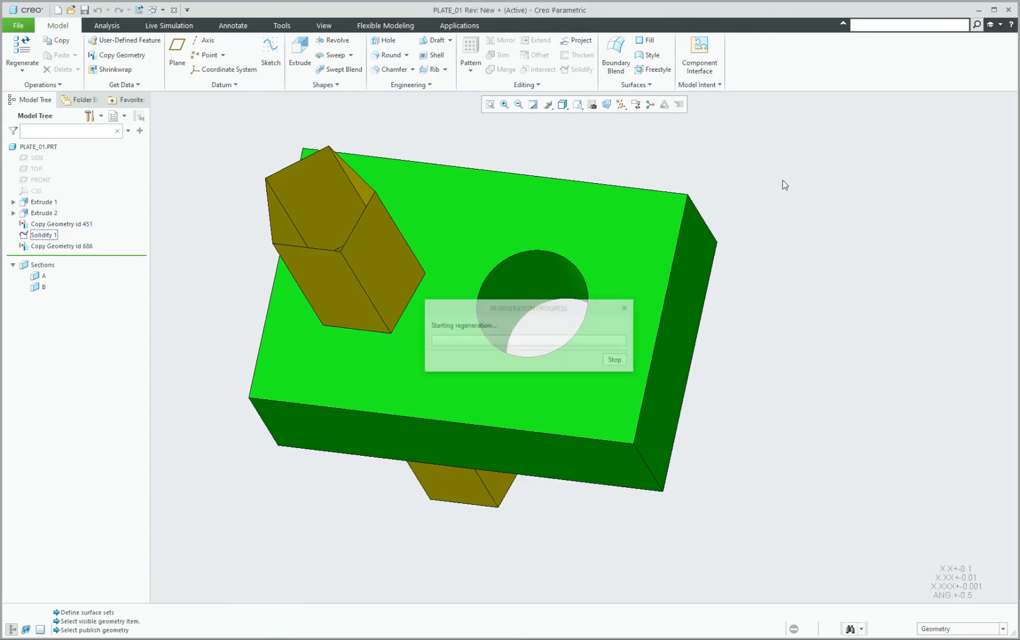
# Set the selection filter to Quilt and select the copied prism quilt.
pyautogui.moveTo(314, 202)
pyautogui.mouseDown(button='middle')
pyautogui.moveTo(341, 182)
pyautogui.moveTo(307, 177)
pyautogui.moveTo(441, 154)
pyautogui.mouseUp(button='middle')
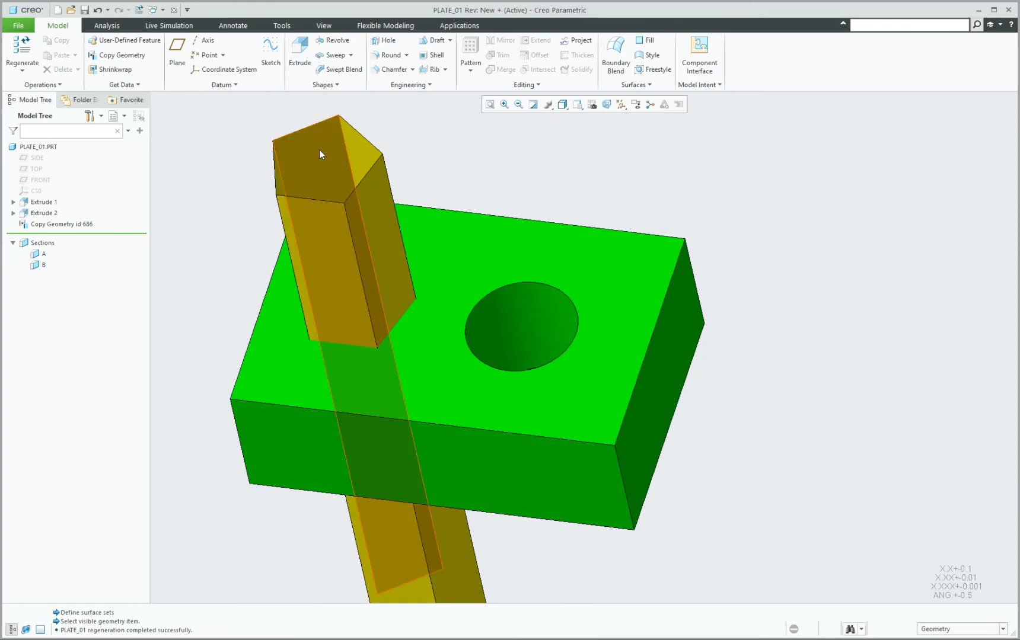
pyautogui.click(955, 630)
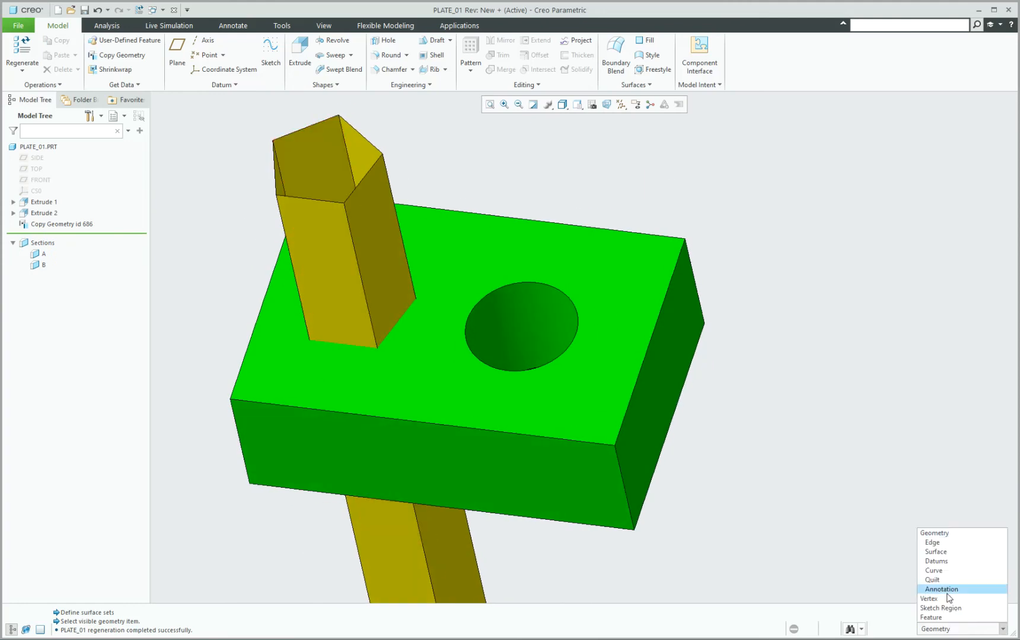
pyautogui.click(942, 578)
pyautogui.click(344, 178)
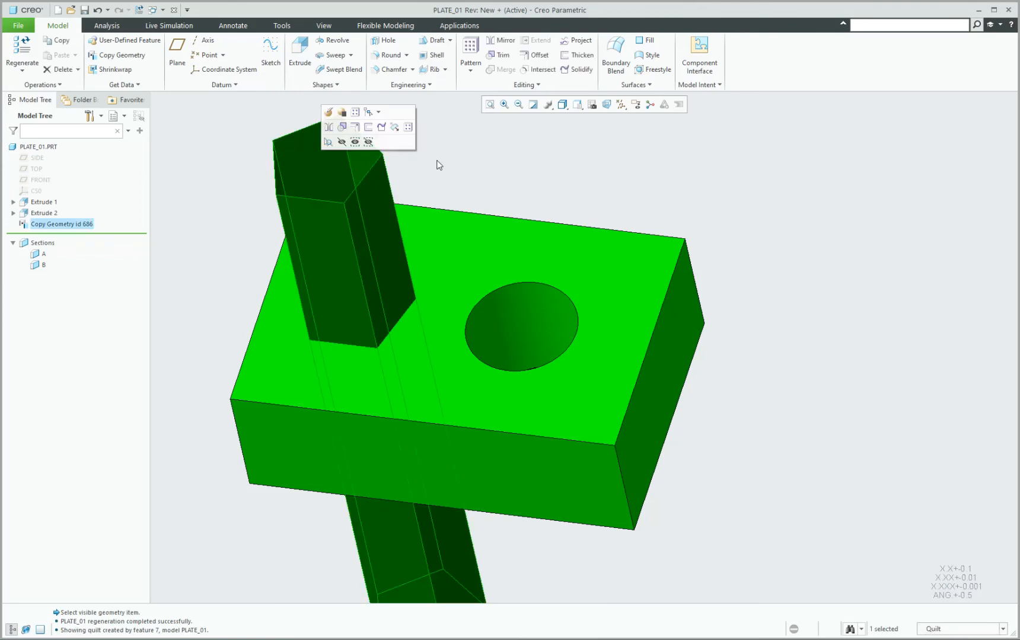
pyautogui.click(954, 537)
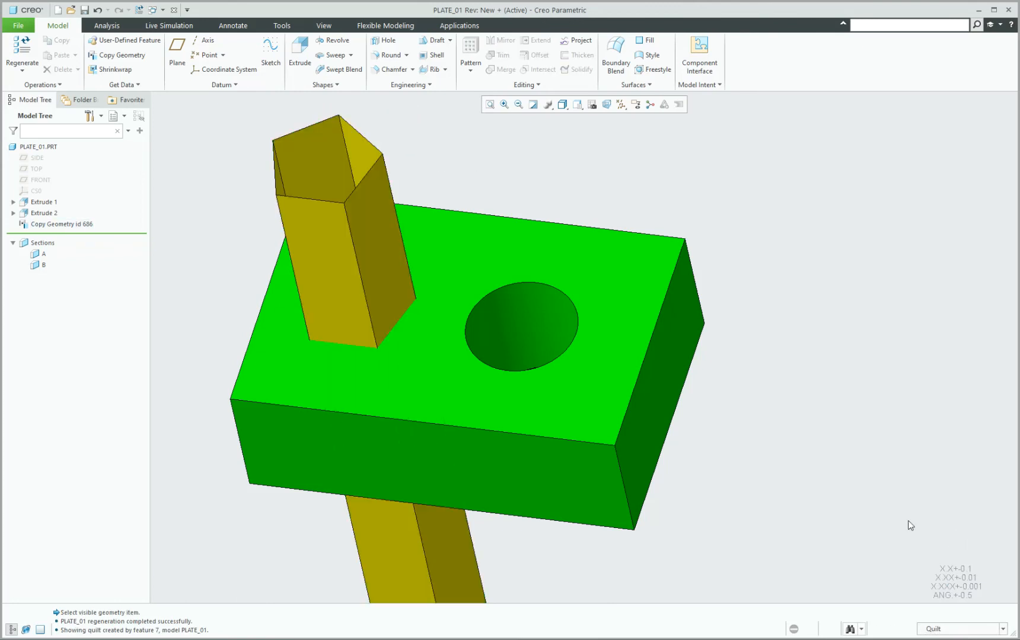
pyautogui.moveTo(523, 250); pyautogui.dragTo(527, 267, button='middle')
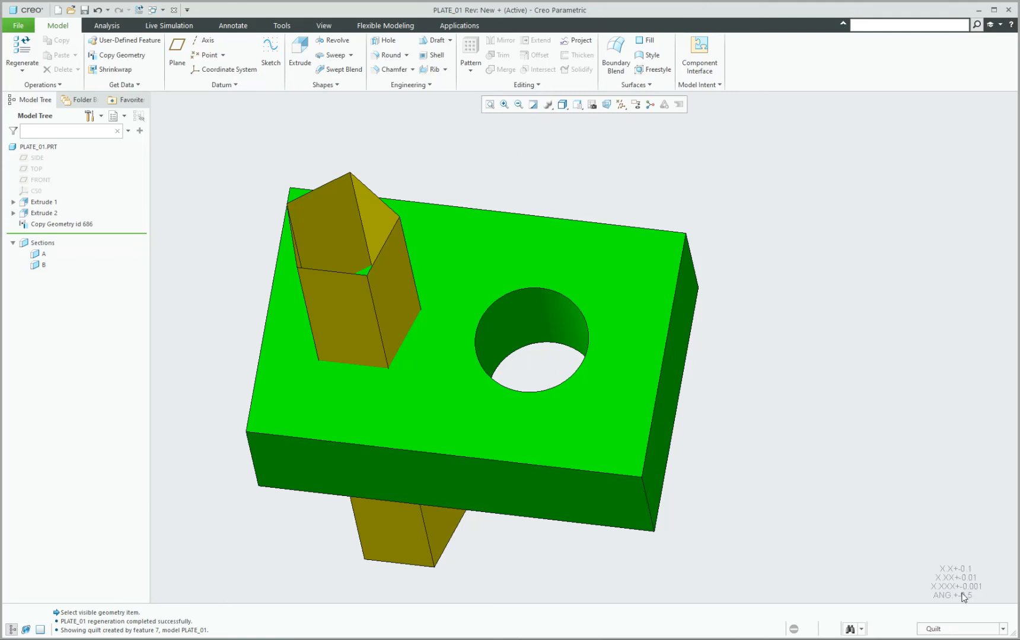
pyautogui.click(331, 215)
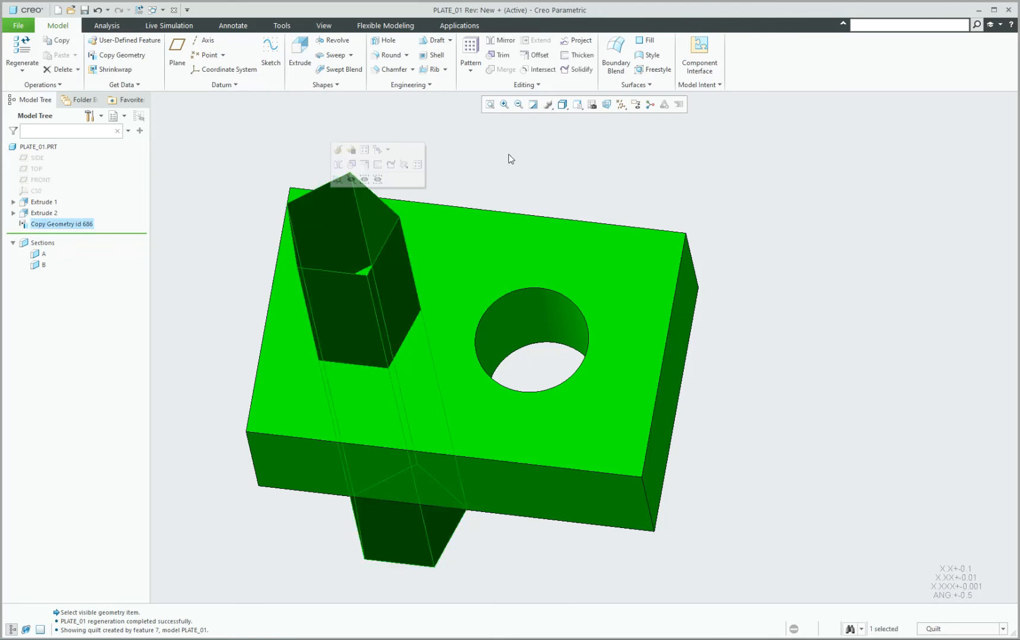
# Offset the selected pentagon quilt 0.020 toward the flipped side and accept it.
pyautogui.click(535, 55)
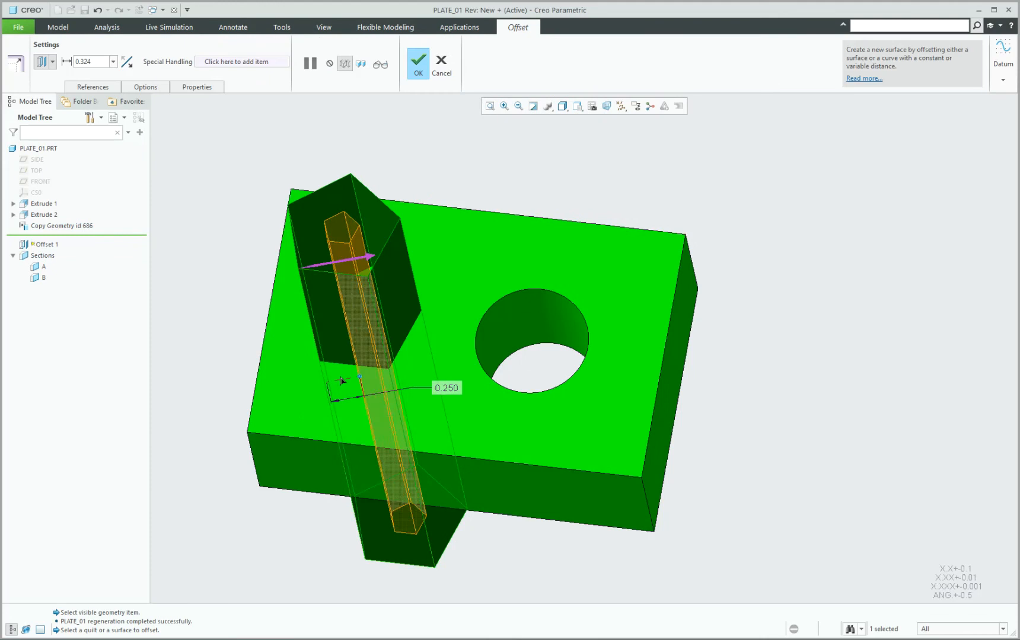
pyautogui.moveTo(342, 382); pyautogui.dragTo(314, 382)
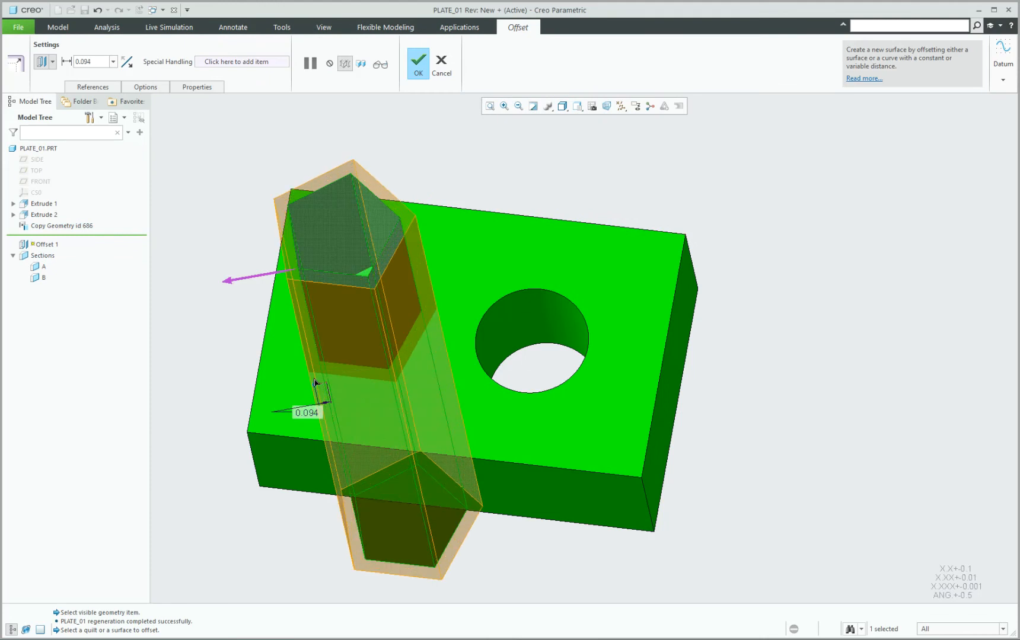
pyautogui.doubleClick(306, 412)
pyautogui.write('0.02')
pyautogui.press('Return')
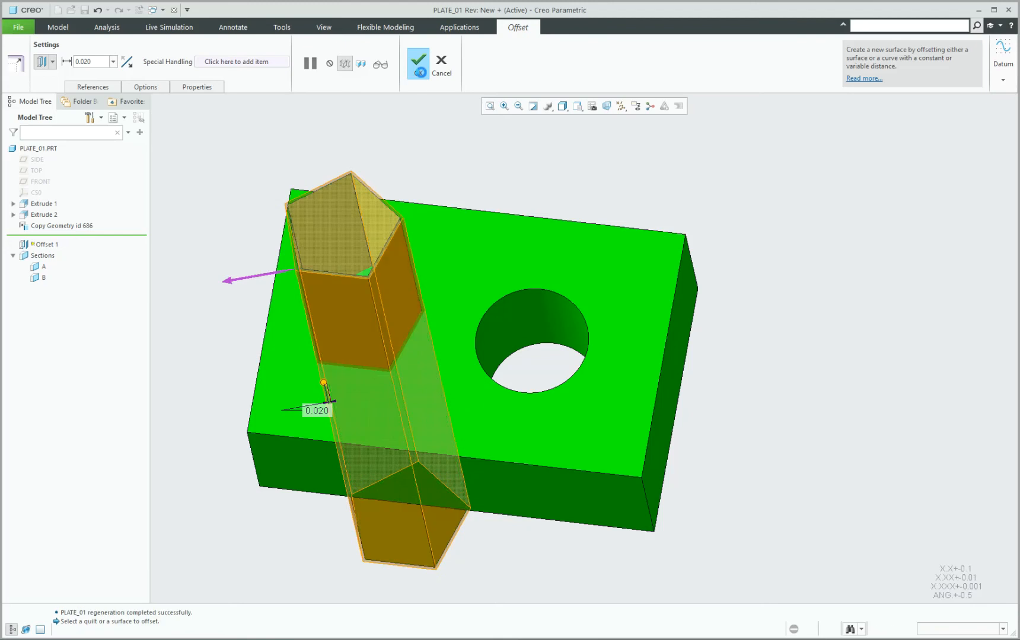
pyautogui.click(419, 62)
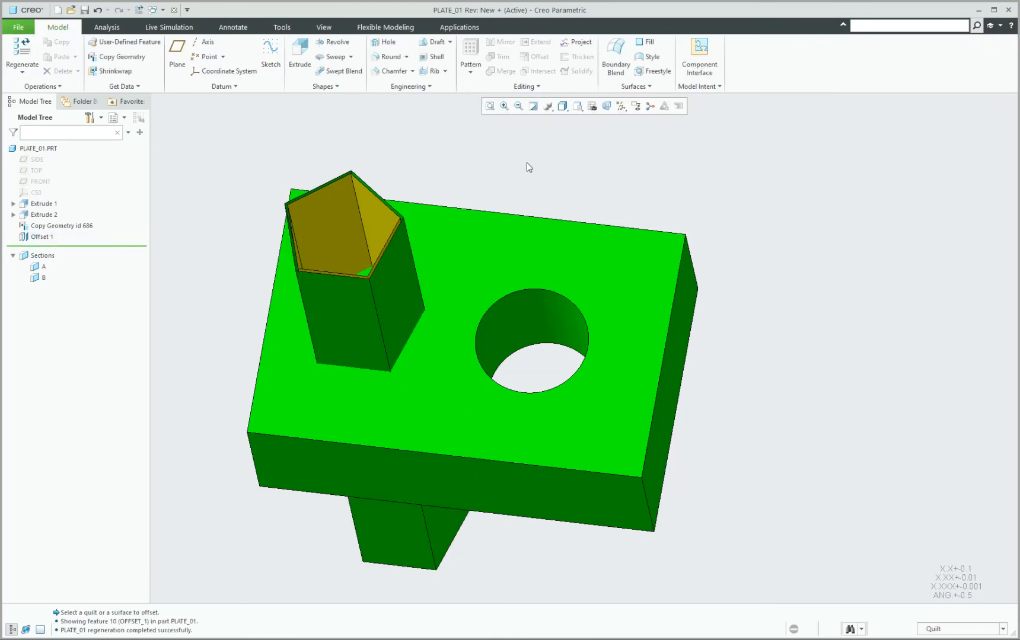
# Solidify Offset 1 with Remove material to cut the pentagon through the plate.
pyautogui.click(397, 285)
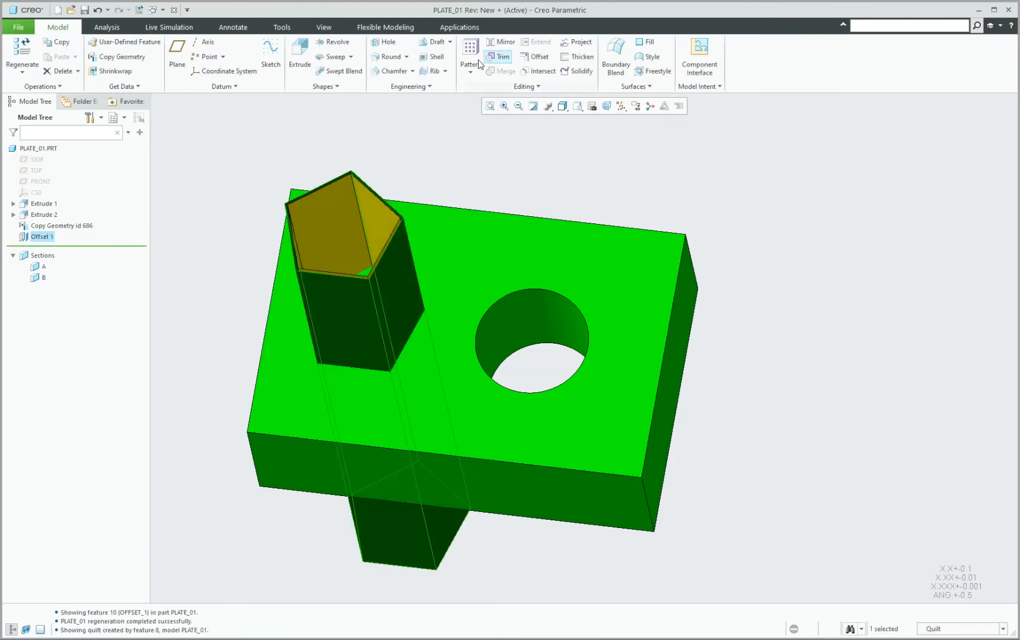
pyautogui.click(576, 71)
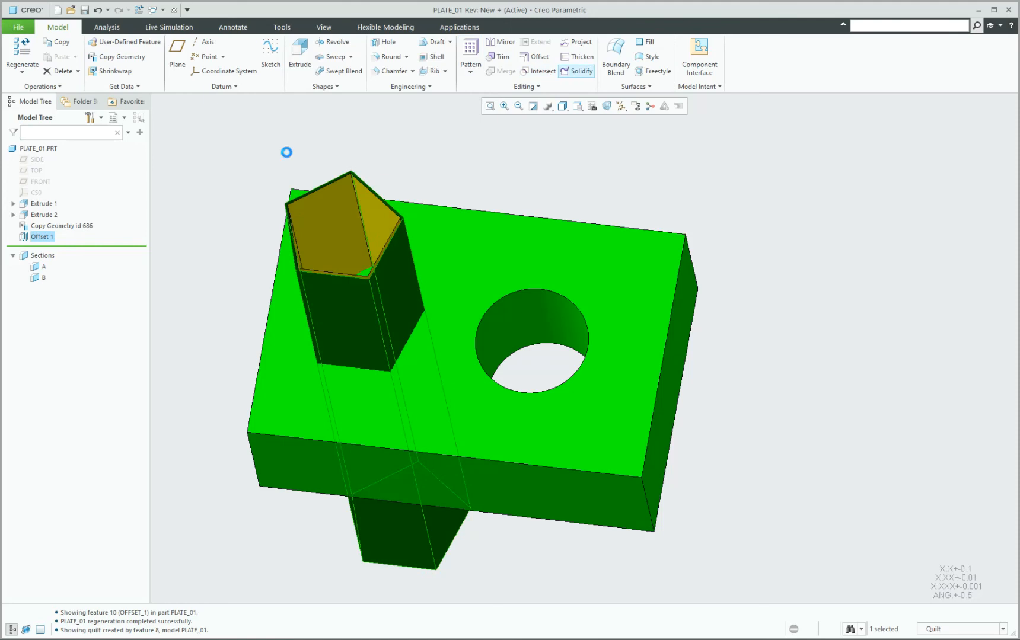
pyautogui.click(72, 69)
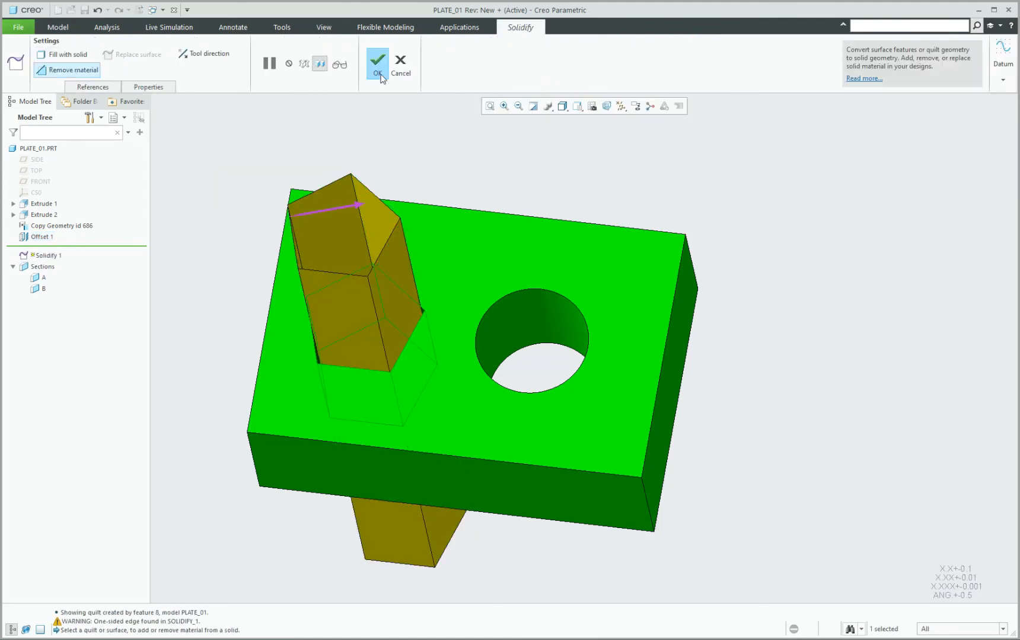
pyautogui.click(328, 210)
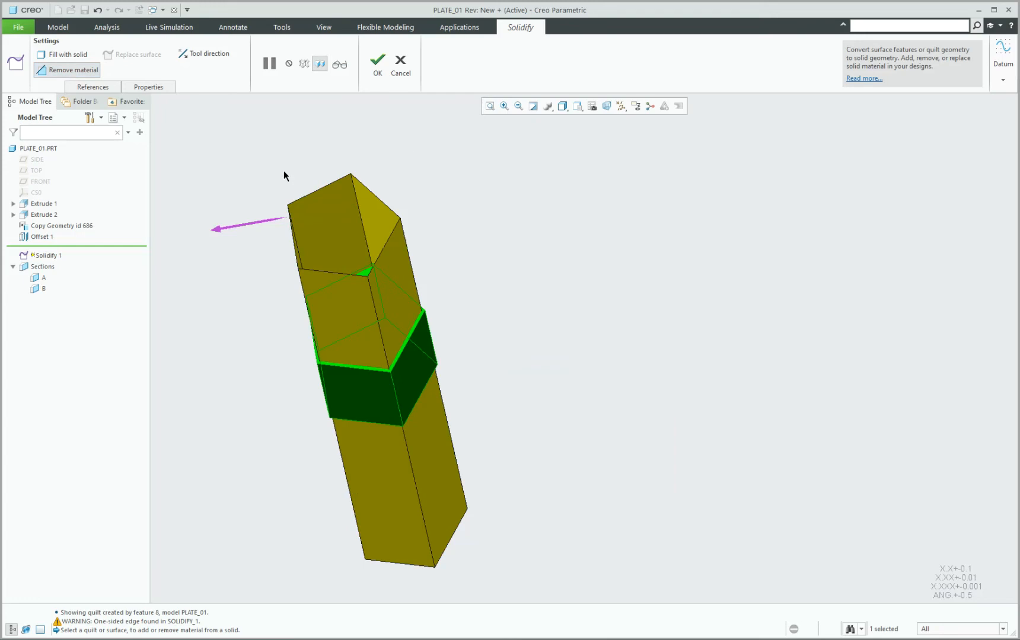
pyautogui.click(224, 228)
pyautogui.middleClick(416, 182)
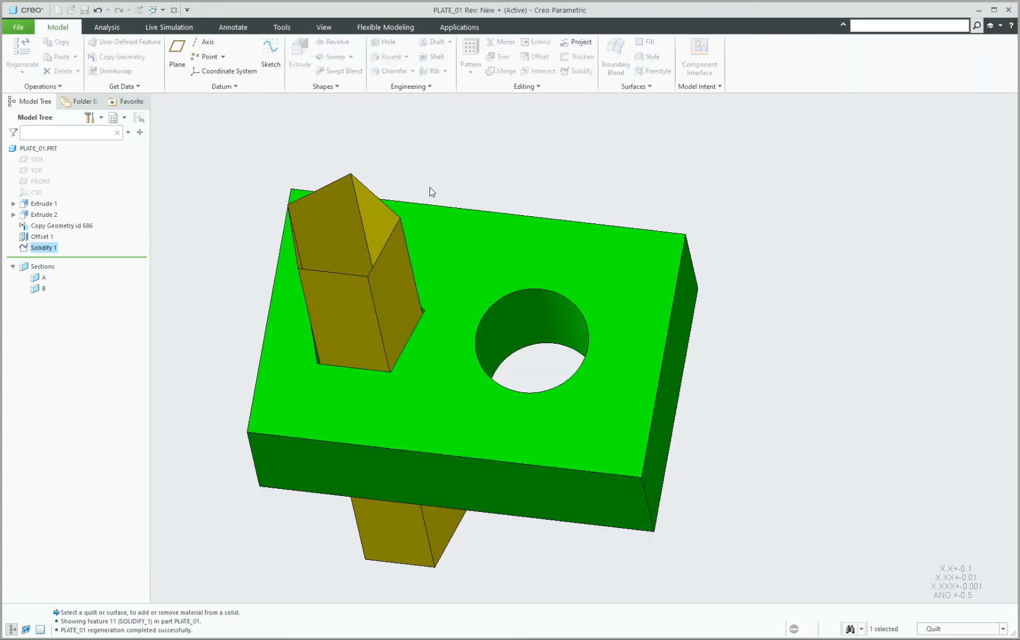
pyautogui.moveTo(431, 187)
pyautogui.mouseDown(button='middle')
pyautogui.moveTo(438, 216)
pyautogui.moveTo(436, 203)
pyautogui.mouseUp(button='middle')
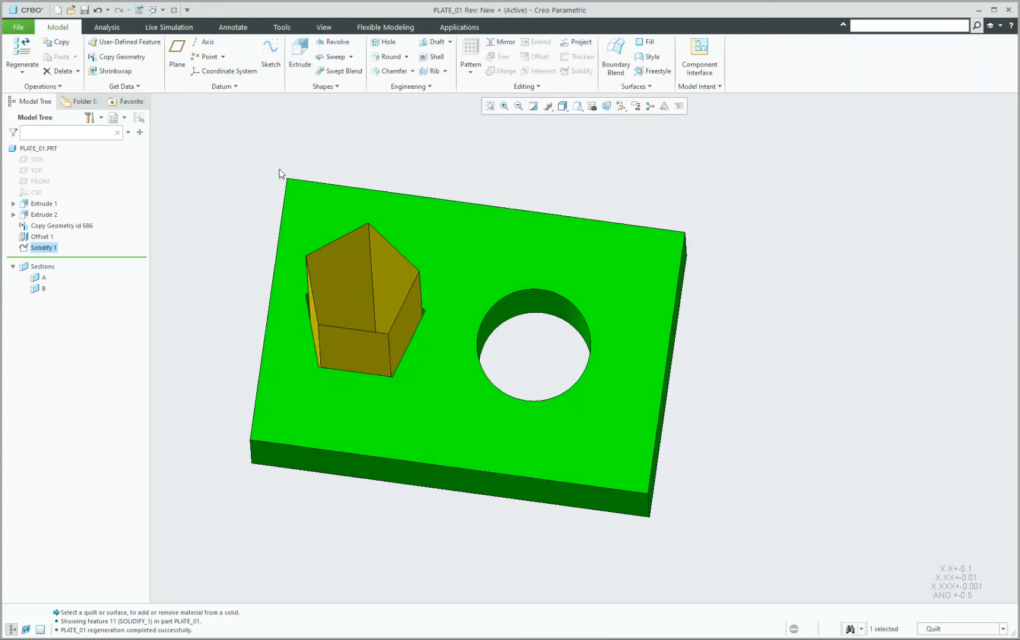
pyautogui.click(278, 173)
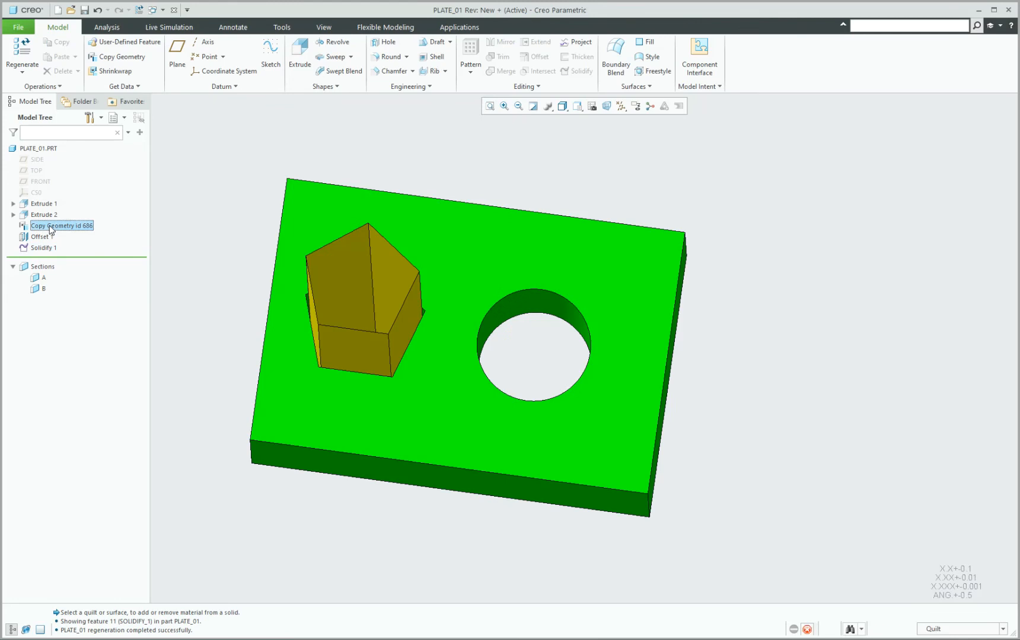
# Hide the Copy Geometry id 686 riser quilt.
pyautogui.click(51, 227)
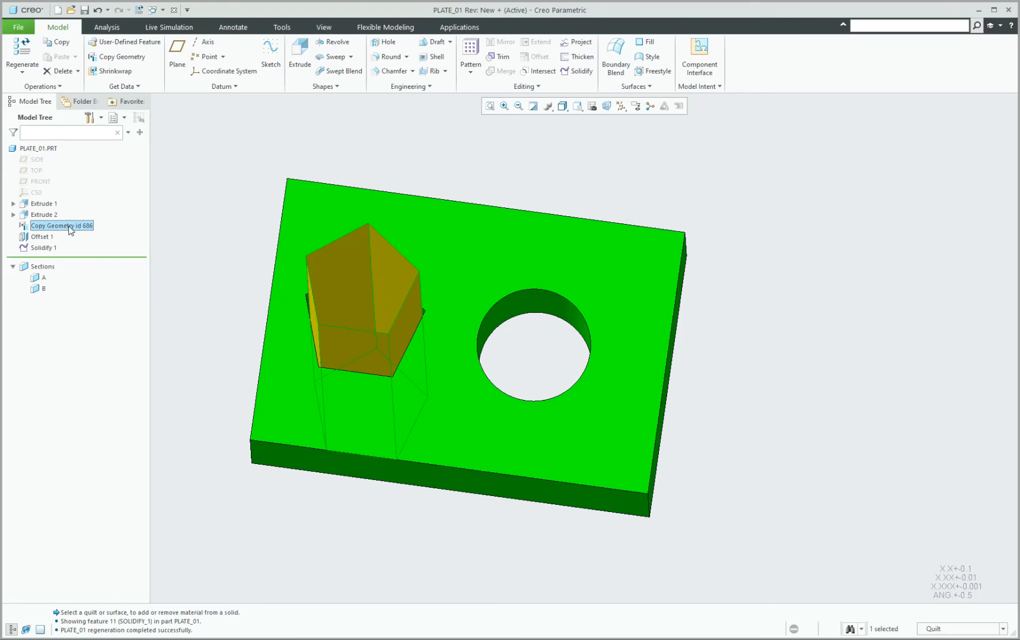
pyautogui.rightClick(70, 230)
pyautogui.click(92, 210)
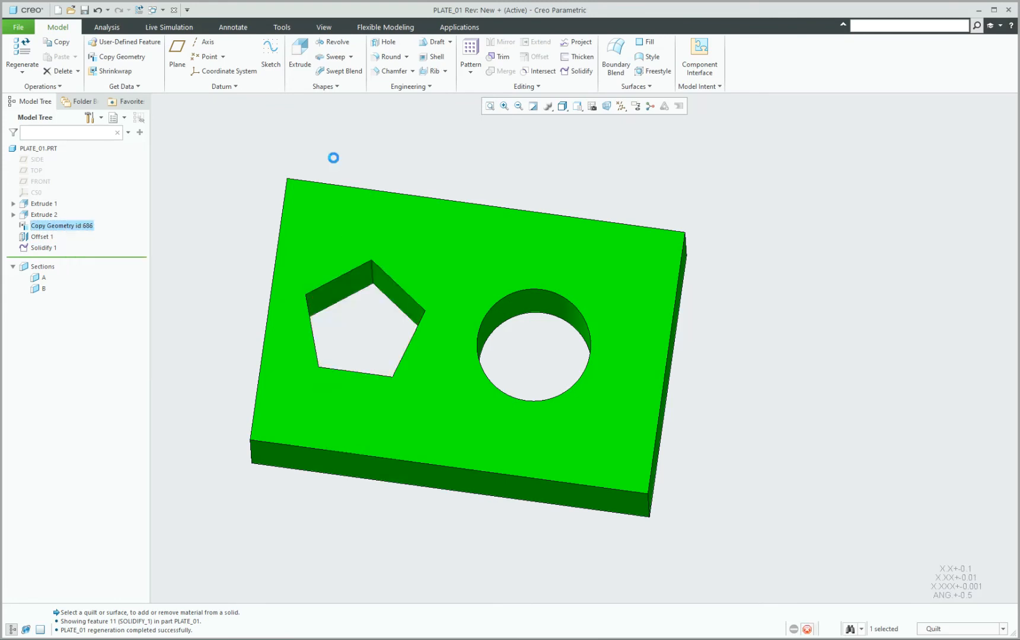
pyautogui.moveTo(390, 285)
pyautogui.mouseDown(button='middle')
pyautogui.moveTo(381, 242)
pyautogui.moveTo(382, 256)
pyautogui.mouseUp(button='middle')
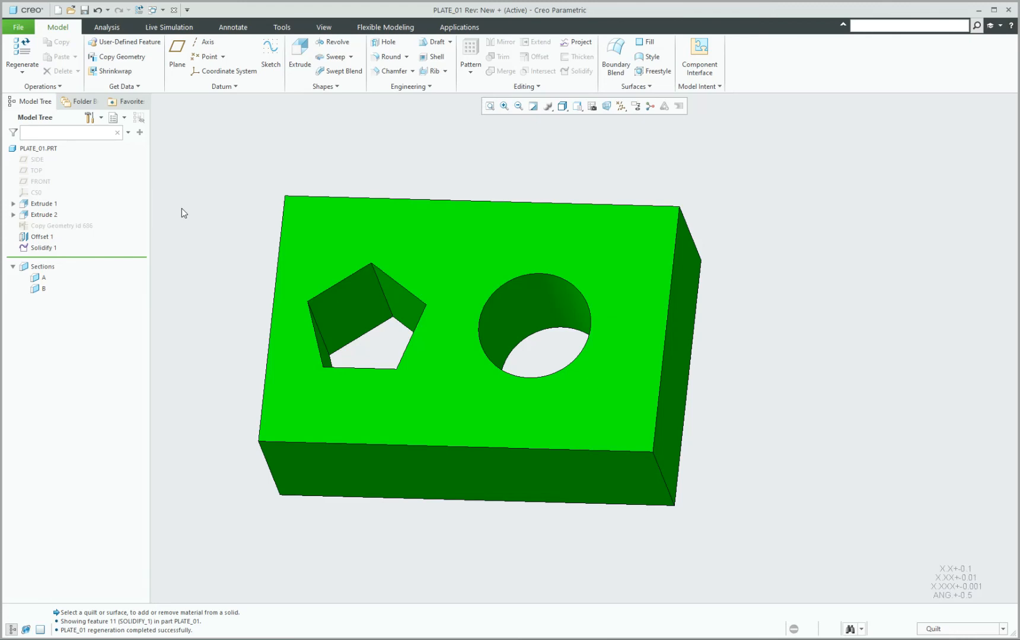
pyautogui.click(63, 226)
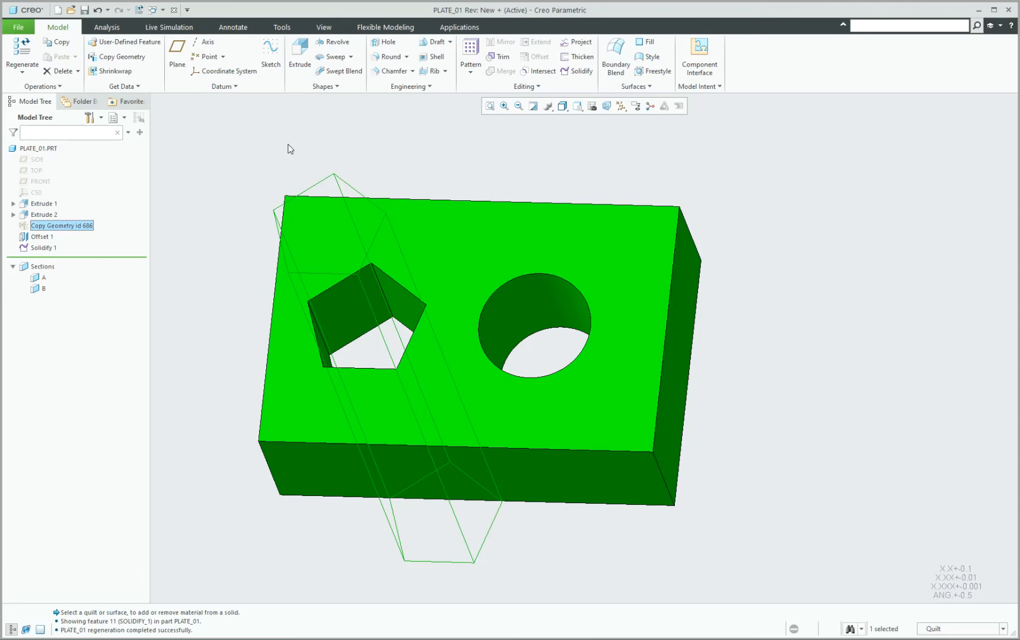
# Roll PLATE_01 back to before Copy Geometry, then go to the ASM0001 assembly window.
pyautogui.click(362, 145)
pyautogui.moveTo(59, 258); pyautogui.dragTo(62, 220)
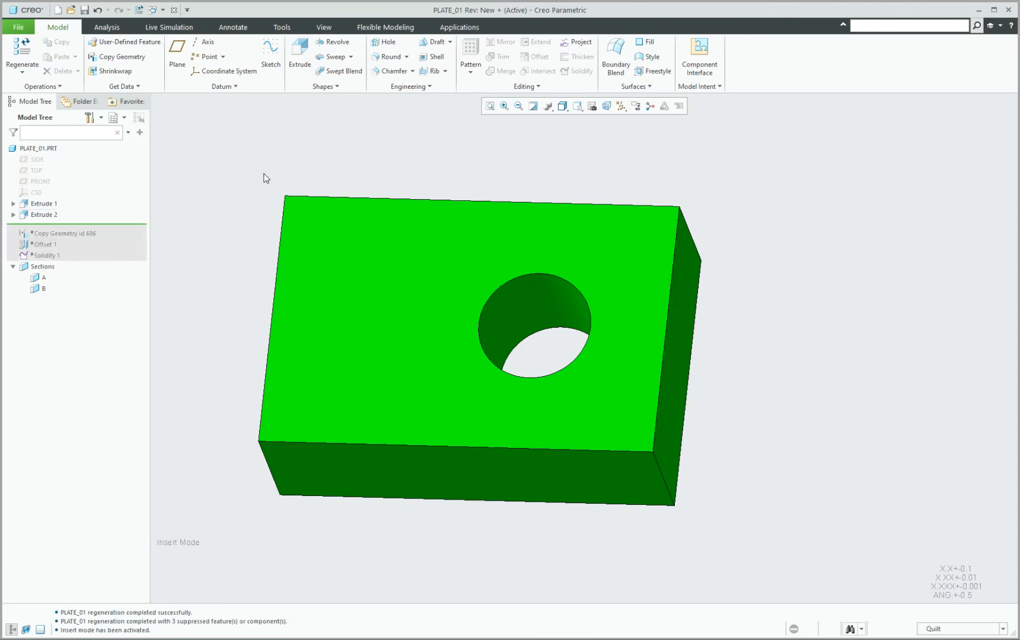
pyautogui.moveTo(457, 634)
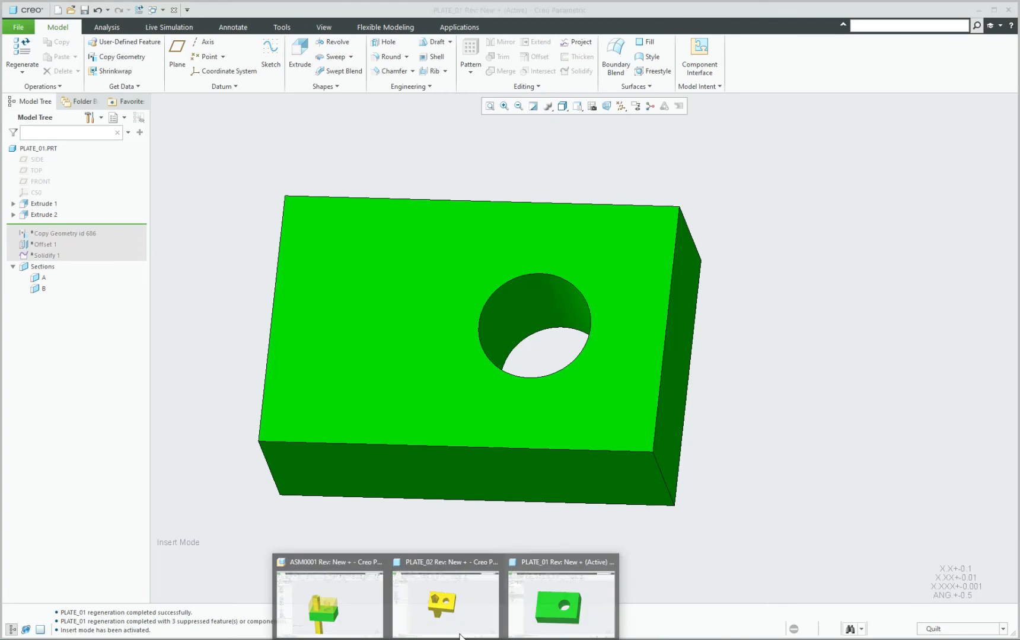
pyautogui.click(431, 608)
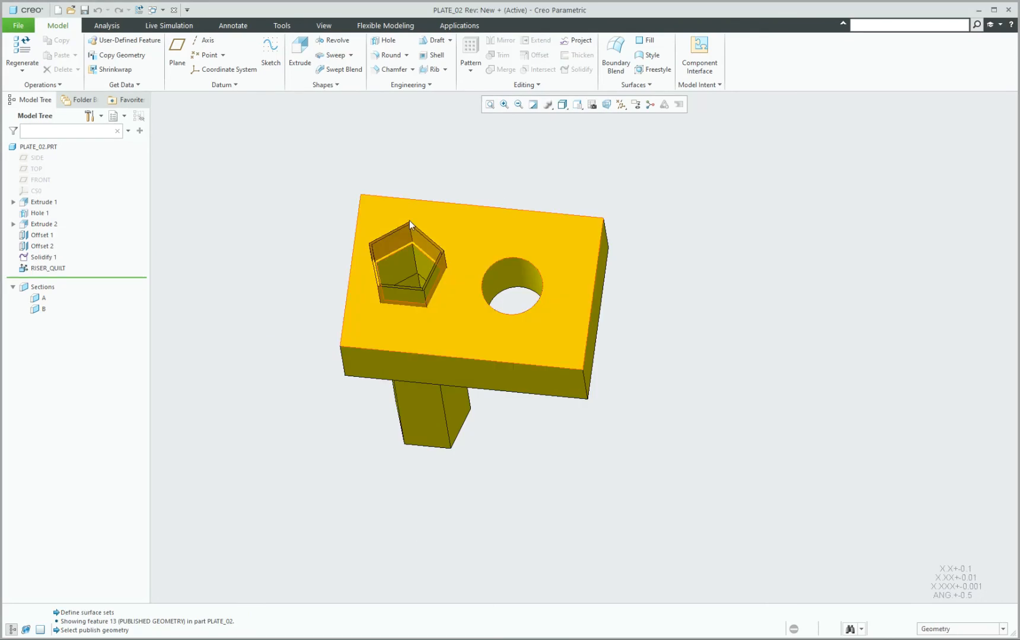
pyautogui.moveTo(403, 635)
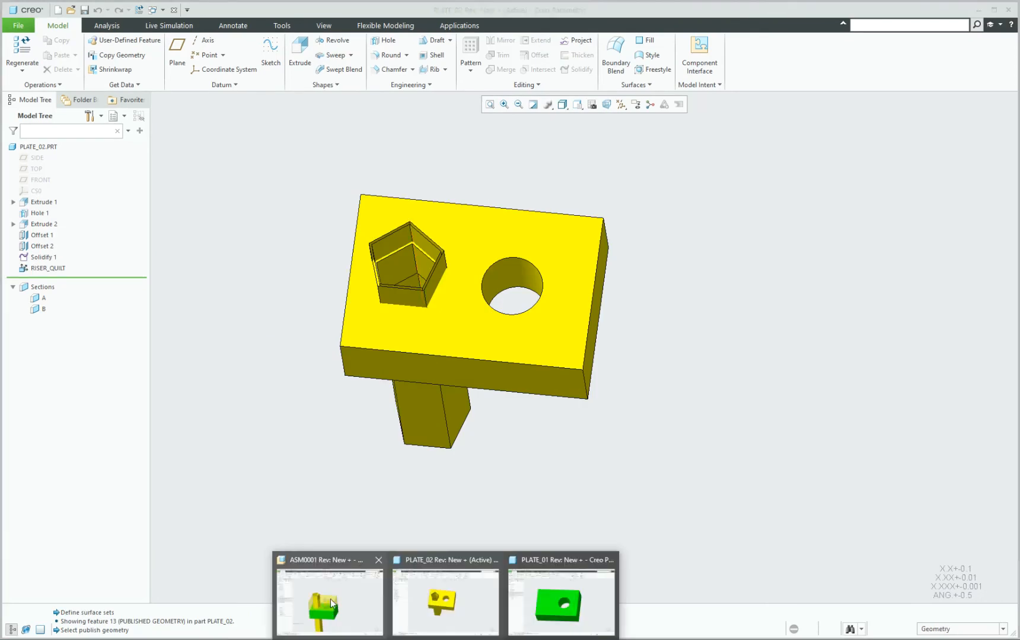
pyautogui.click(356, 611)
# Reset the assembly's selection filters and activate PLATE_01 for editing.
pyautogui.moveTo(595, 253); pyautogui.dragTo(597, 288, button='middle')
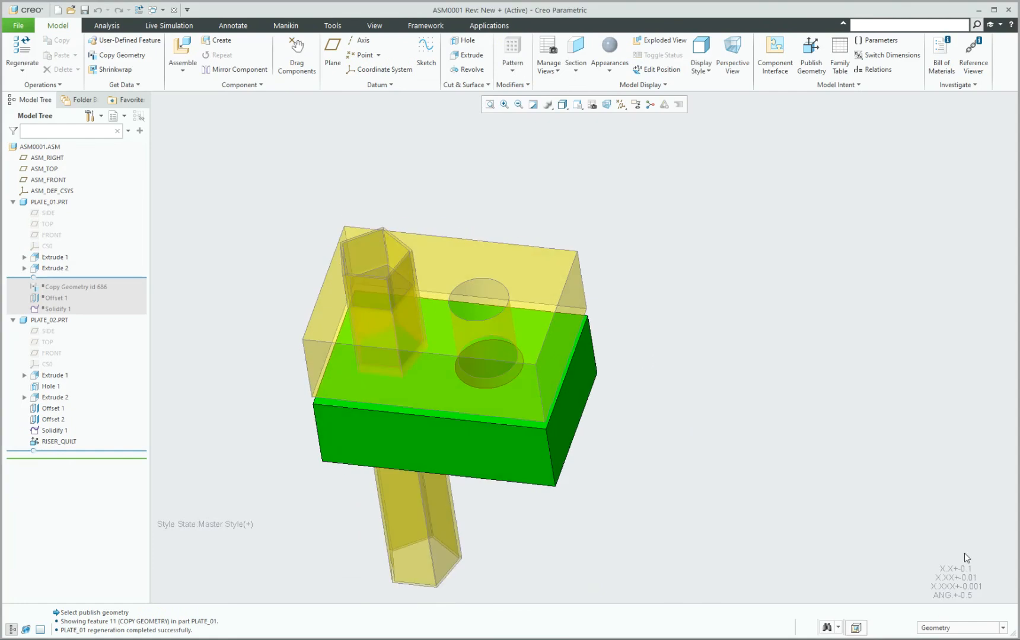
pyautogui.click(932, 629)
pyautogui.click(947, 588)
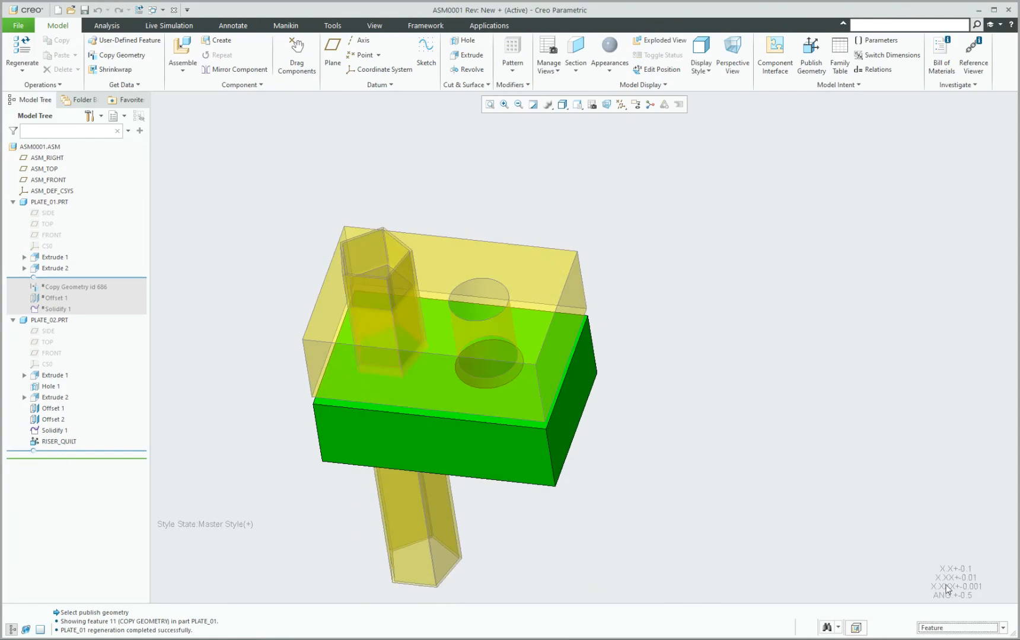
pyautogui.click(940, 628)
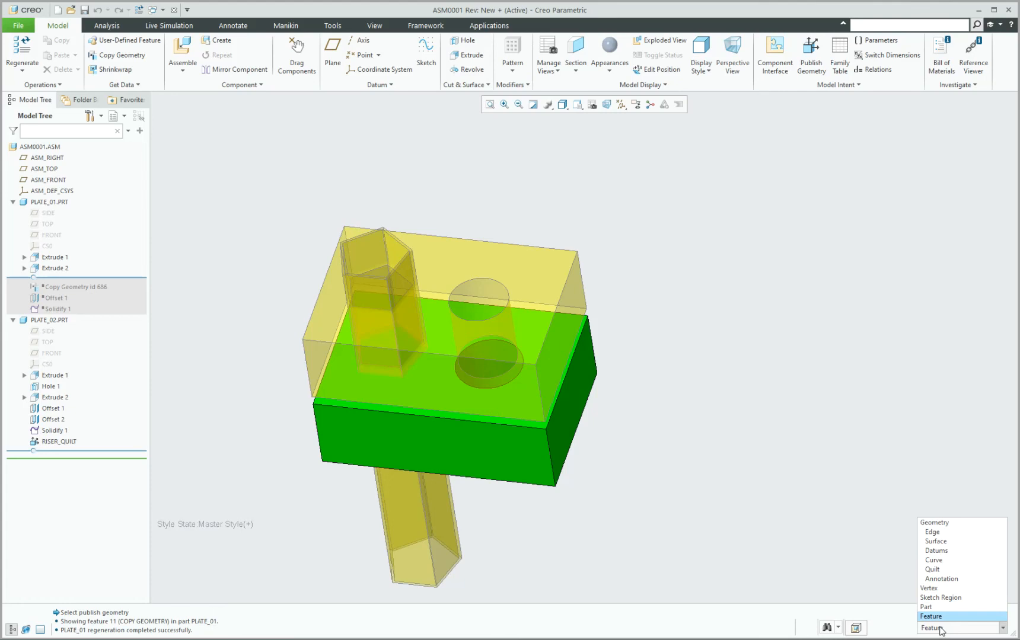
pyautogui.click(947, 573)
pyautogui.scroll(-5, 402, 219)
pyautogui.scroll(5, 400, 258)
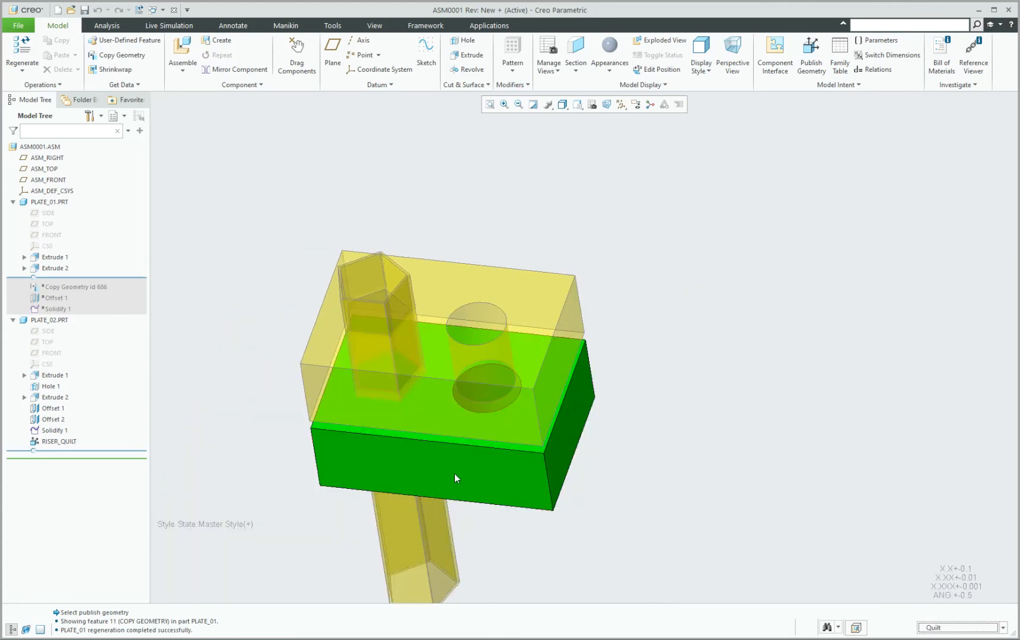
pyautogui.click(953, 628)
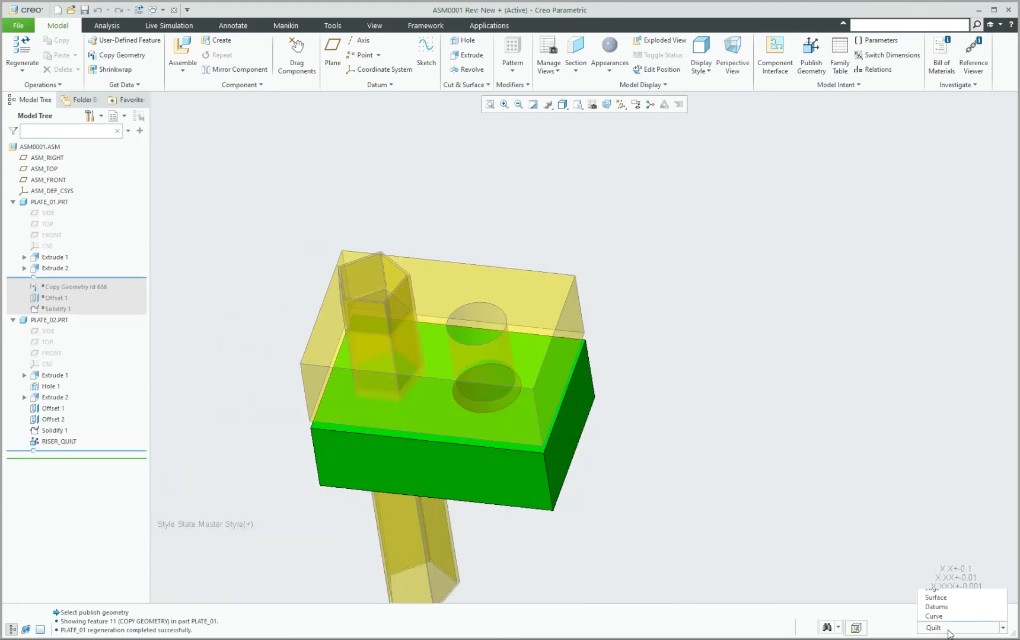
pyautogui.click(948, 588)
pyautogui.click(484, 477)
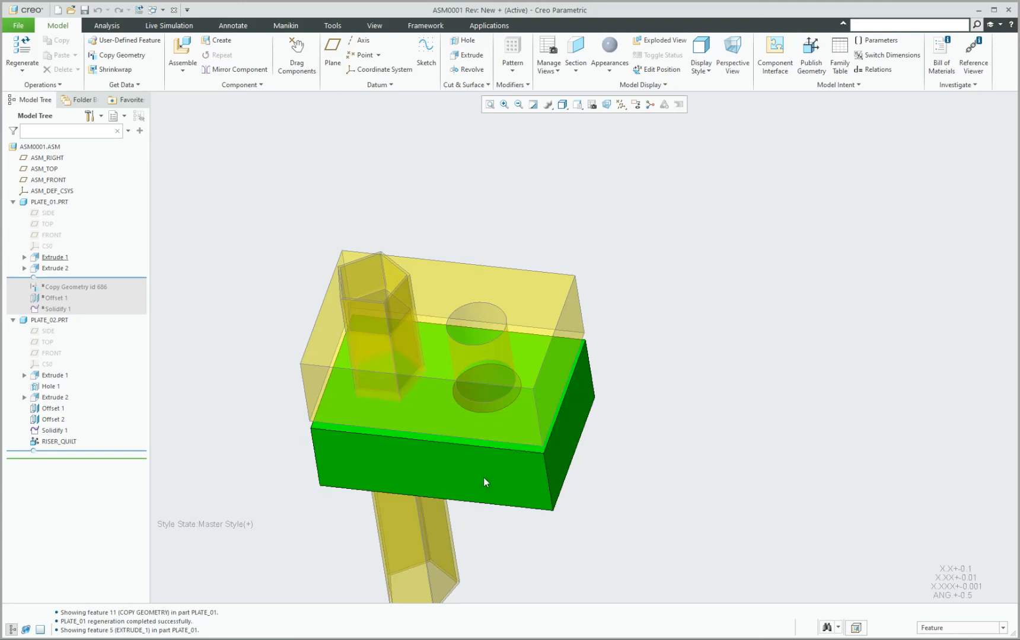
pyautogui.click(651, 480)
pyautogui.hotkey('shift', 'g')
pyautogui.click(466, 464)
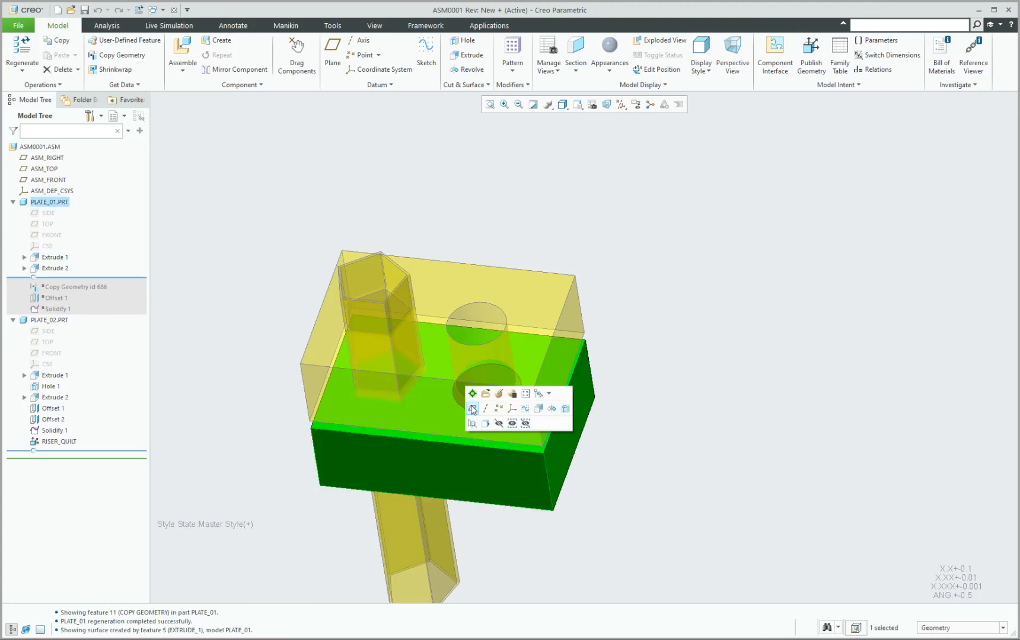
pyautogui.click(477, 394)
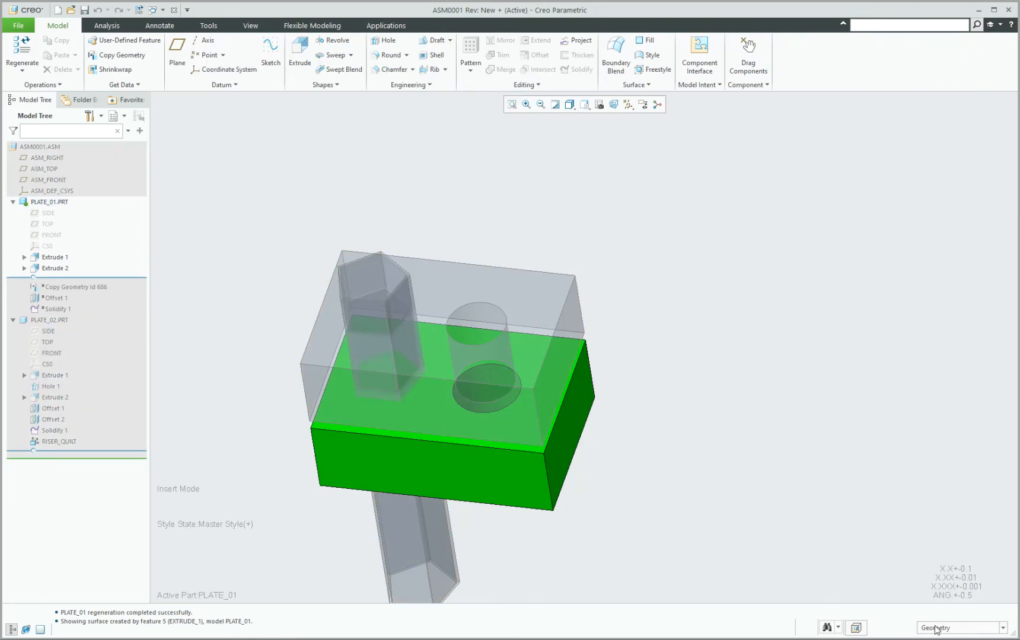
# Copy PLATE_02's riser quilt and paste it into PLATE_01 as Copy 1.
pyautogui.click(941, 628)
pyautogui.click(948, 569)
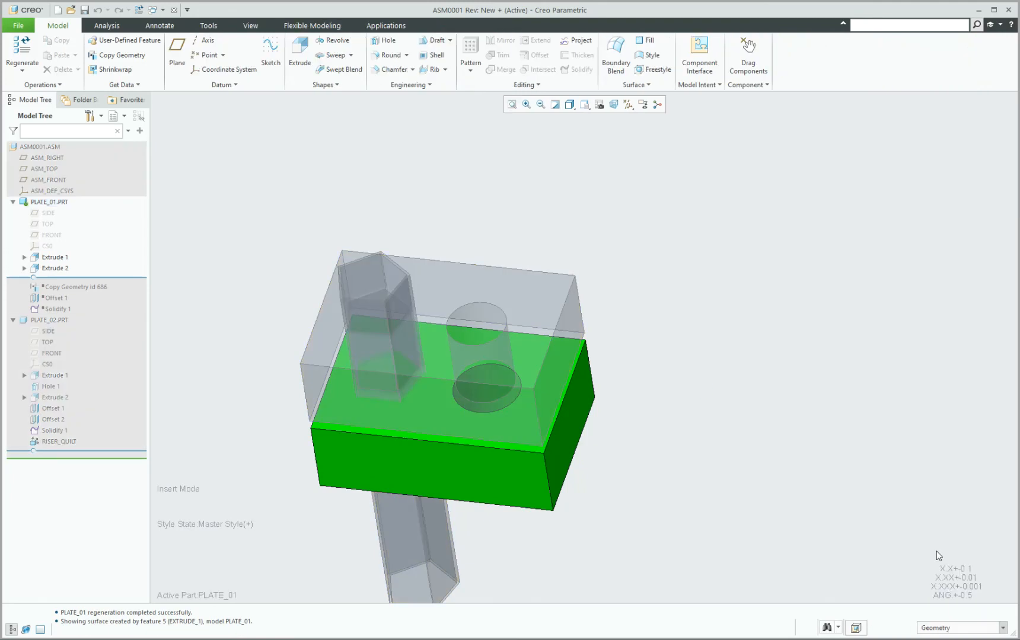
pyautogui.click(375, 269)
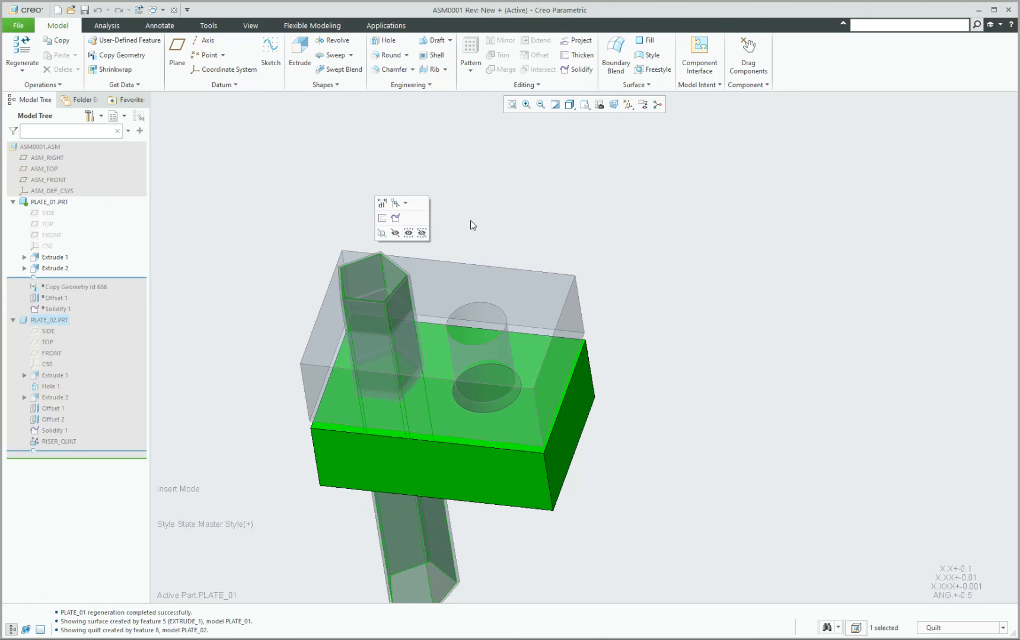
pyautogui.hotkey('ctrl', 'c')
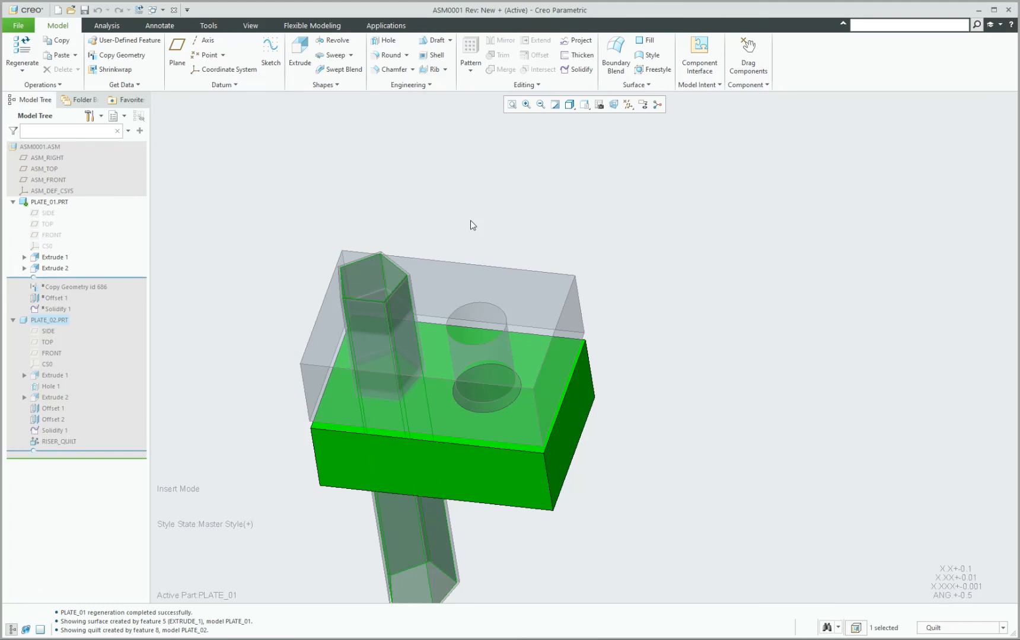
pyautogui.hotkey('ctrl', 'v')
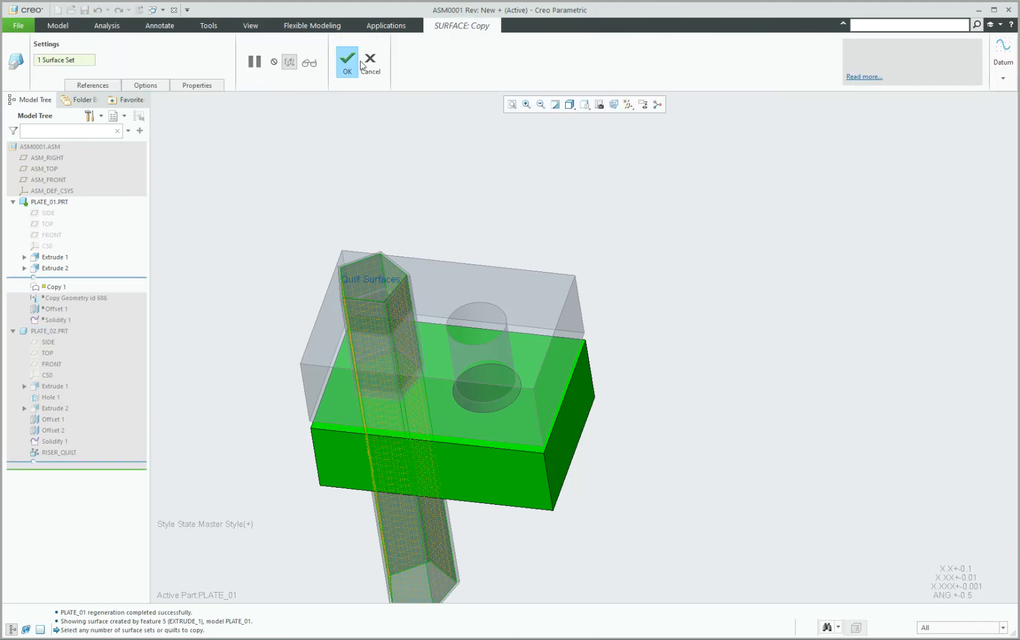
pyautogui.click(356, 63)
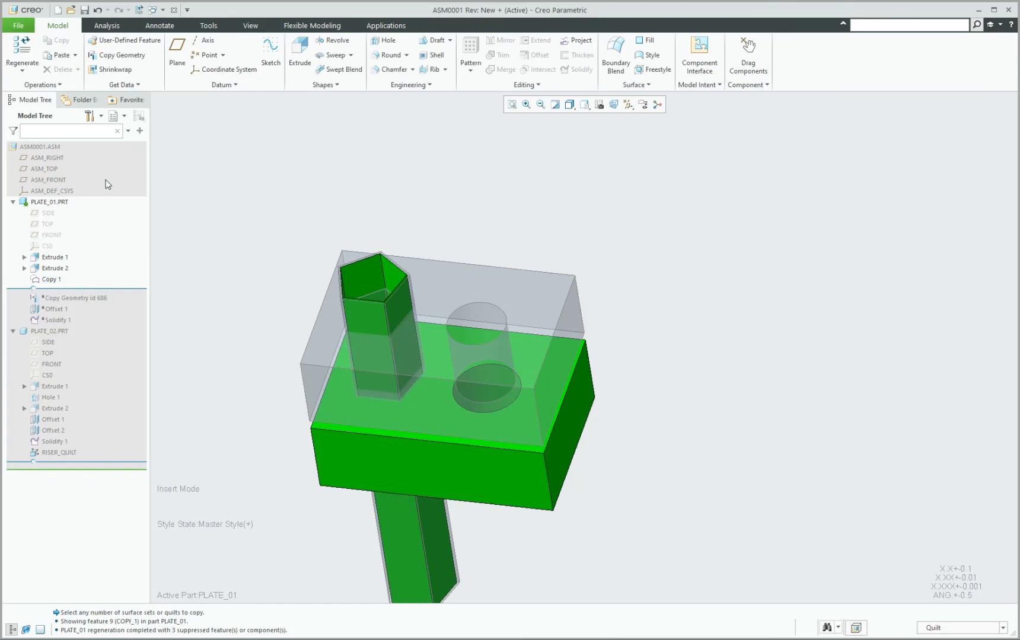
pyautogui.click(52, 203)
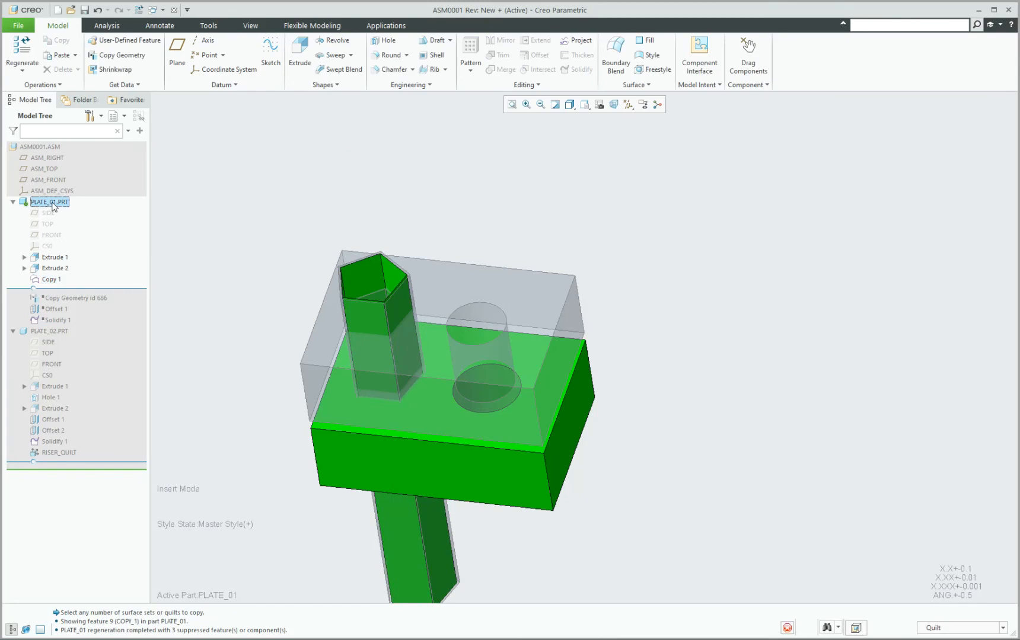
# Open PLATE_01 on its own and select the Copy 1 quilt using the Quilt filter.
pyautogui.click(62, 153)
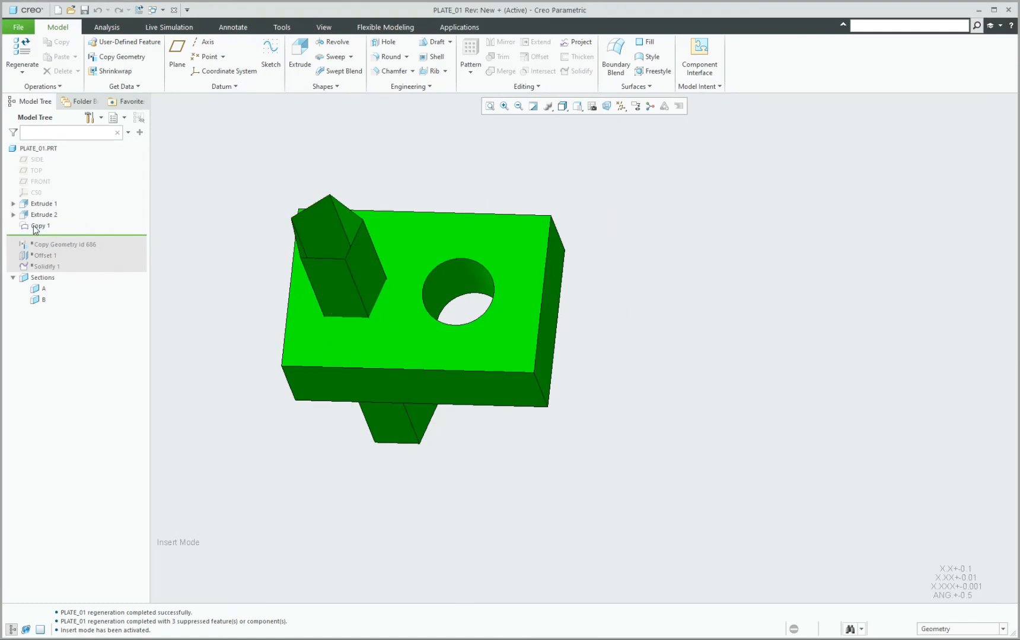
pyautogui.click(35, 226)
pyautogui.click(267, 222)
pyautogui.moveTo(267, 222); pyautogui.dragTo(354, 279, button='middle')
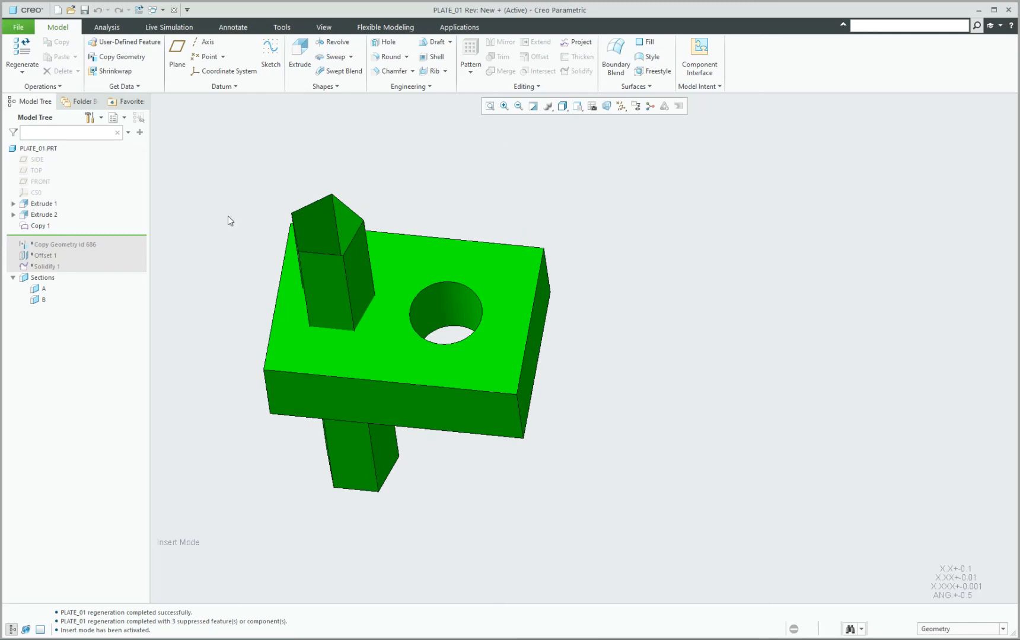
pyautogui.click(940, 630)
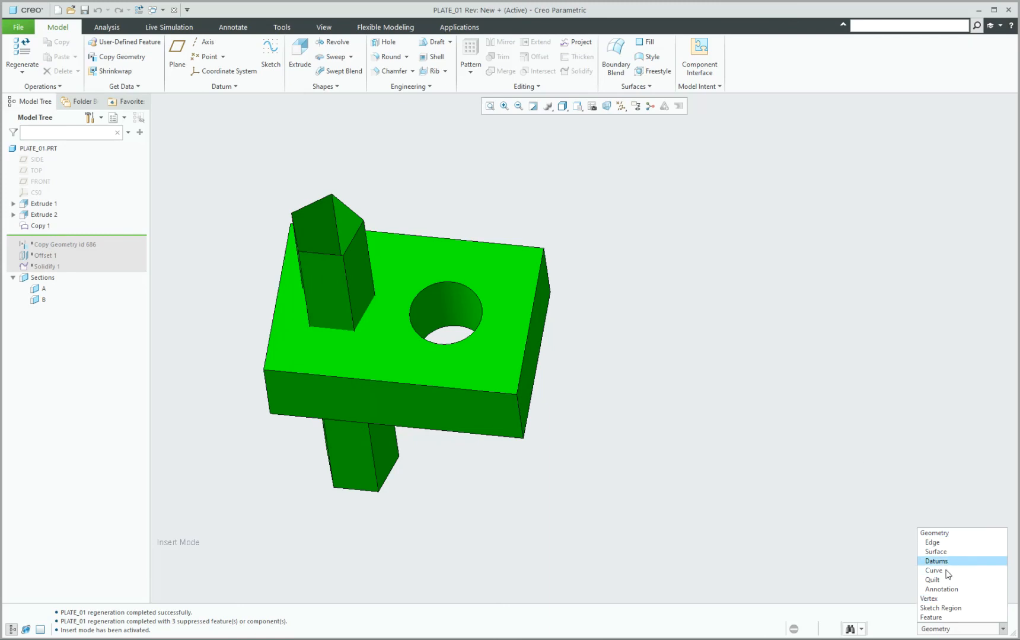
pyautogui.click(942, 579)
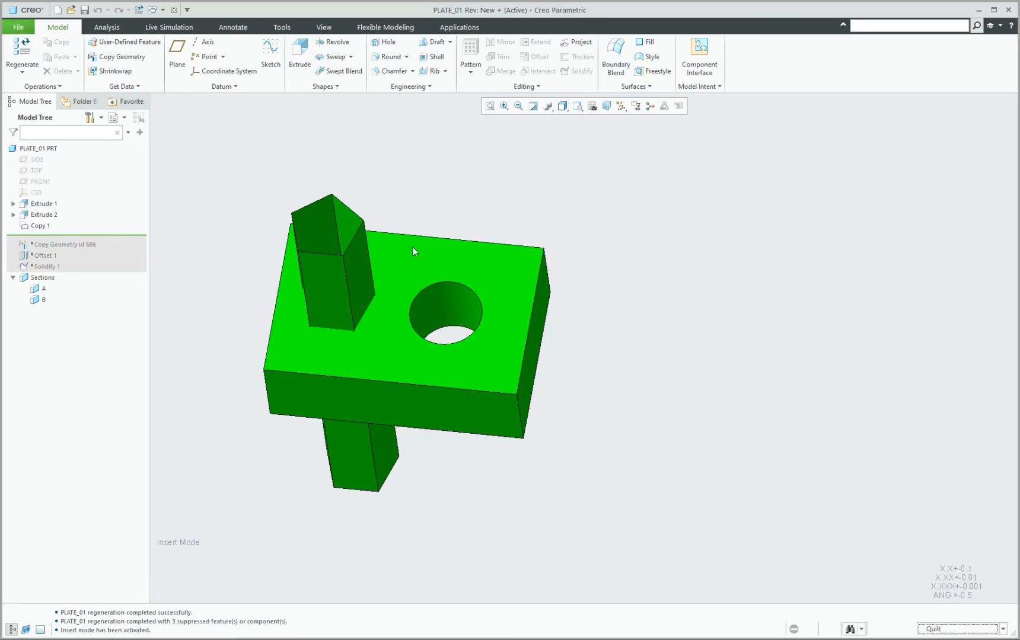
pyautogui.click(322, 220)
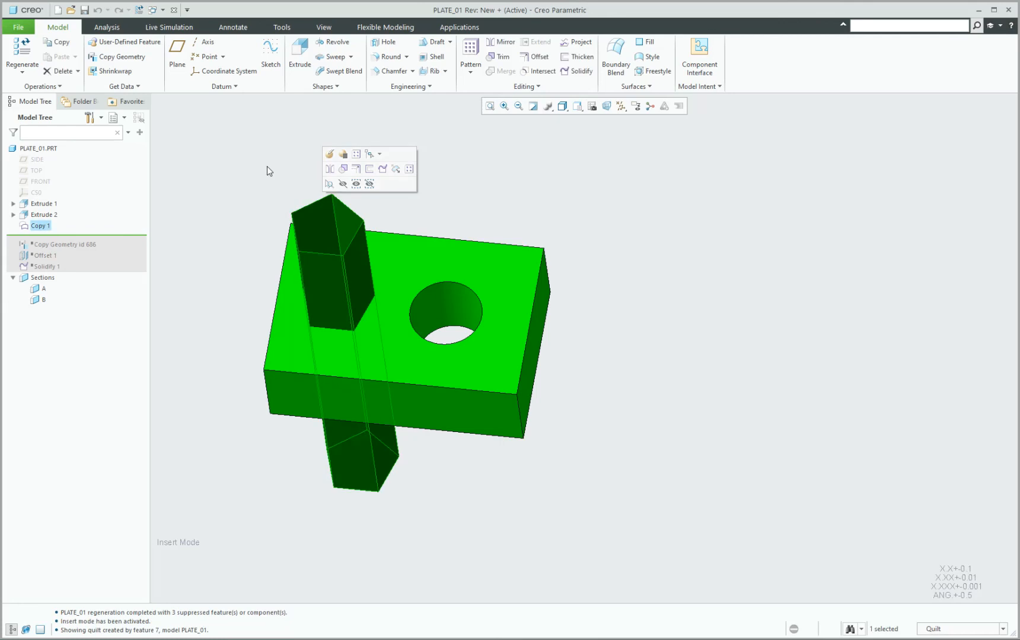
# Solidify the quilt with Remove material and flipped side to cut the pentagonal hole.
pyautogui.click(576, 70)
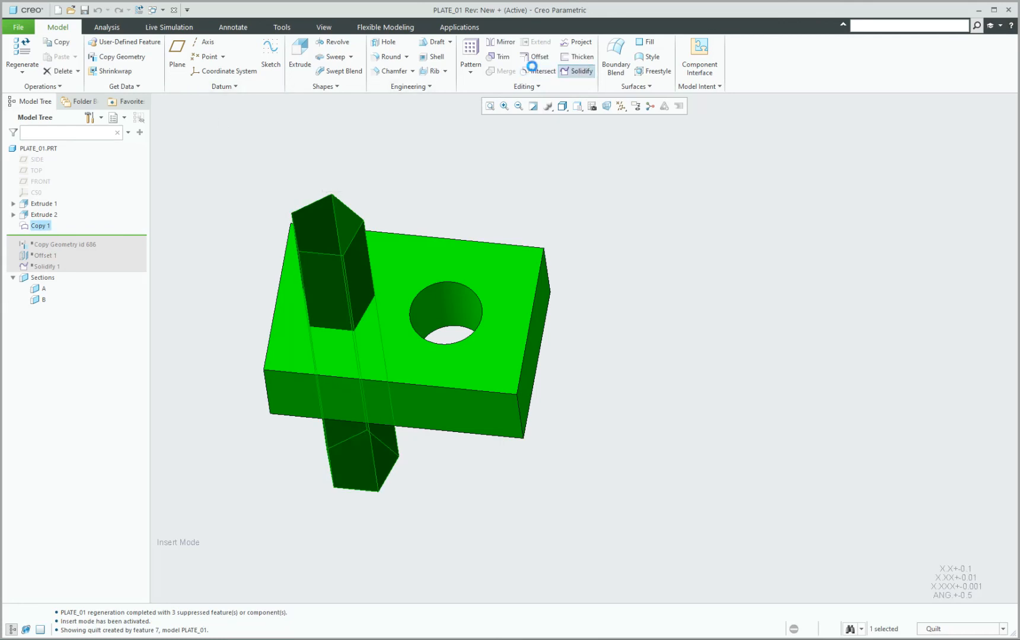
pyautogui.click(56, 70)
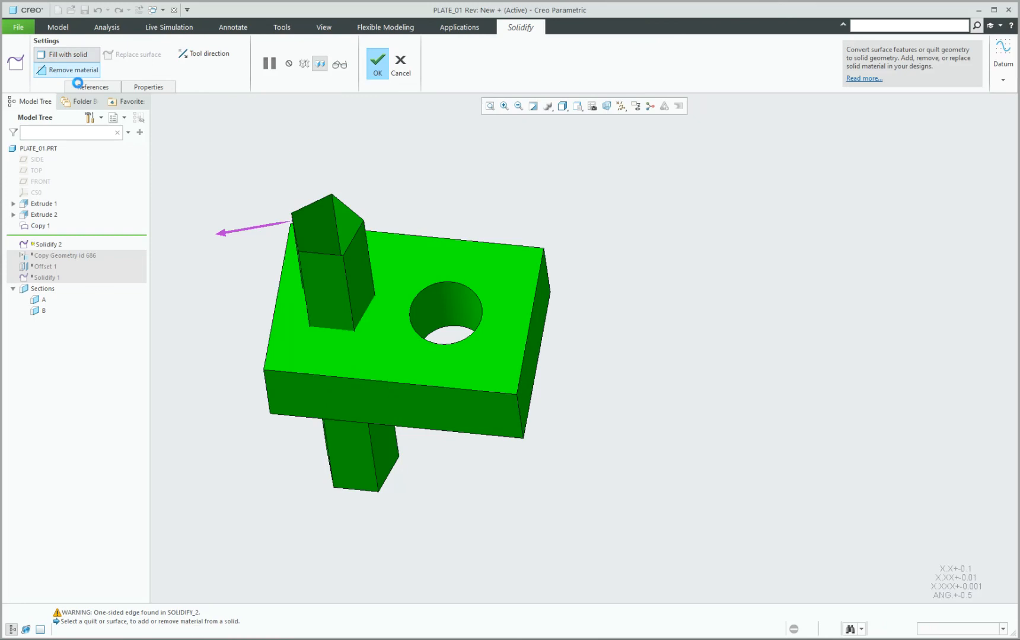
pyautogui.click(248, 232)
pyautogui.middleClick(417, 230)
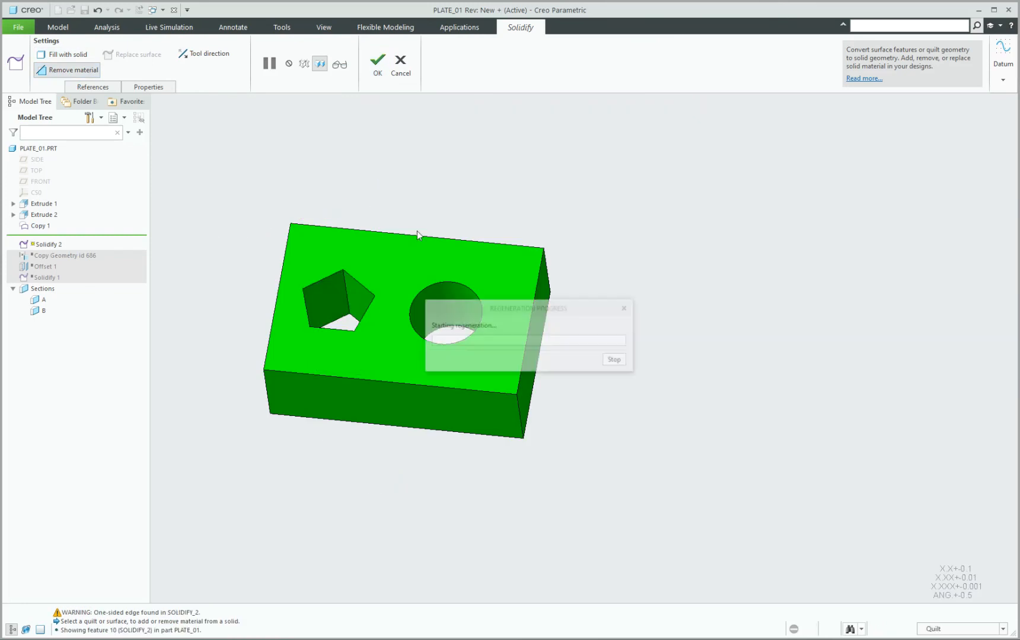
pyautogui.moveTo(348, 140); pyautogui.dragTo(350, 172, button='middle')
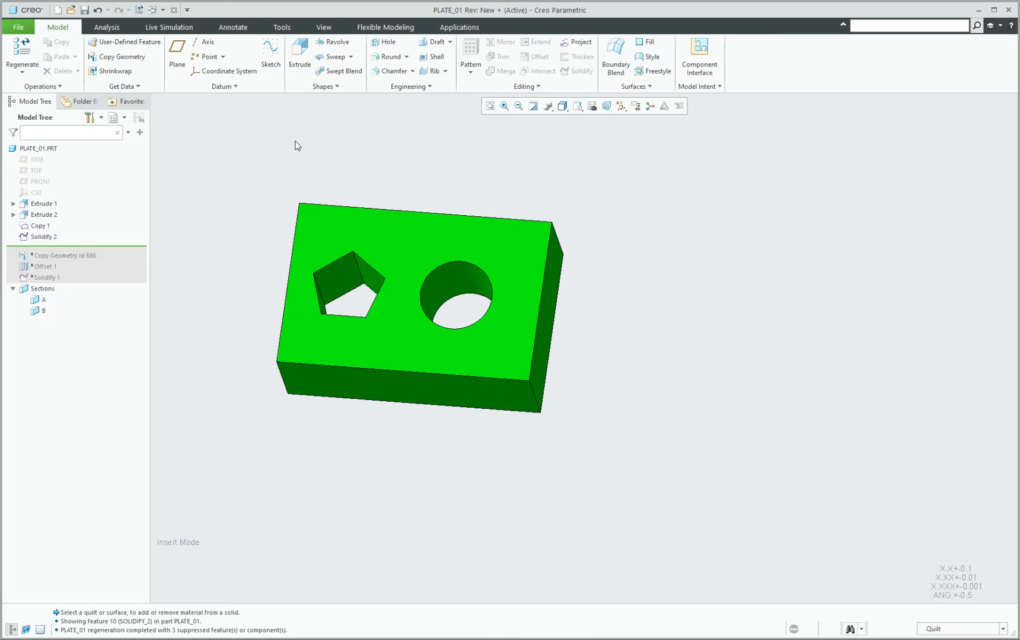
pyautogui.scroll(-2, 281, 170)
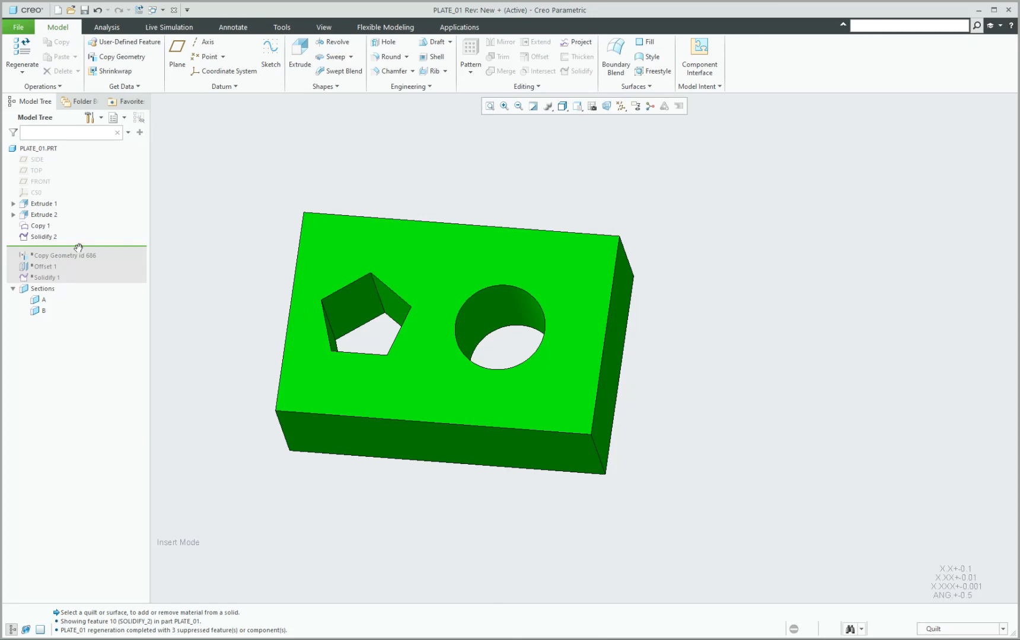
# Move the insert line below Copy Geometry id 686 and set it to Manual Update.
pyautogui.moveTo(83, 259); pyautogui.dragTo(77, 248)
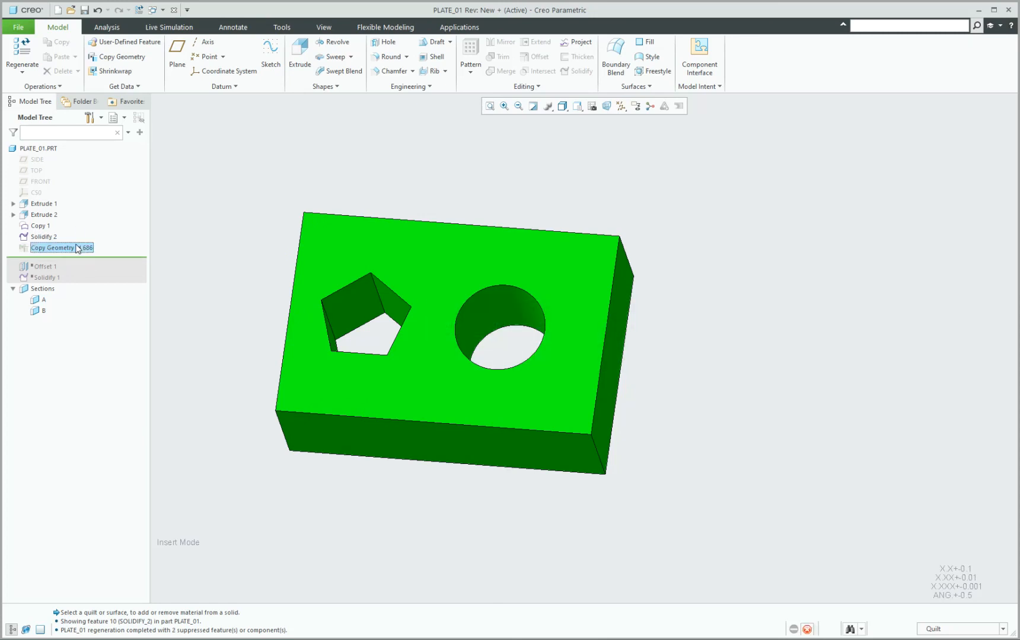
pyautogui.rightClick(77, 248)
pyautogui.moveTo(177, 314)
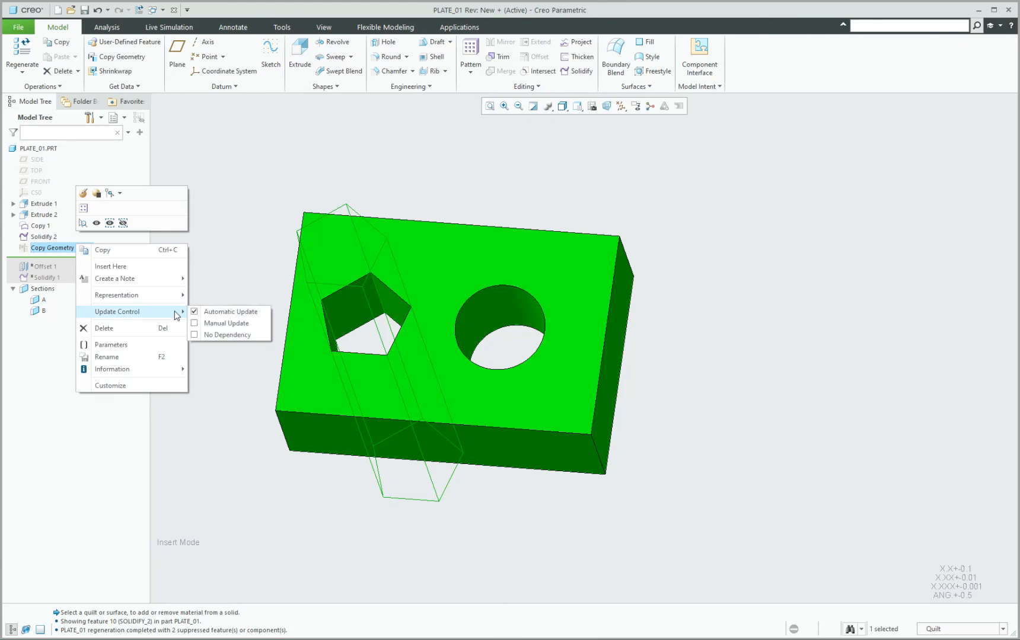
pyautogui.click(207, 323)
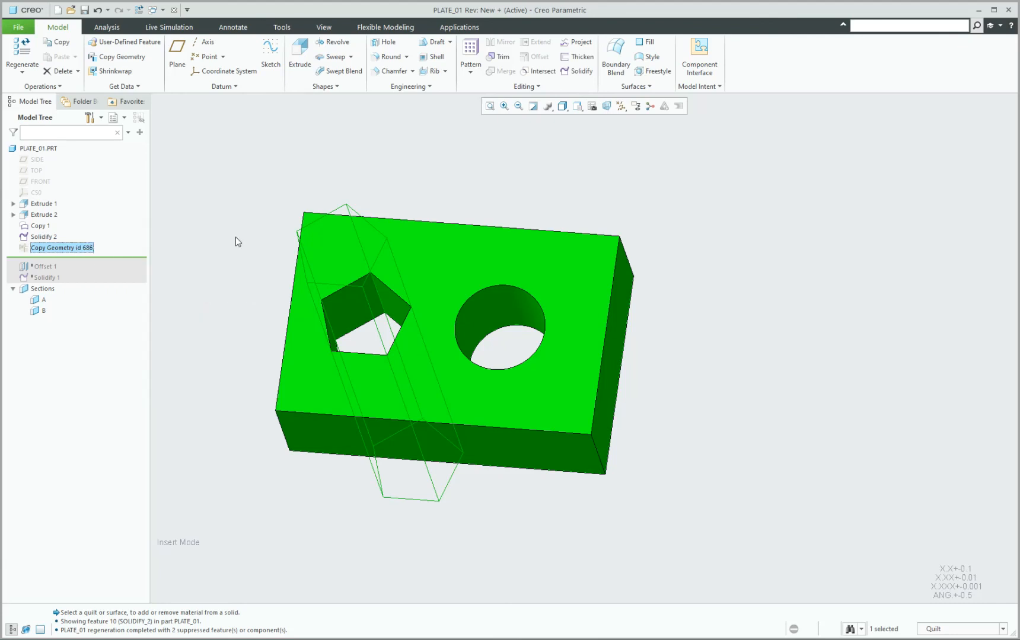
pyautogui.moveTo(247, 223); pyautogui.dragTo(246, 221, button='middle')
pyautogui.click(255, 214)
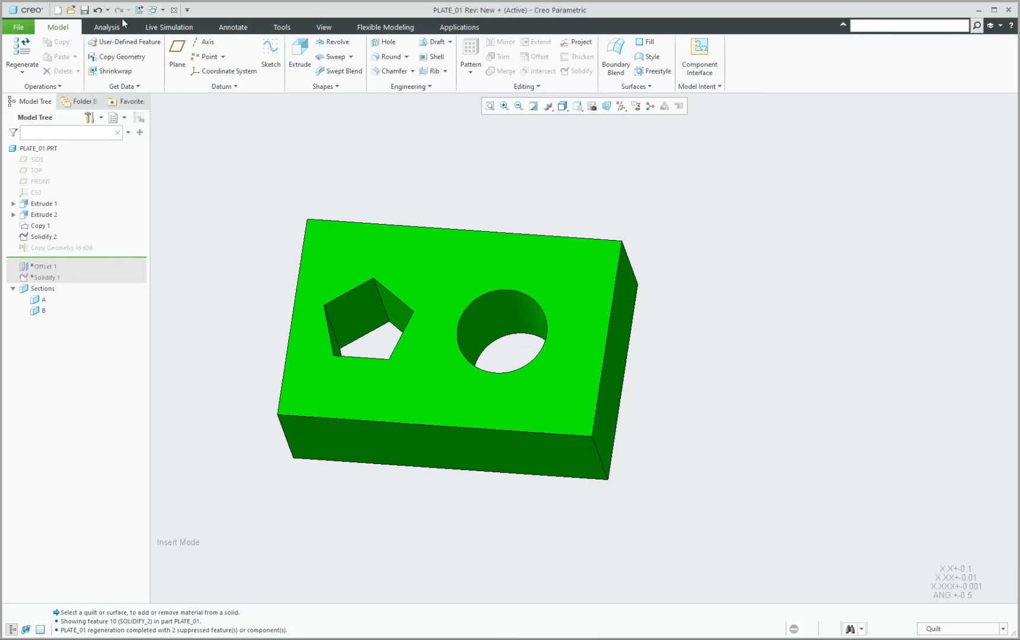
# Preview Show Annotations for the pentagon cut, round hole and 3.000 x 2.000 plate, then cancel.
pyautogui.click(213, 32)
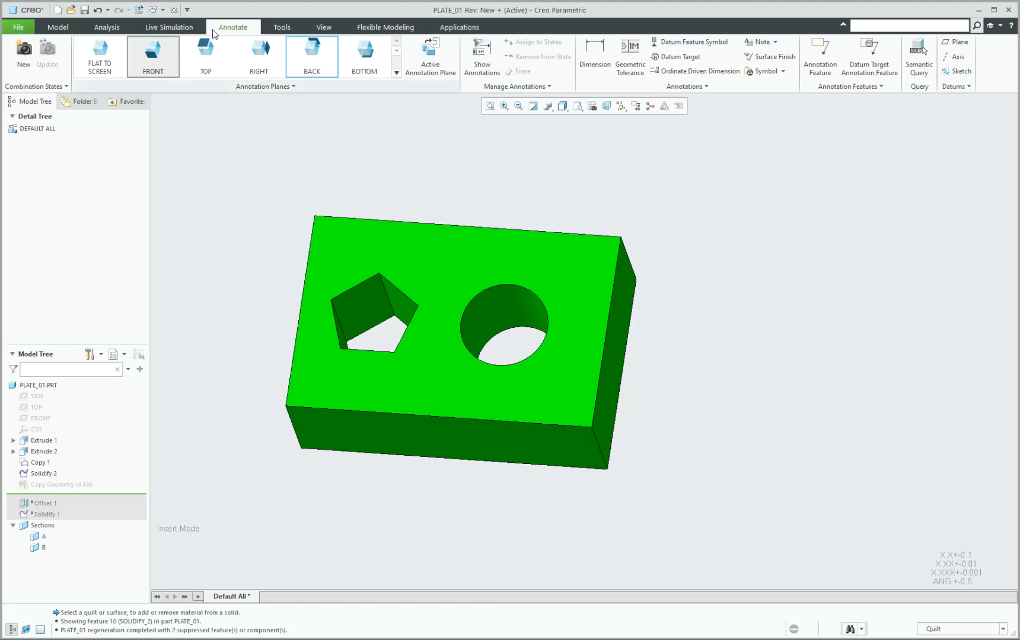
pyautogui.click(482, 56)
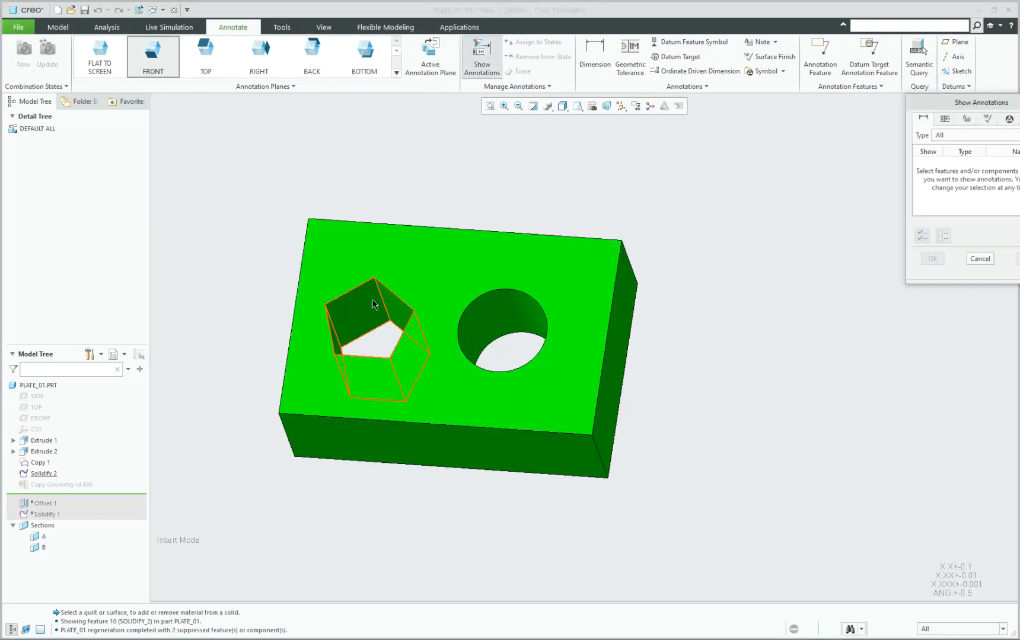
pyautogui.click(374, 304)
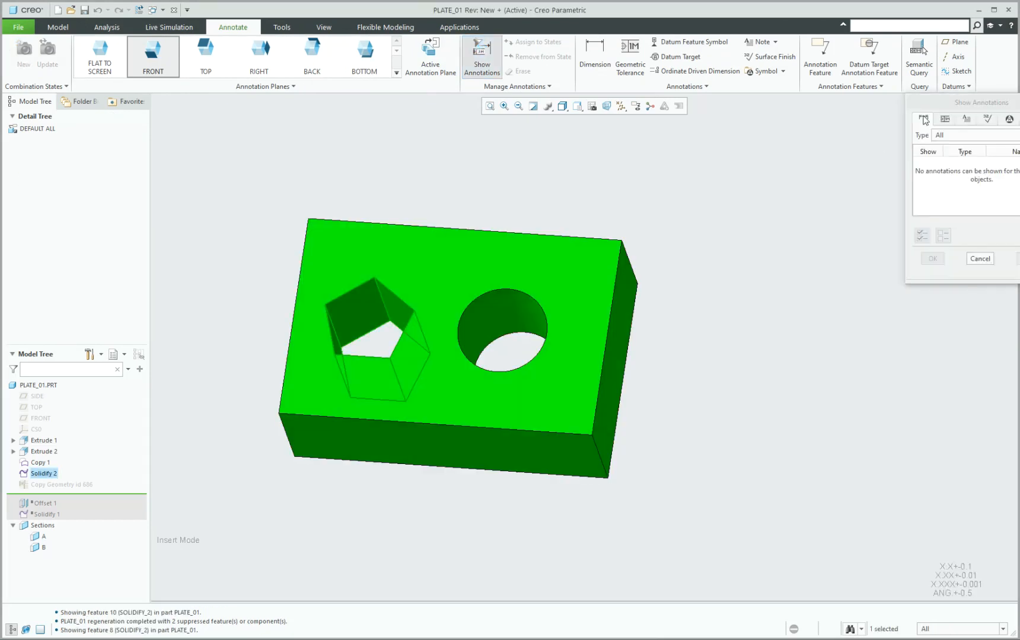
pyautogui.click(500, 367)
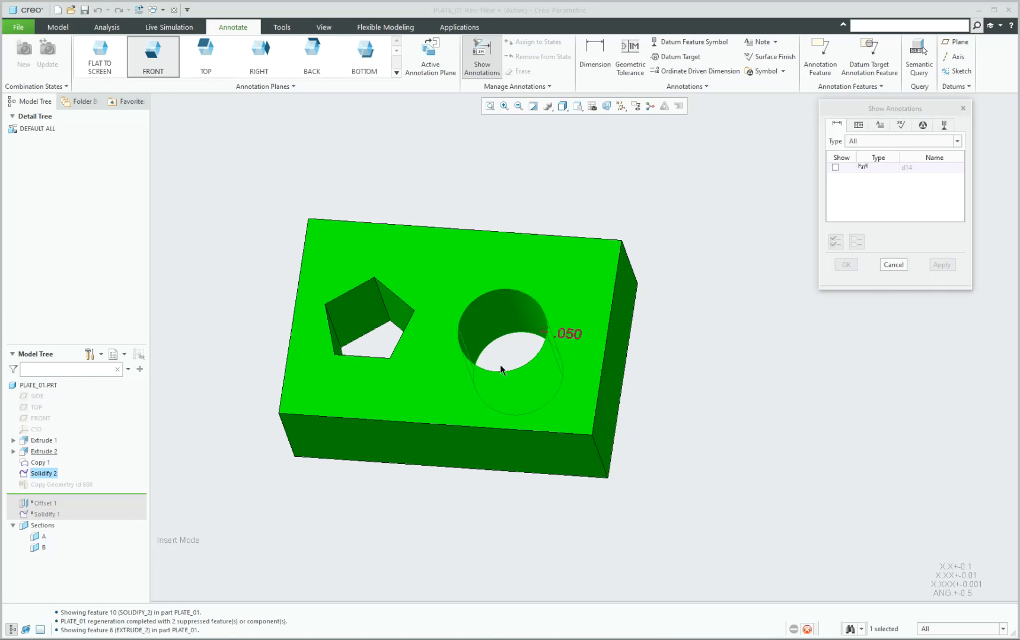
pyautogui.click(500, 365)
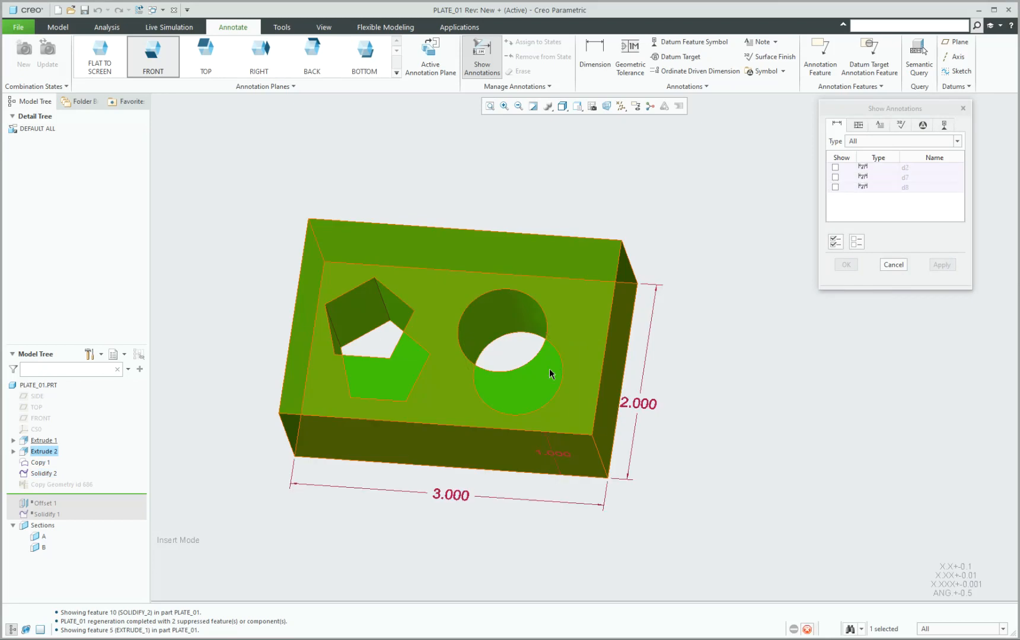
pyautogui.click(363, 318)
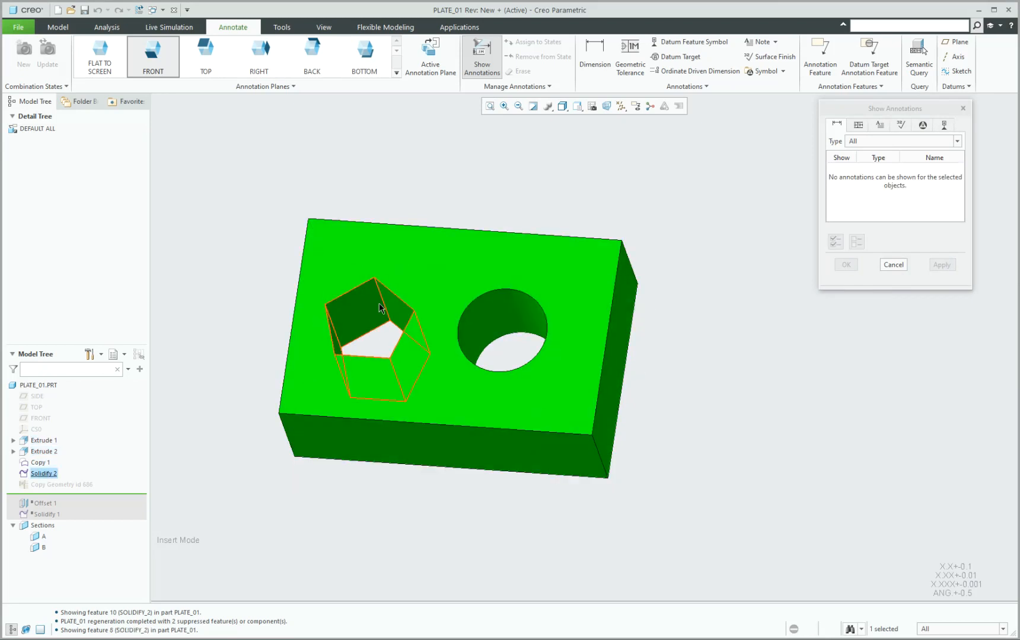
pyautogui.click(893, 264)
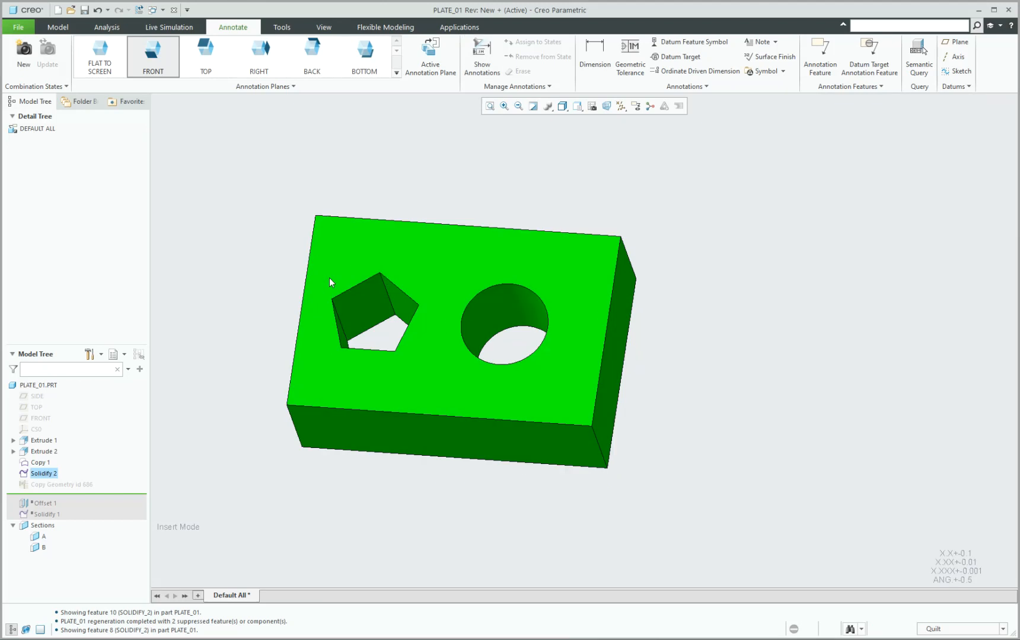